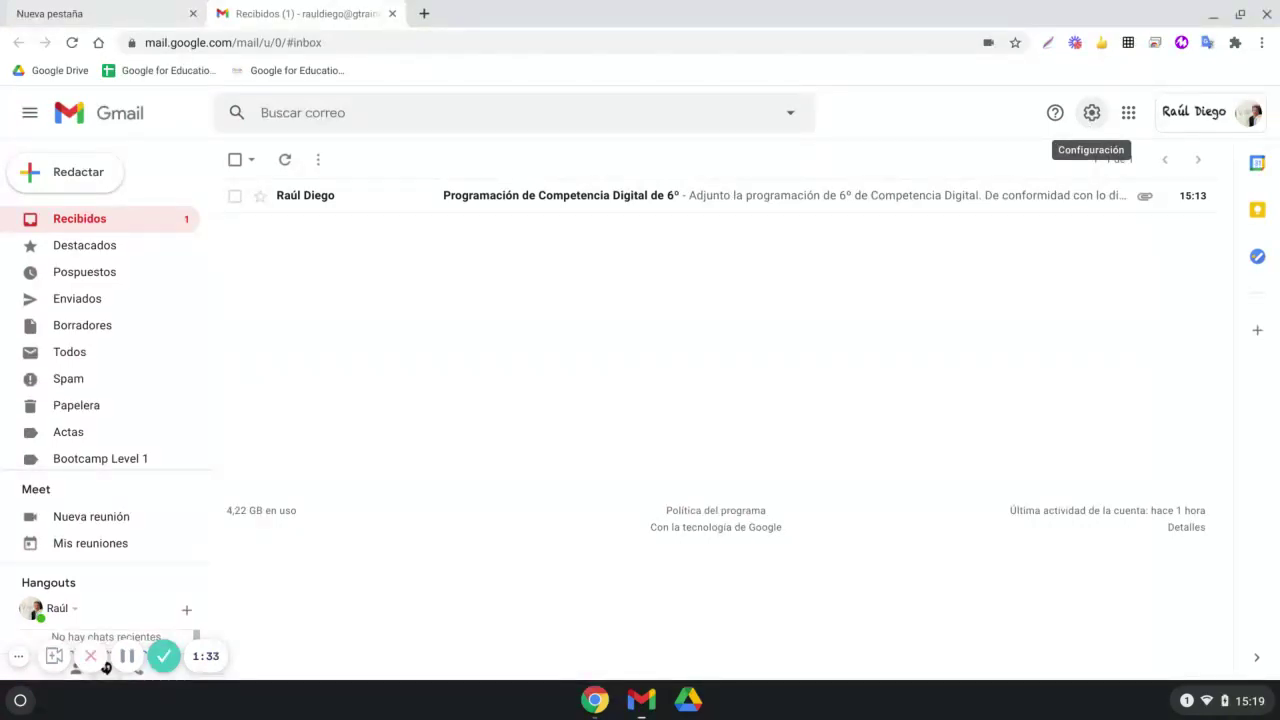
Open the Ajustes rápidos panel from the settings gear at the top right of Gmail
click(1091, 112)
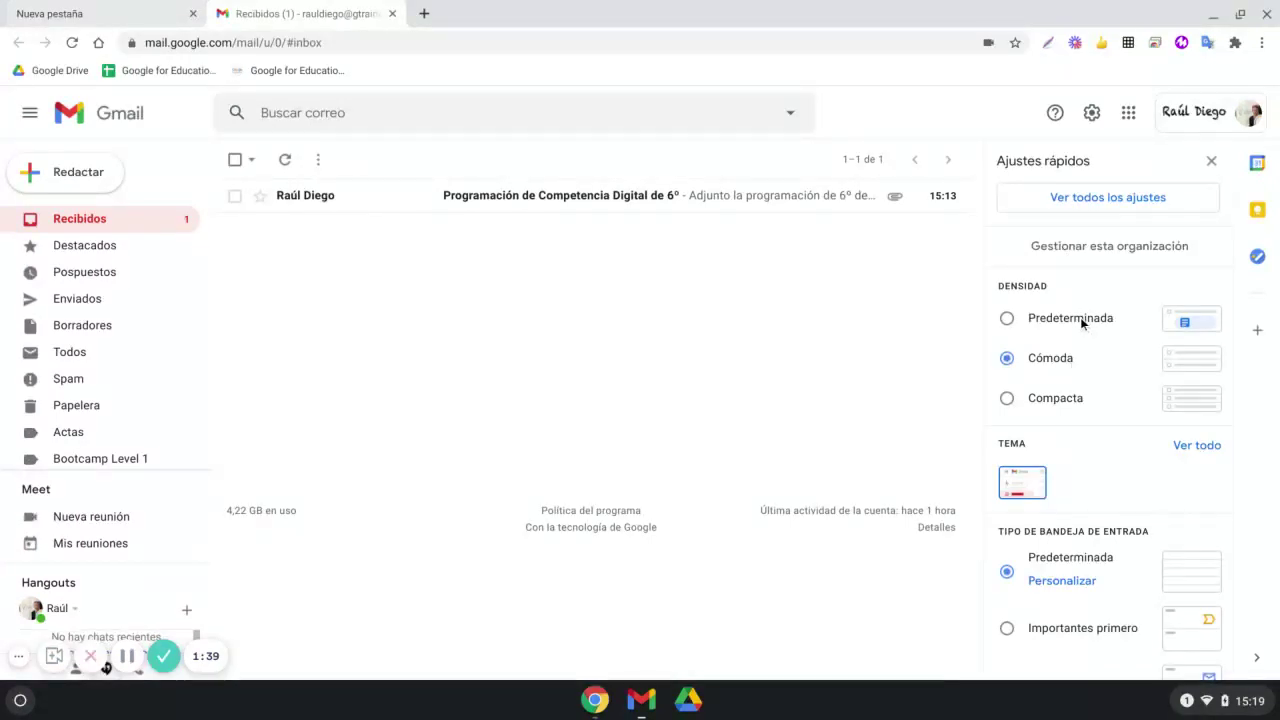
Try the Compacta and Cómoda densities, then settle on Predeterminada to show the attachment chip
click(1006, 318)
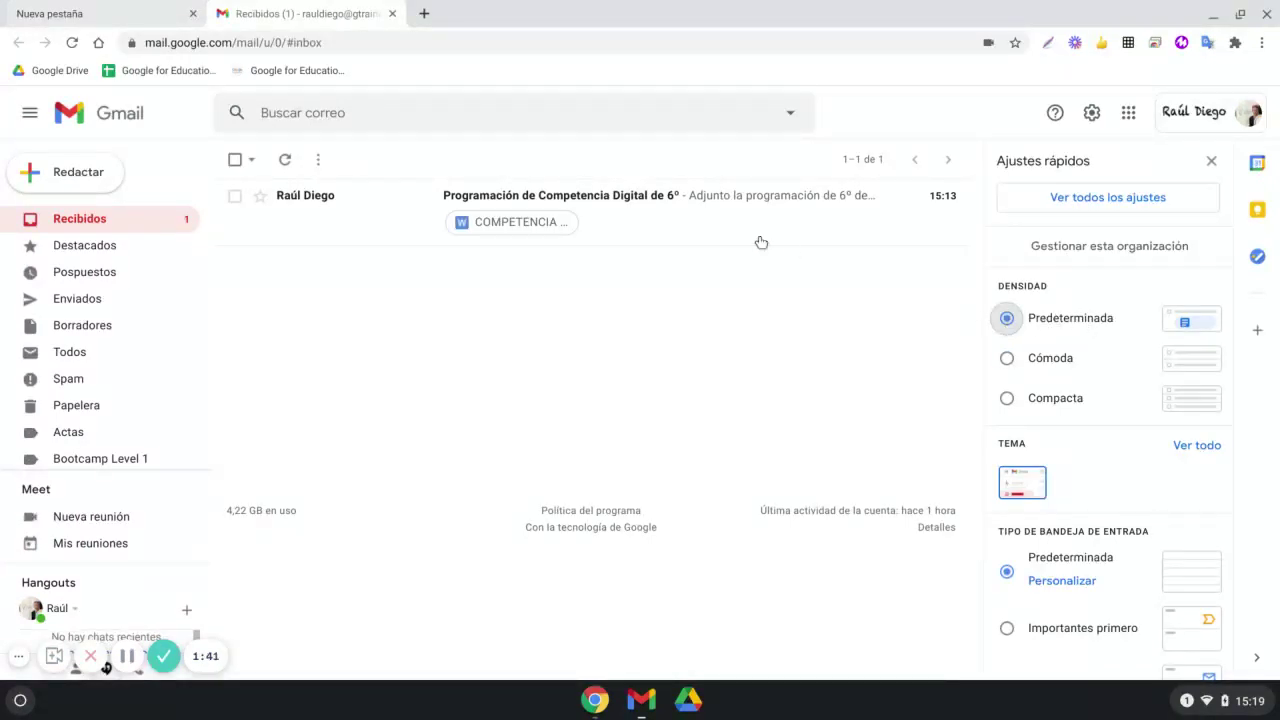
click(1024, 398)
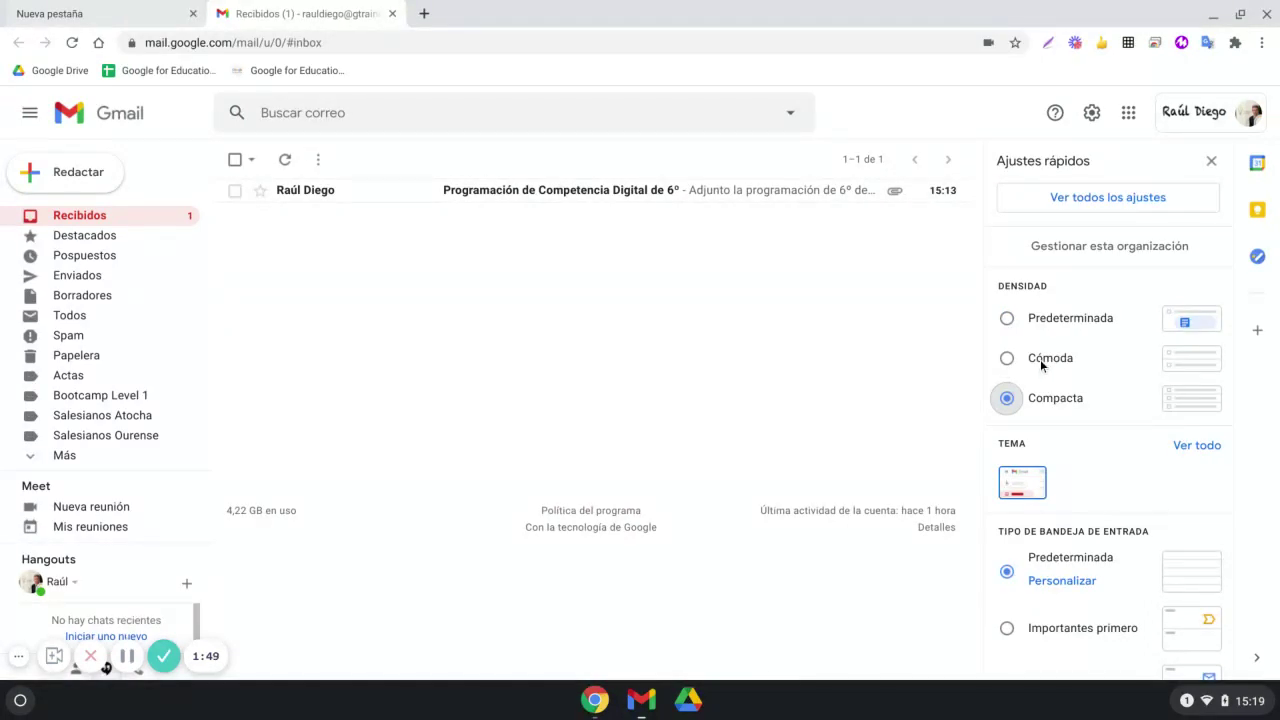
click(1006, 359)
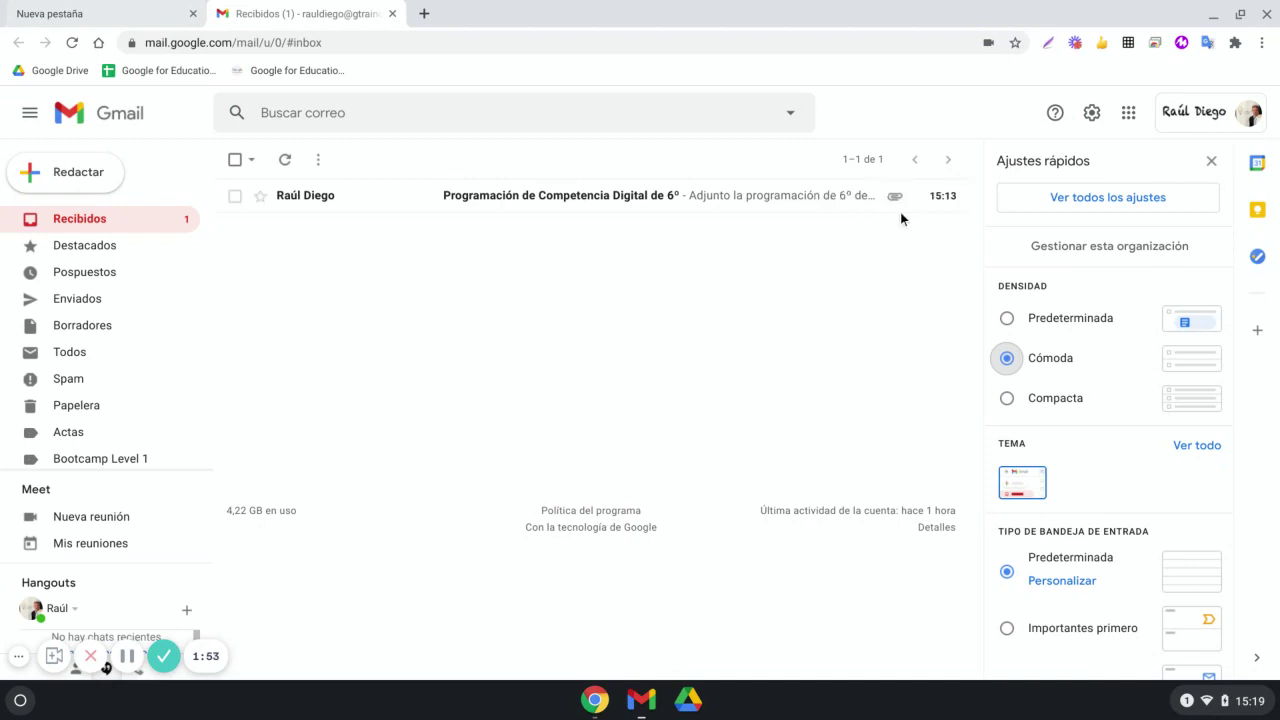
click(1007, 319)
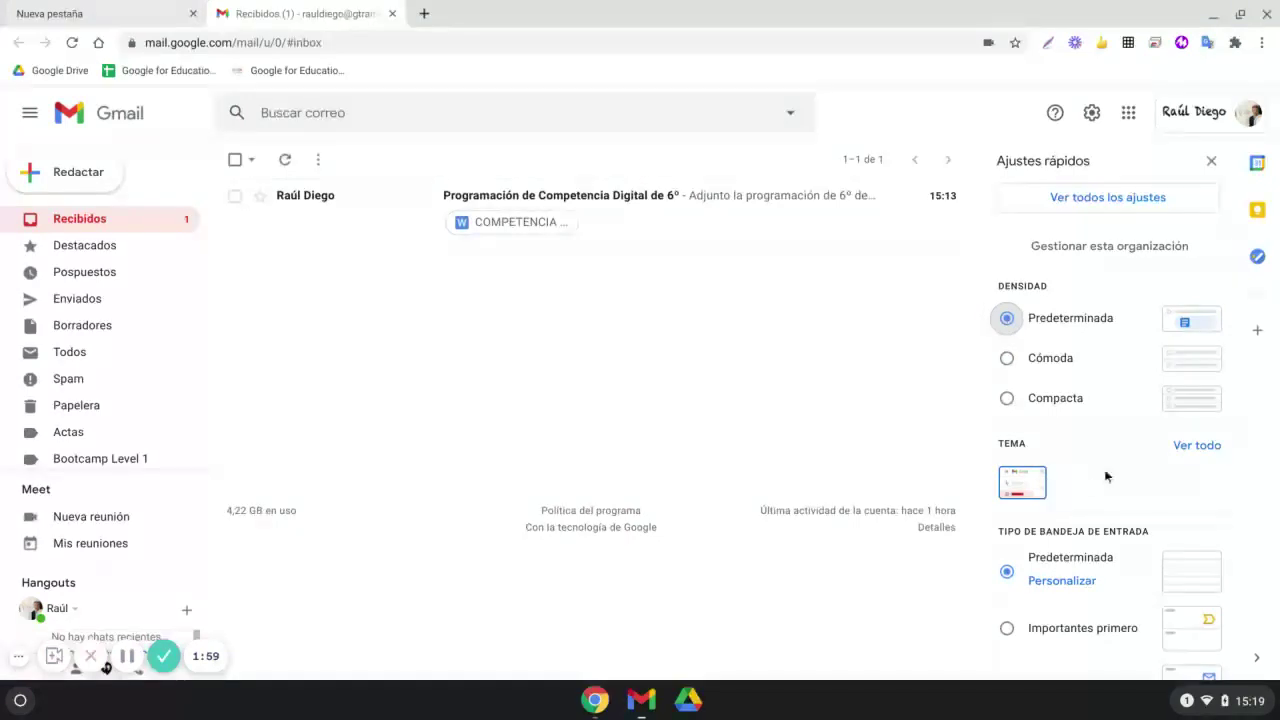
scroll(1090, 455, down, 1)
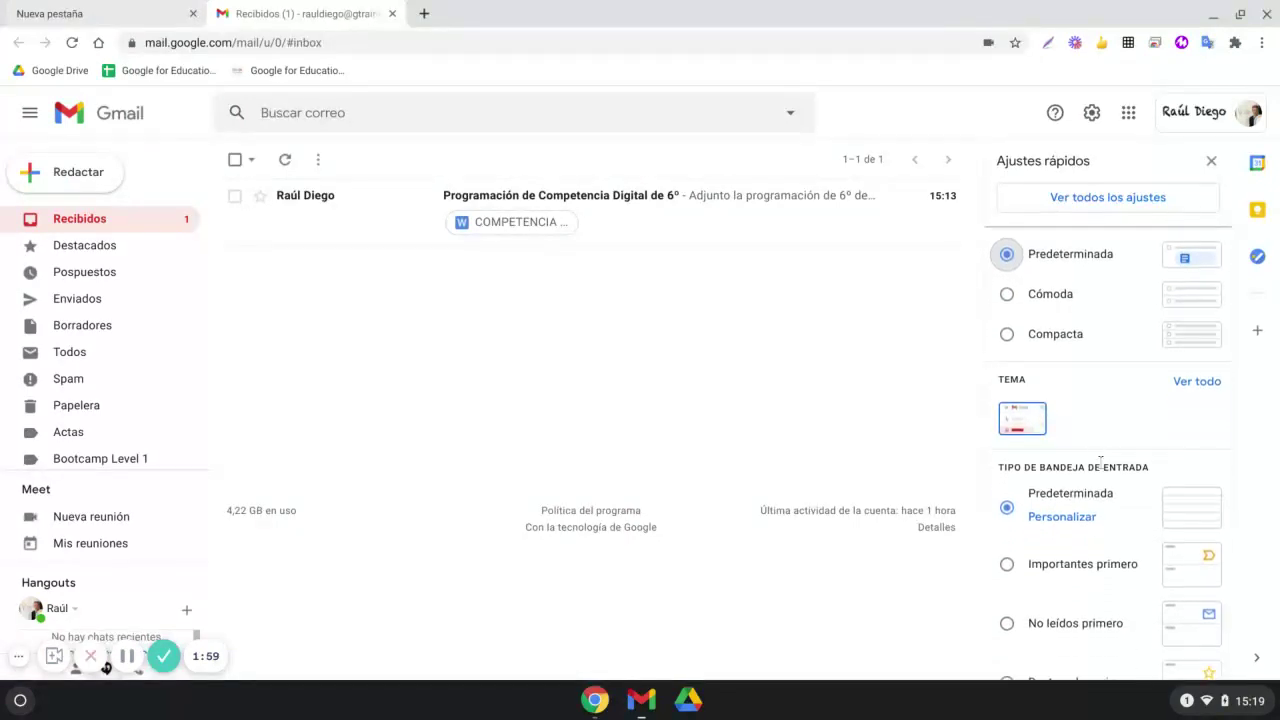
click(1031, 420)
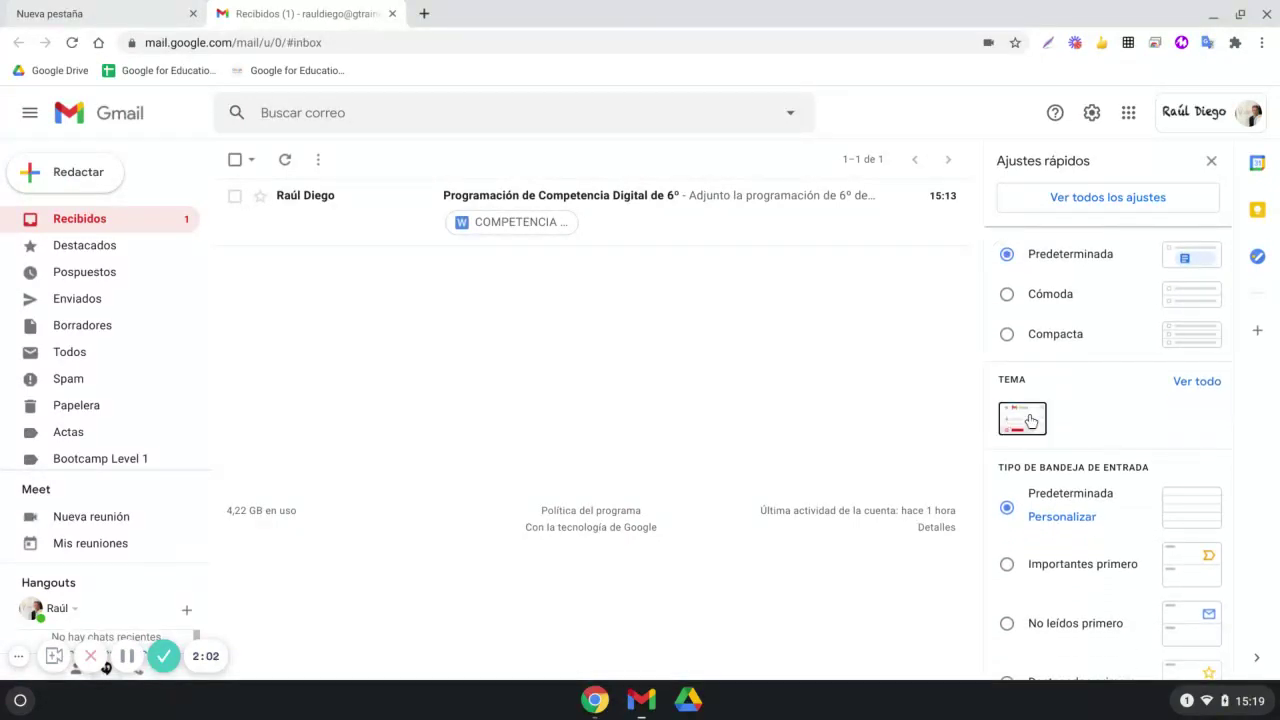
Browse all themes in Elige tu tema and close it, keeping the default theme
click(1194, 384)
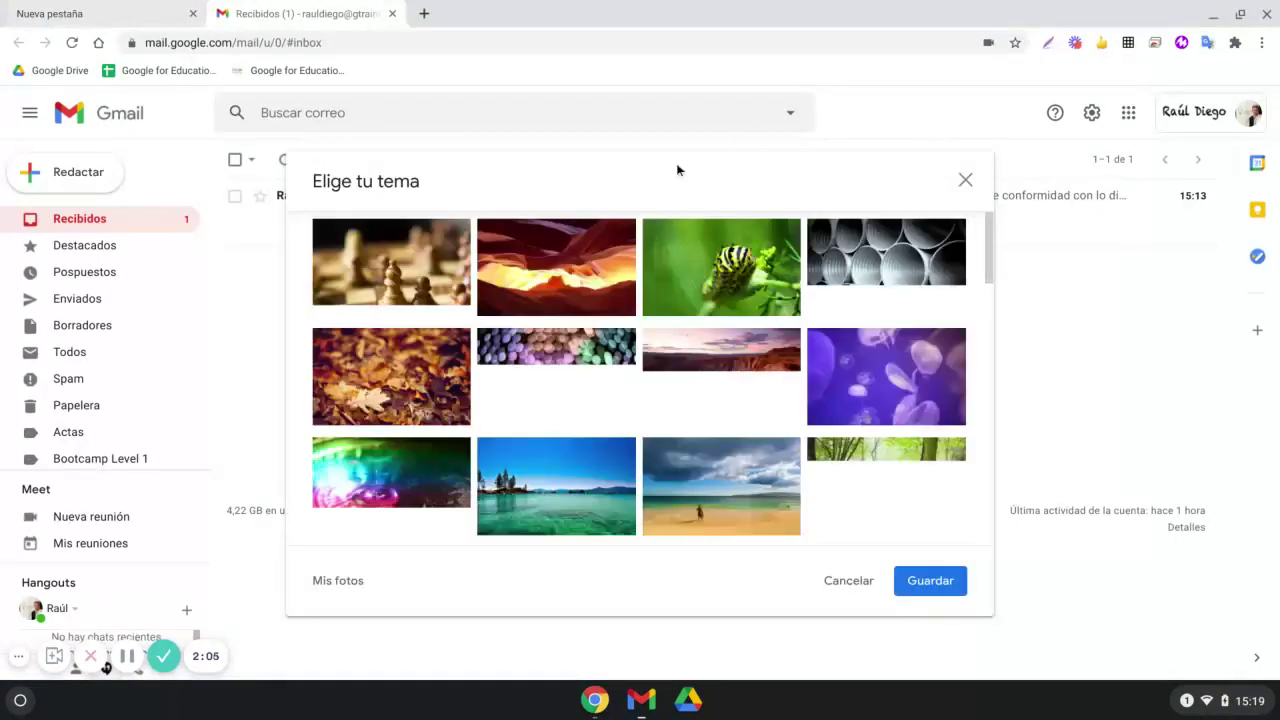
scroll(725, 380, down, 5)
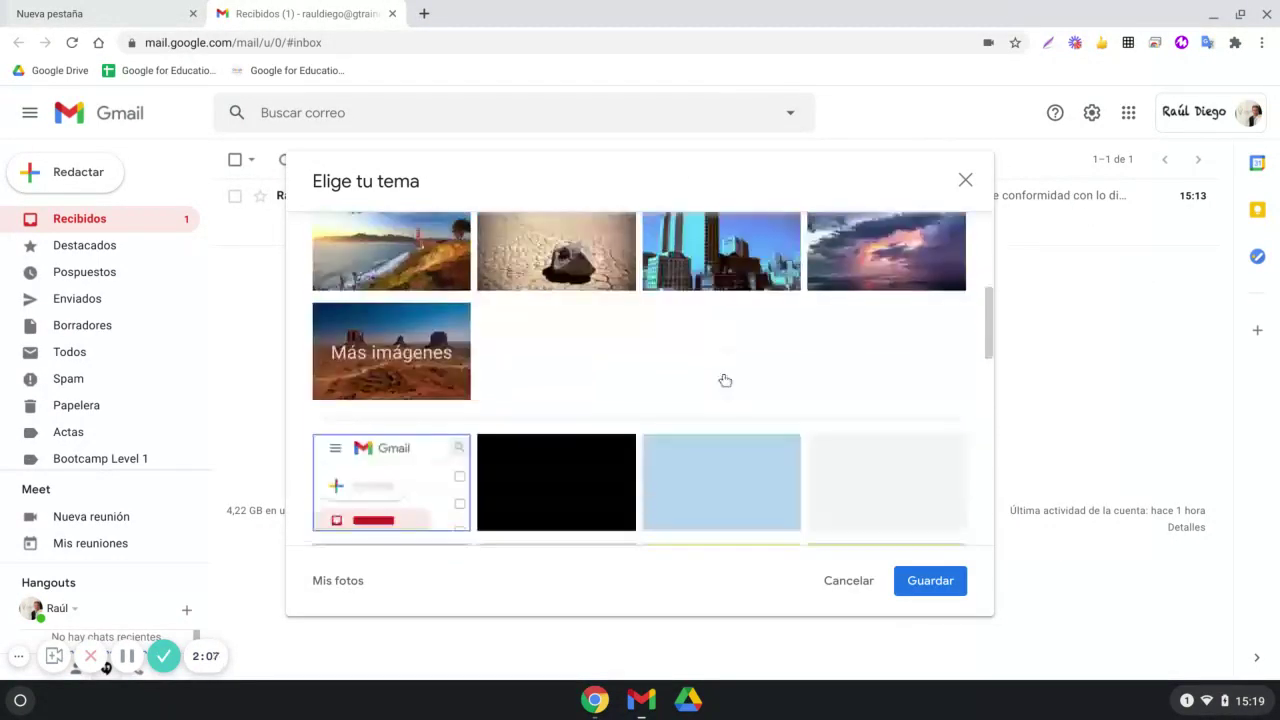
scroll(725, 380, down, 4)
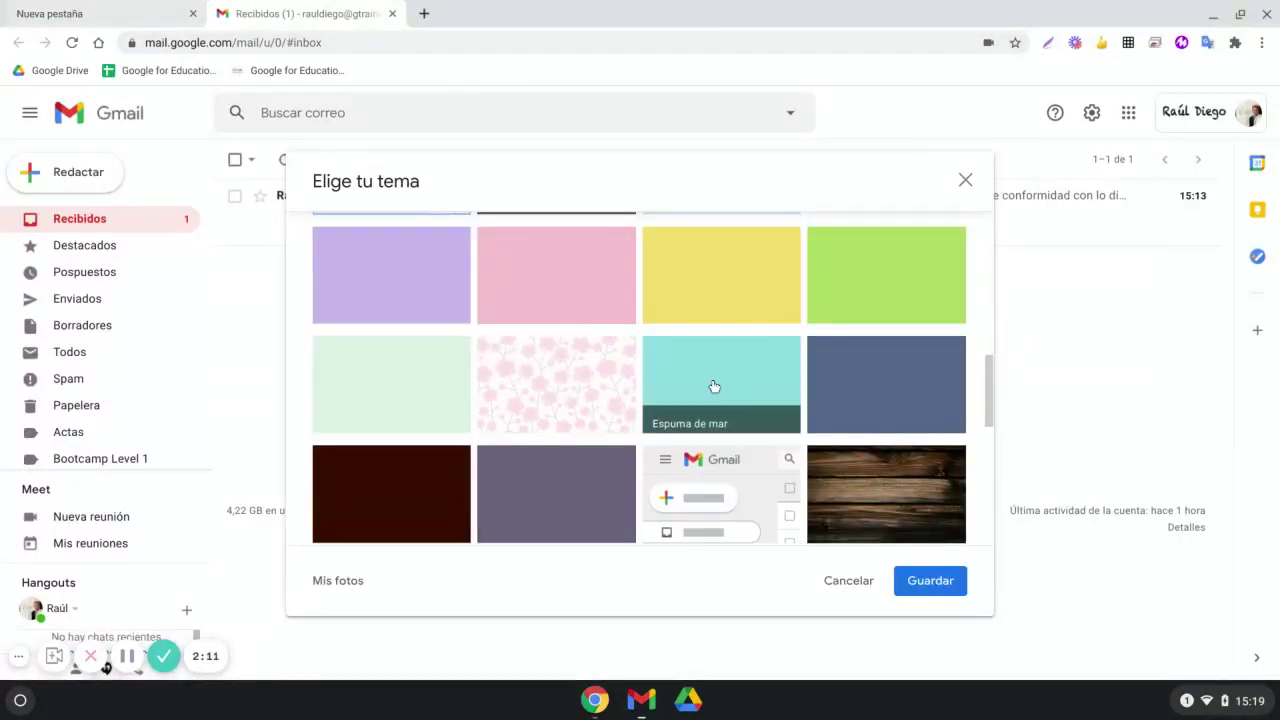
click(965, 180)
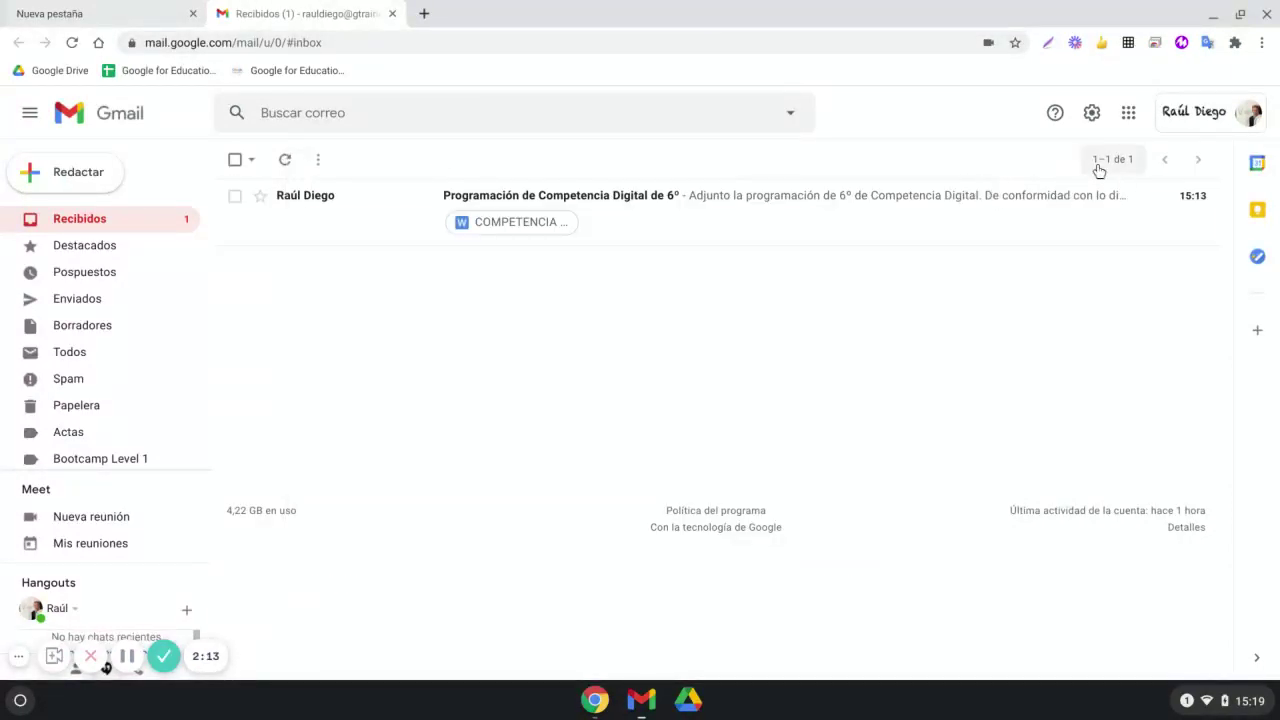
Reopen Ajustes rápidos and review inbox type Predeterminada and reading pane Sin división
click(1091, 113)
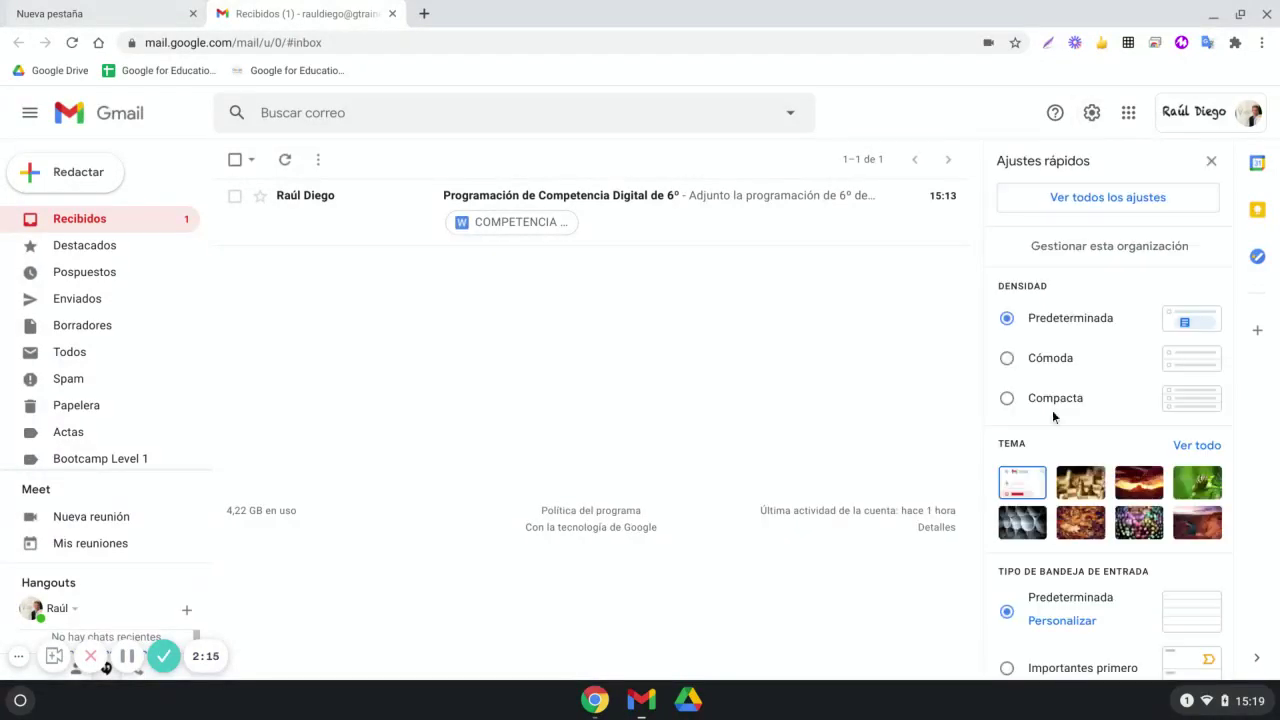
scroll(1054, 417, down, 2)
scroll(1054, 417, down, 2)
scroll(1056, 383, up, 1)
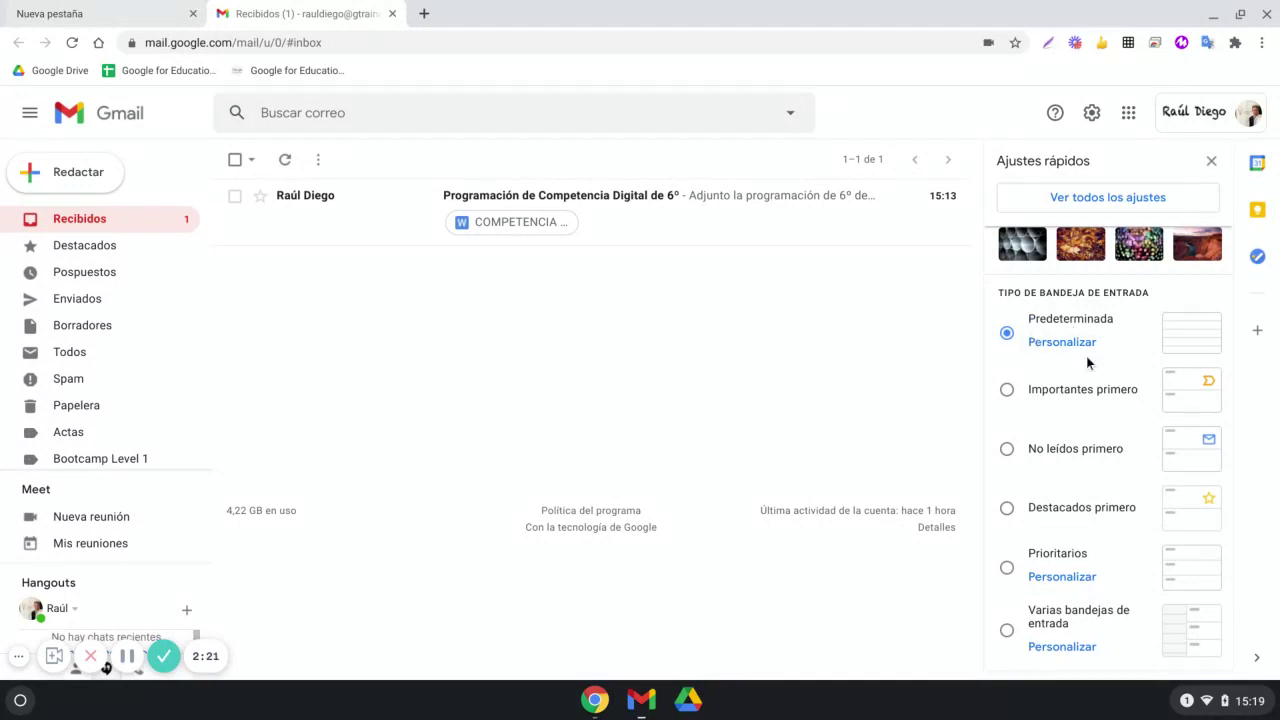
scroll(1108, 401, down, 1)
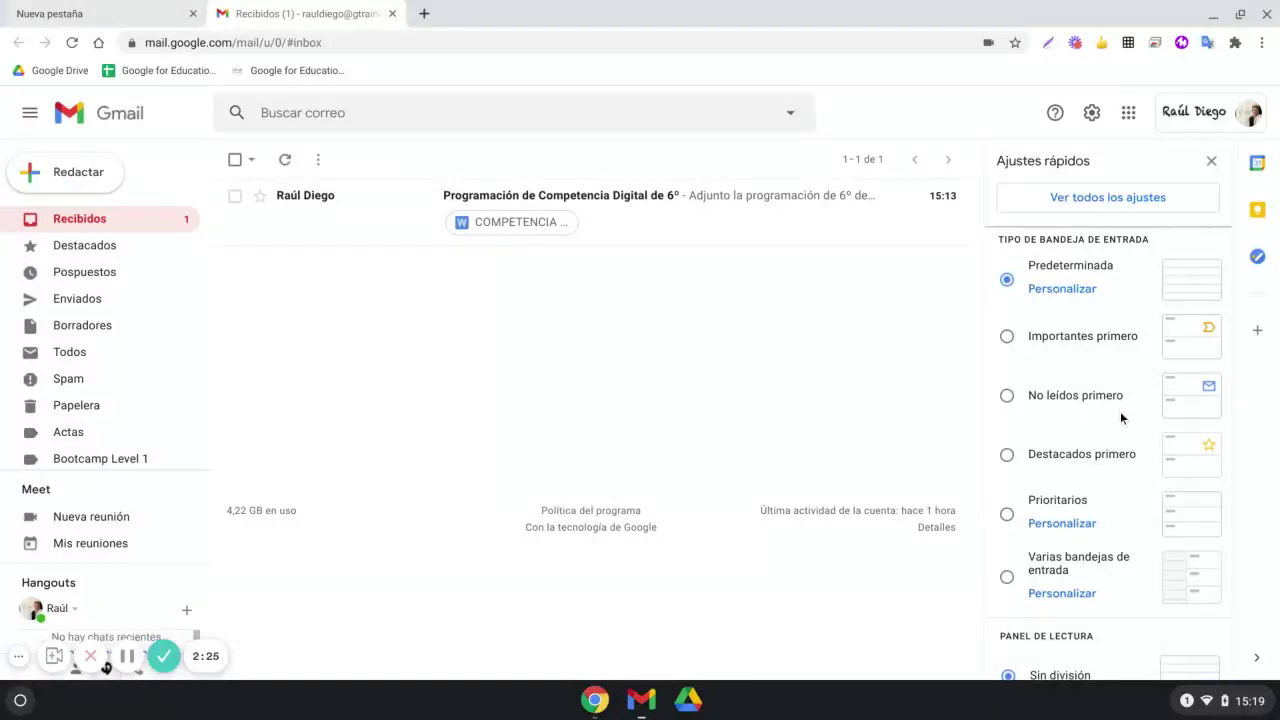
scroll(1118, 412, down, 1)
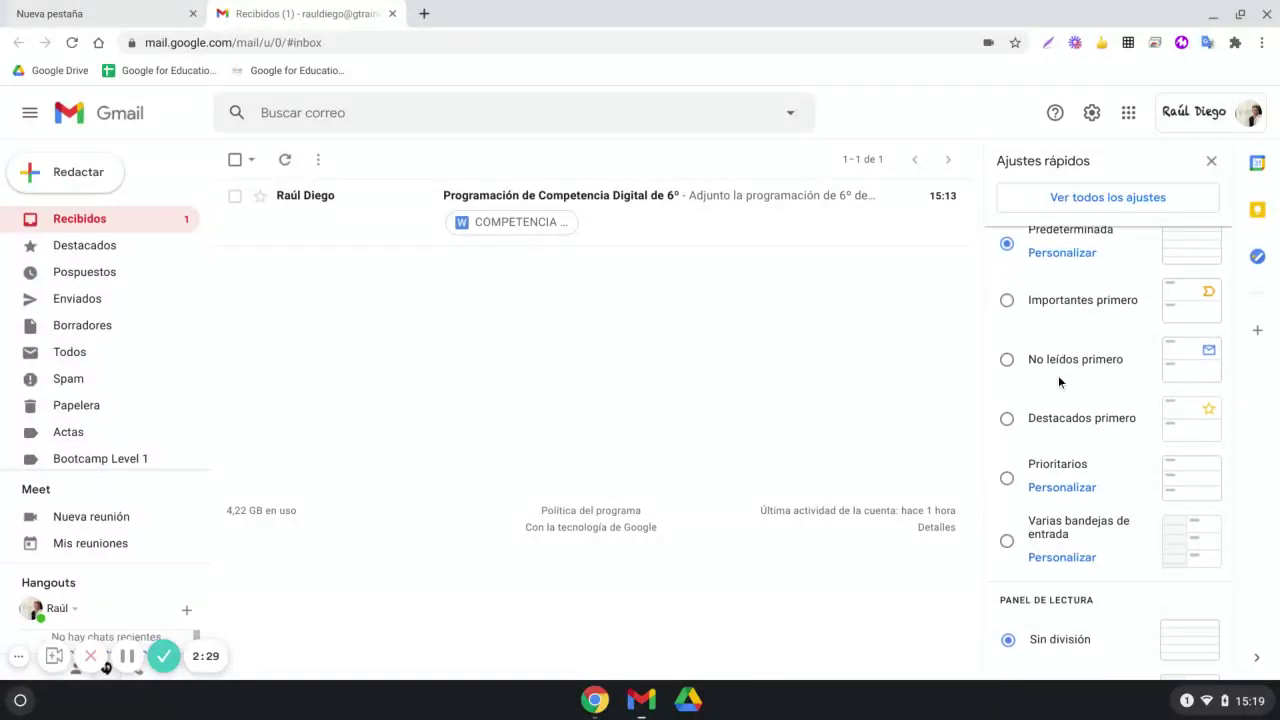
scroll(1062, 362, down, 4)
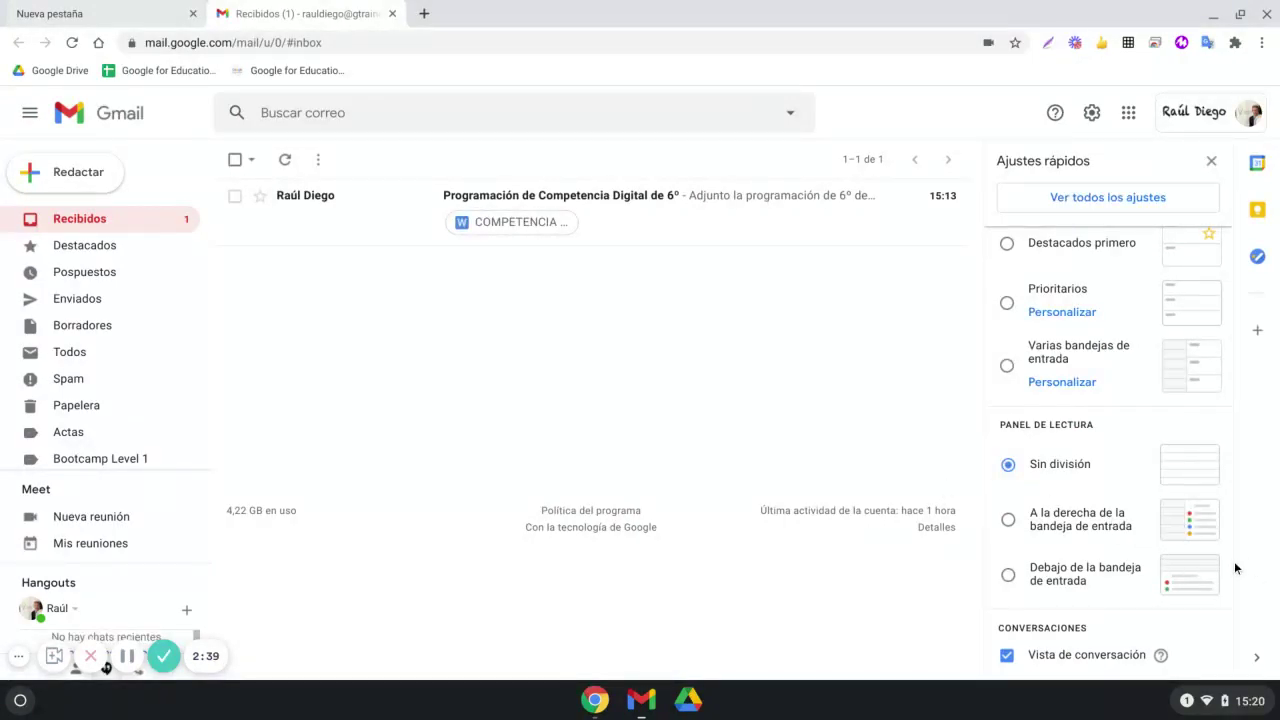
scroll(1176, 404, up, 4)
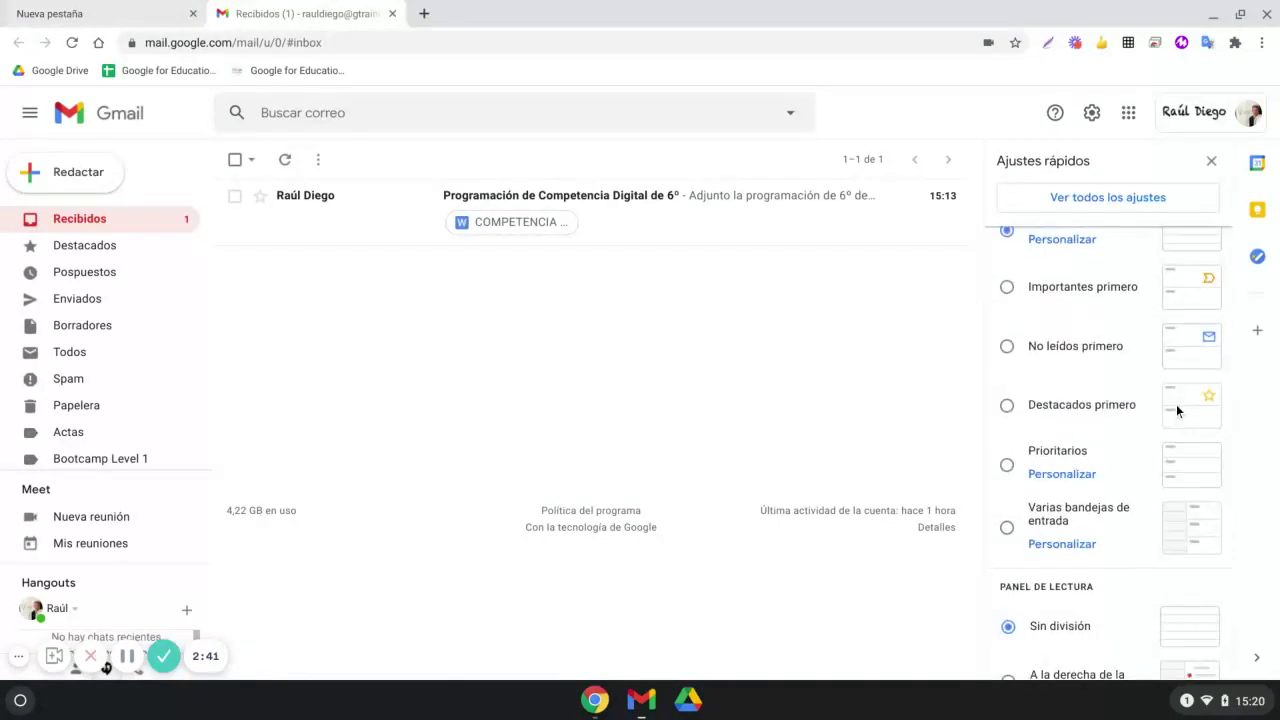
scroll(1176, 404, up, 2)
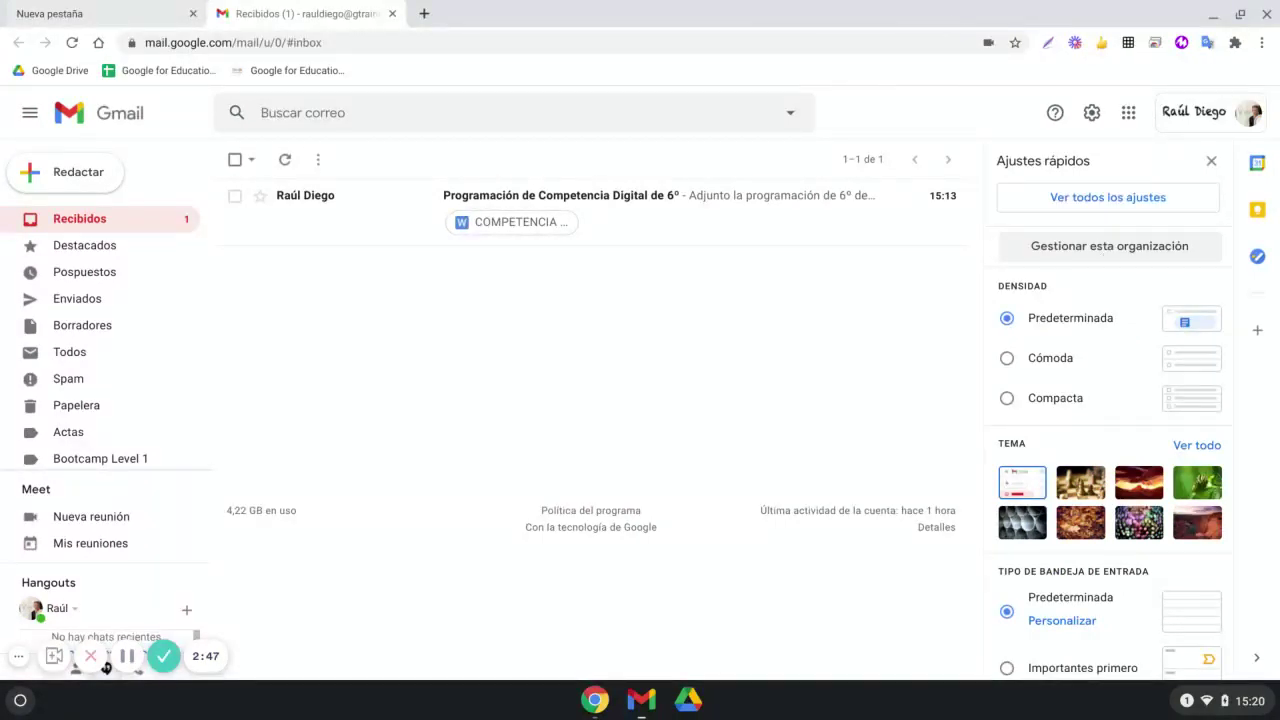
Abandon the loading admin console tab and open Gmail's full Configuración page instead
click(1035, 258)
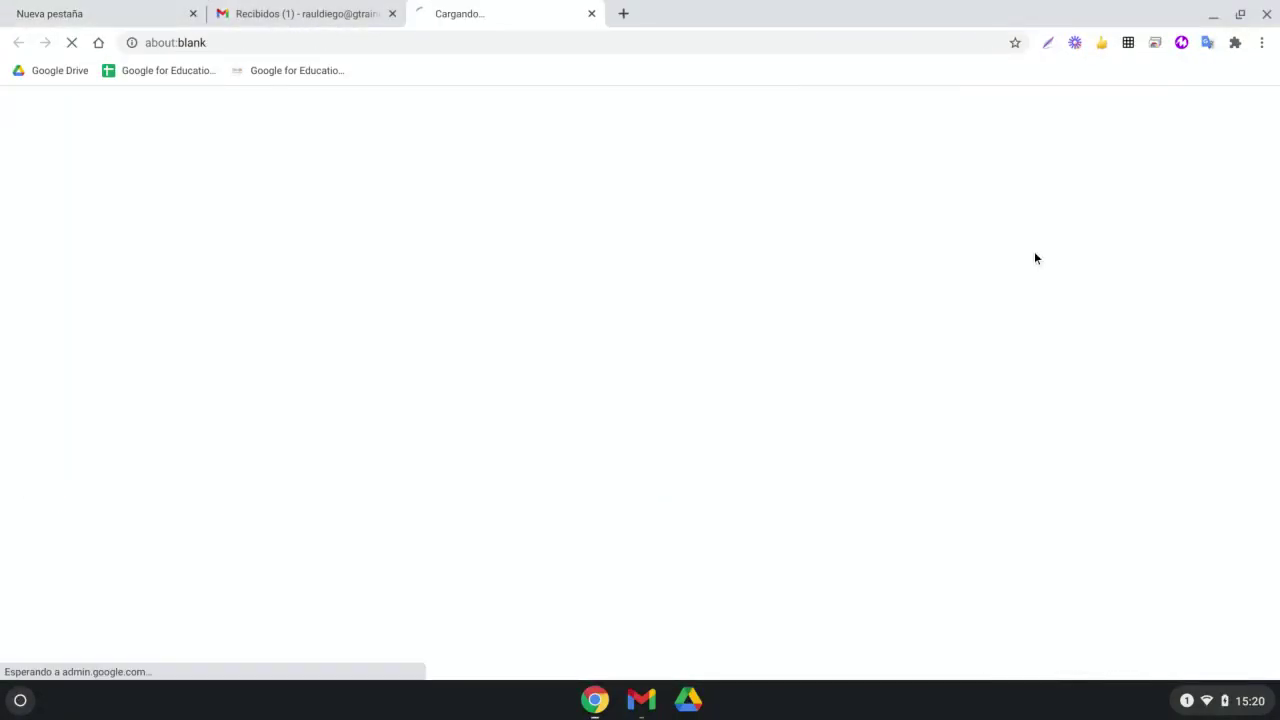
click(591, 13)
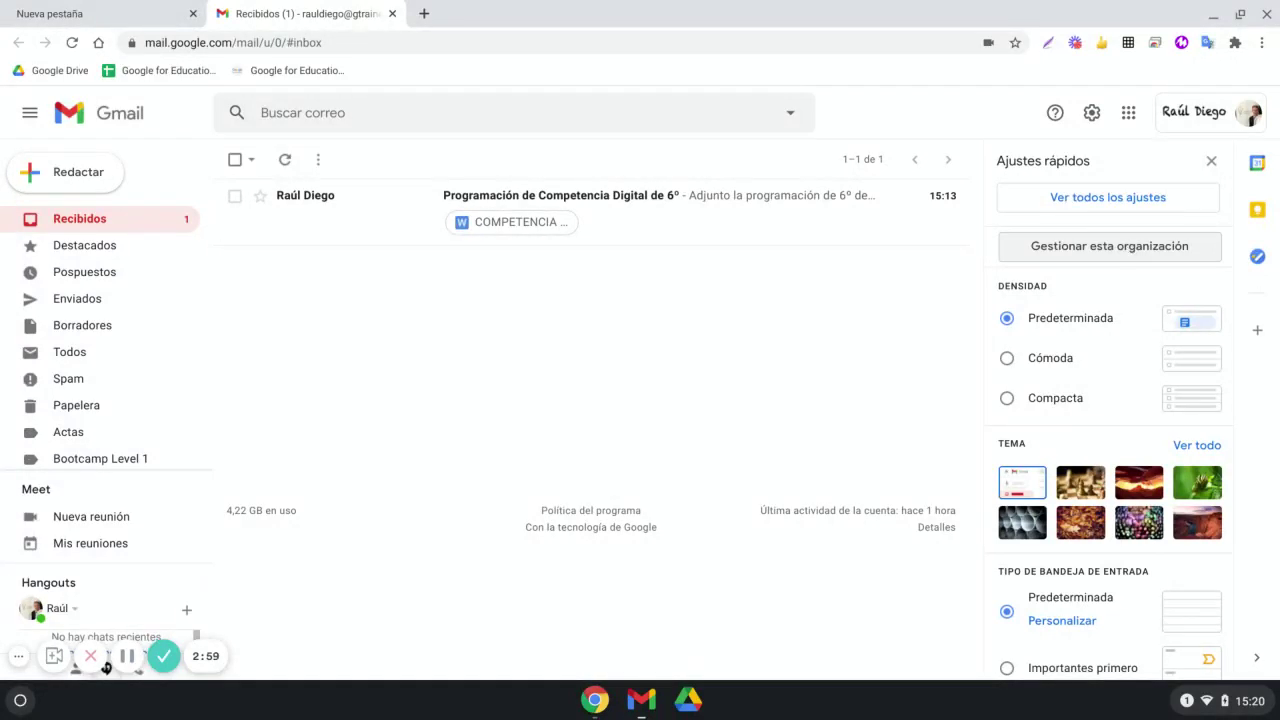
click(1138, 205)
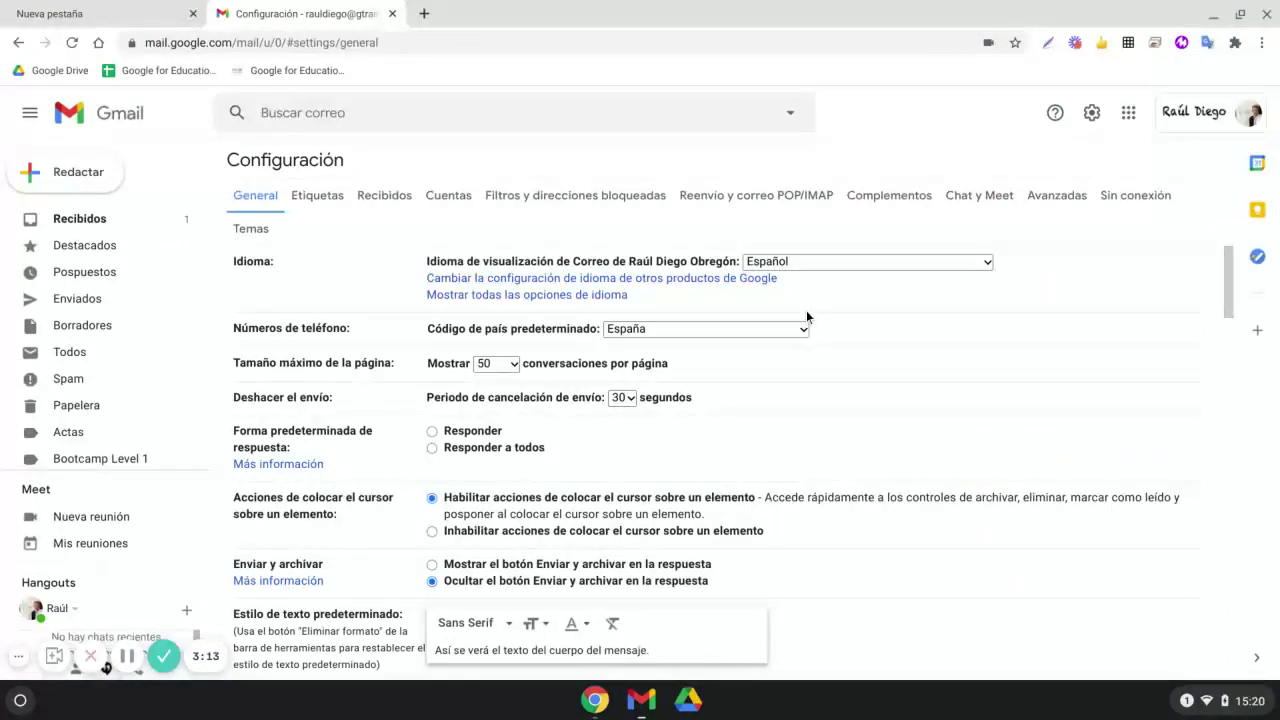
Check the conversations-per-page choices on the General tab, keeping 50 per page
scroll(780, 318, down, 1)
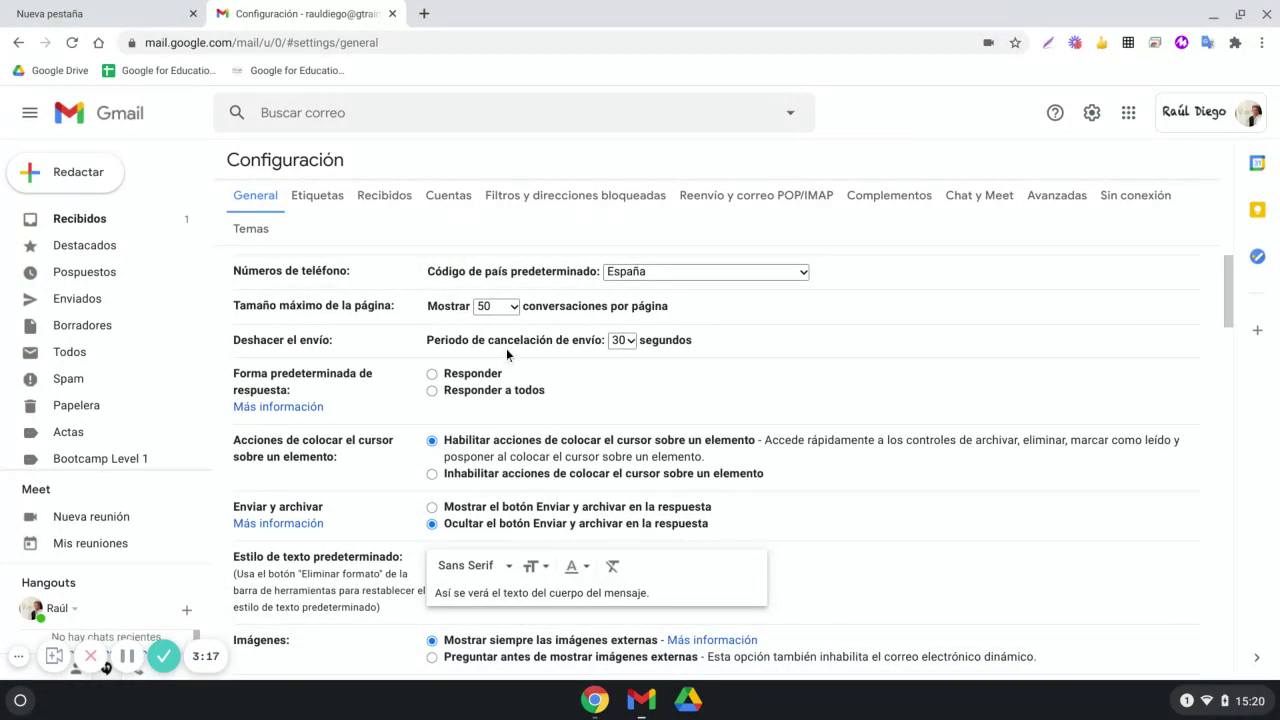
click(514, 310)
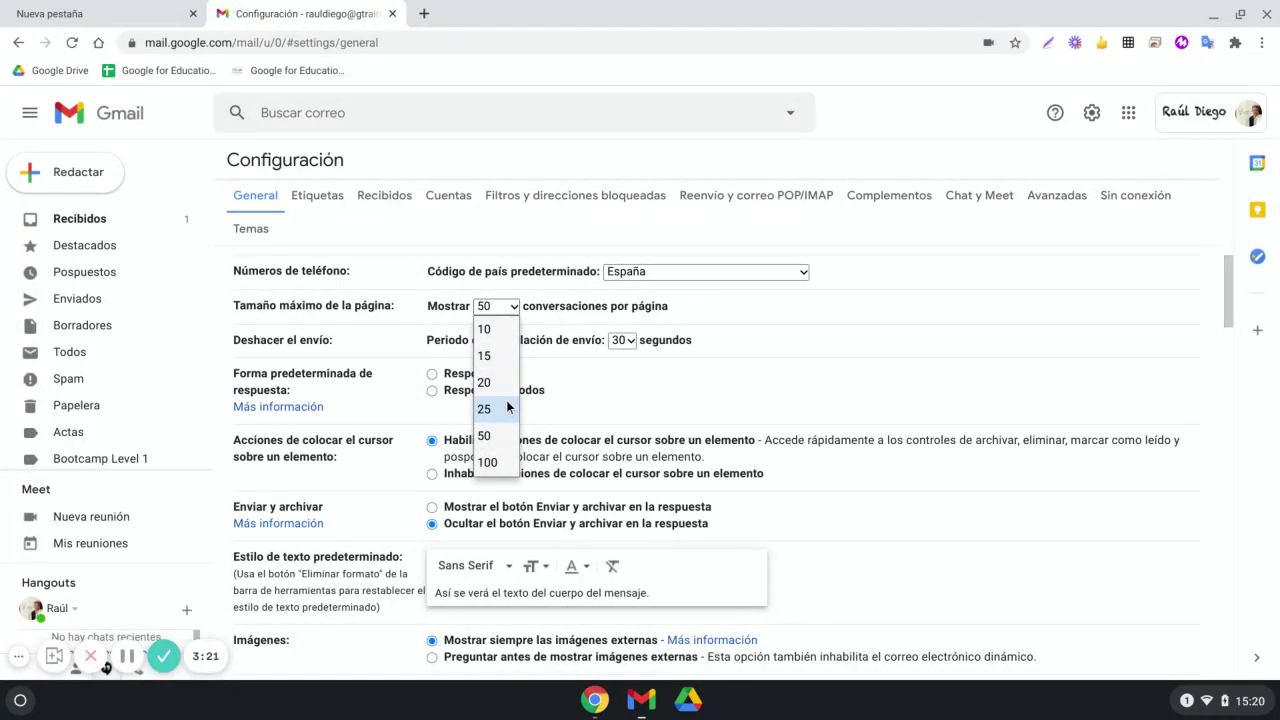
click(713, 302)
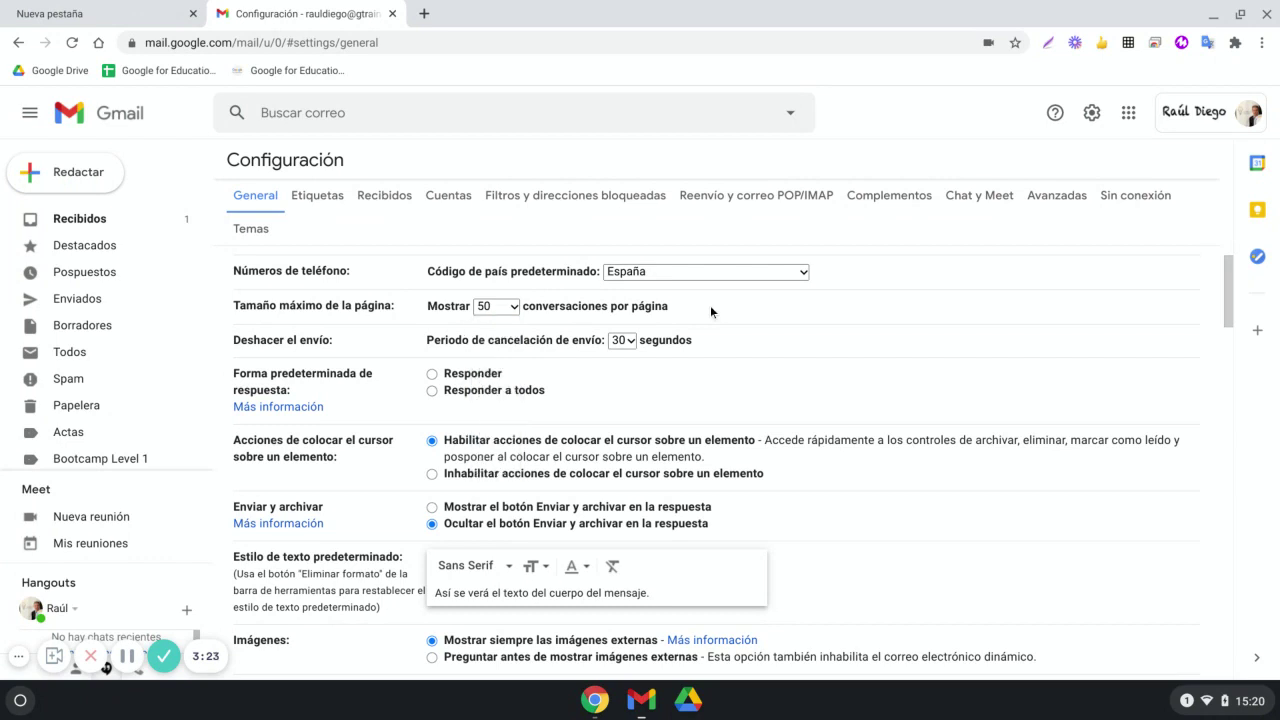
Change the undo-send cancellation period to 5 seconds, then back to 30
click(622, 340)
click(628, 363)
click(626, 342)
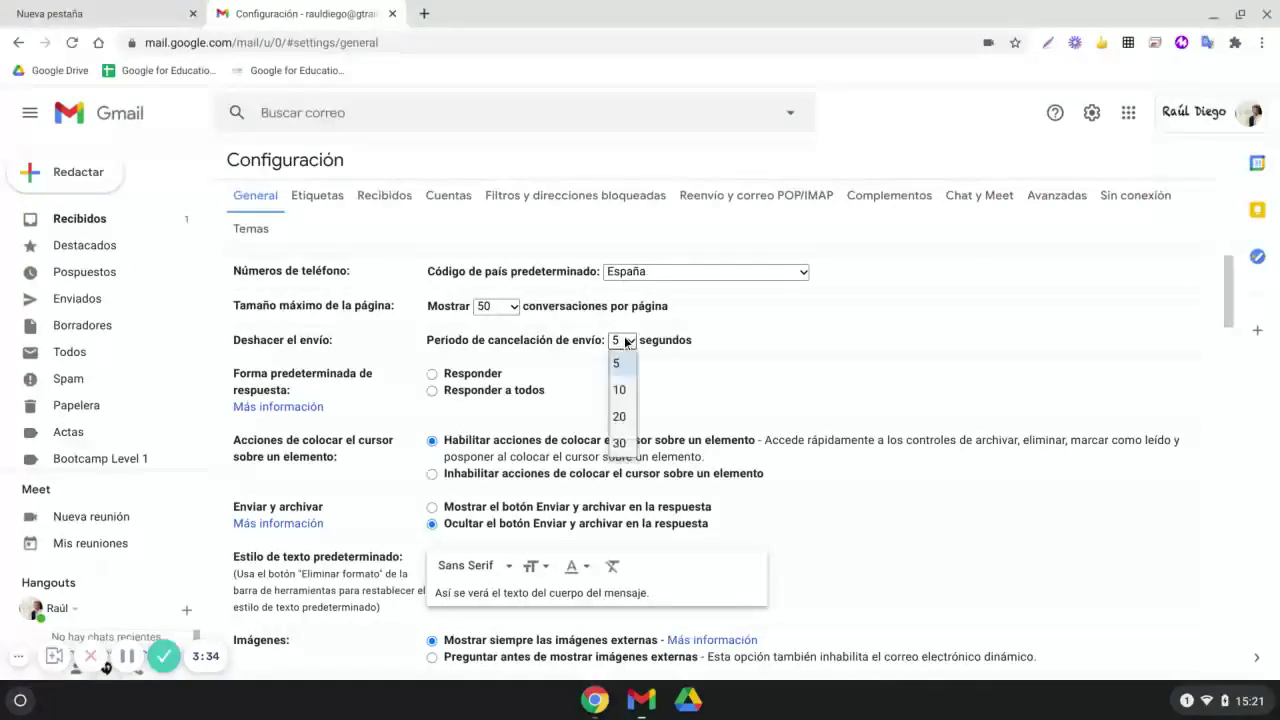
click(630, 453)
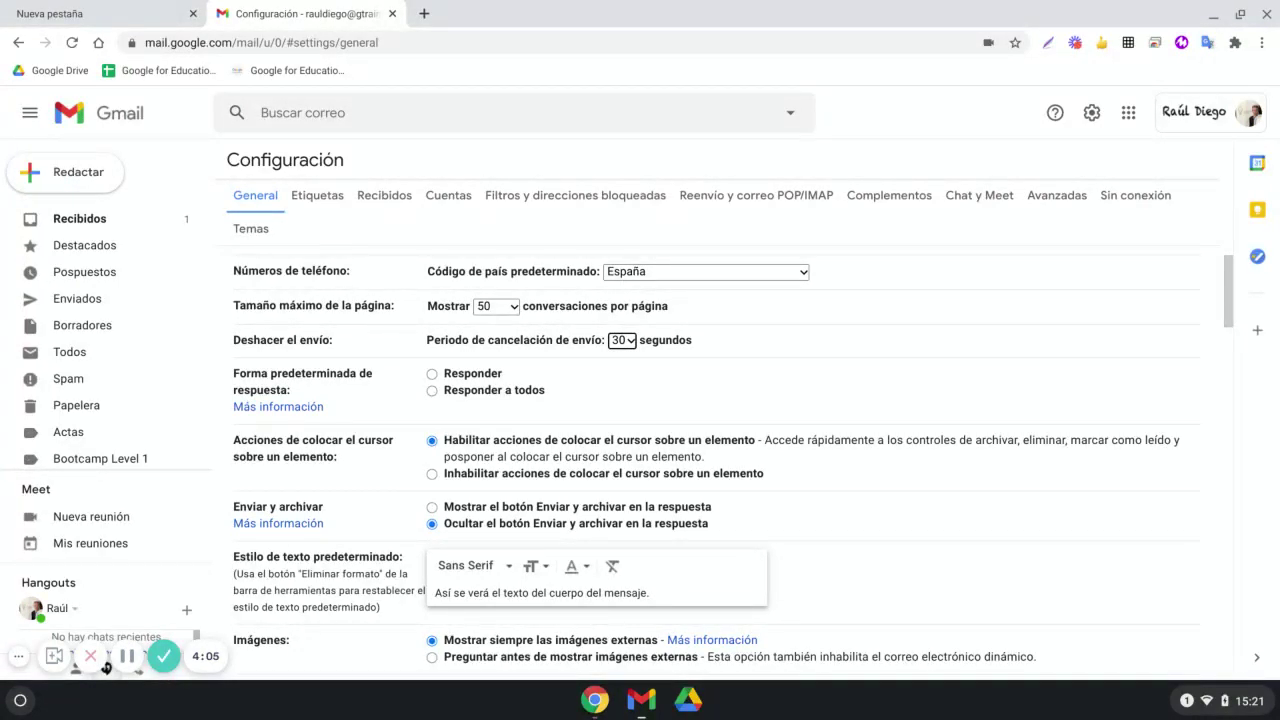
scroll(540, 375, down, 1)
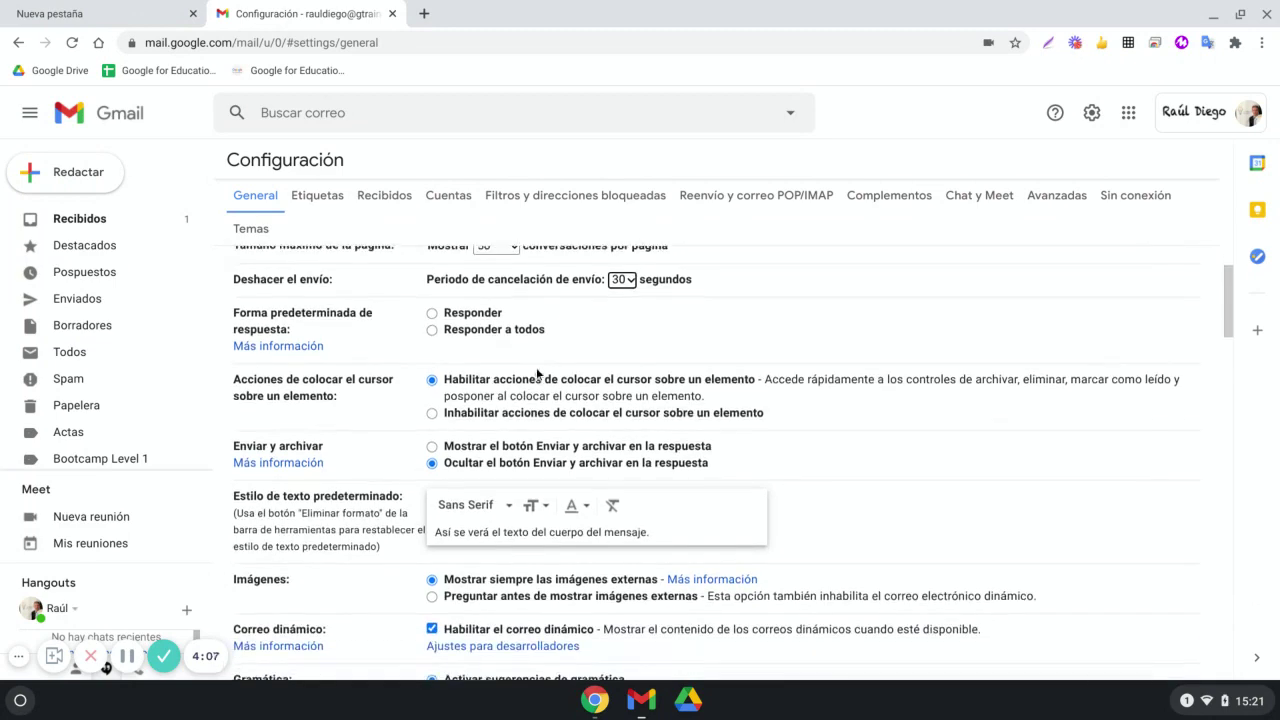
scroll(478, 425, down, 2)
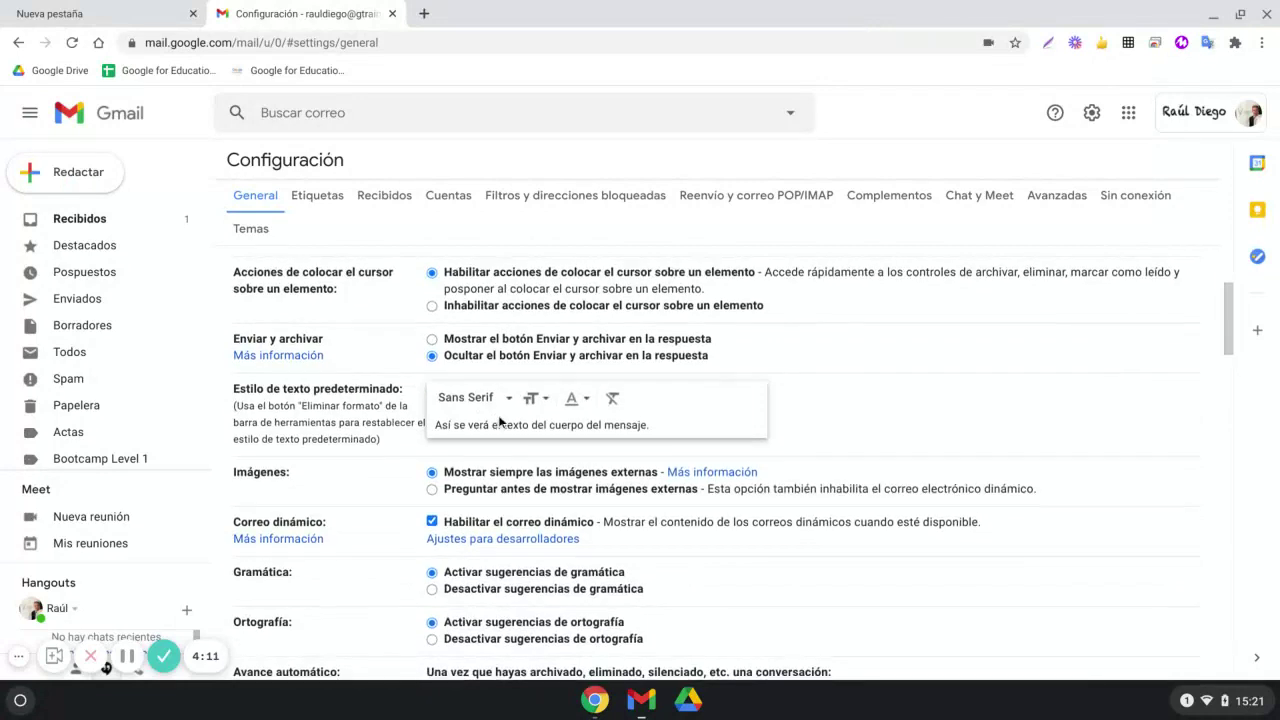
scroll(478, 425, down, 1)
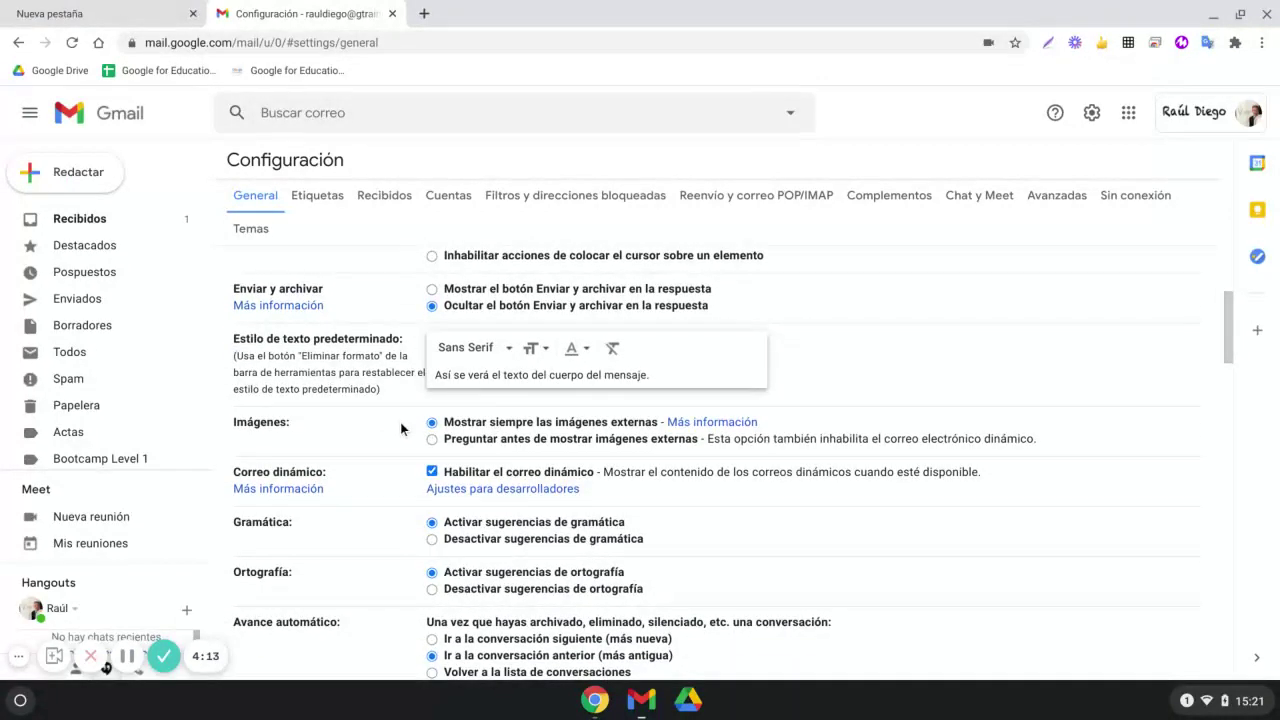
scroll(403, 426, down, 1)
scroll(412, 448, down, 2)
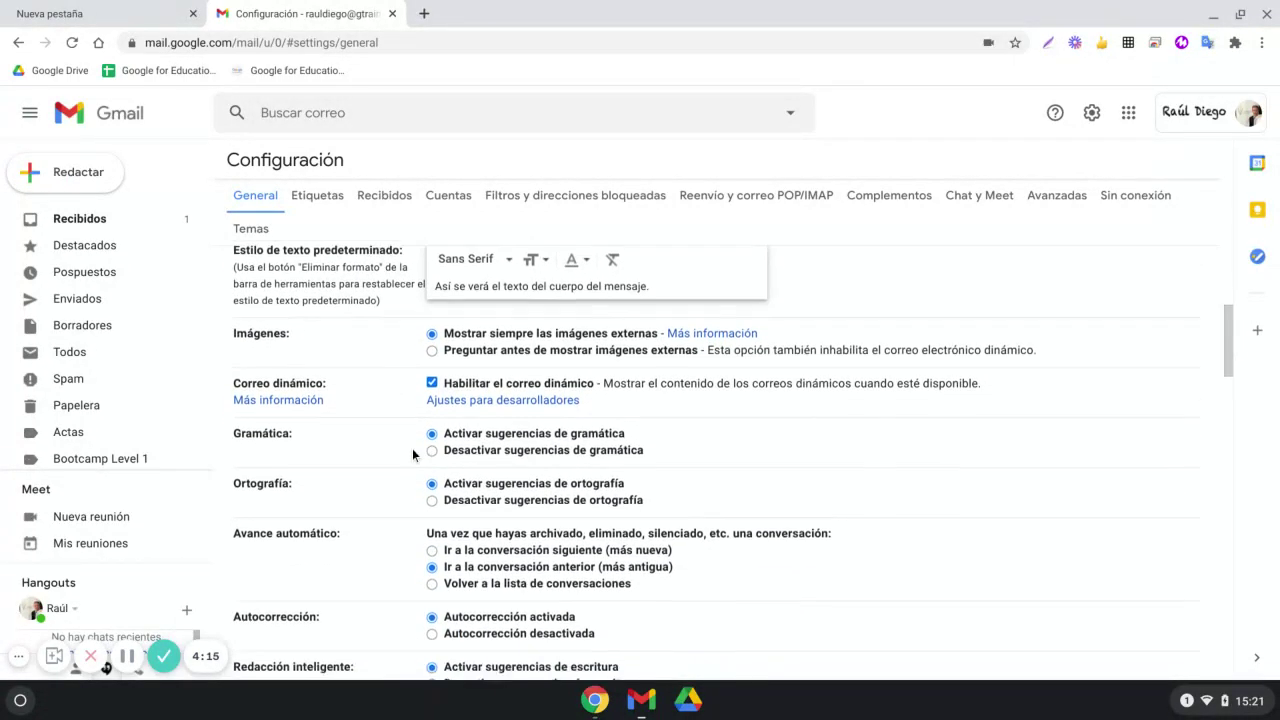
scroll(425, 437, down, 3)
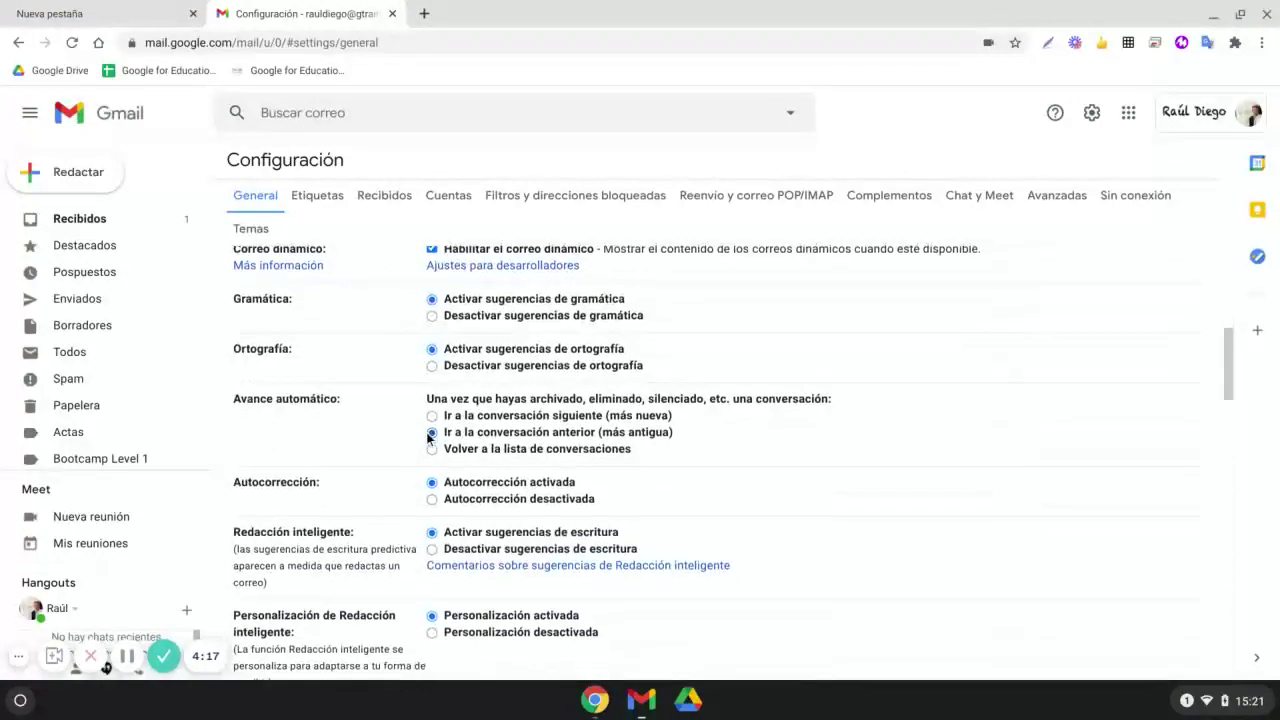
scroll(436, 388, down, 5)
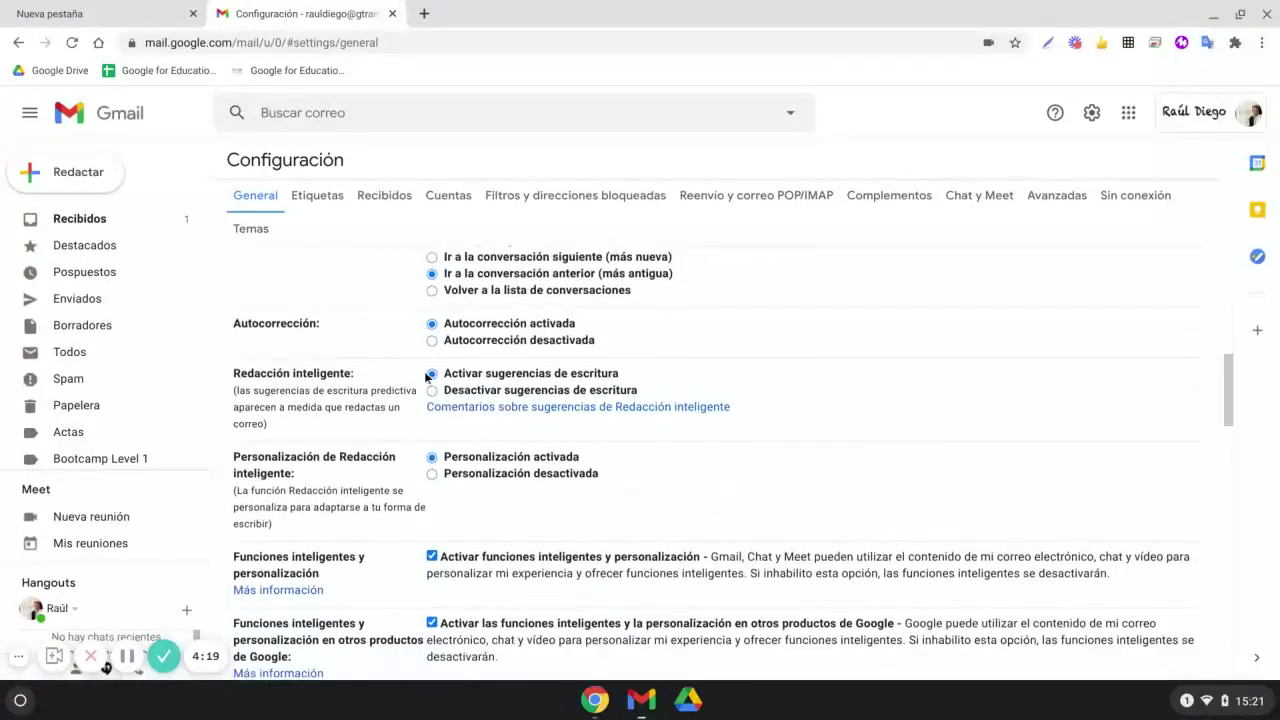
scroll(435, 388, down, 6)
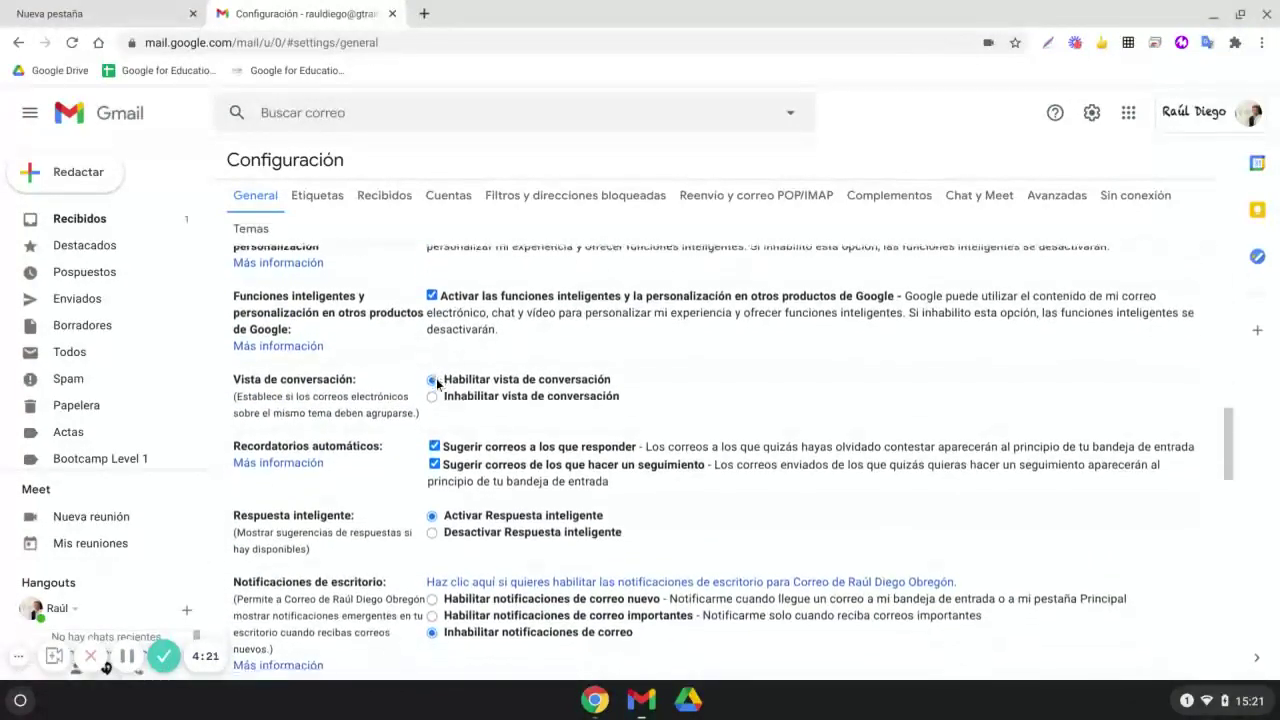
scroll(437, 383, down, 5)
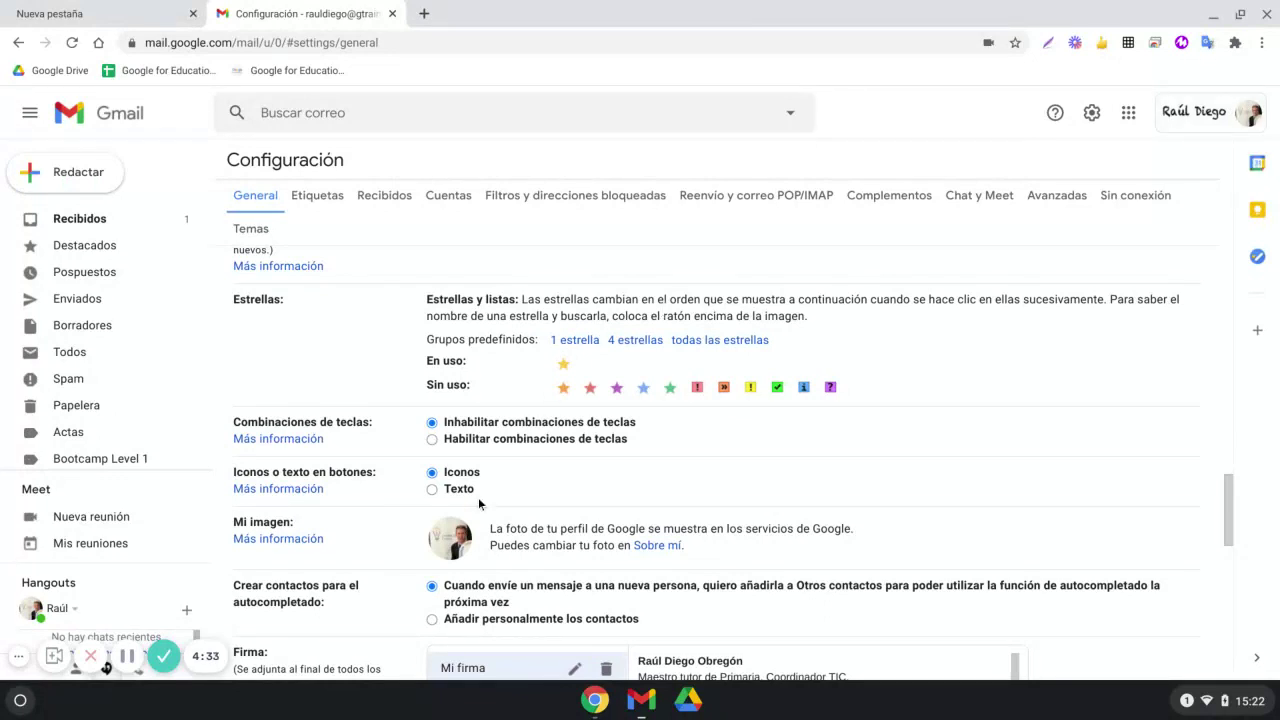
scroll(472, 532, down, 3)
scroll(476, 530, down, 2)
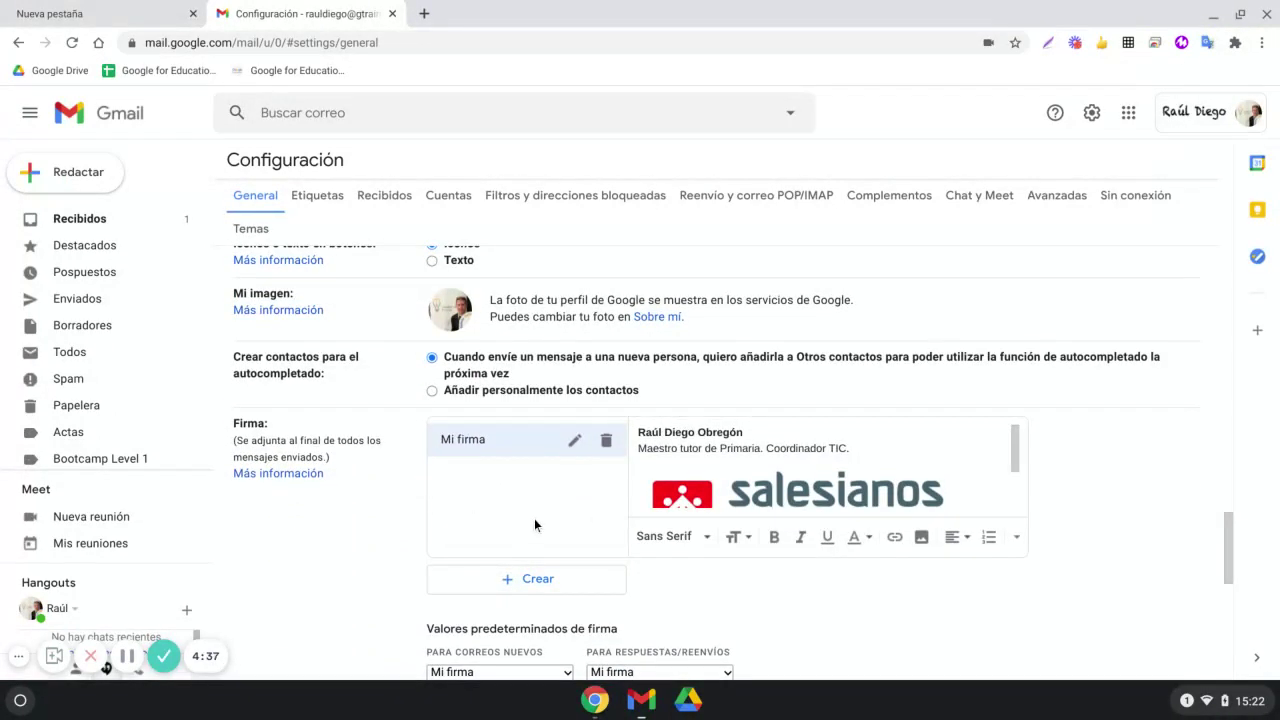
scroll(548, 540, down, 2)
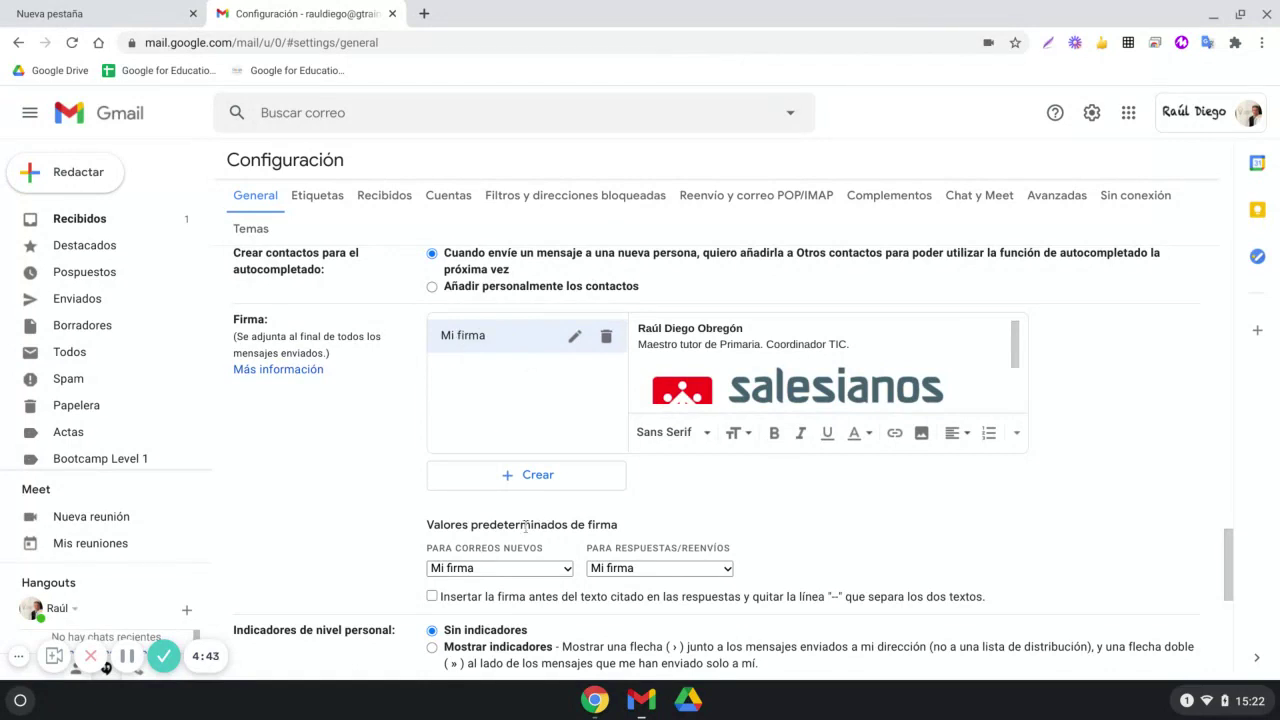
click(548, 572)
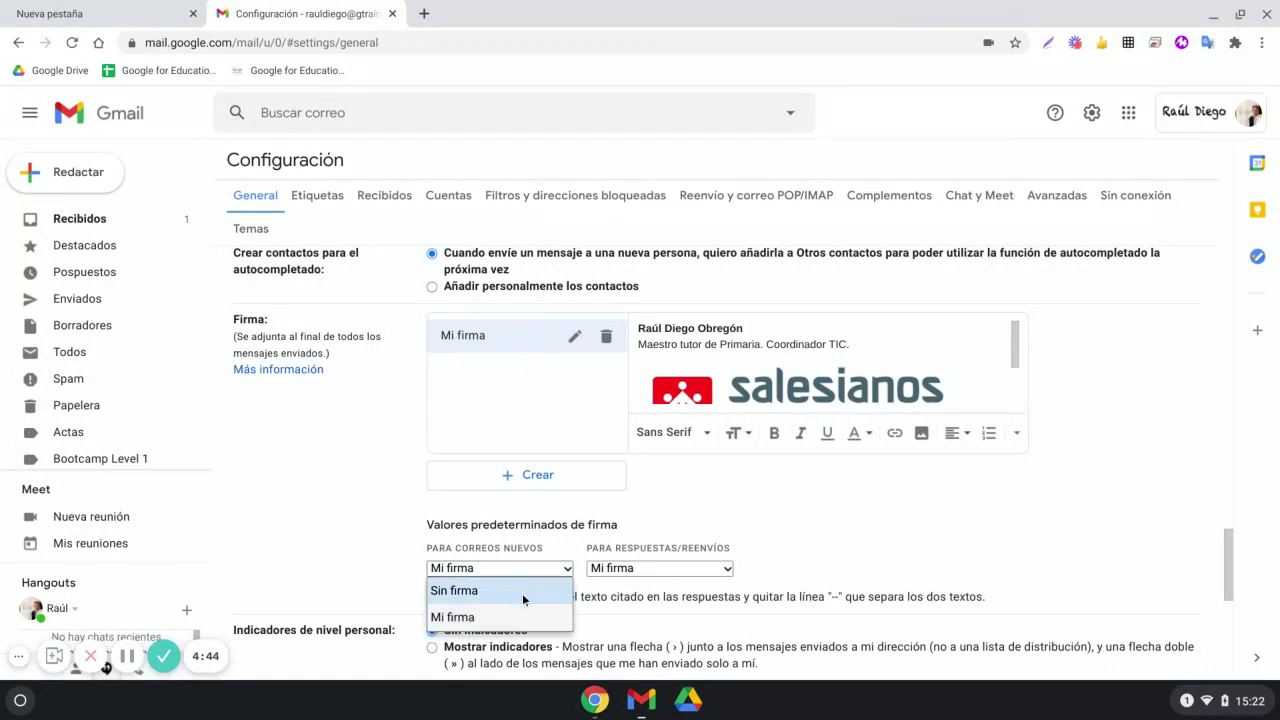
click(684, 567)
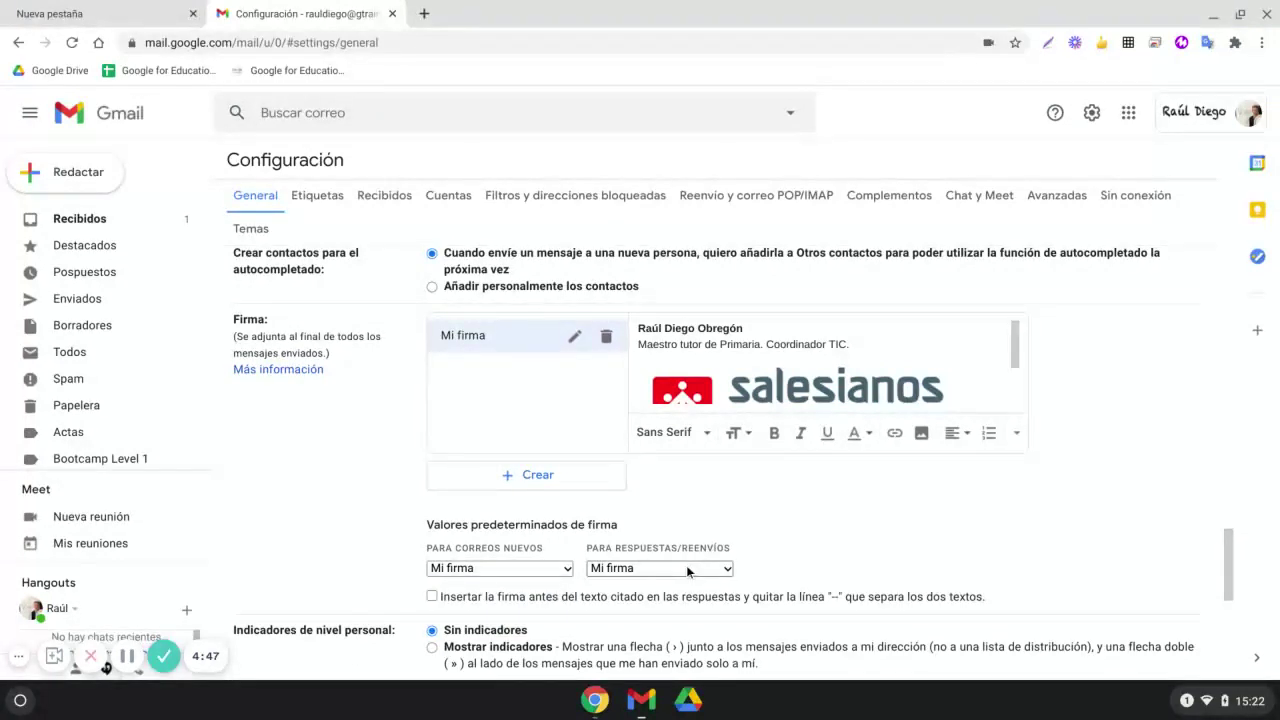
click(684, 567)
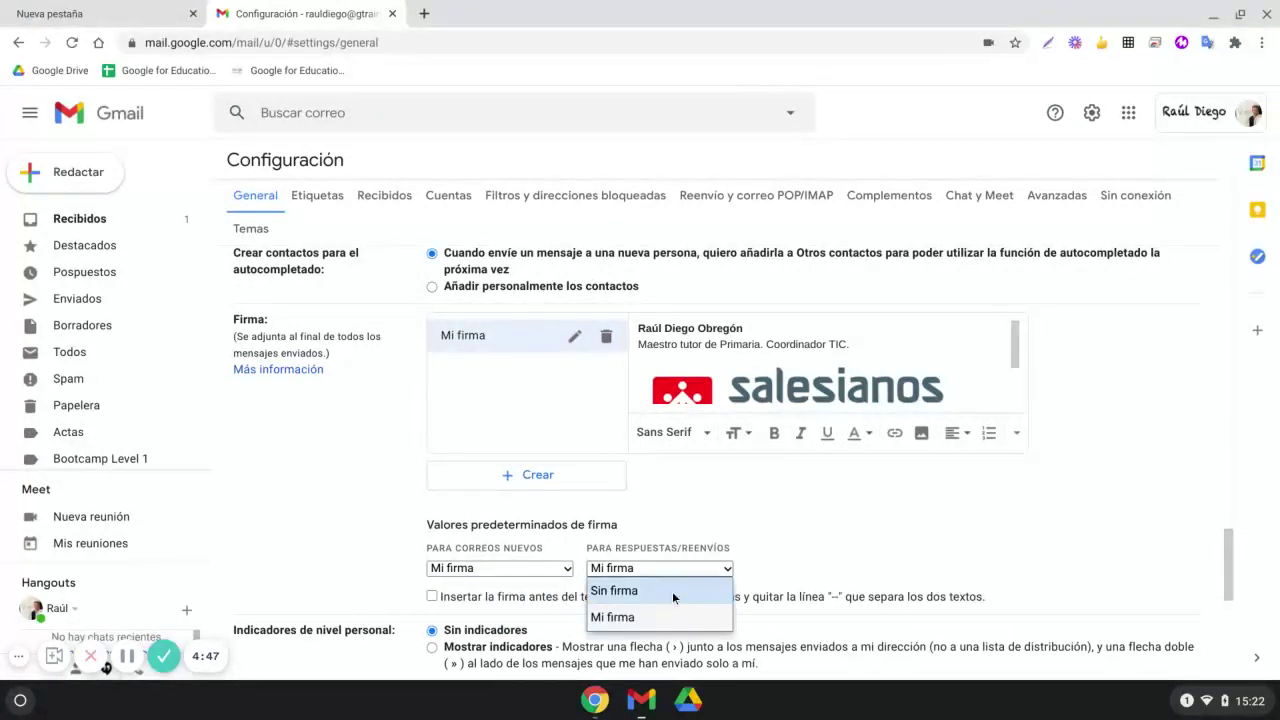
click(724, 522)
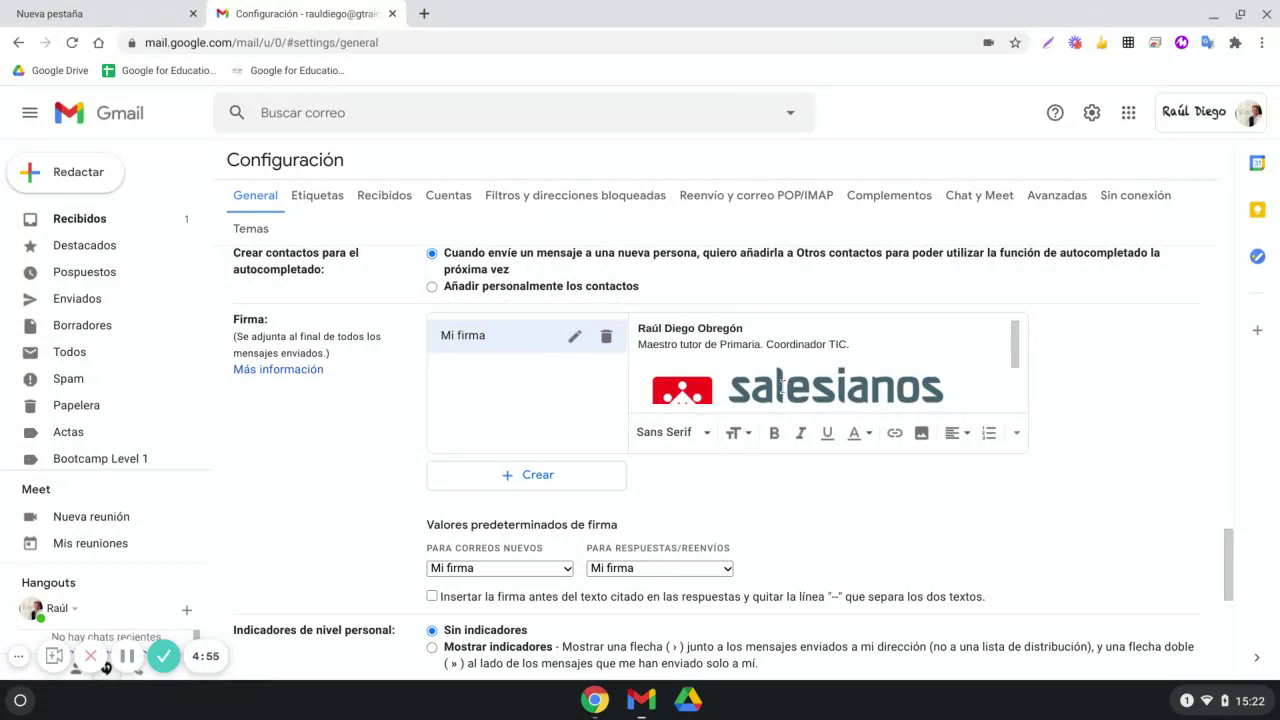
click(593, 478)
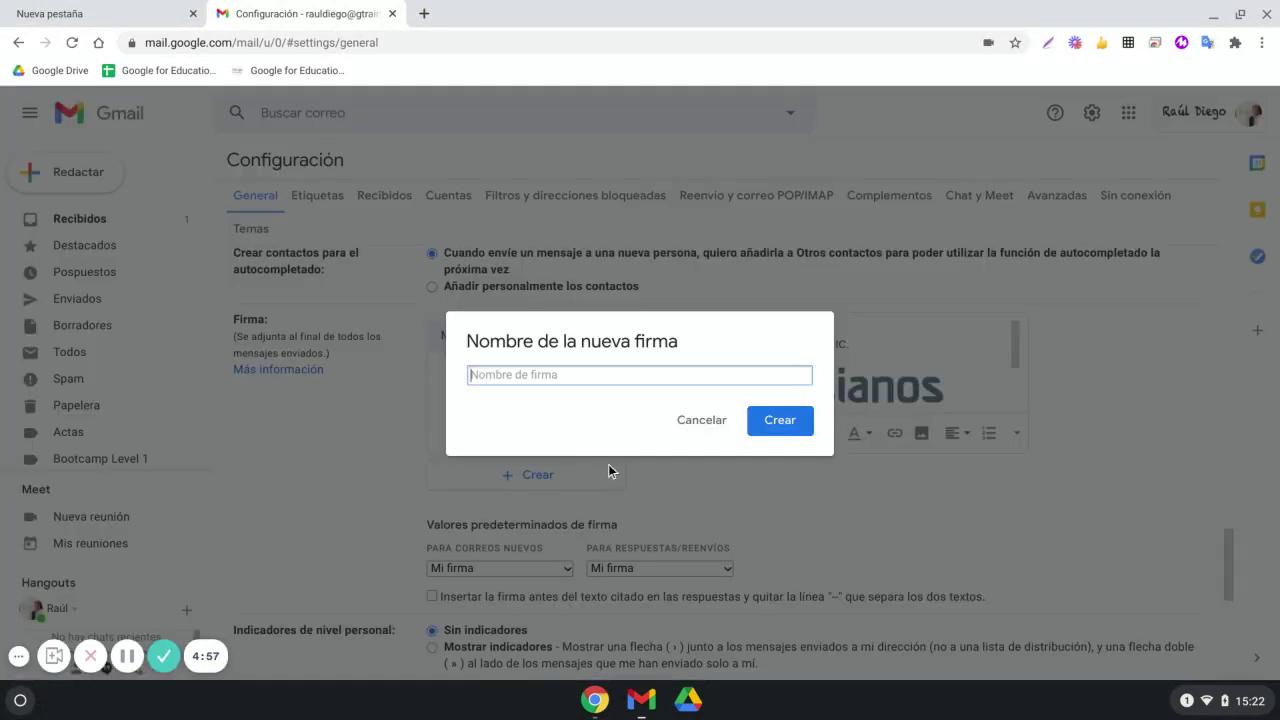
text(Firma2)
click(772, 424)
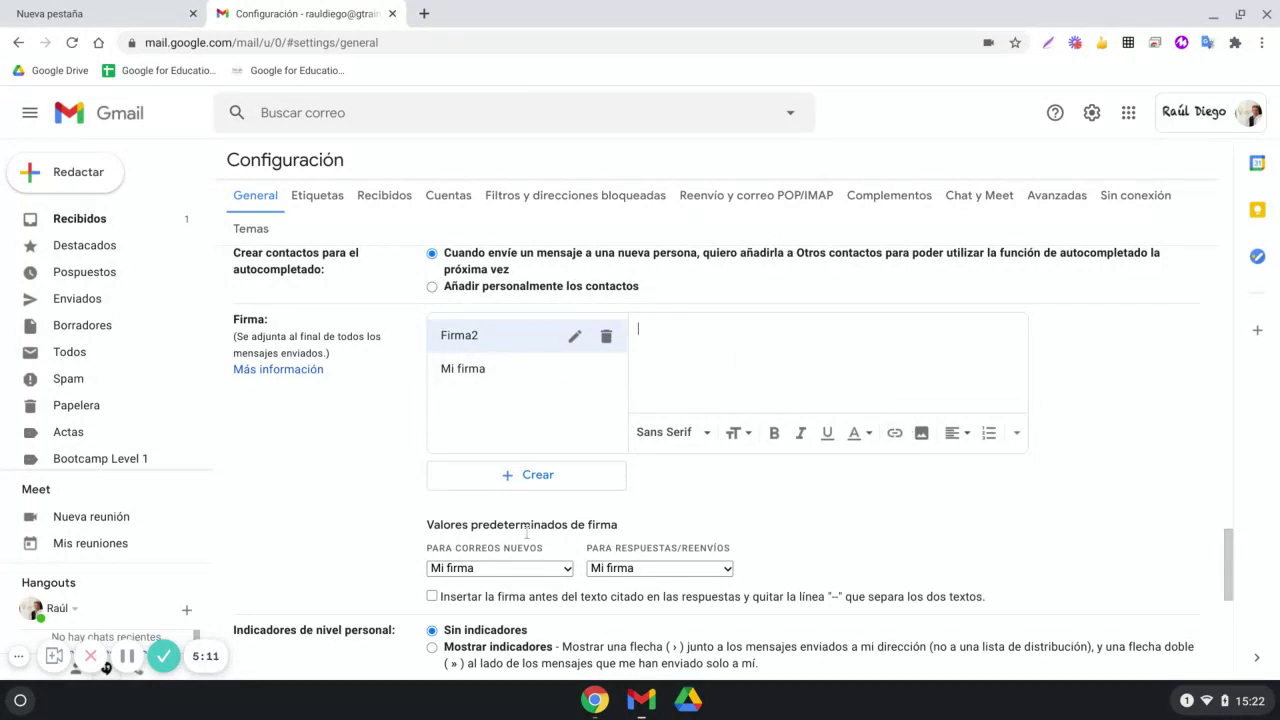
click(517, 568)
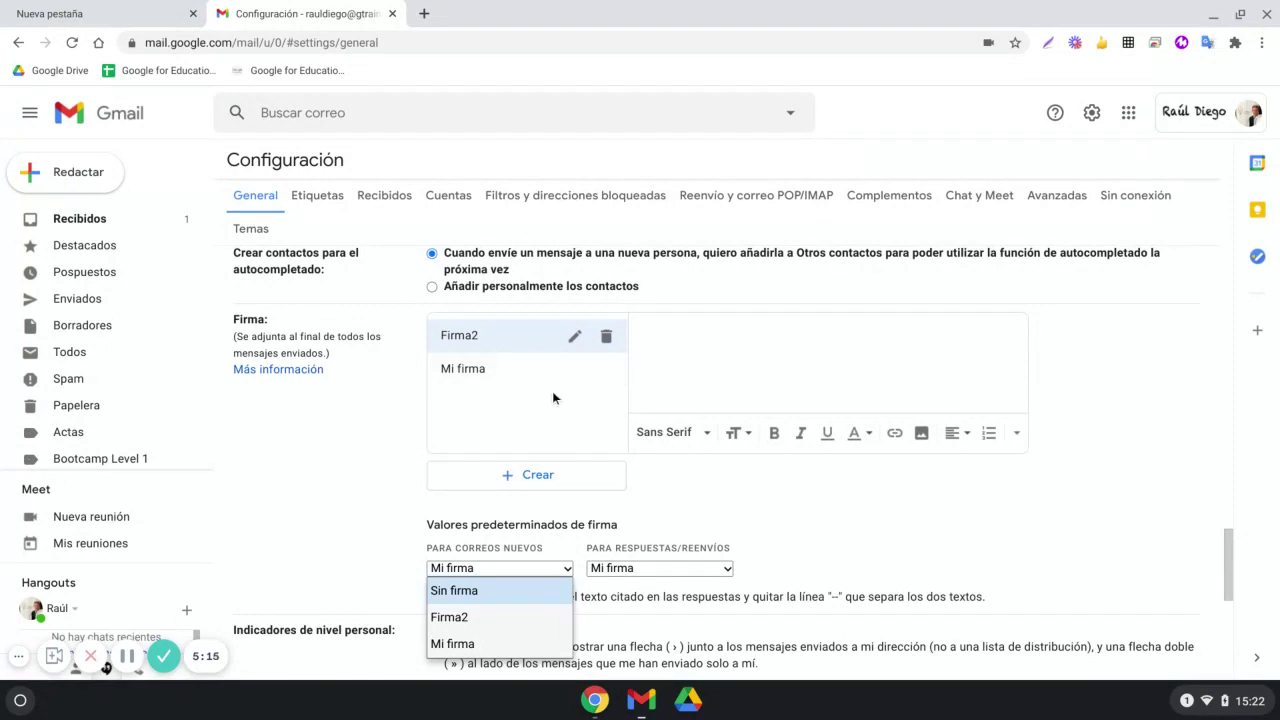
click(606, 336)
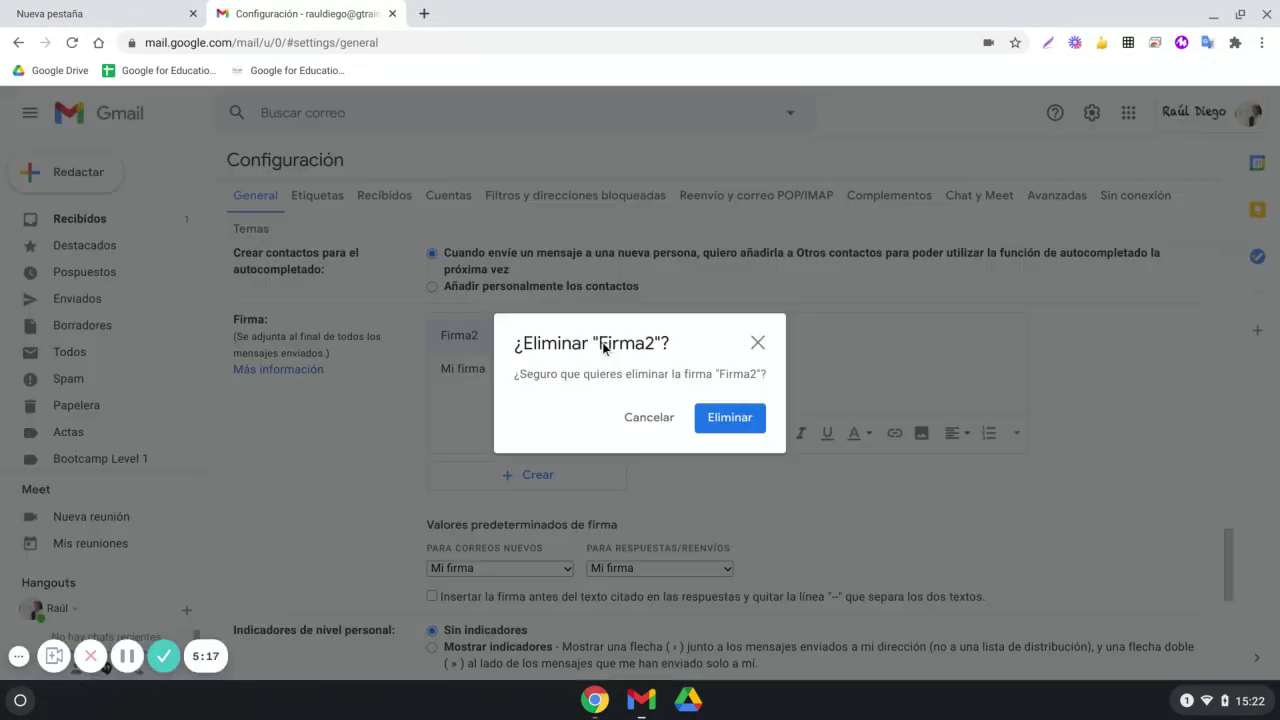
click(720, 428)
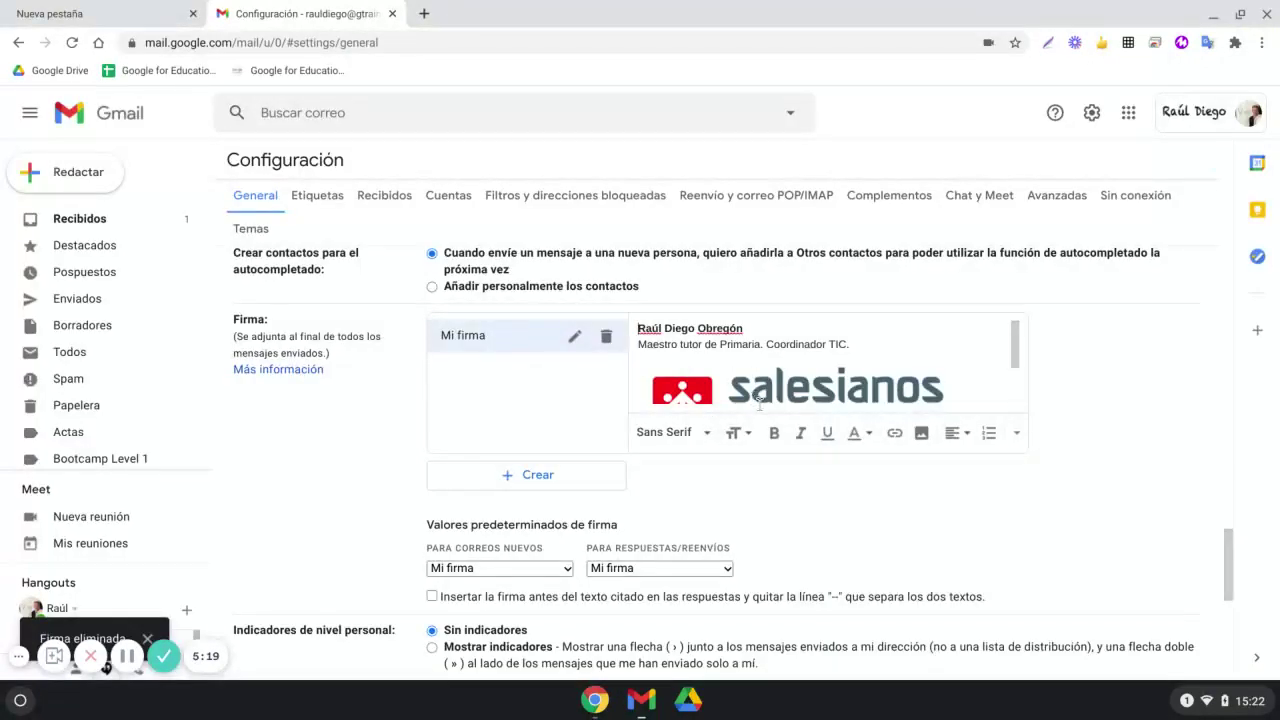
scroll(914, 510, down, 3)
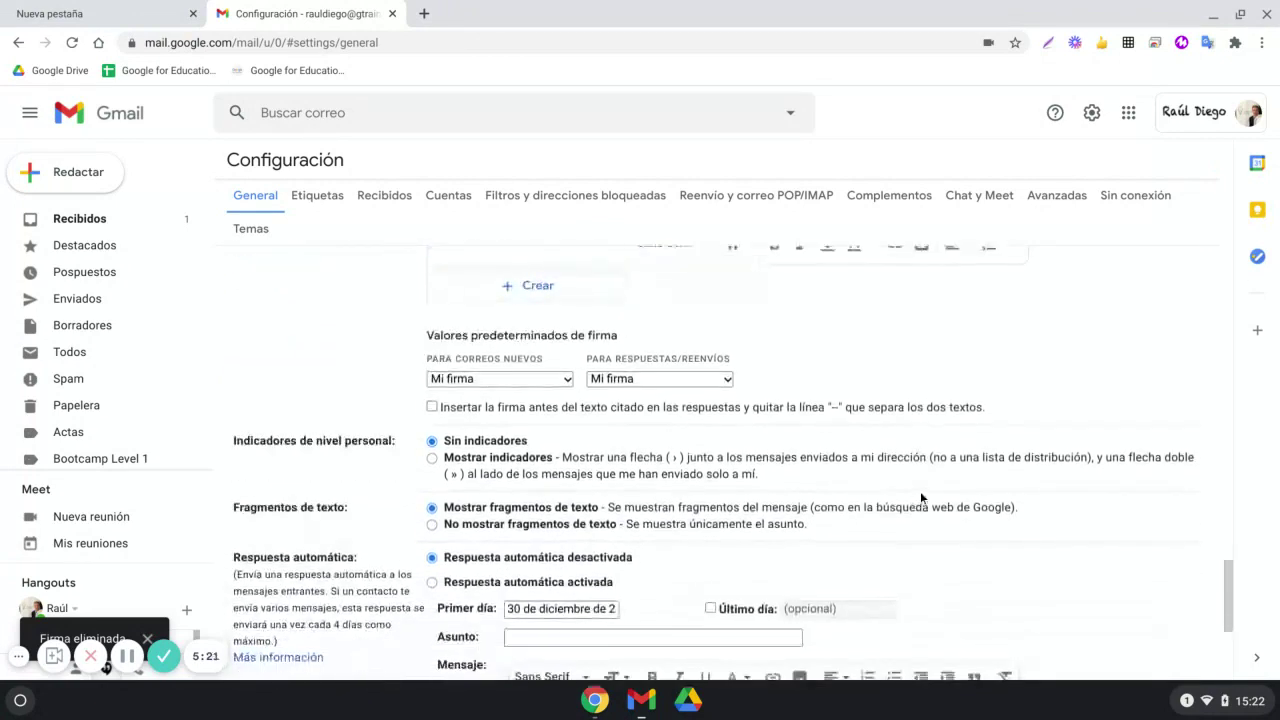
Turn on the automatic reply with Último día set to 6 de enero de 2021
scroll(918, 487, down, 1)
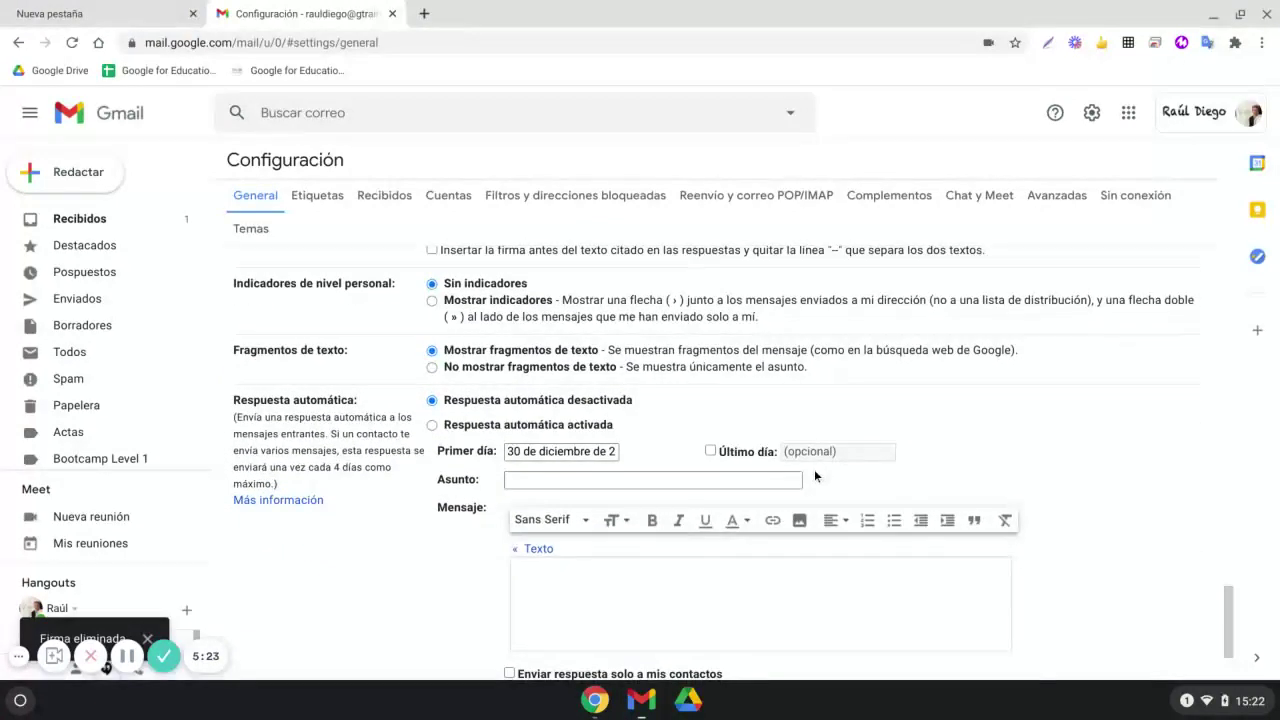
click(432, 426)
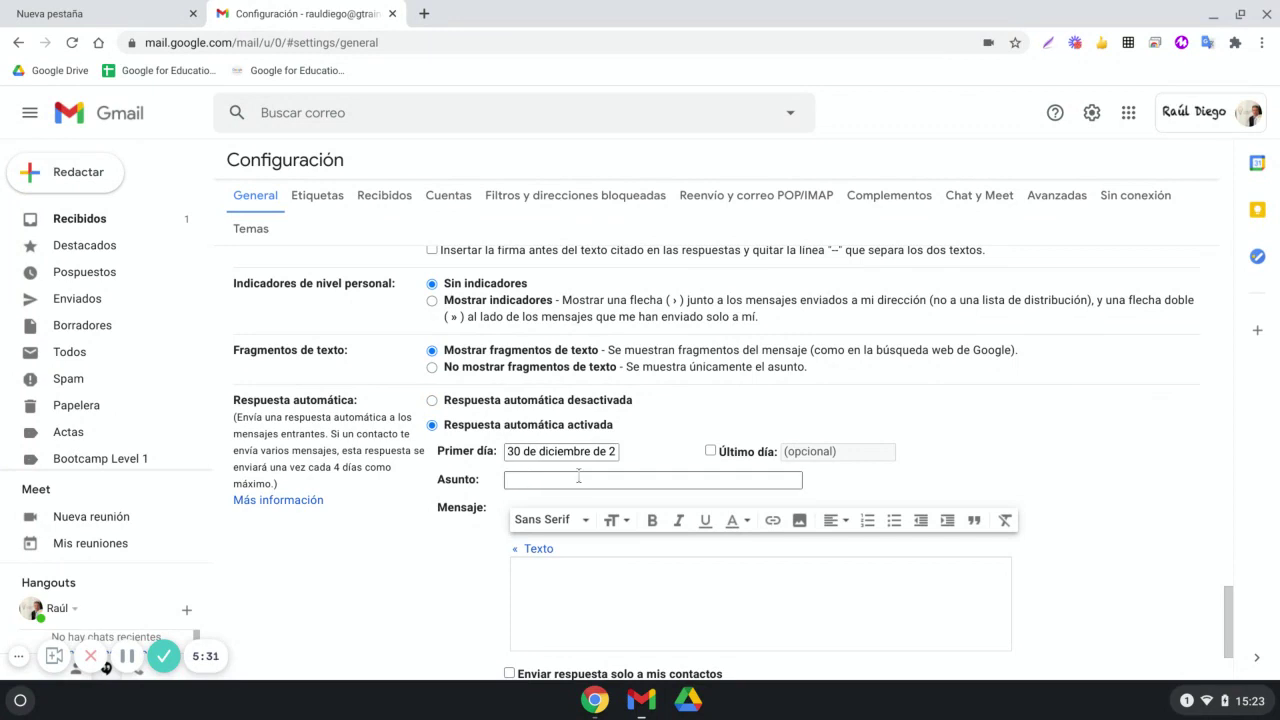
click(710, 451)
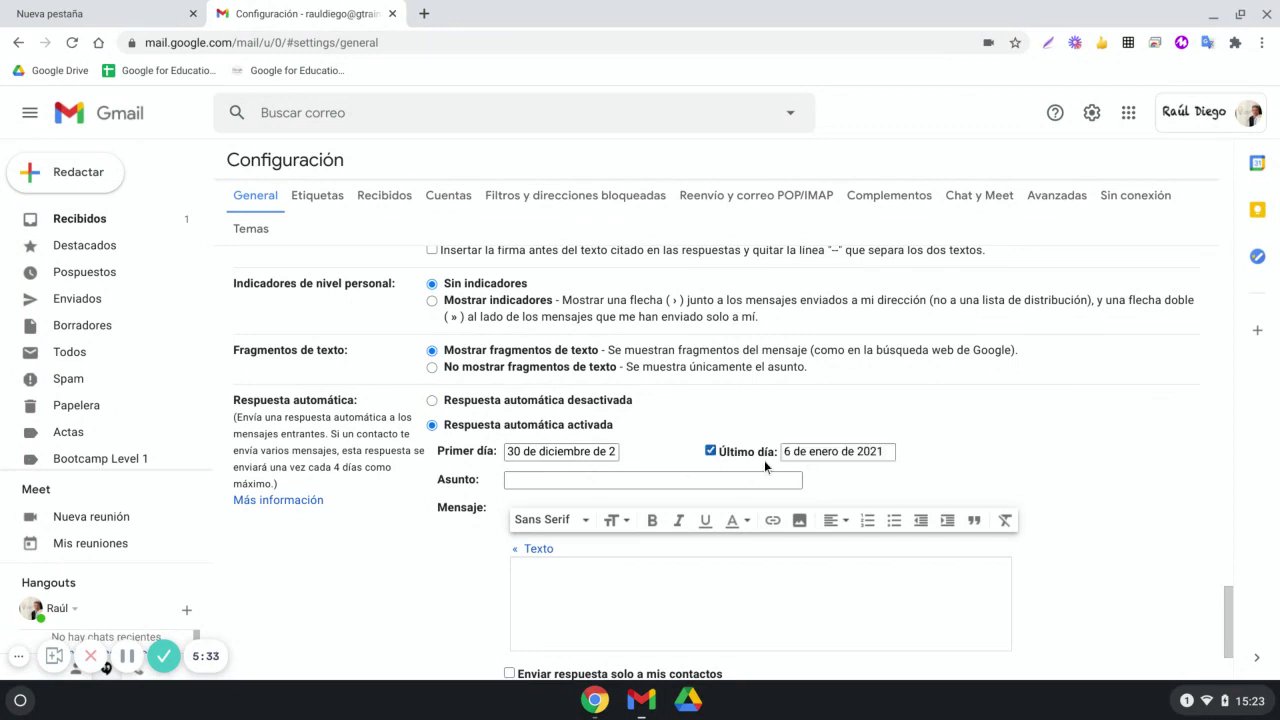
click(575, 481)
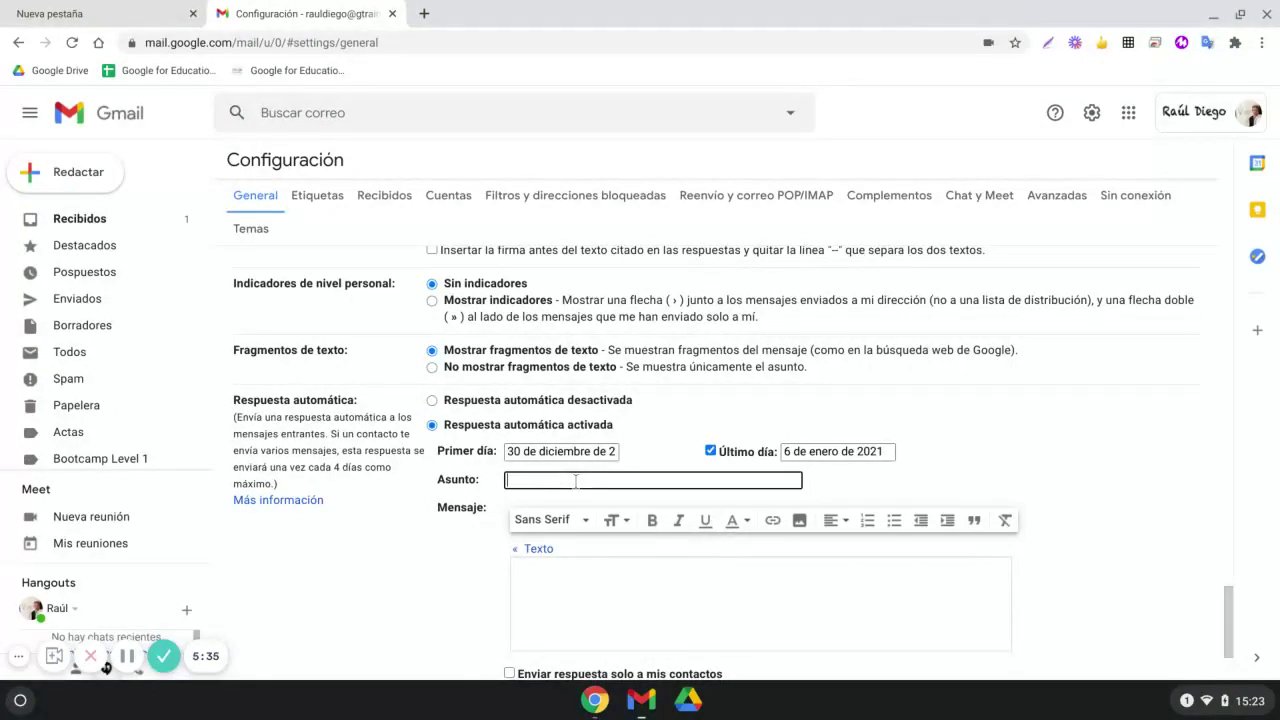
scroll(630, 500, down, 3)
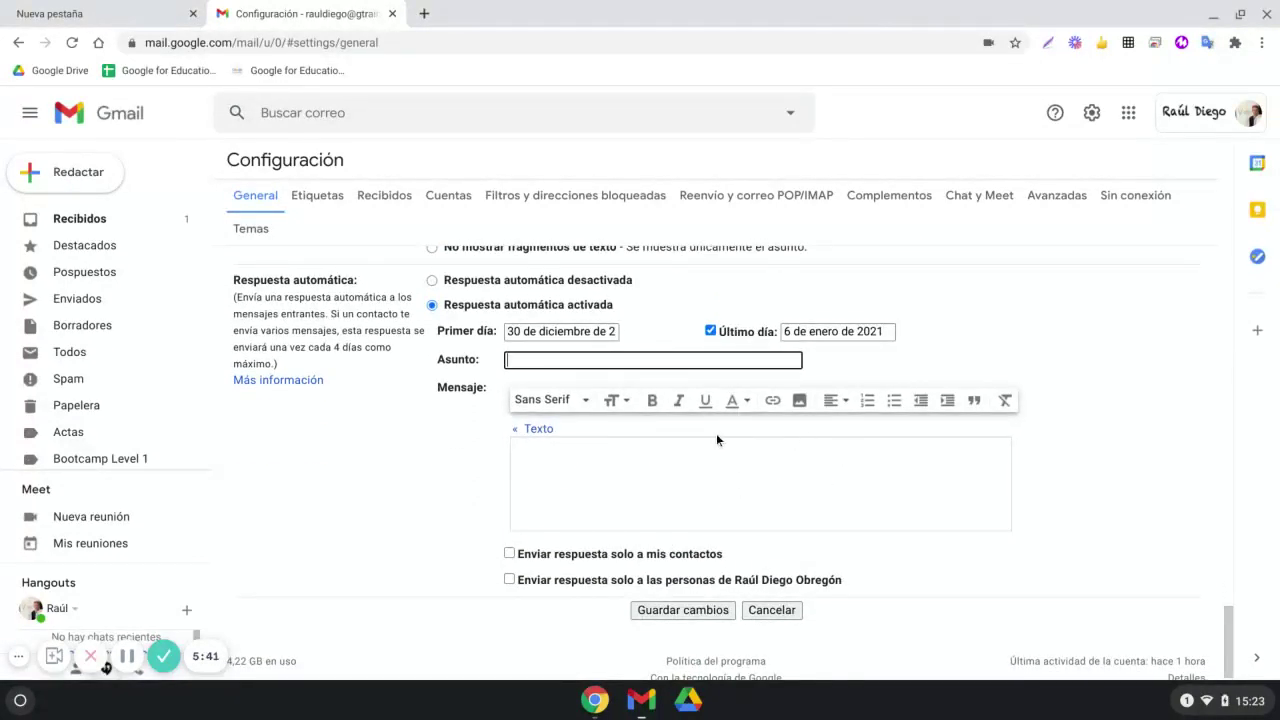
click(666, 362)
scroll(649, 327, down, 1)
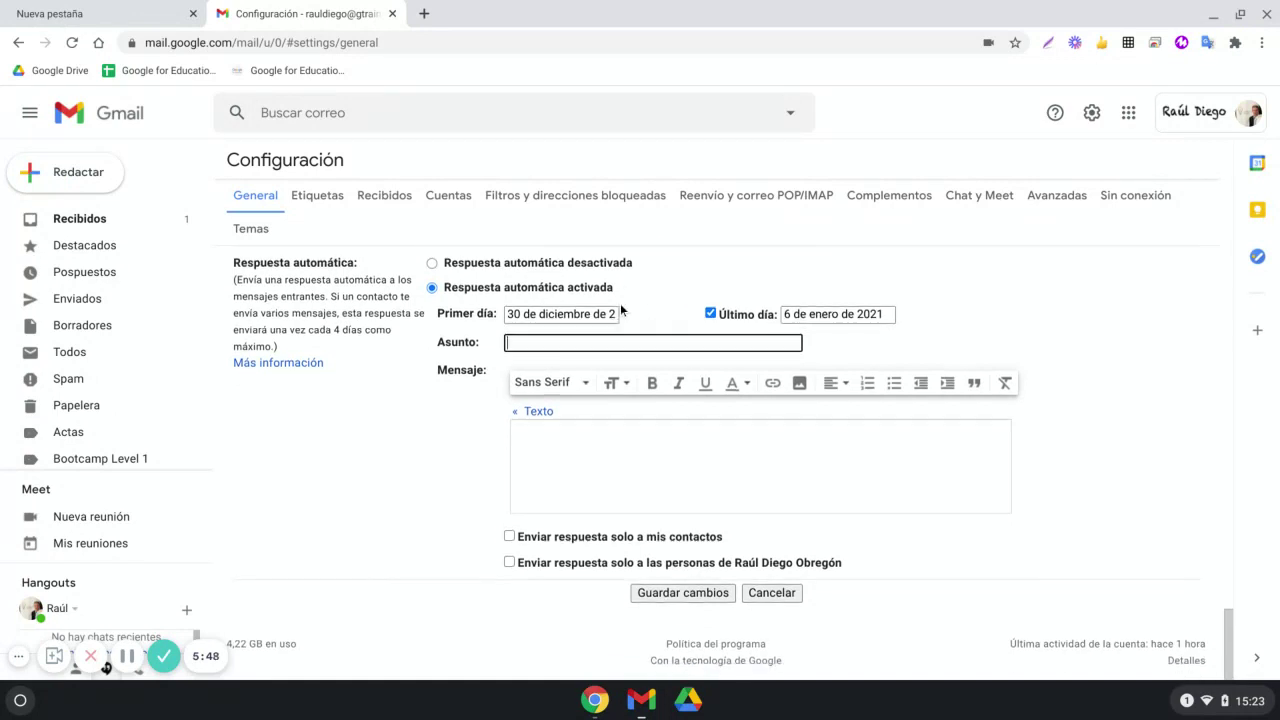
Dismiss the empty-message alert and save the auto-reply with subject 'Prueba'
click(682, 591)
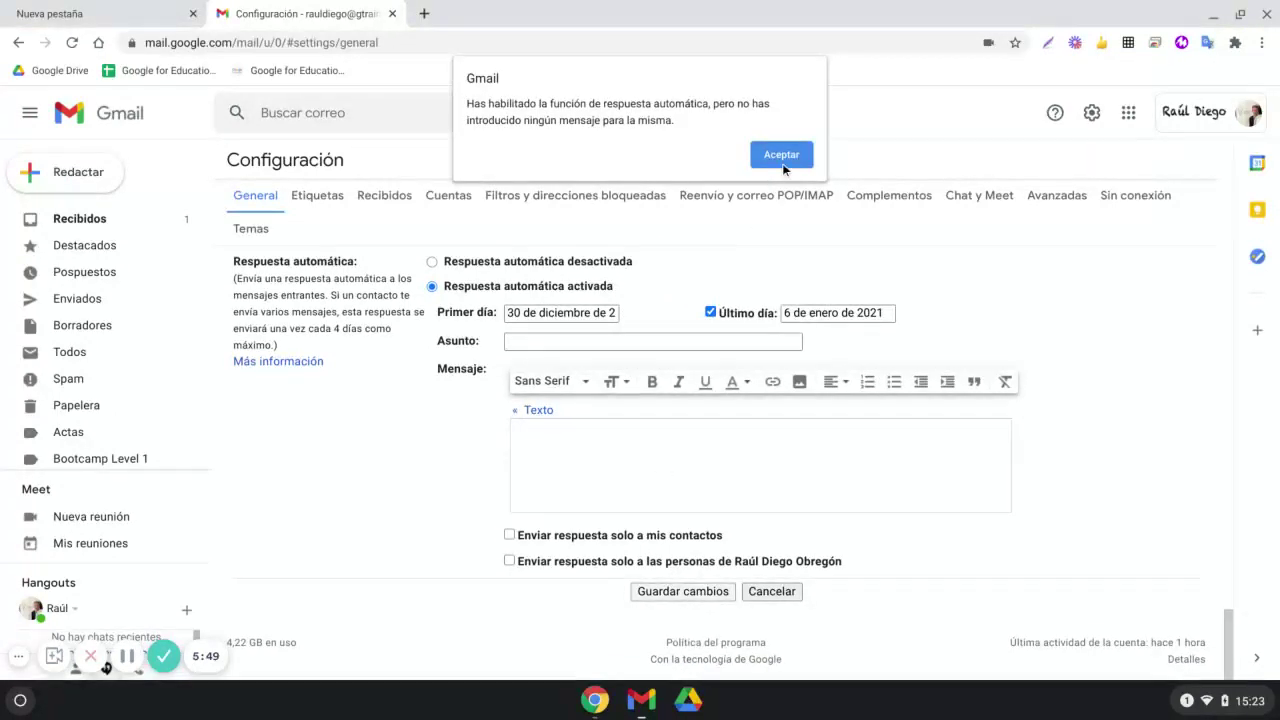
click(782, 150)
click(666, 341)
text(Prueba)
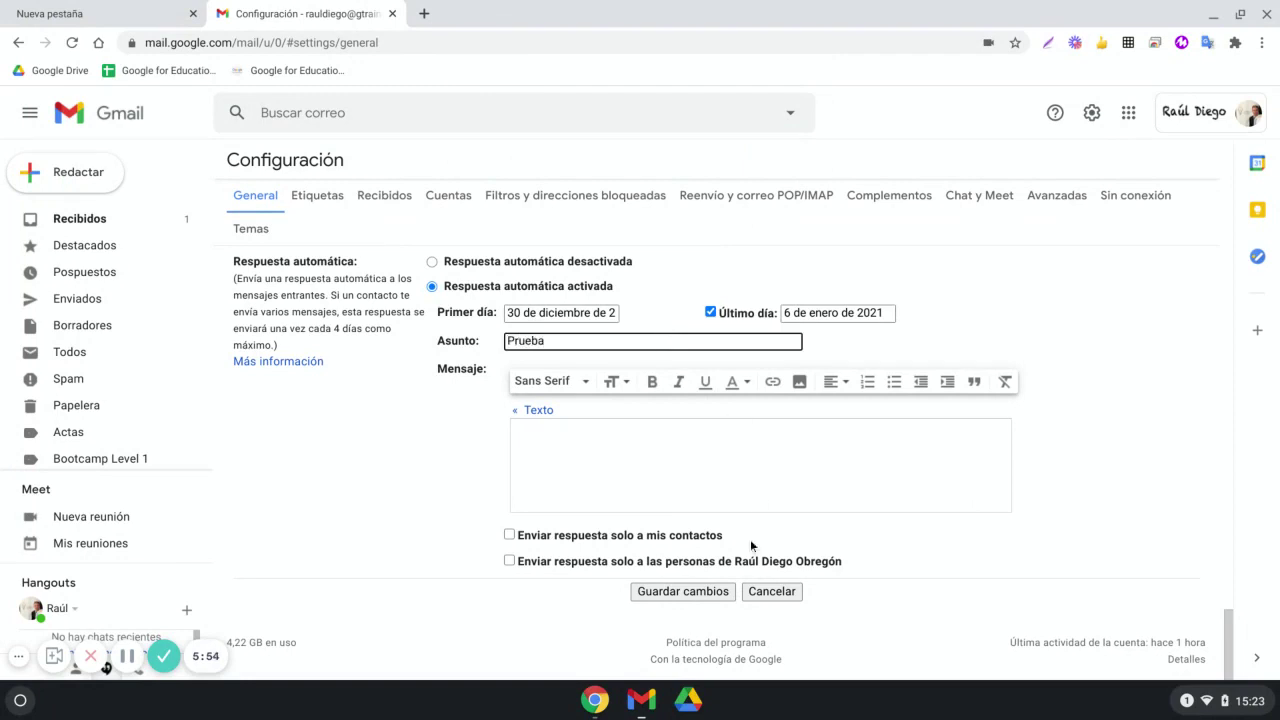
click(685, 591)
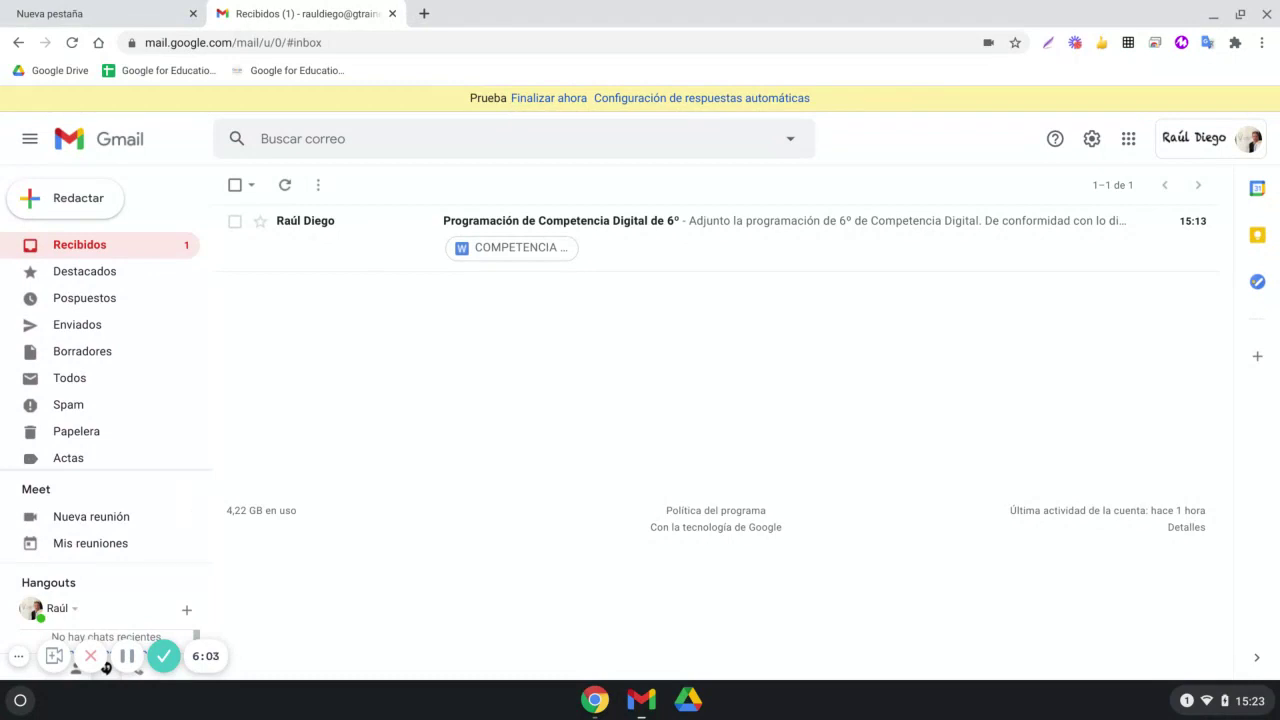
End the automatic reply and return to the full settings page
click(546, 98)
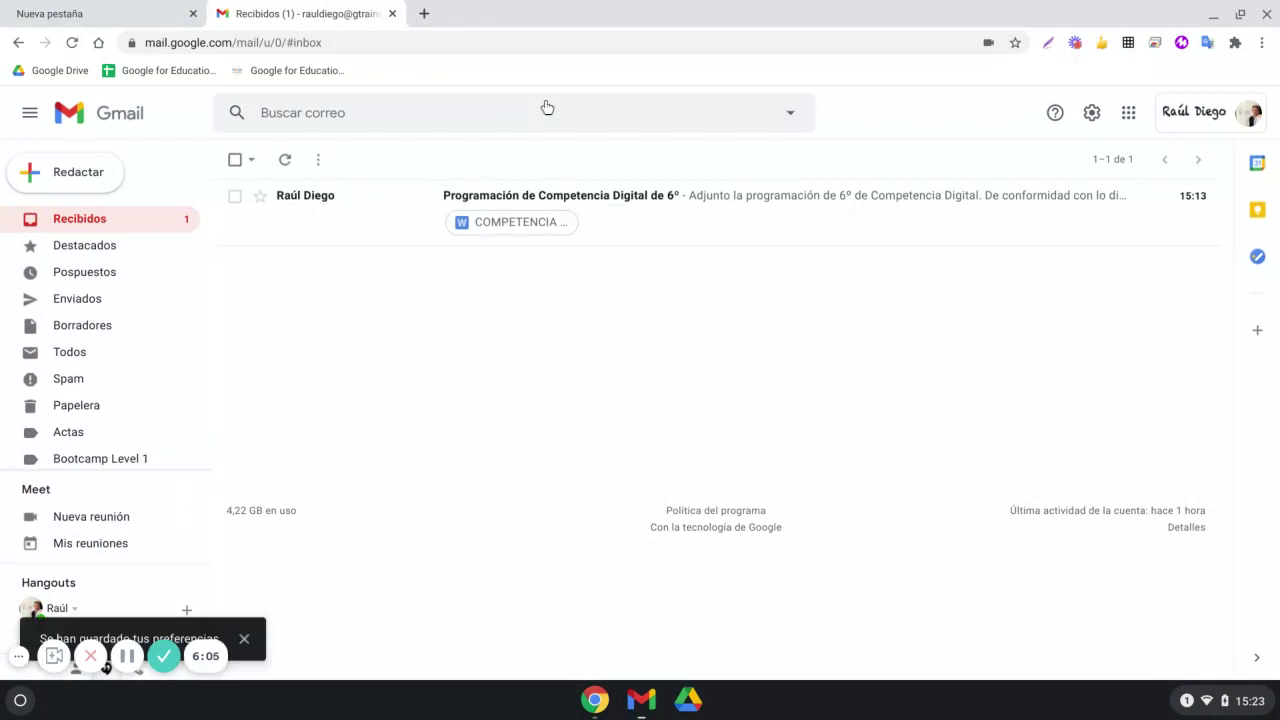
click(1091, 112)
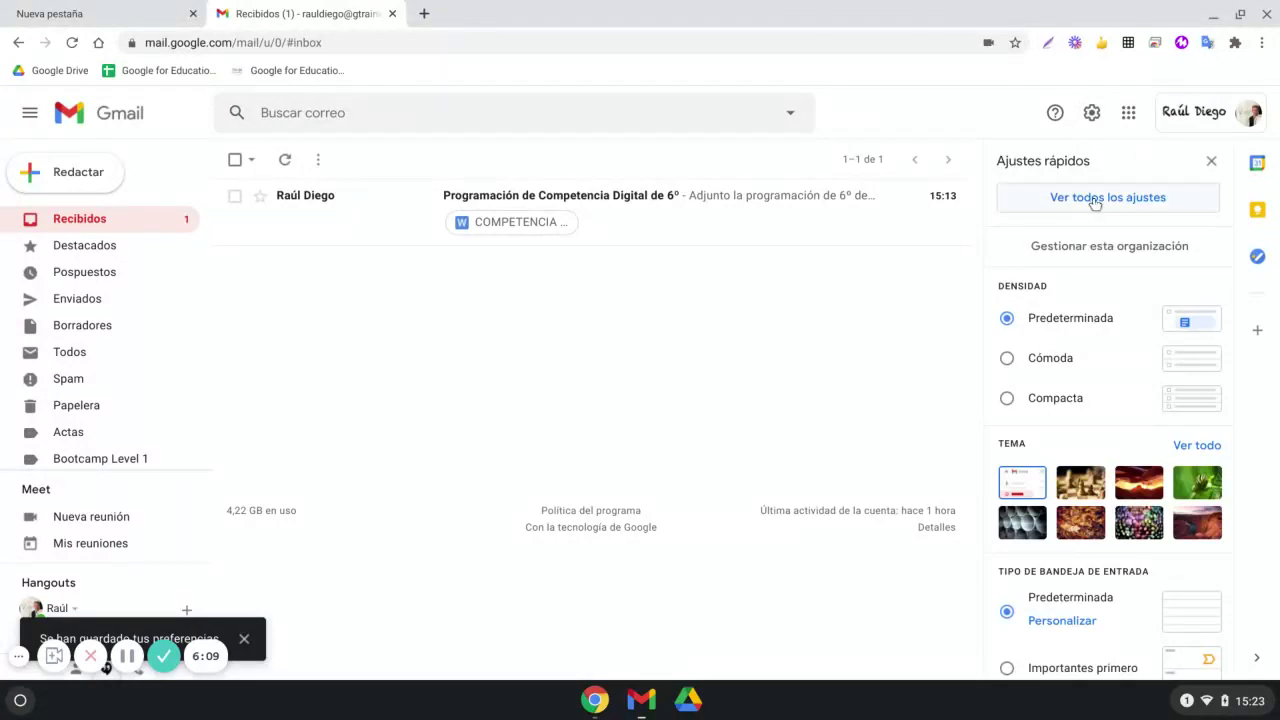
click(1092, 199)
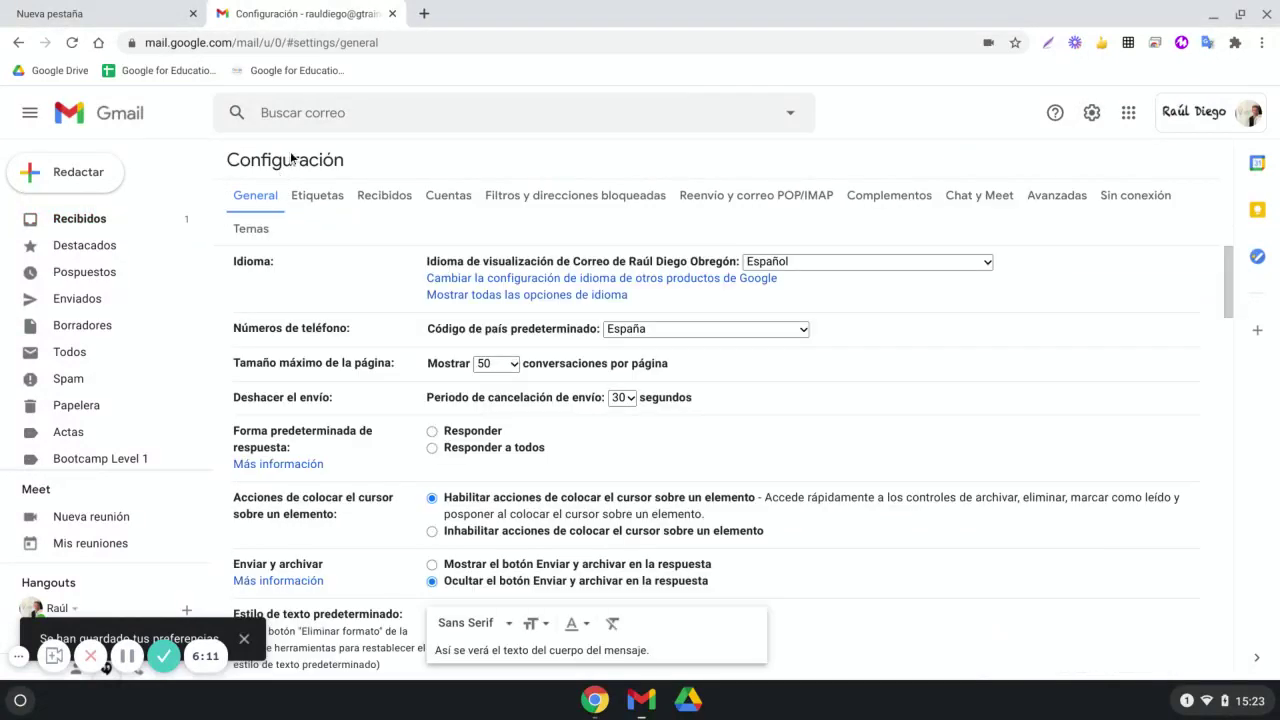
scroll(478, 495, down, 10)
scroll(479, 496, down, 15)
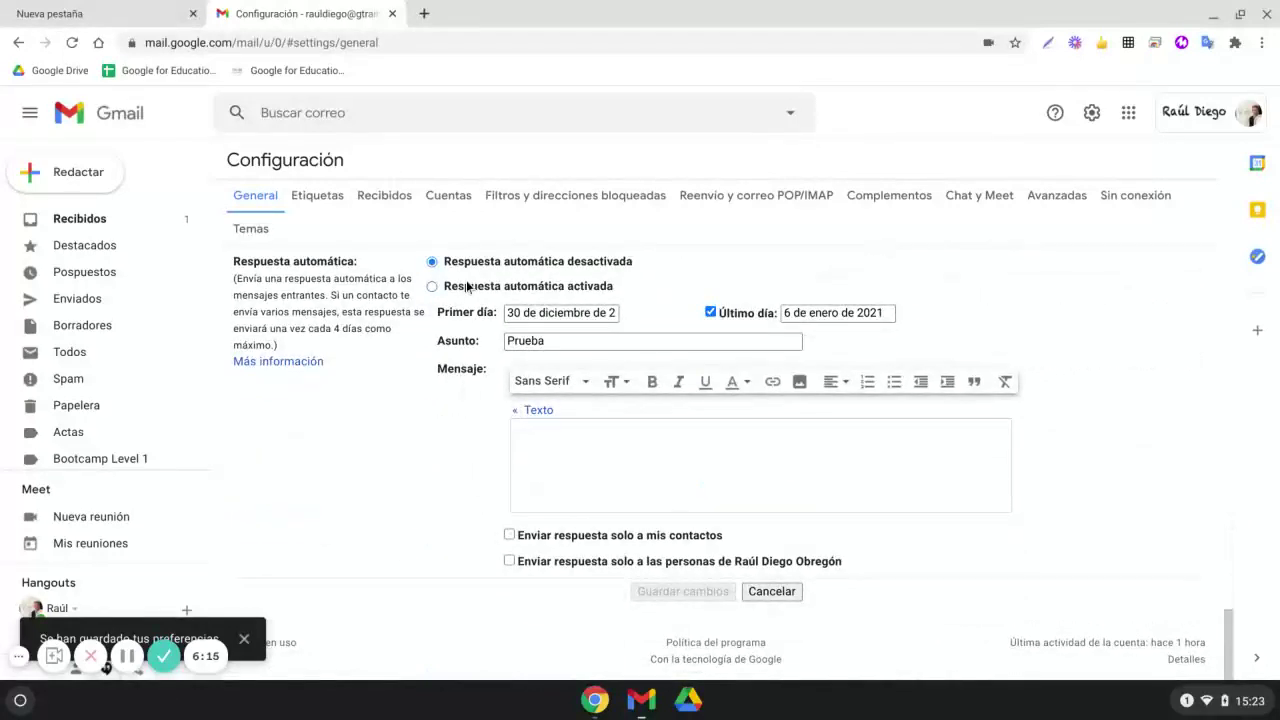
Delete the 'Prueba' subject and keep Respuesta automática desactivada selected
click(480, 341)
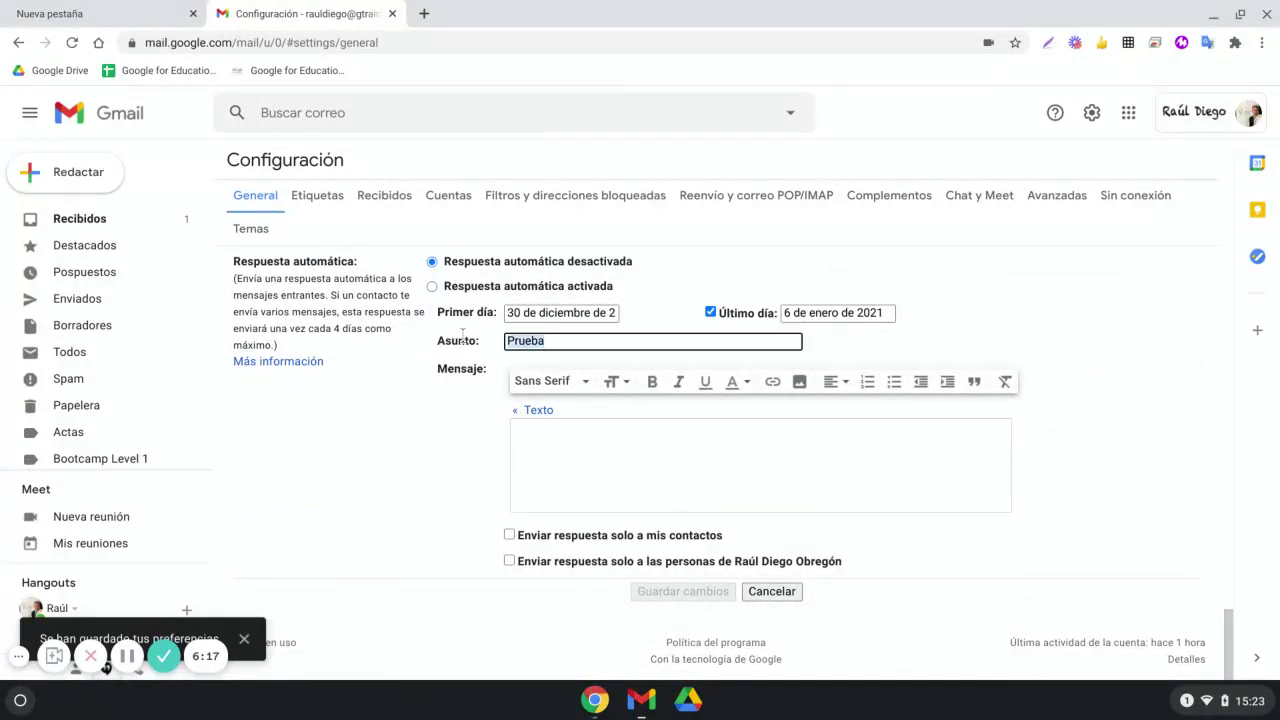
key(BackSpace)
click(473, 268)
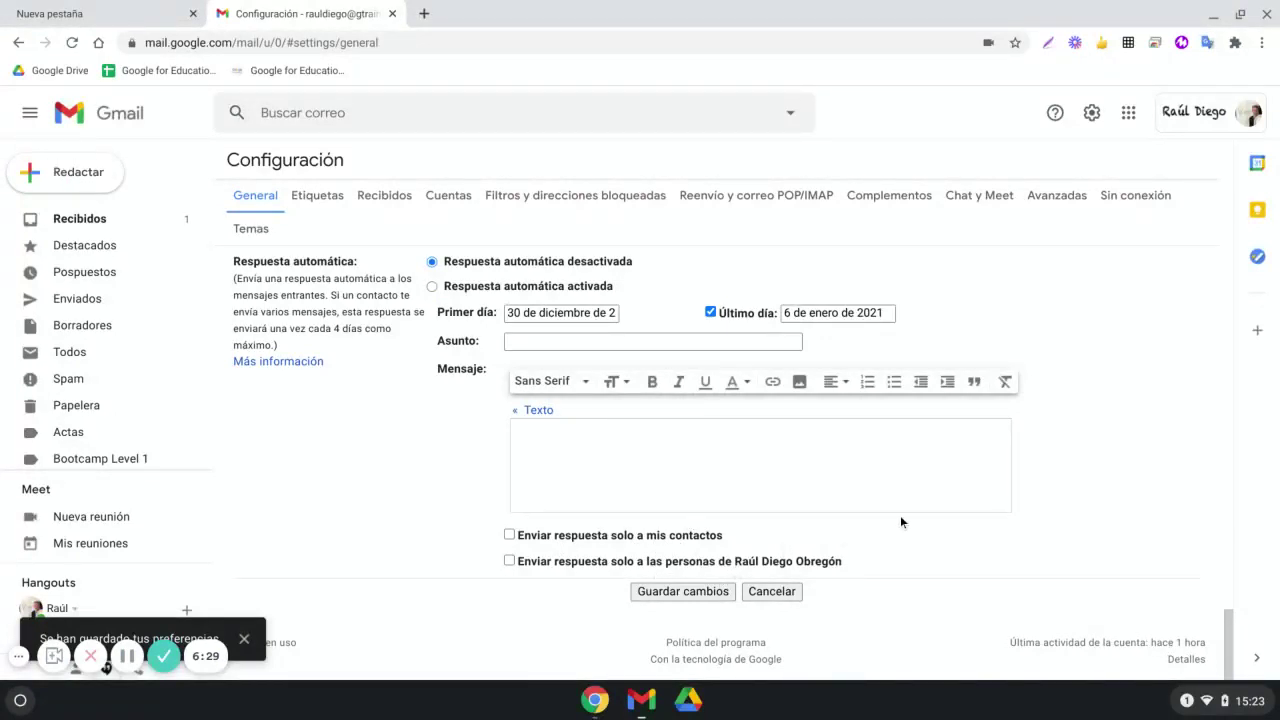
scroll(951, 501, up, 20)
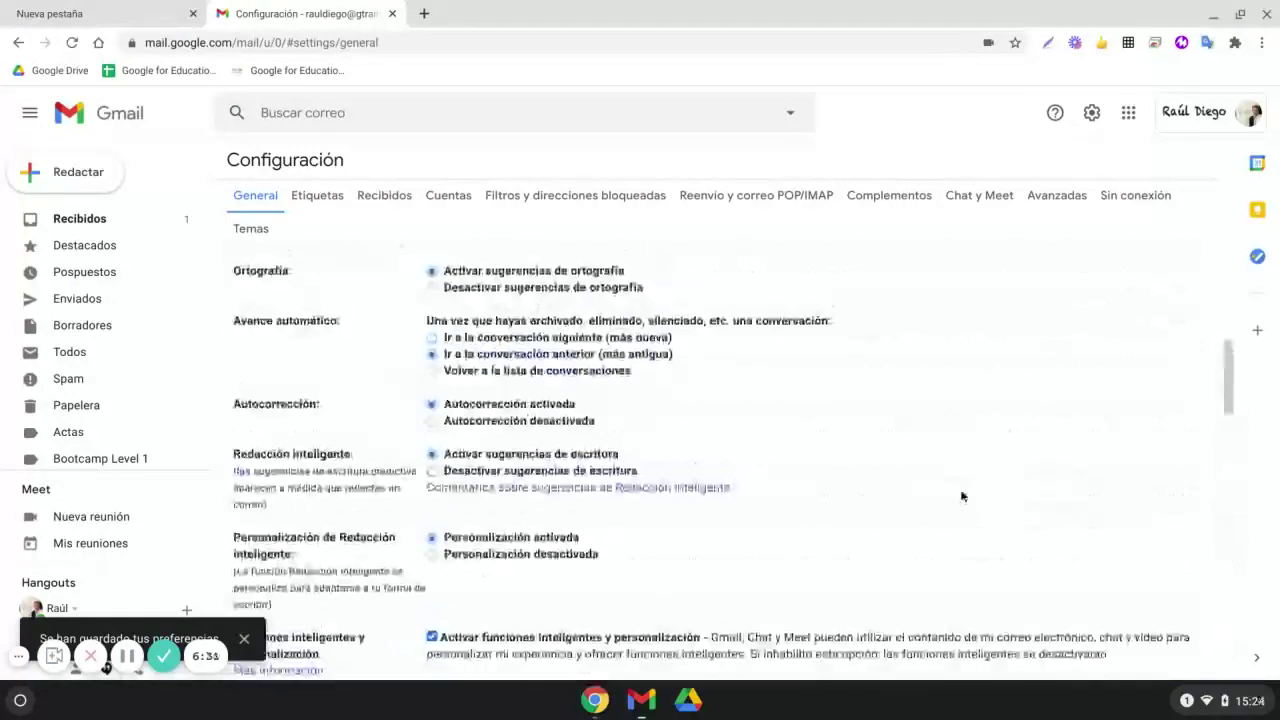
scroll(962, 495, up, 1)
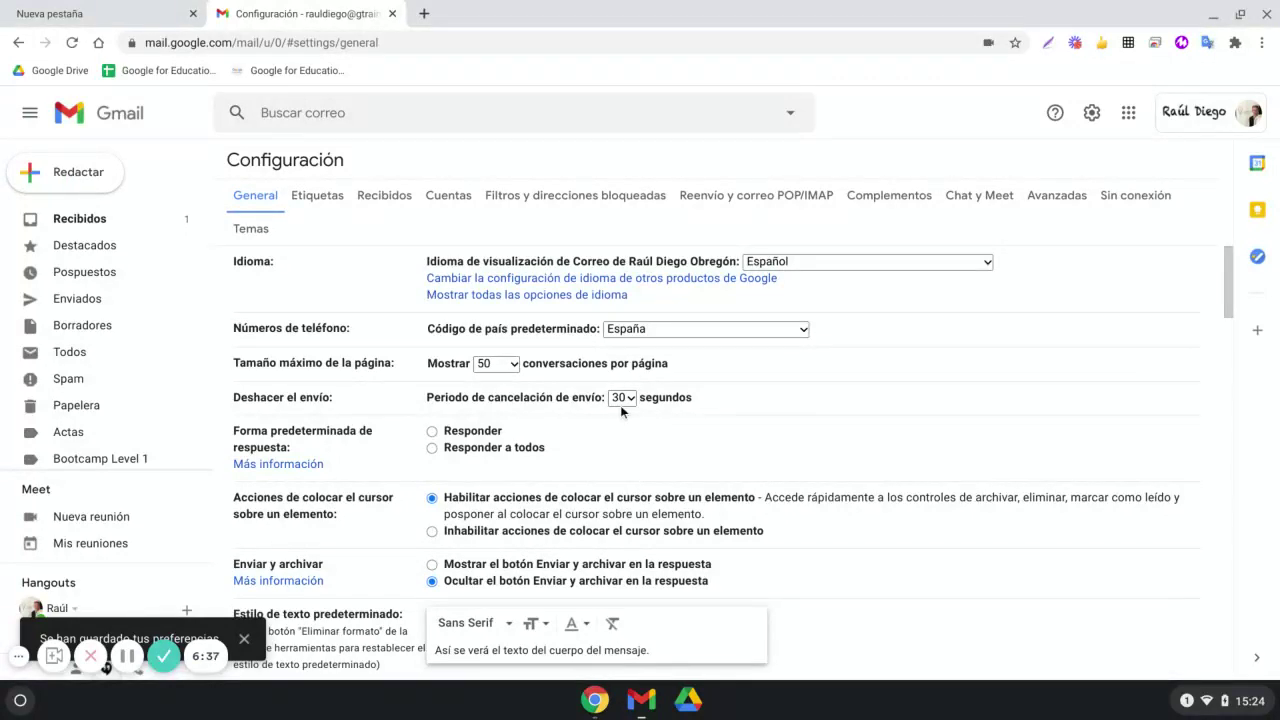
scroll(612, 403, down, 10)
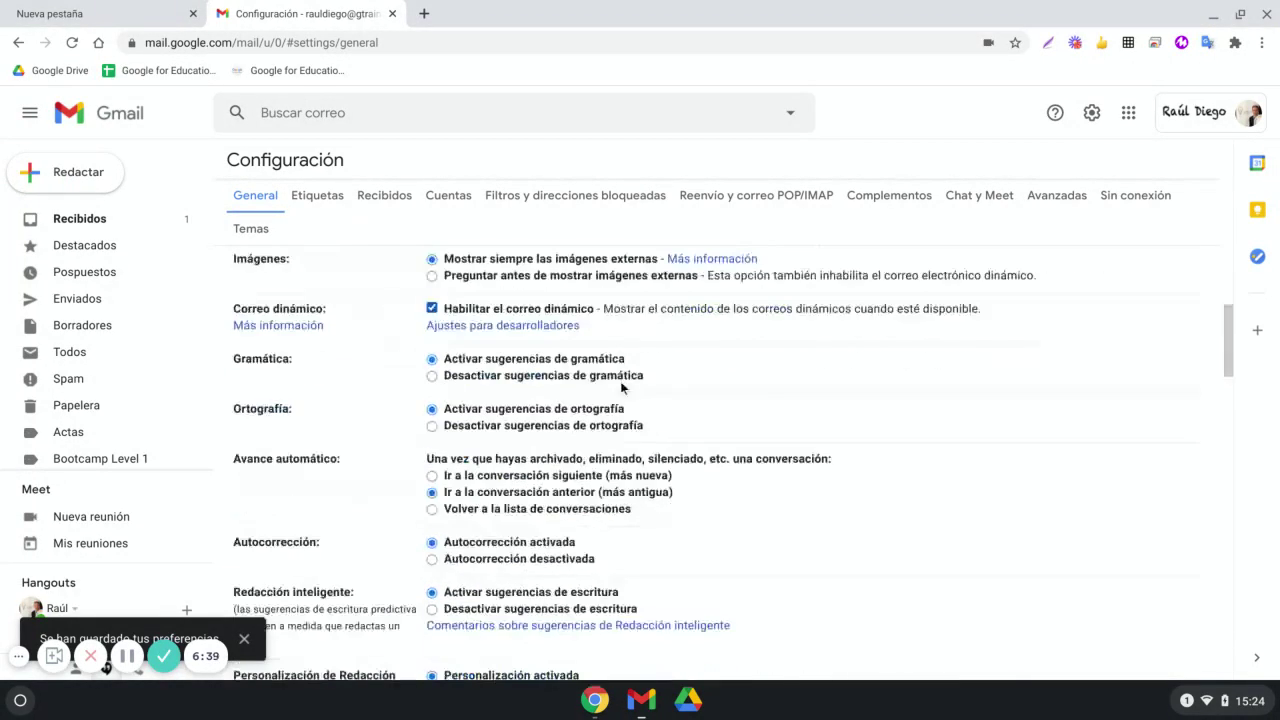
scroll(622, 378, down, 2)
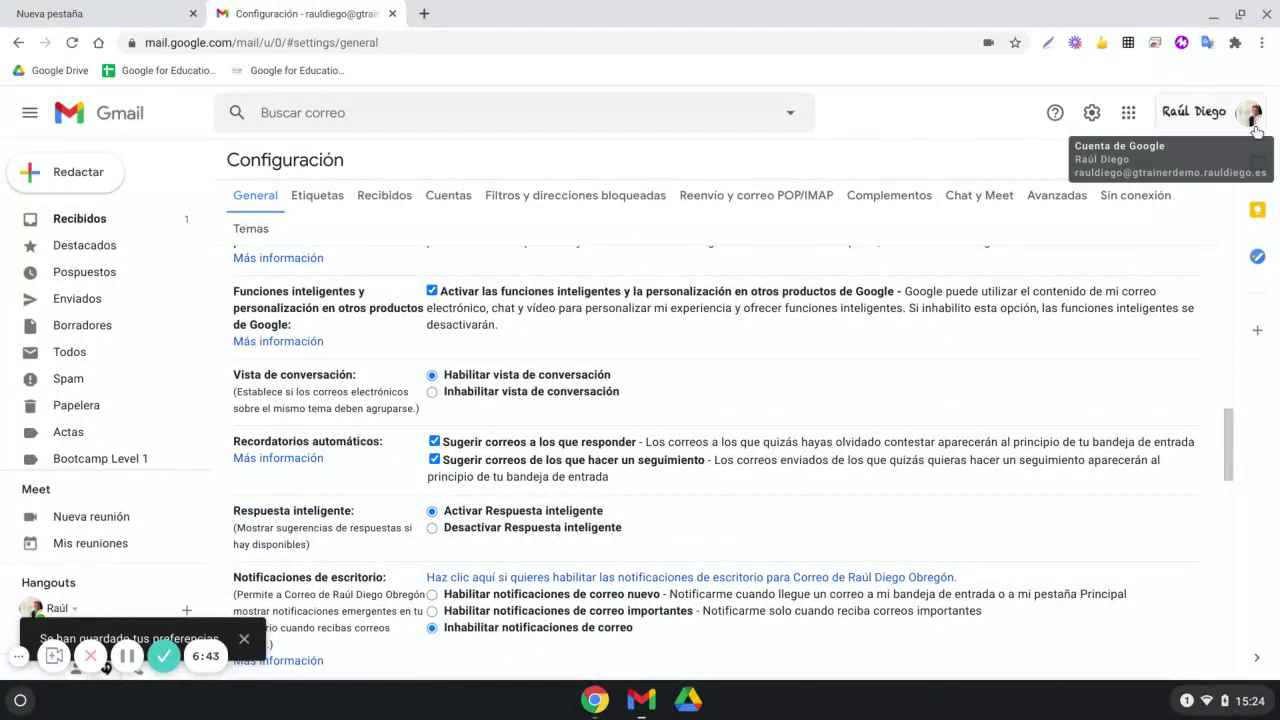
scroll(949, 428, down, 10)
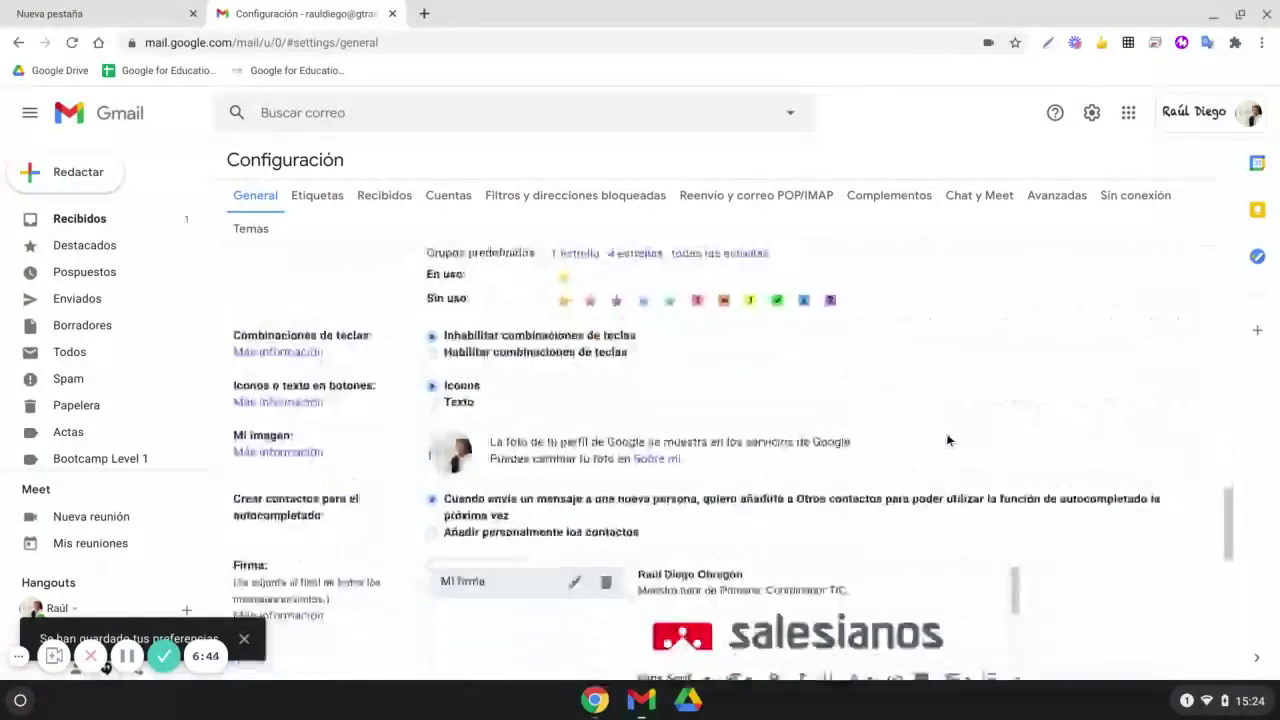
scroll(870, 480, down, 2)
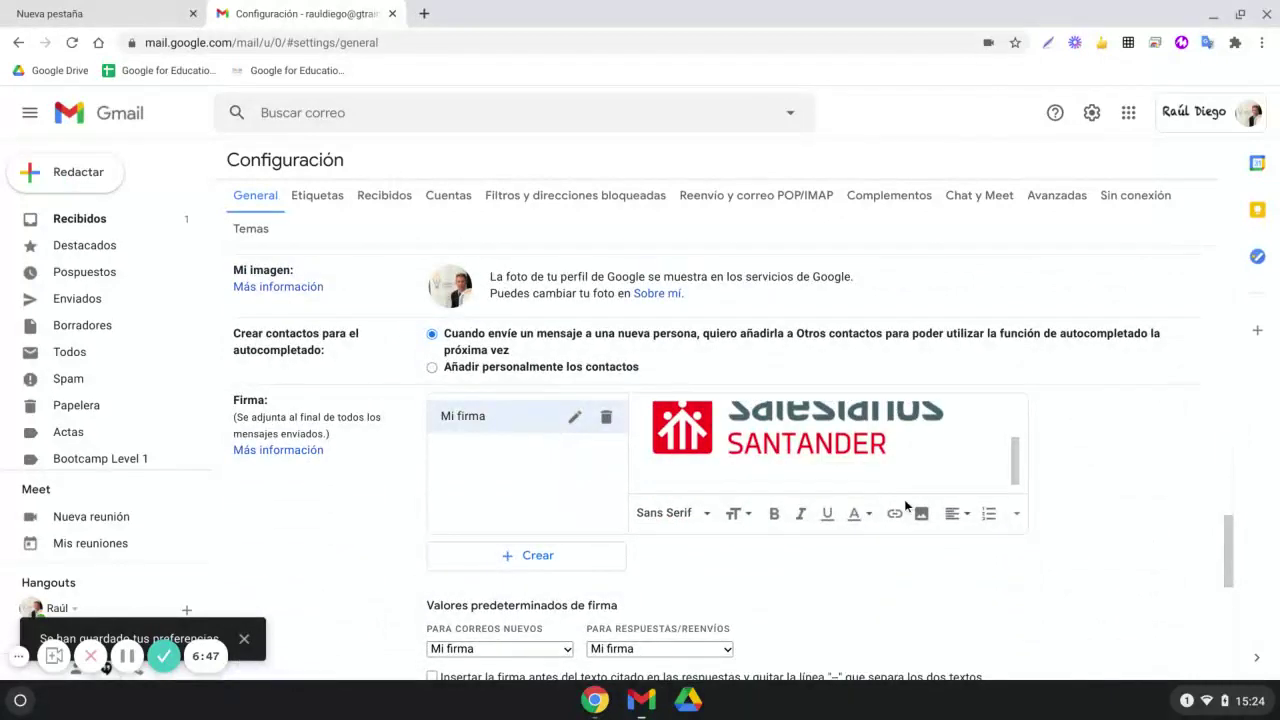
Scroll through the label list on the Etiquetas settings tab
click(317, 196)
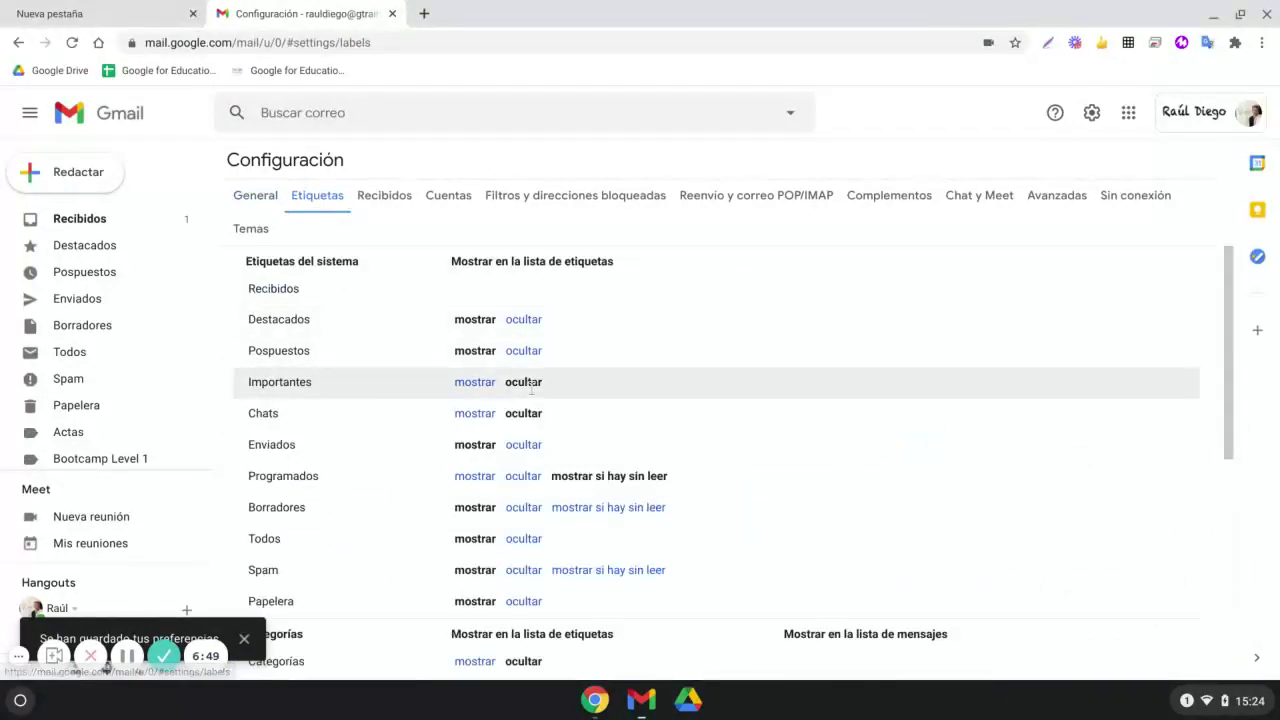
scroll(400, 346, down, 1)
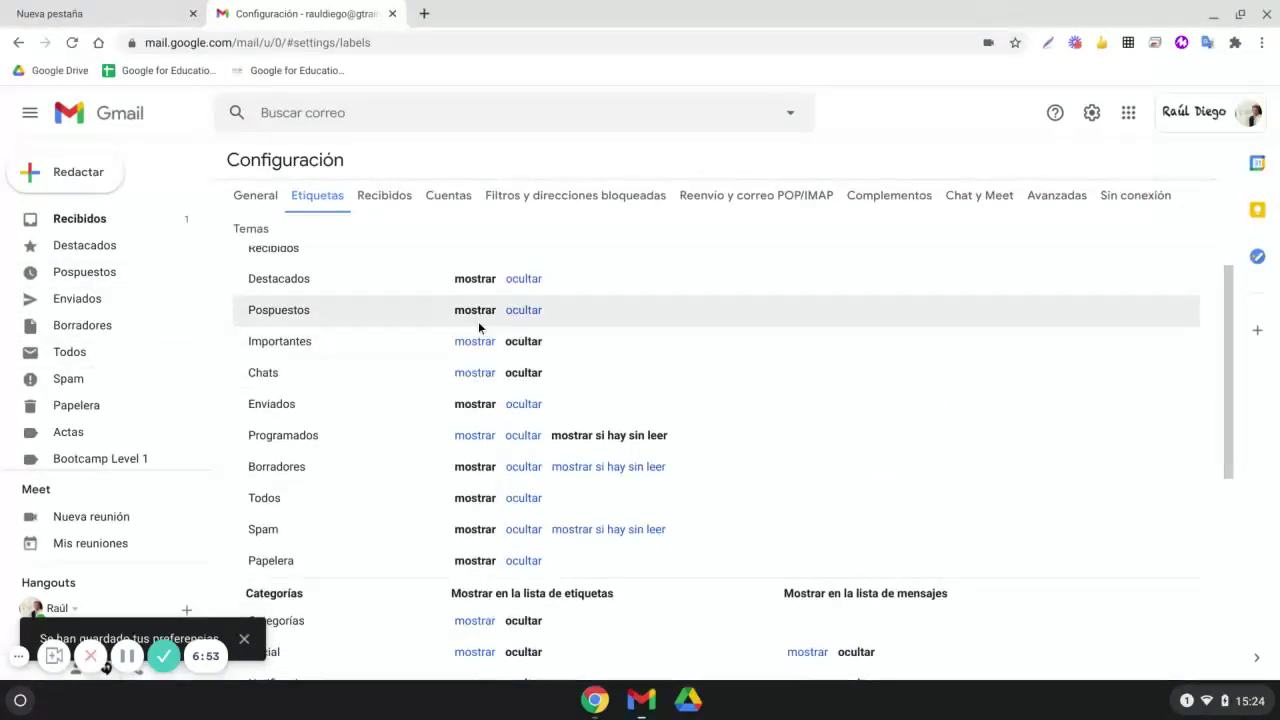
scroll(500, 381, down, 2)
scroll(508, 395, down, 5)
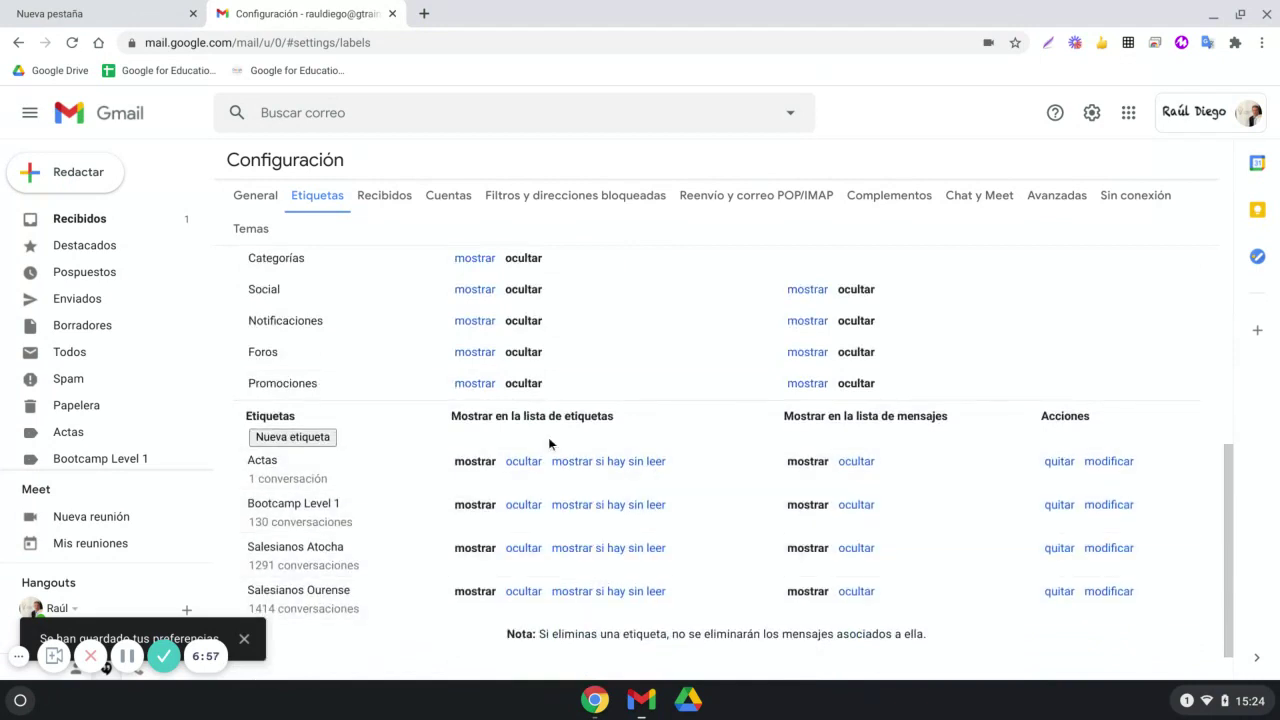
scroll(520, 420, up, 5)
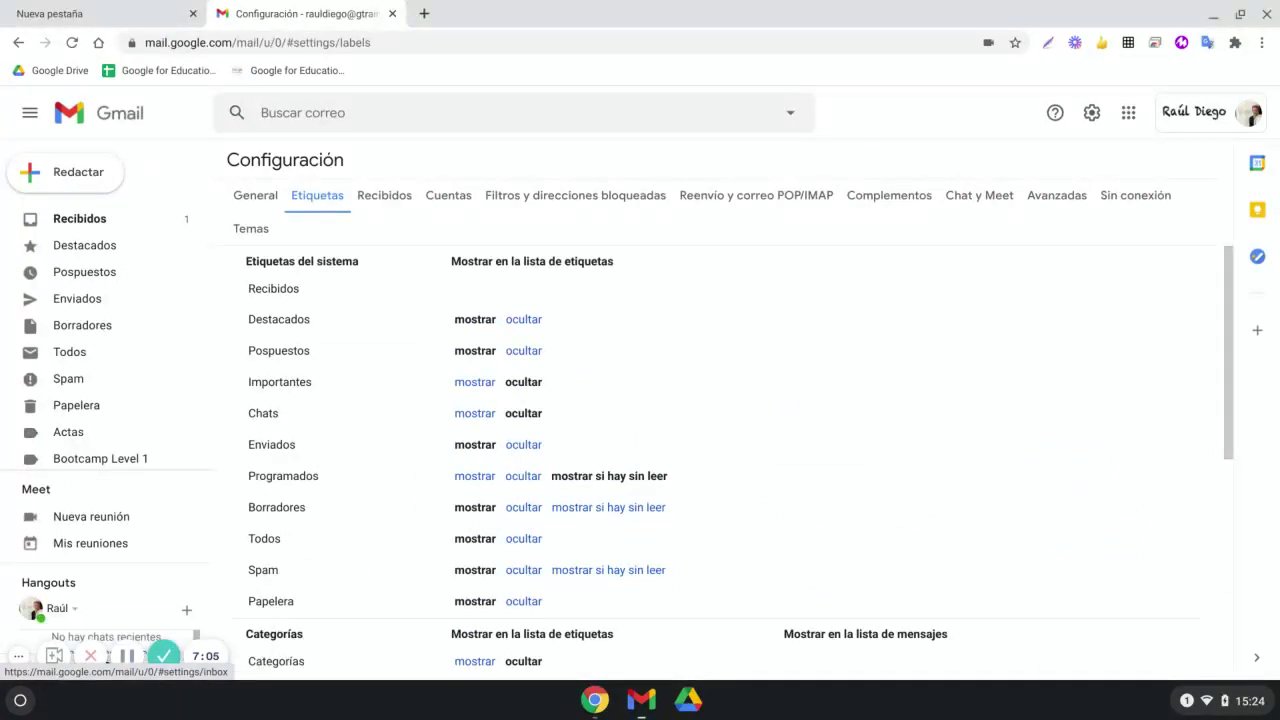
Review the Recibidos tab's inbox type choices, leaving it on Predeterminada
click(386, 200)
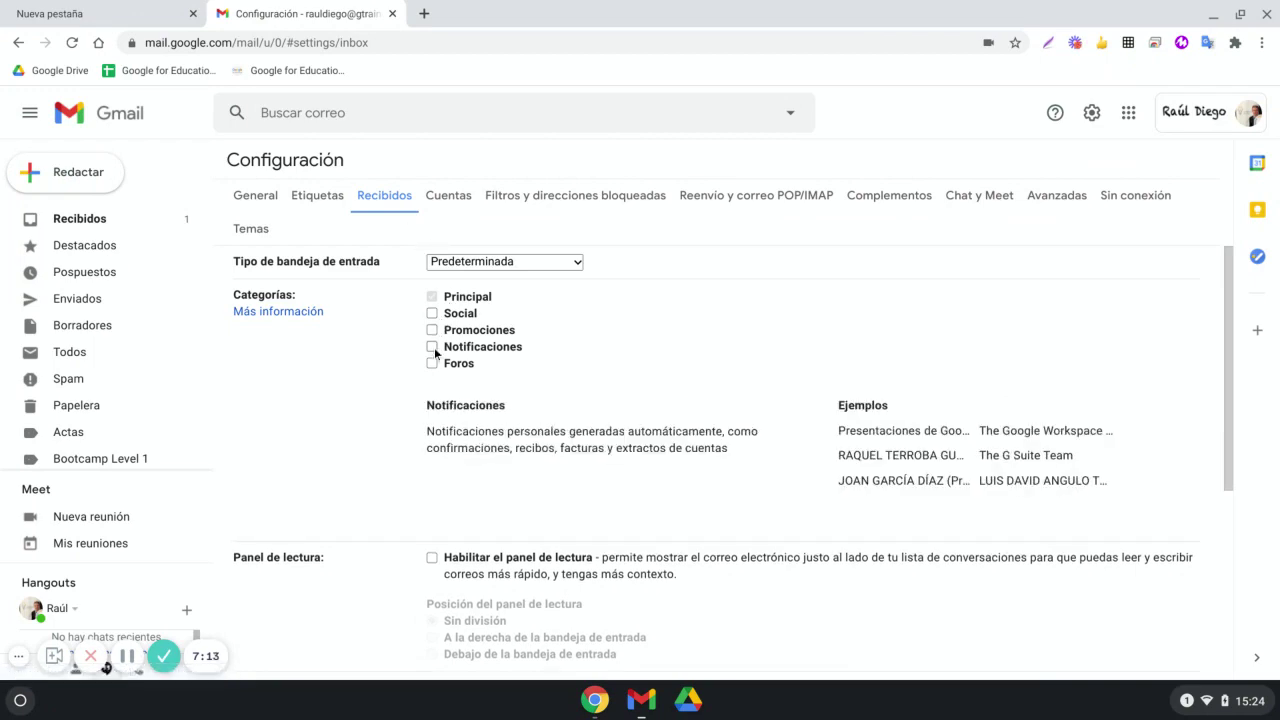
scroll(481, 428, down, 5)
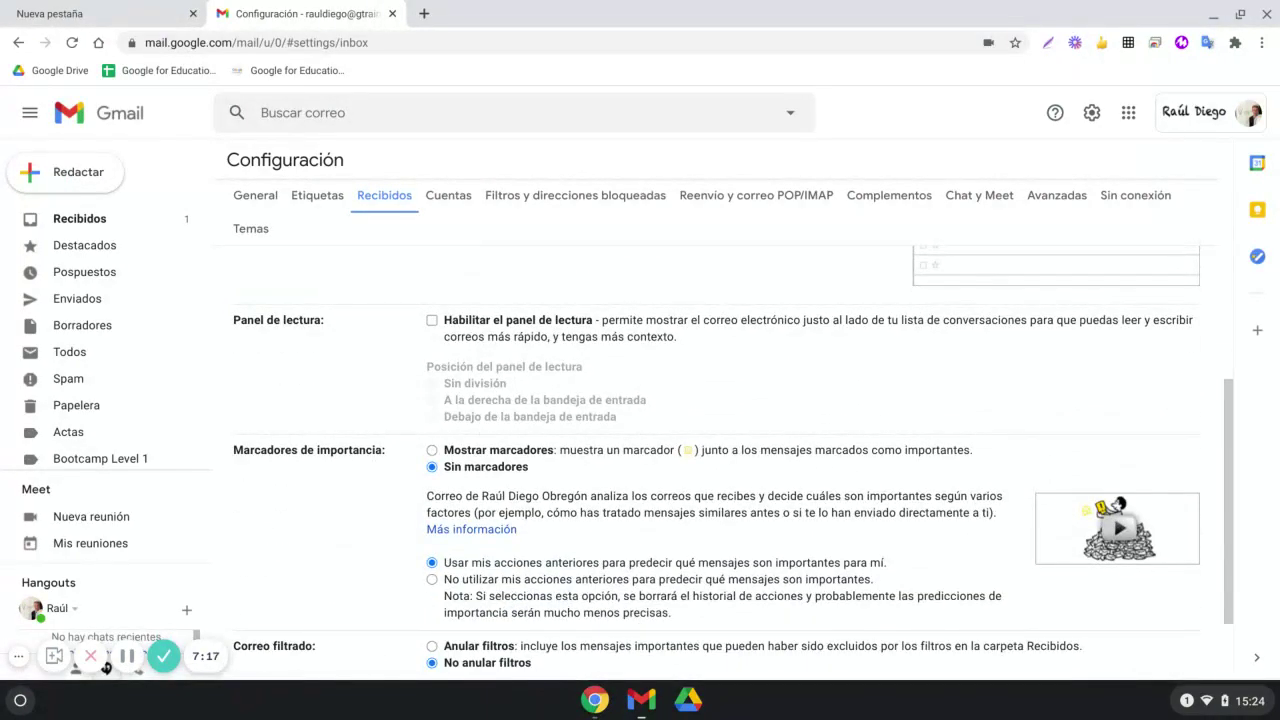
scroll(545, 474, down, 2)
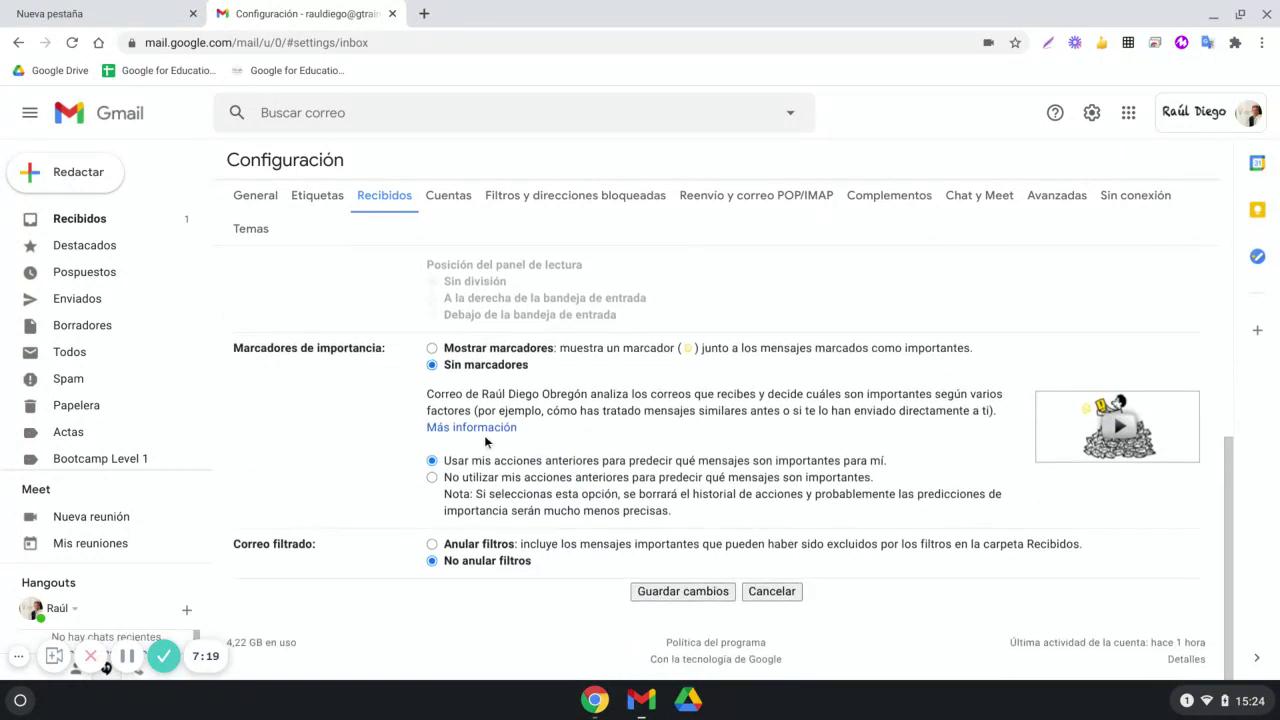
scroll(545, 474, up, 5)
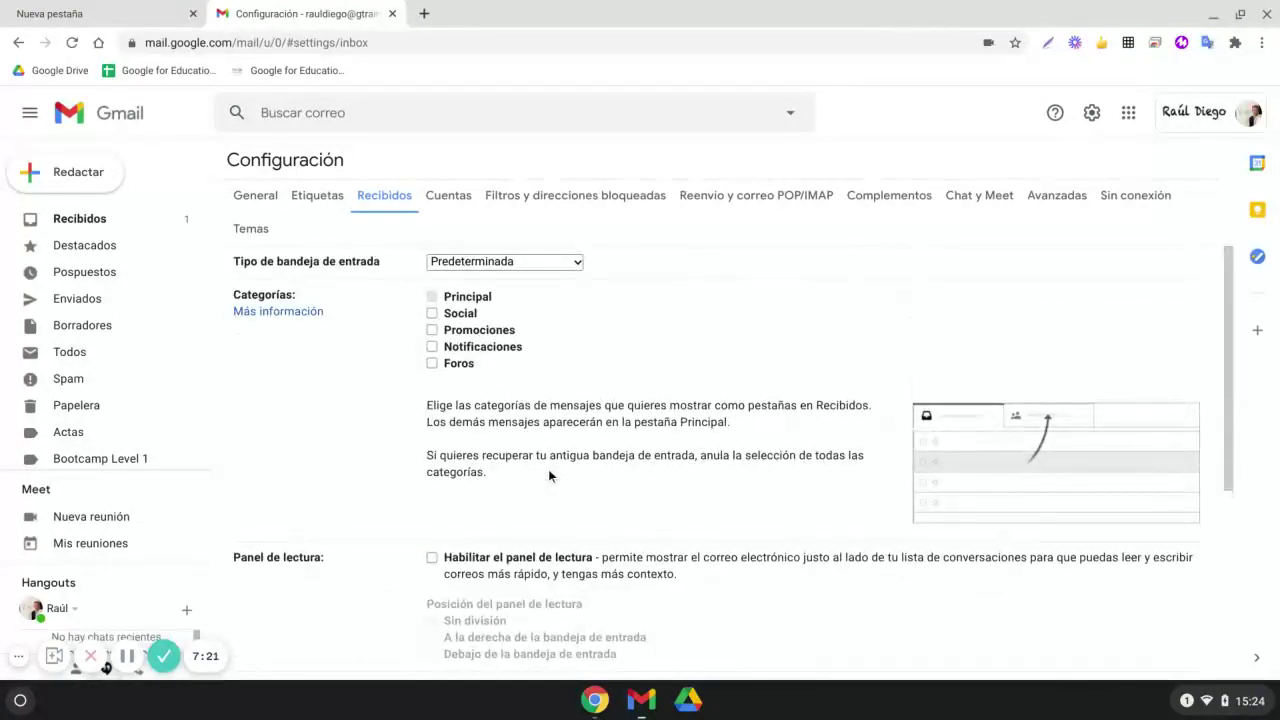
click(572, 269)
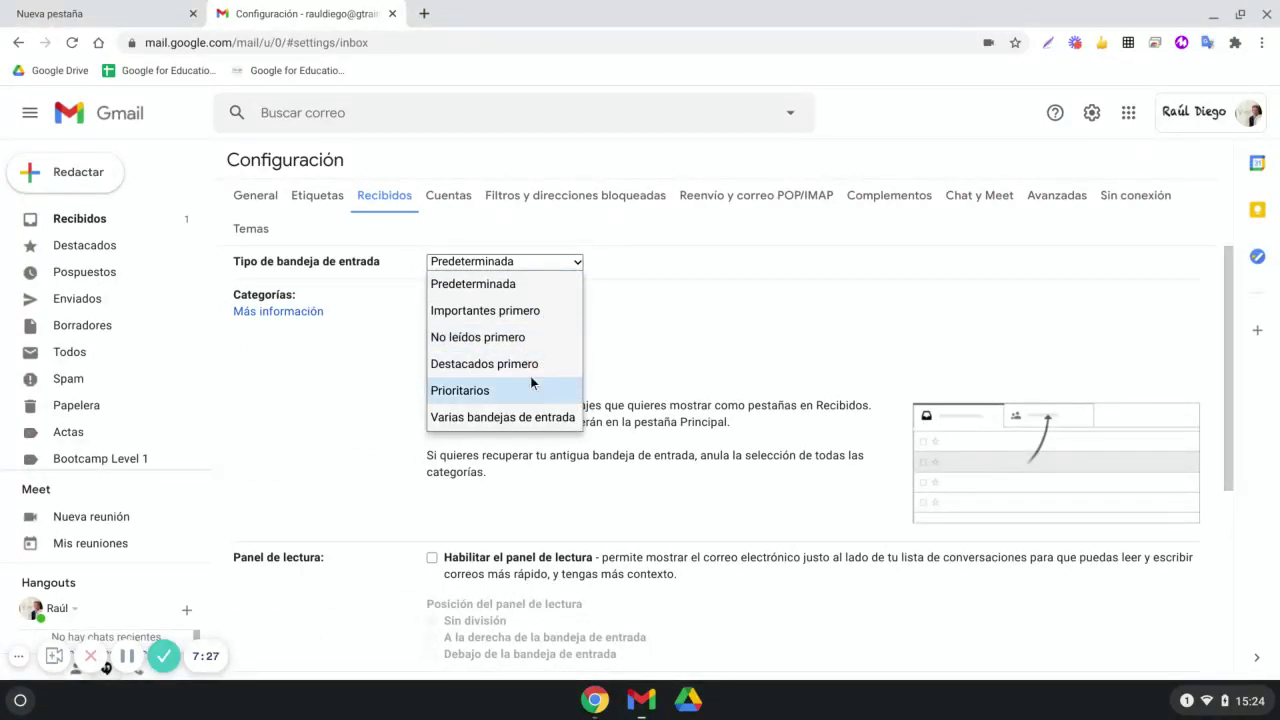
click(638, 264)
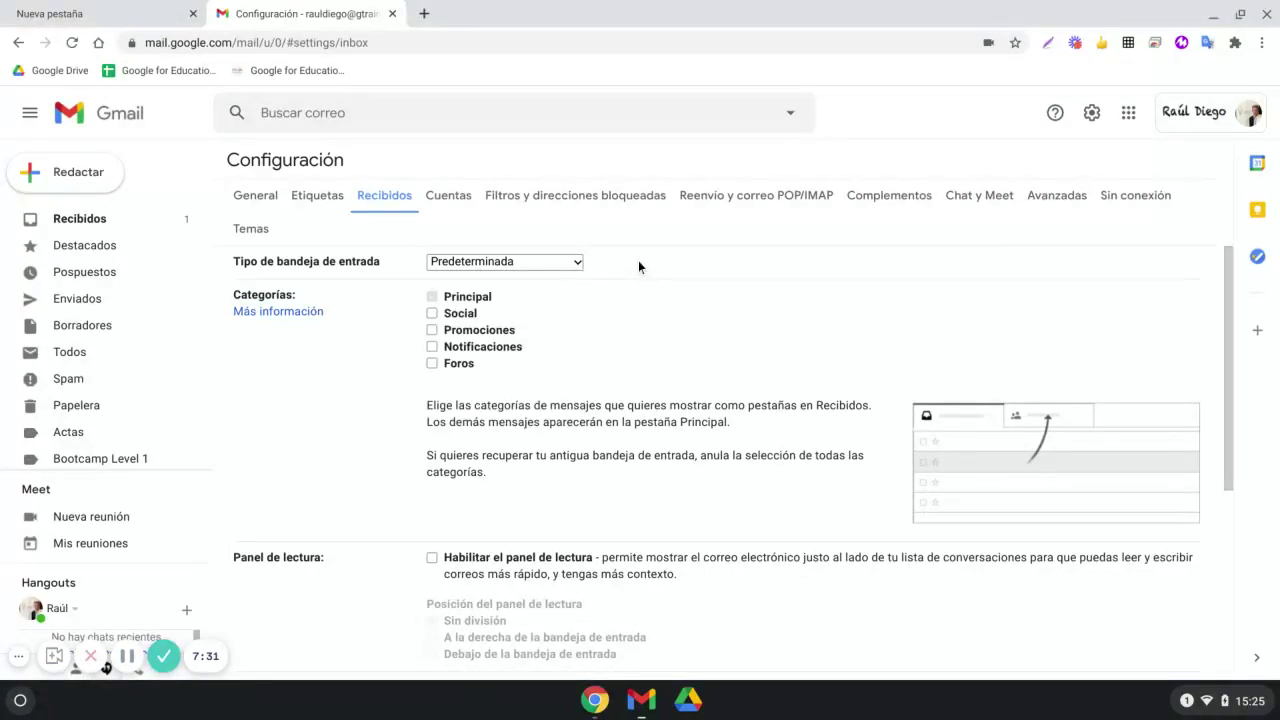
On the Cuentas tab, start adding another sender address, then close the window without adding it
click(456, 200)
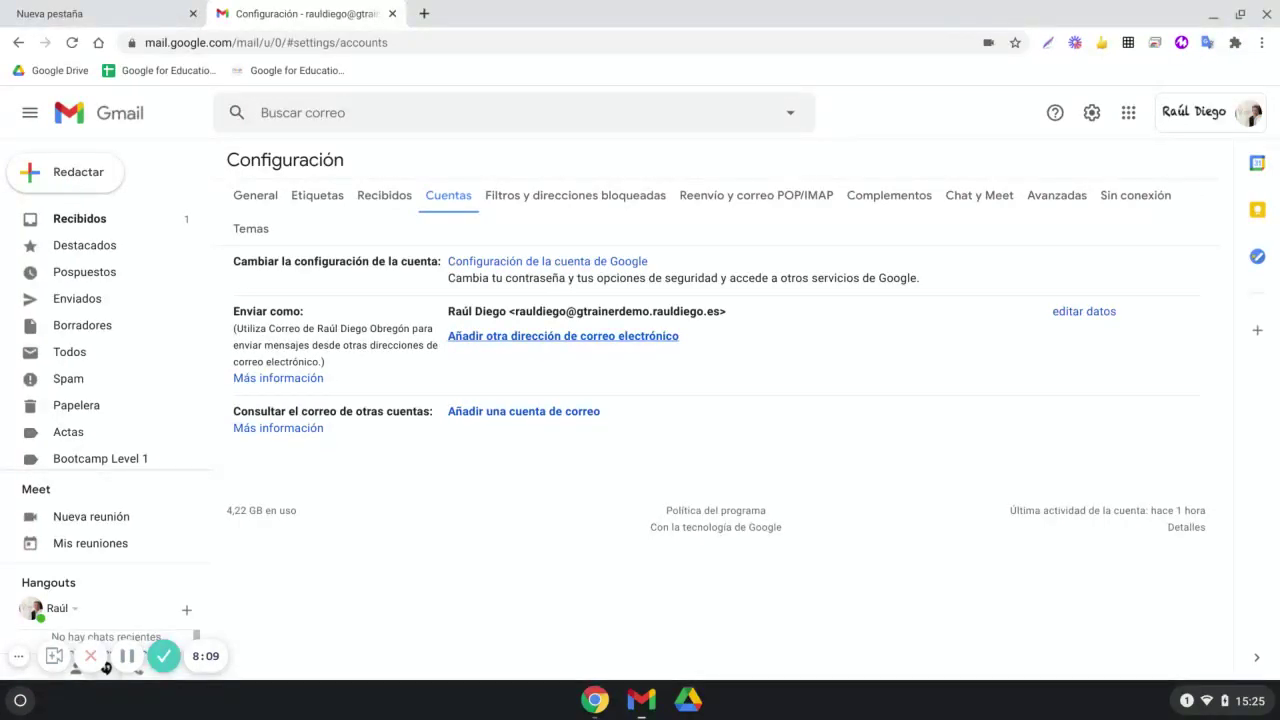
click(480, 337)
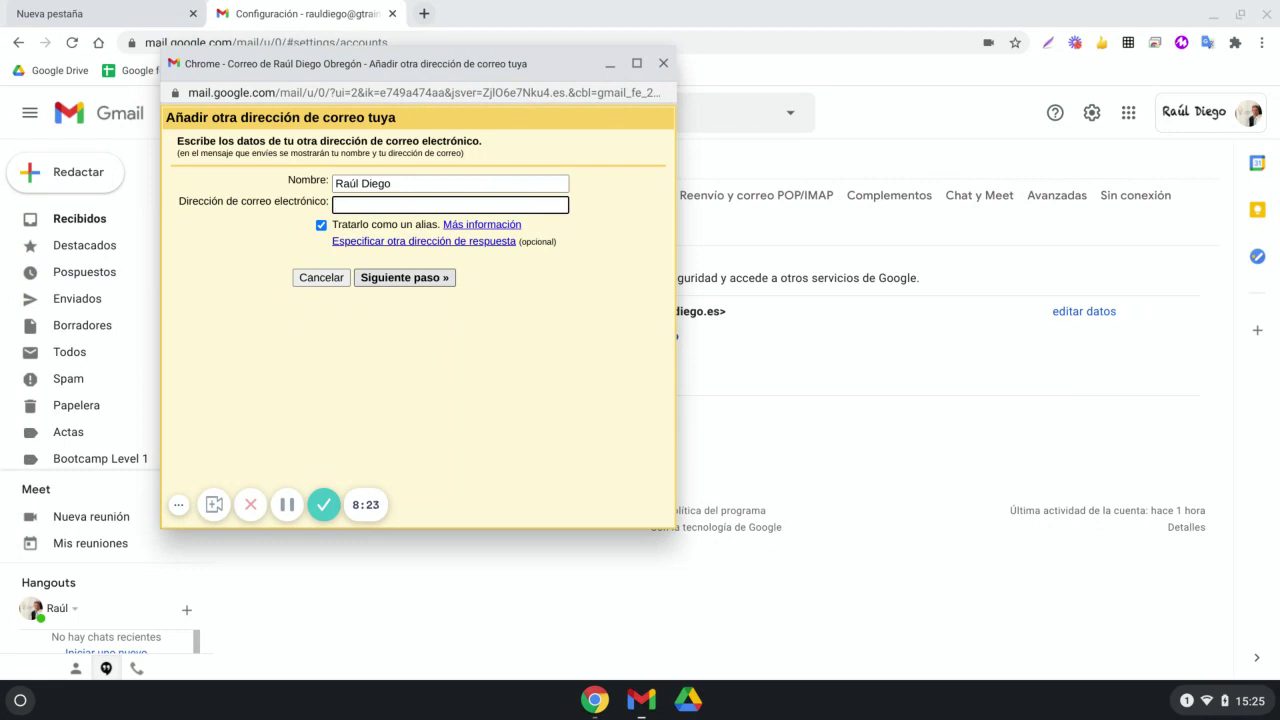
click(663, 63)
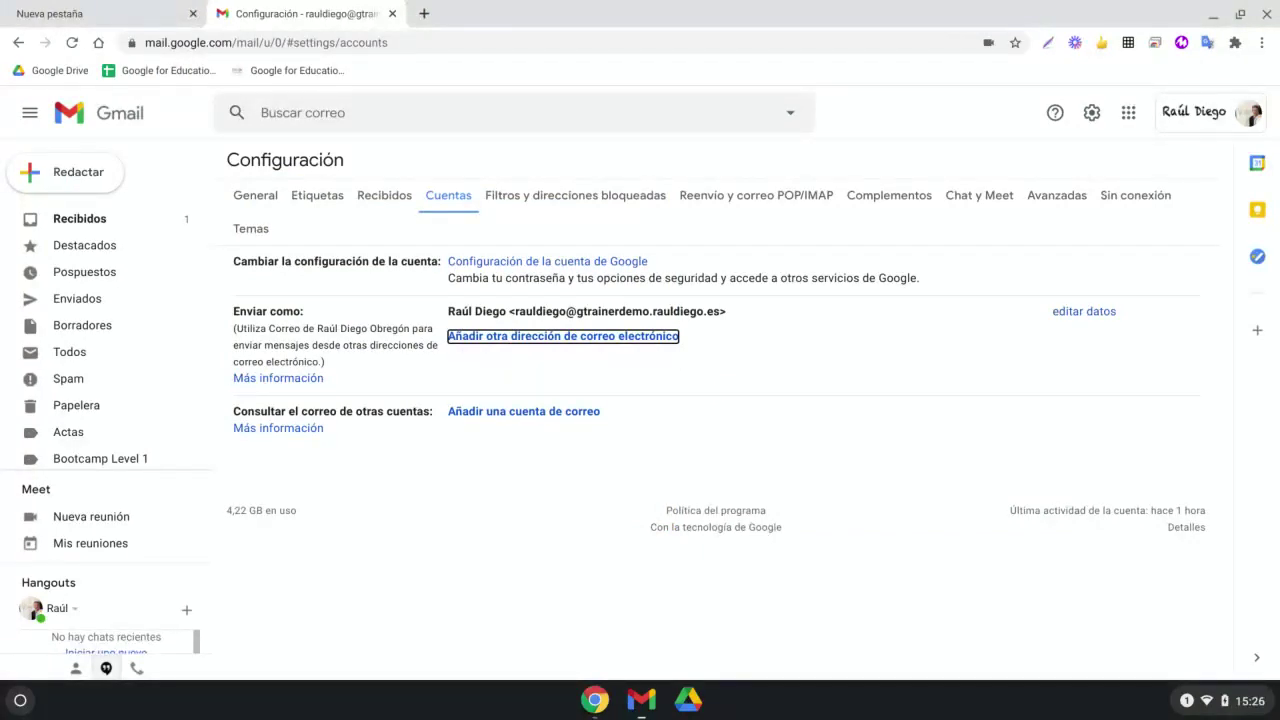
Dismiss the add-mail-account popup without adding one, then show the Filtros y direcciones bloqueadas tab
click(535, 417)
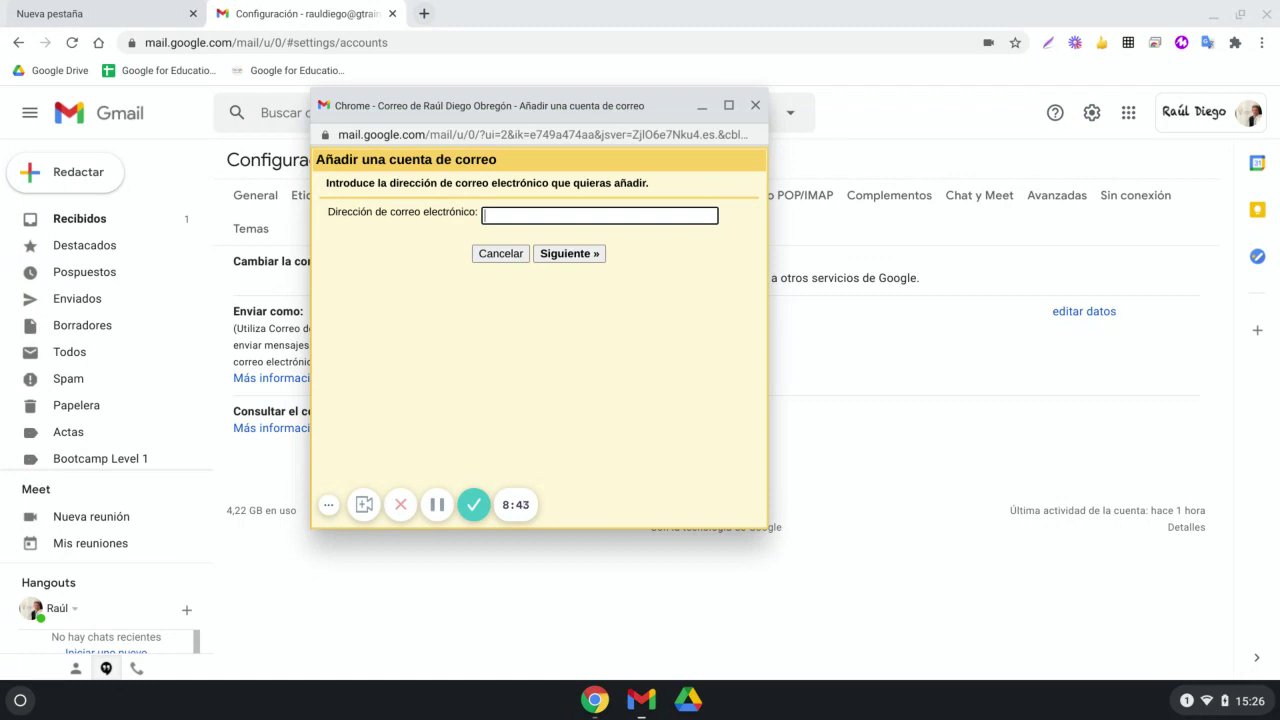
click(755, 106)
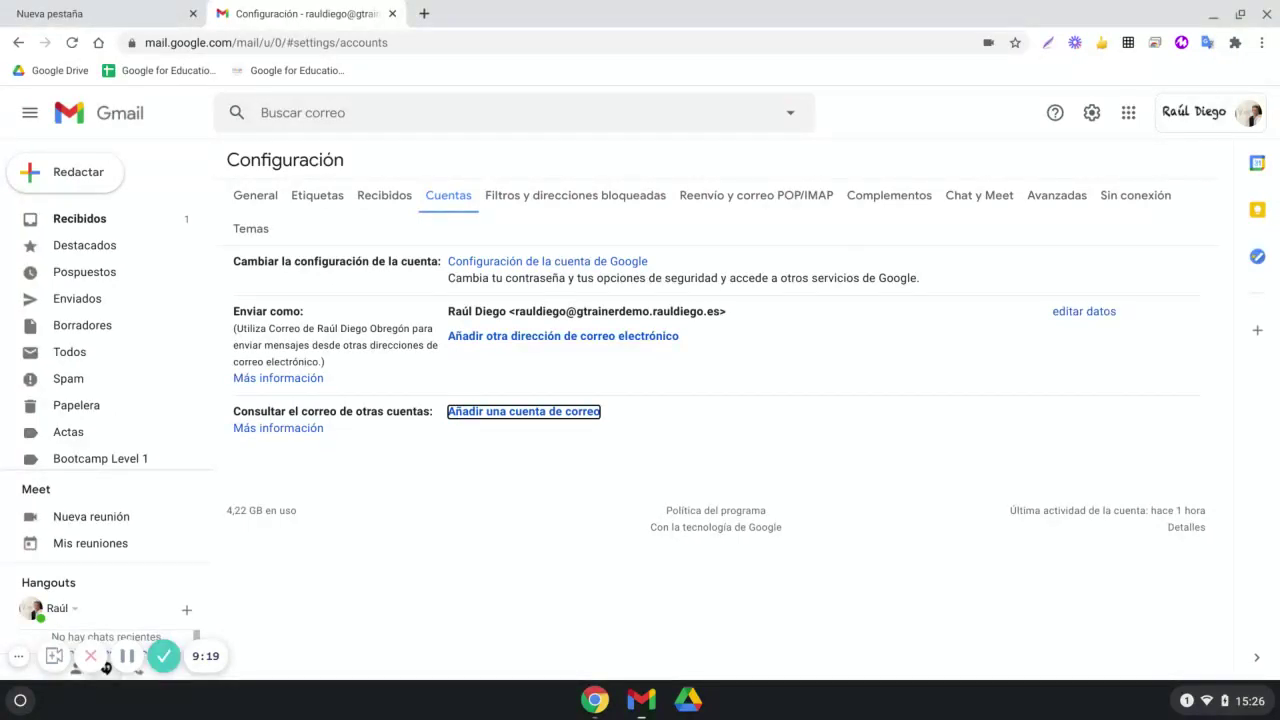
click(548, 197)
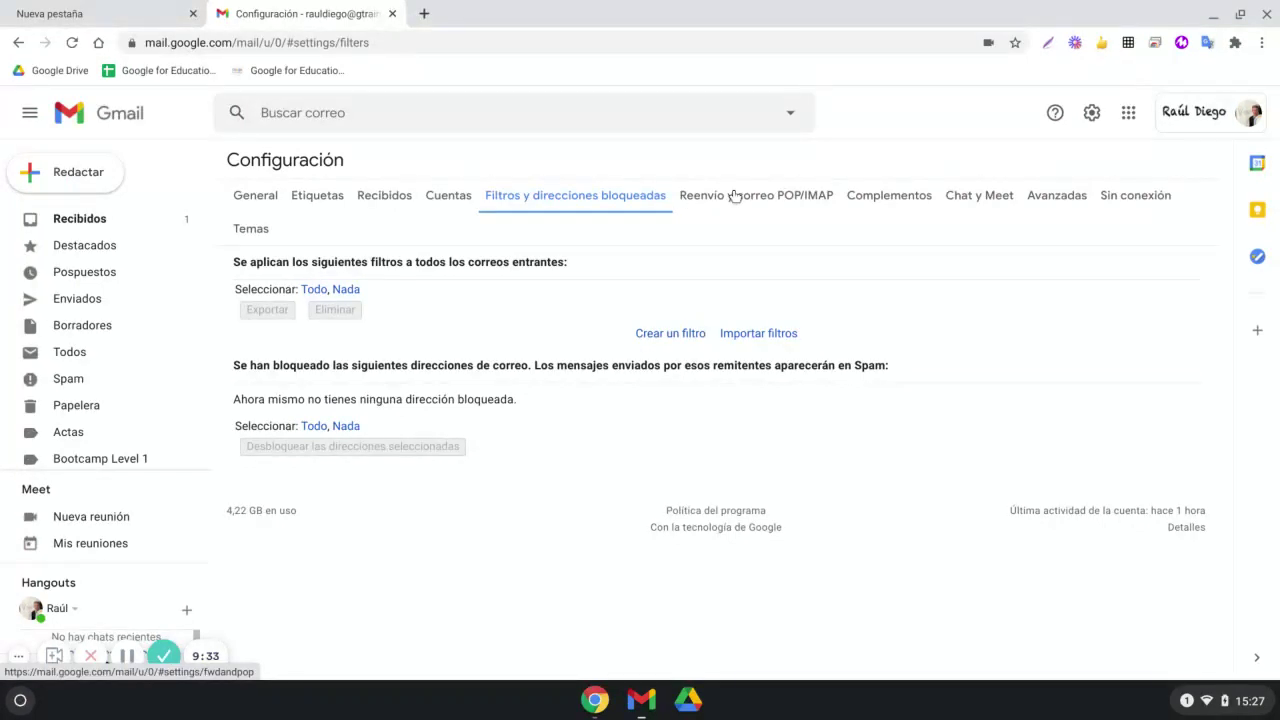
click(735, 195)
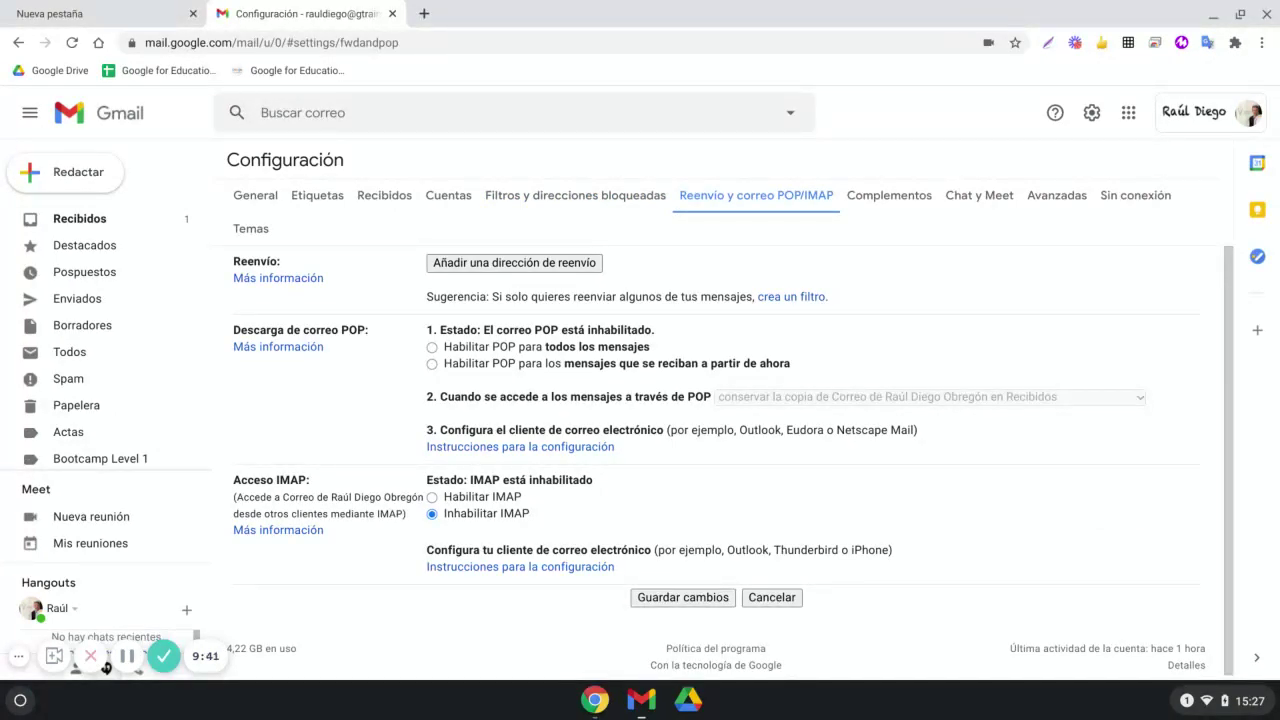
click(884, 200)
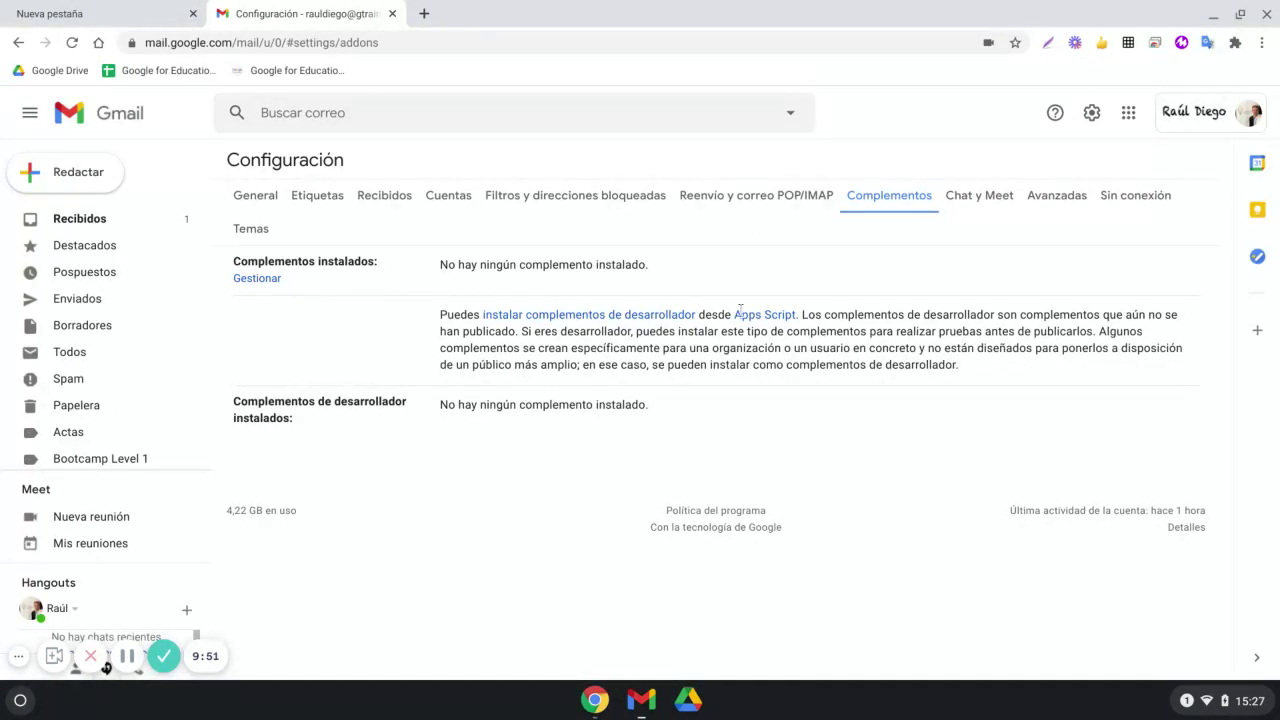
click(977, 198)
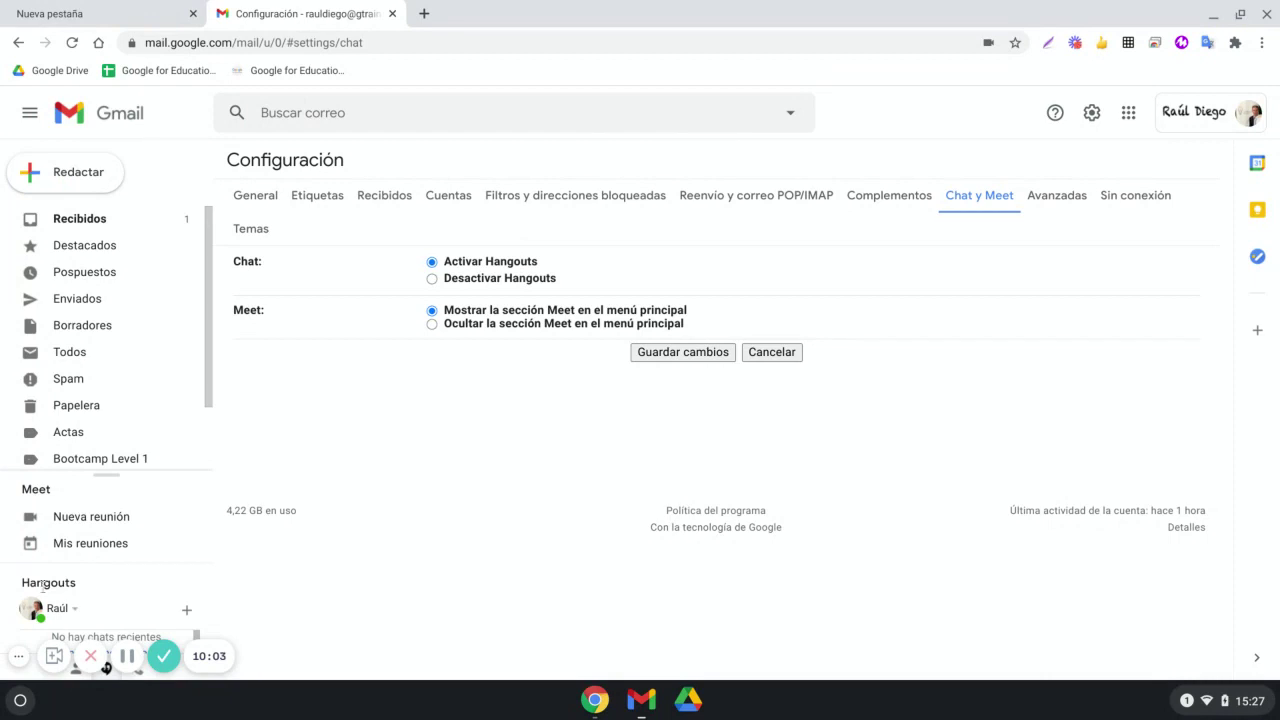
click(432, 279)
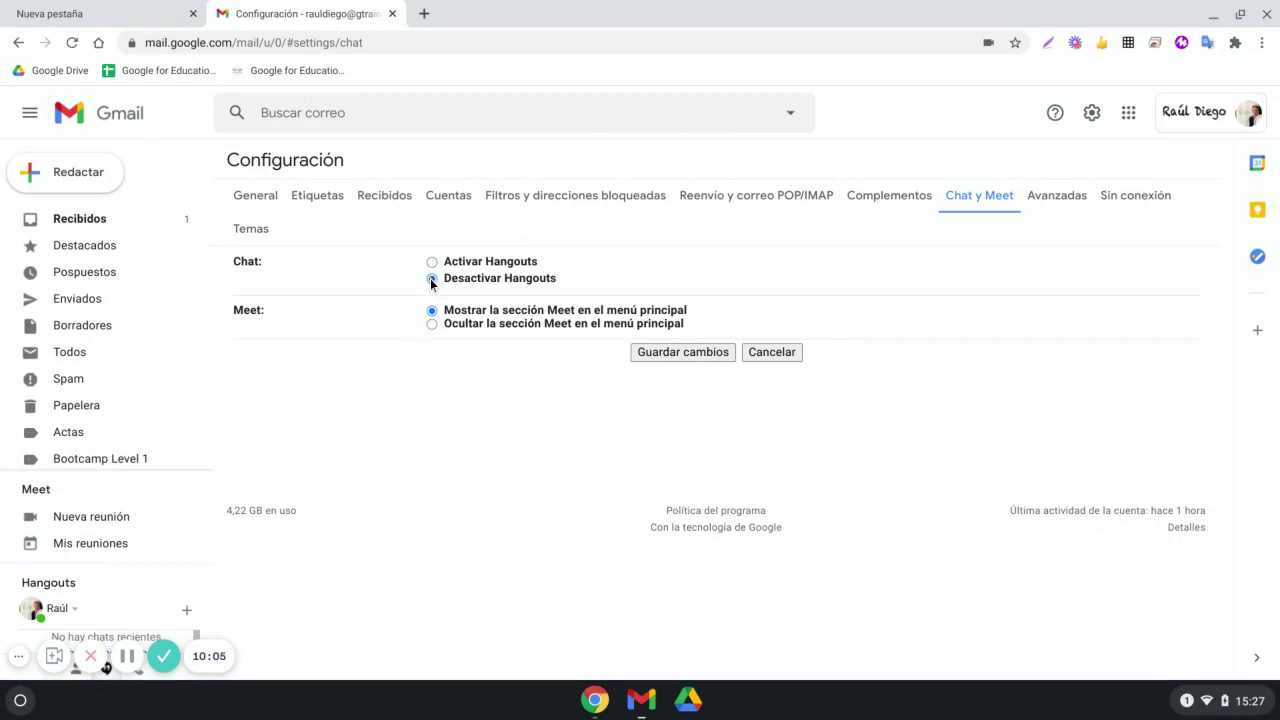
click(432, 262)
Toggle Plantillas off and back on in Avanzadas, then view the Sin conexión tab
click(1050, 197)
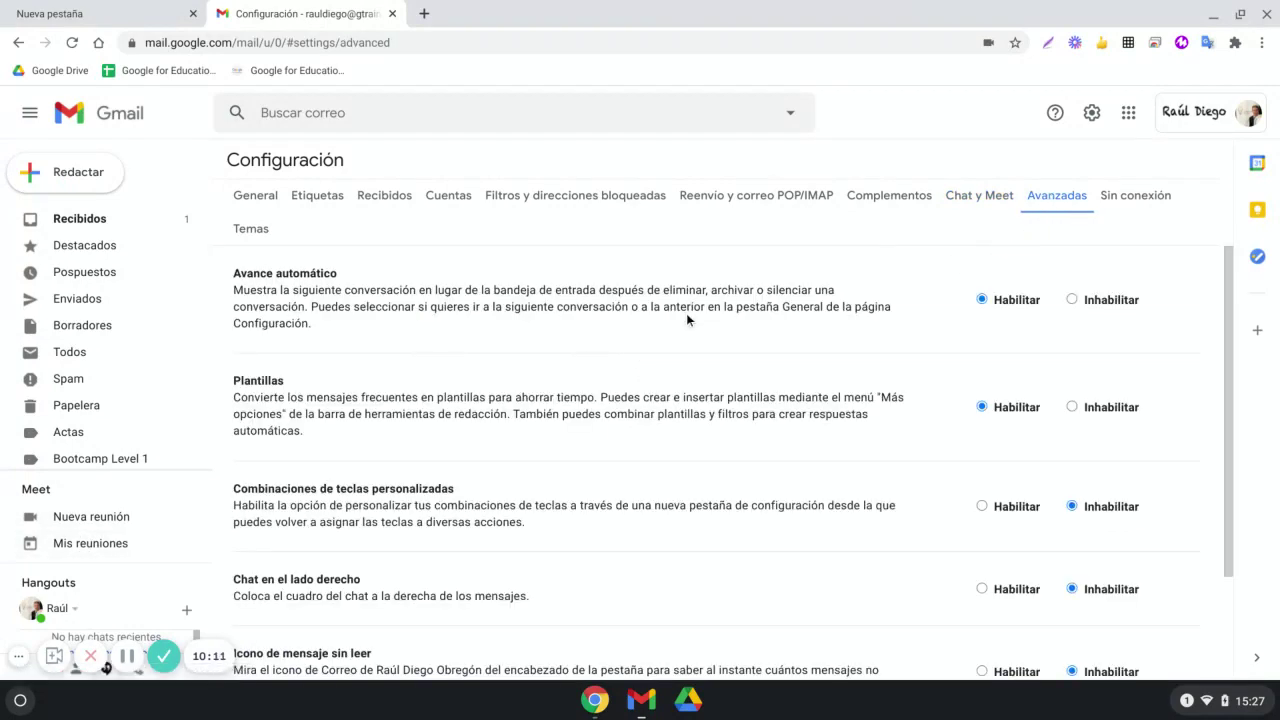
scroll(690, 322, down, 3)
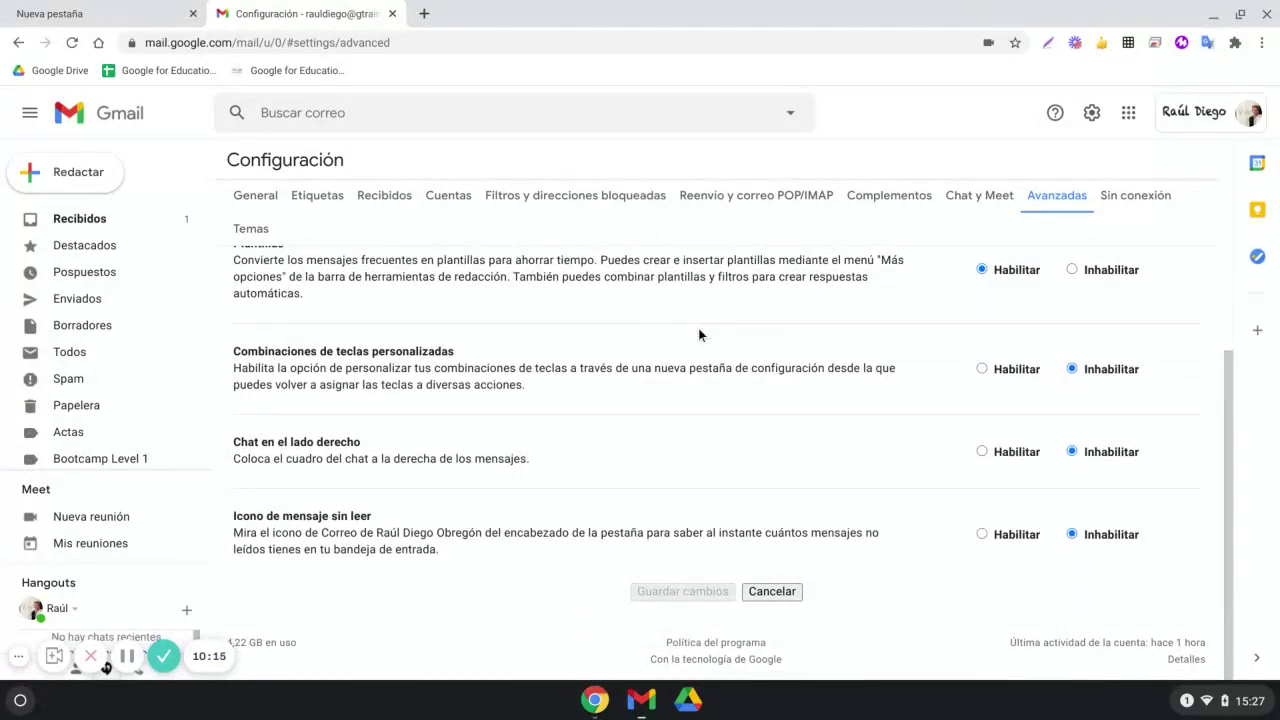
scroll(700, 332, up, 3)
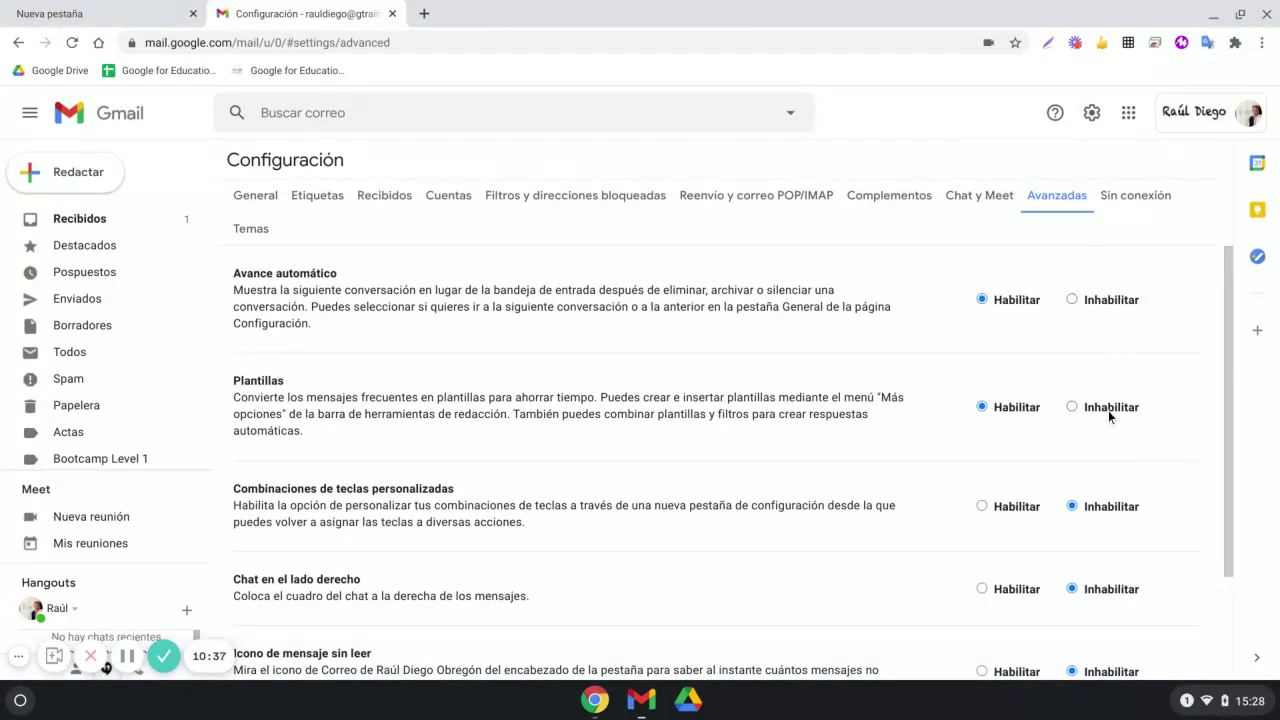
click(1072, 406)
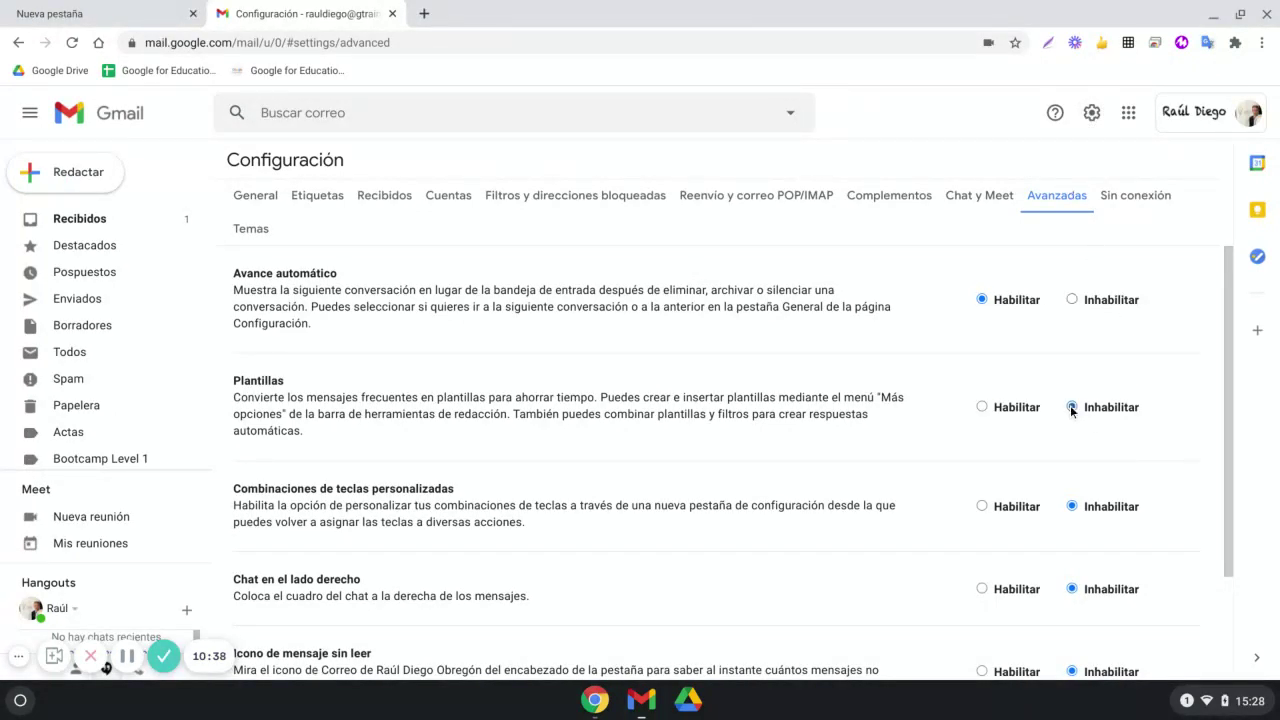
click(986, 409)
scroll(996, 418, down, 2)
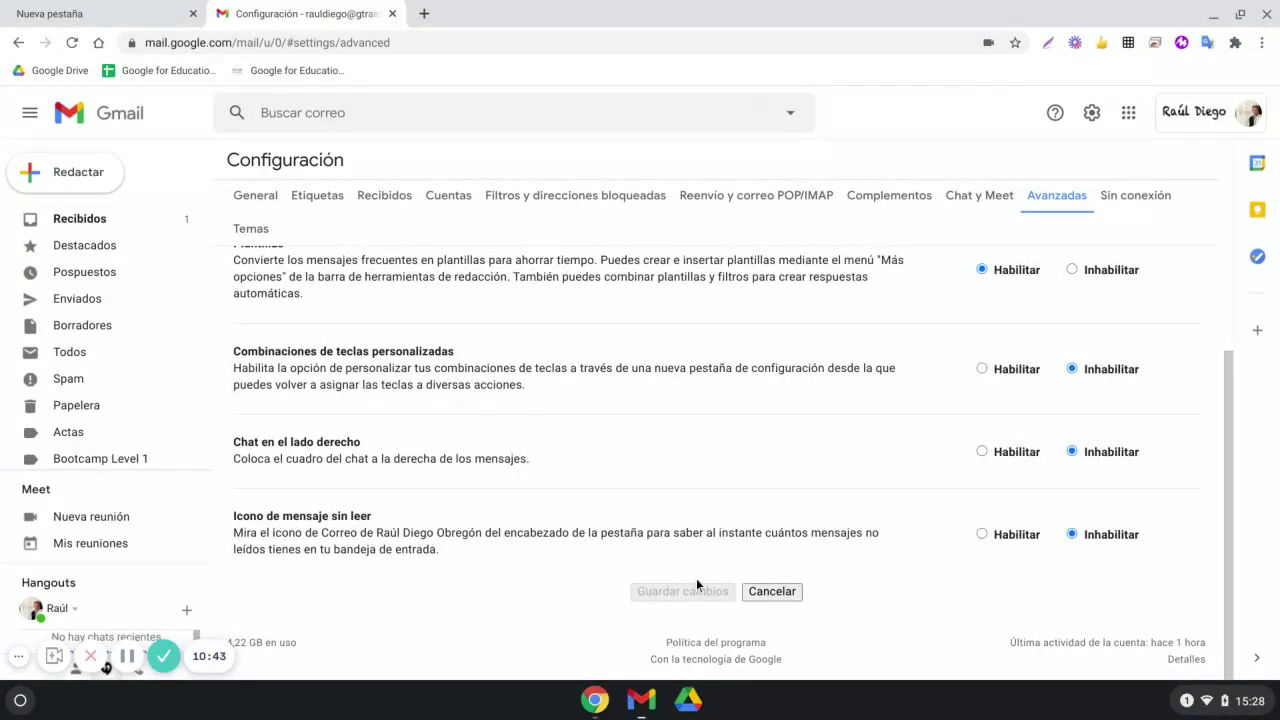
click(1148, 197)
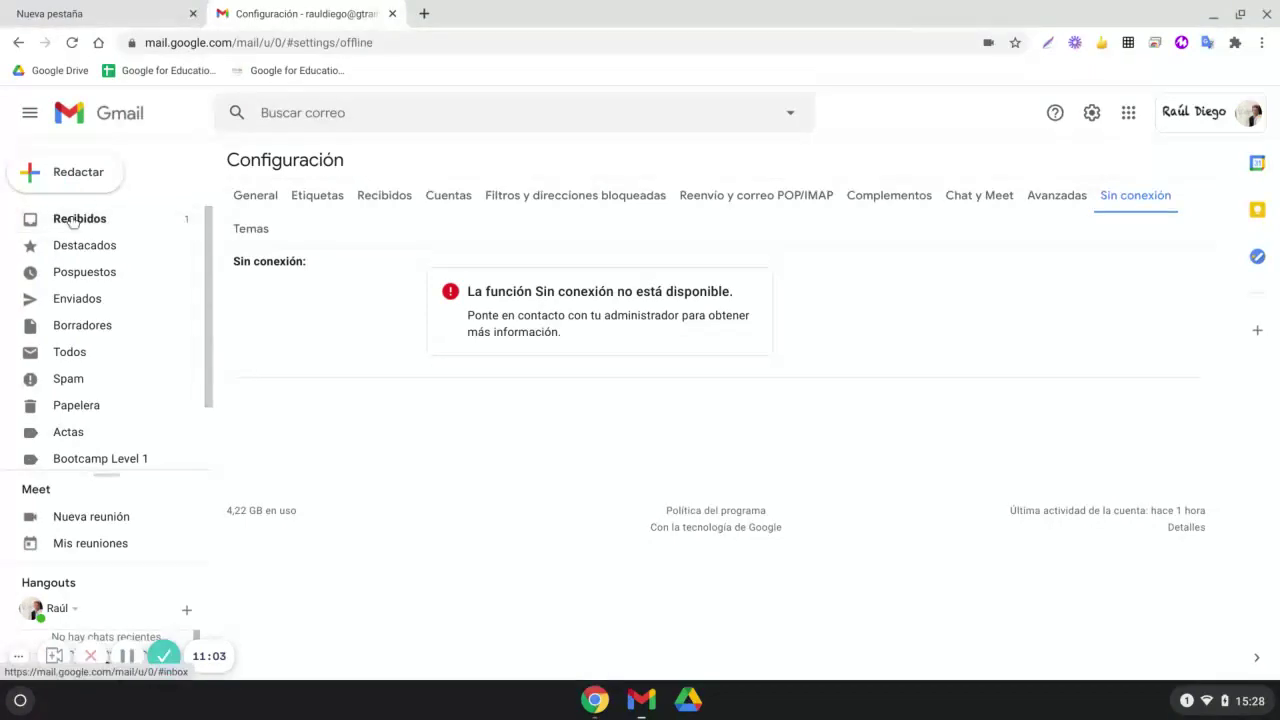
Return to Recibidos, accepting the discard of unsaved setting changes
click(72, 220)
click(786, 424)
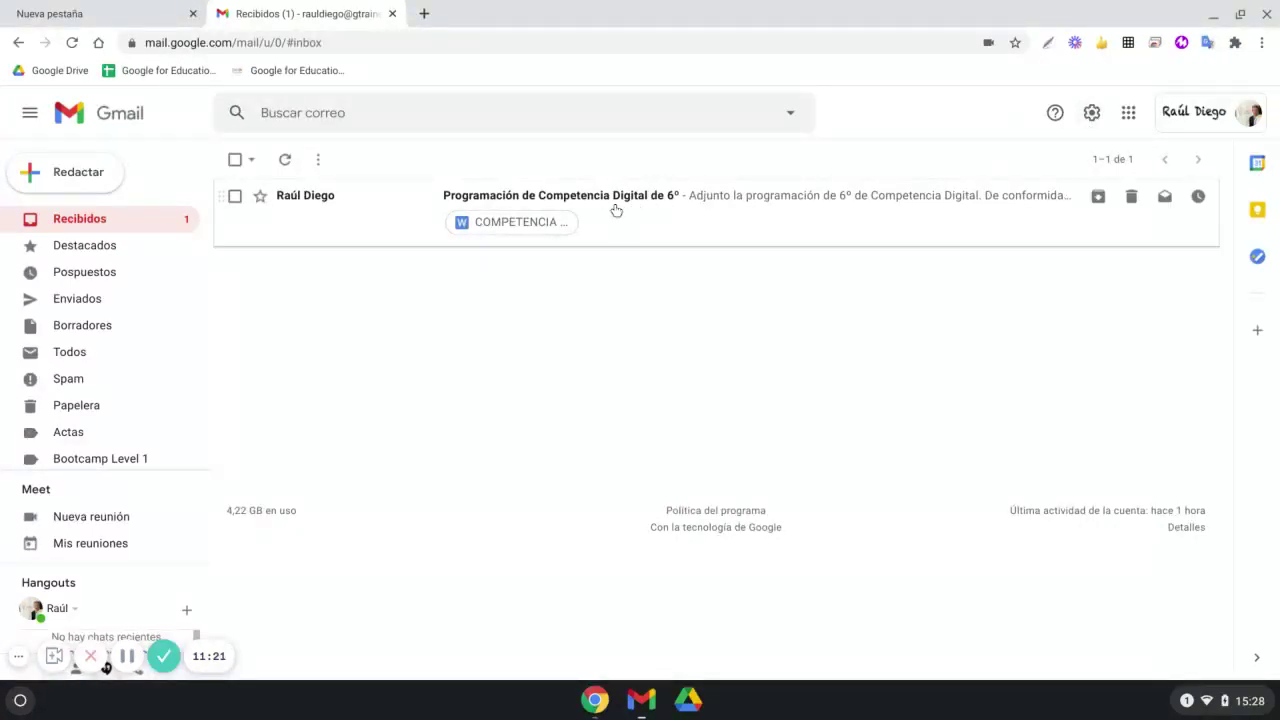
Compose a new full-screen message with Cc and CCO lines shown, ready to fill in Para
click(79, 176)
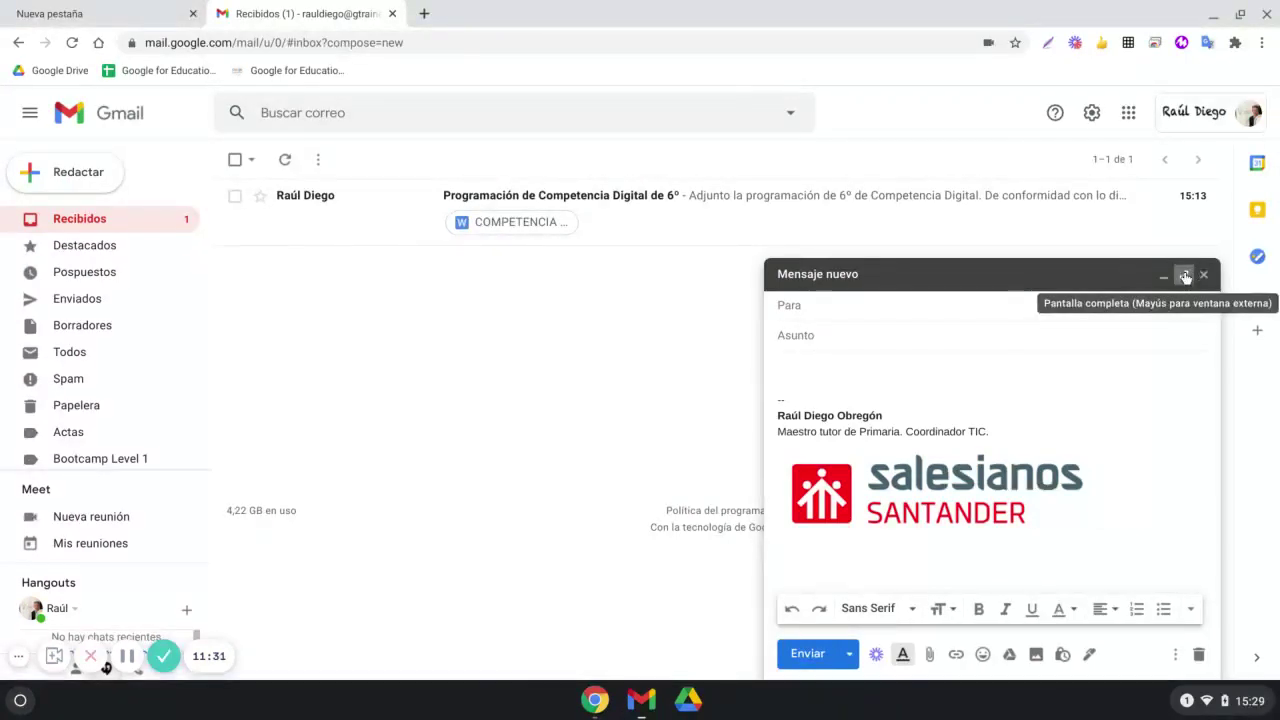
click(1185, 275)
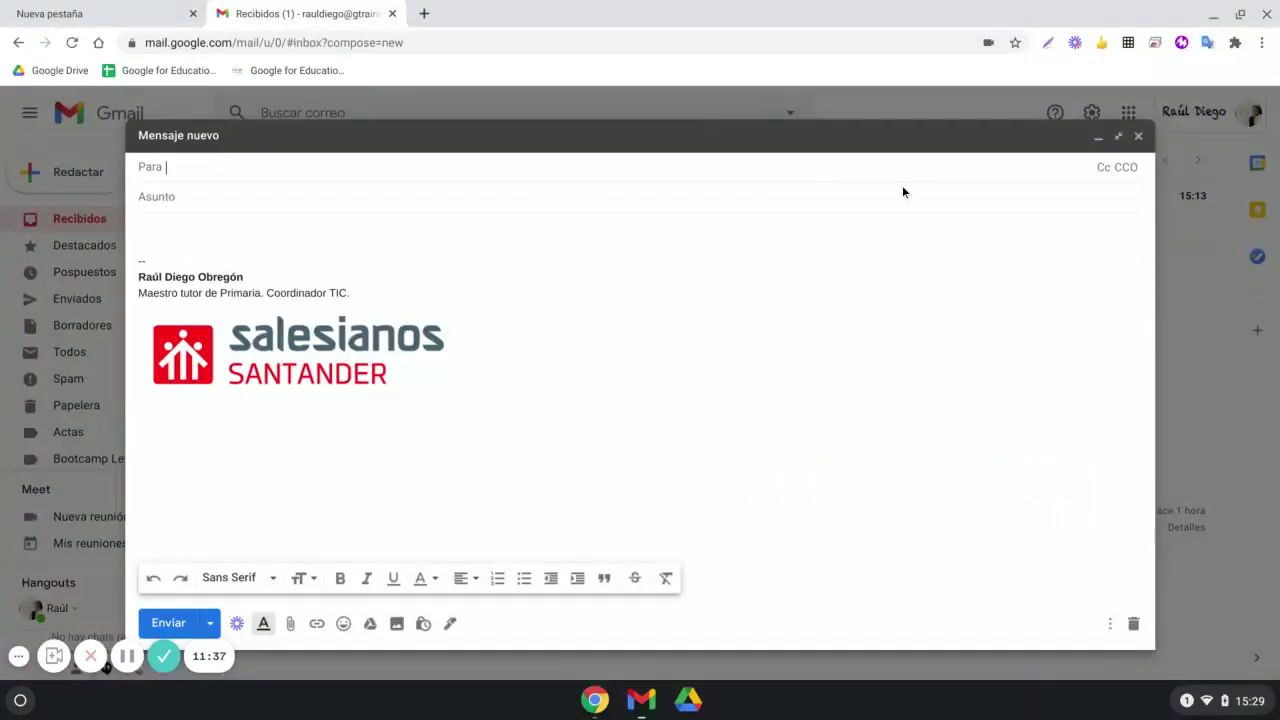
click(1104, 170)
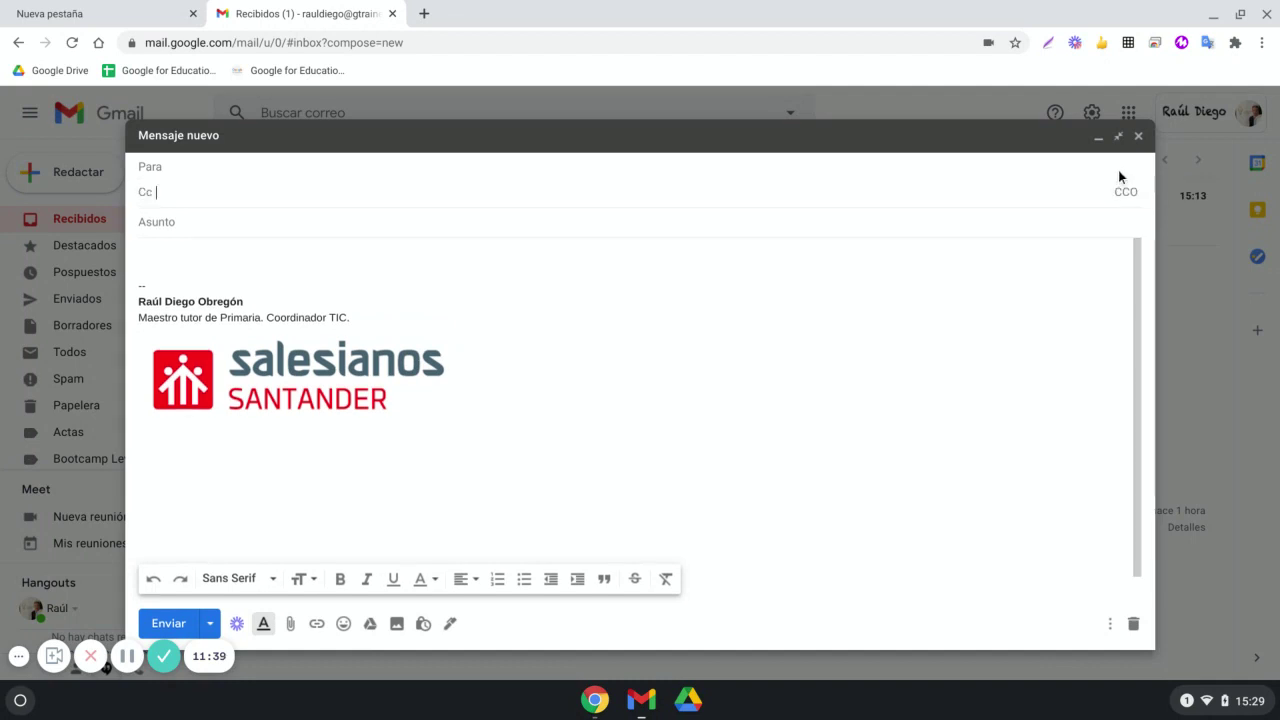
click(1124, 190)
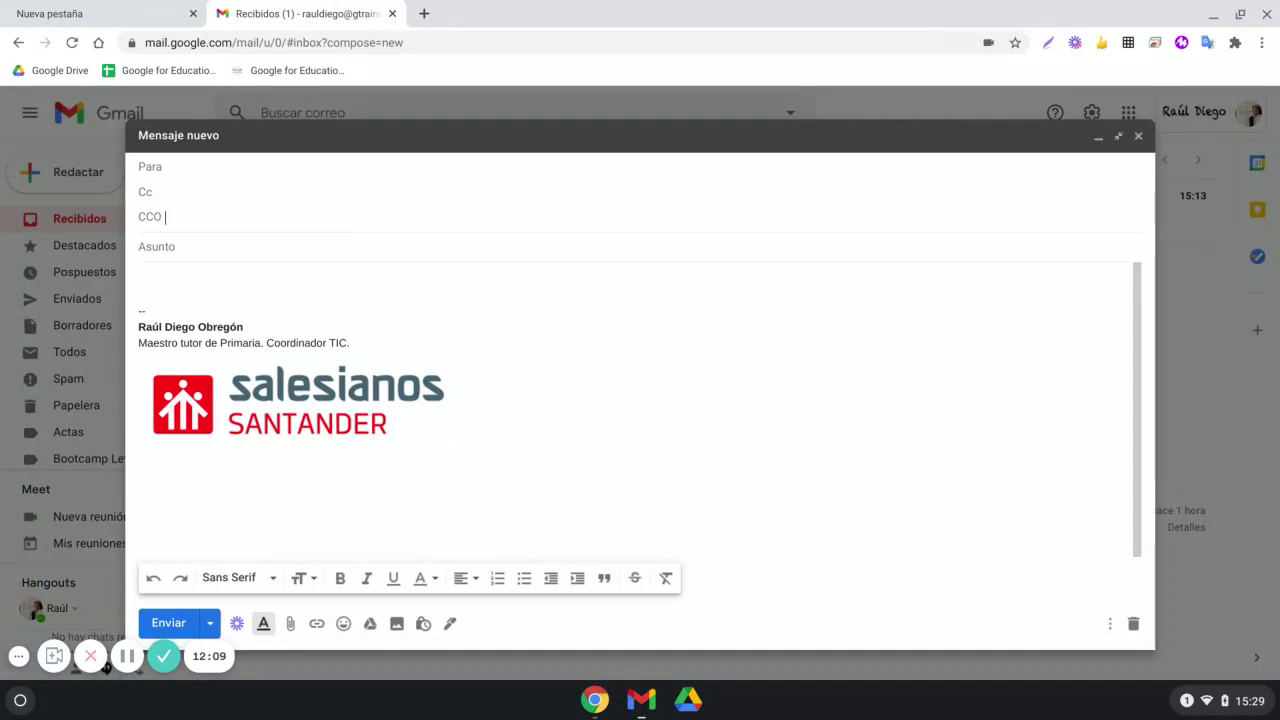
click(288, 169)
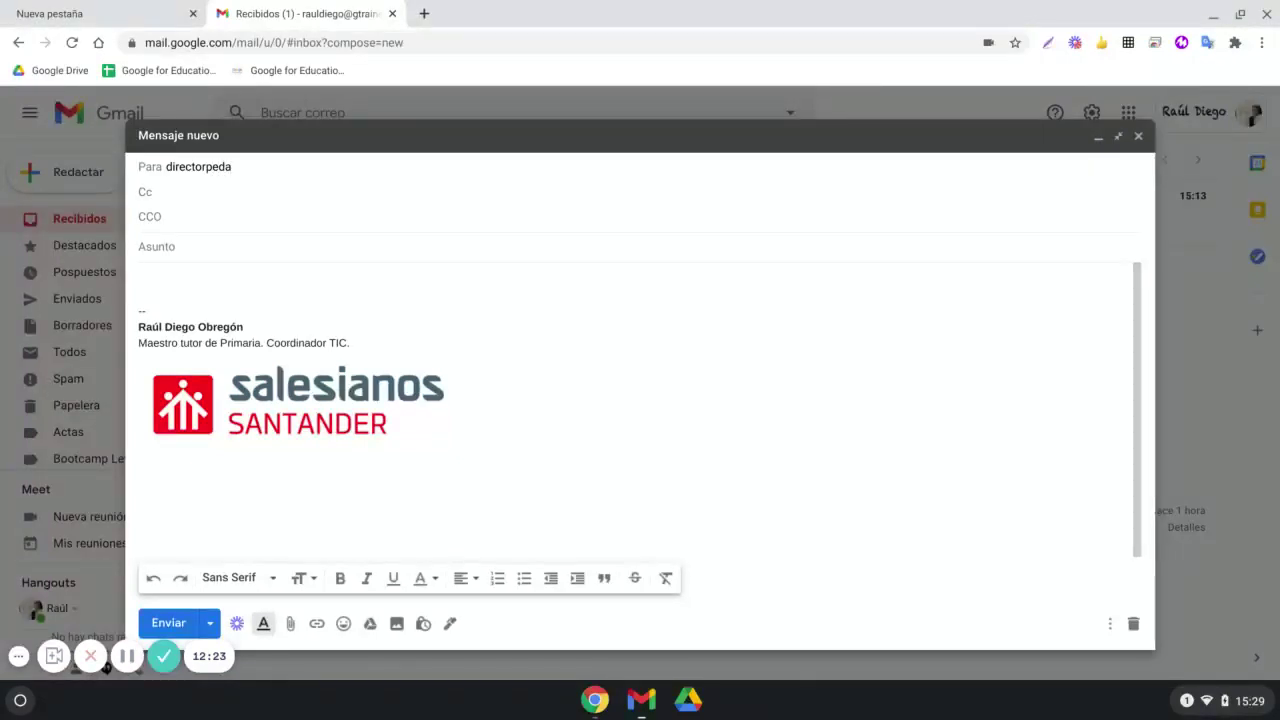
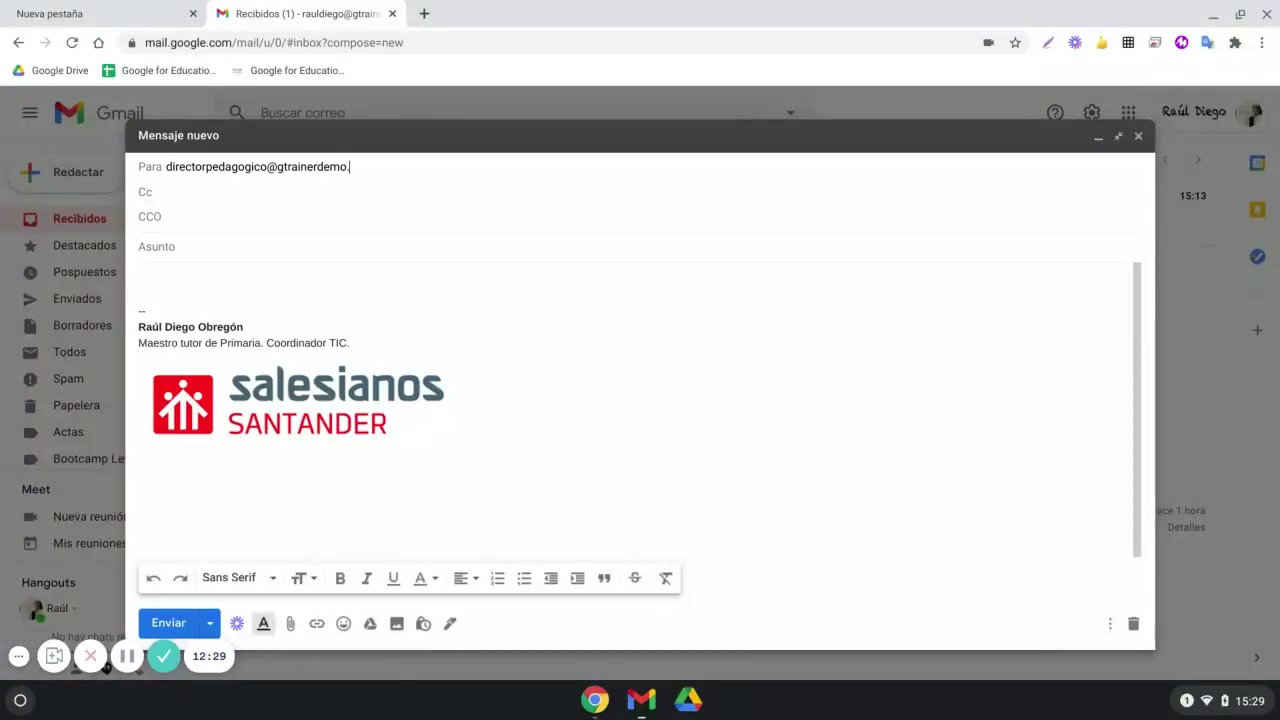
Enter the main recipient's e-mail address in the Para field
key(Home)
key(shift+End)
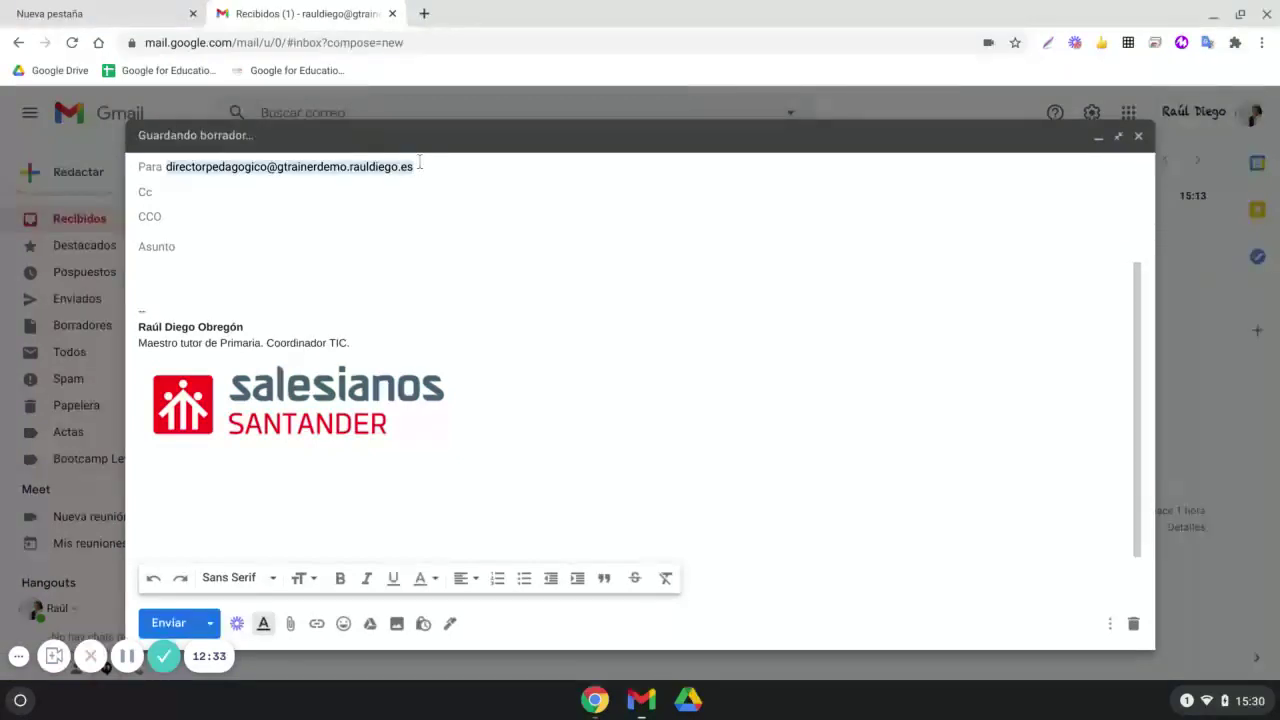
key(Tab)
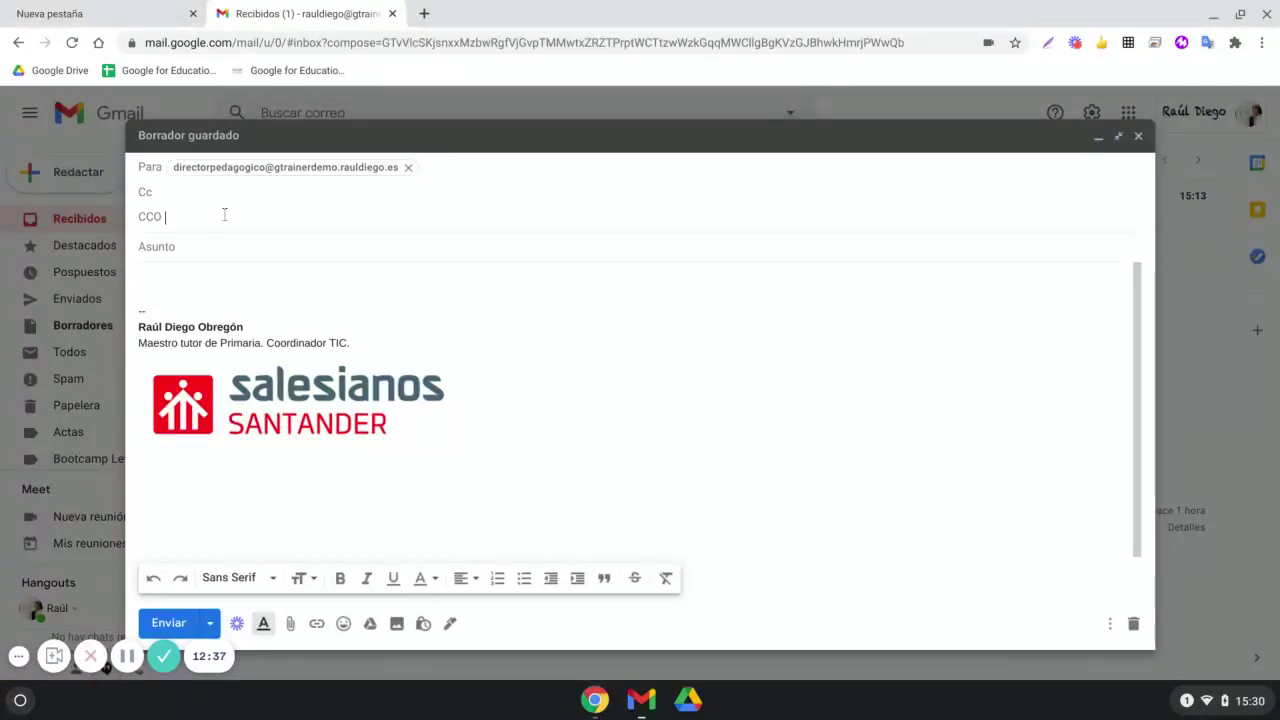
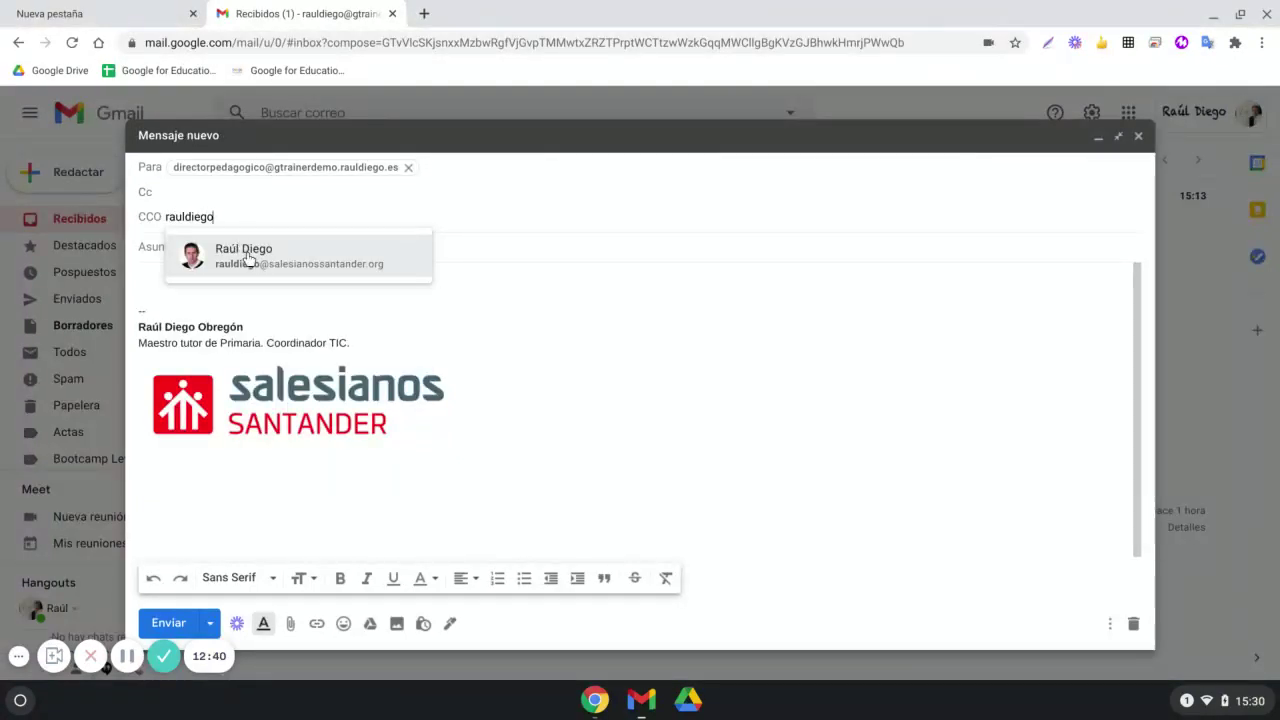
Add the suggested contact as CCO and type the subject 'Prueba de correo'
click(246, 255)
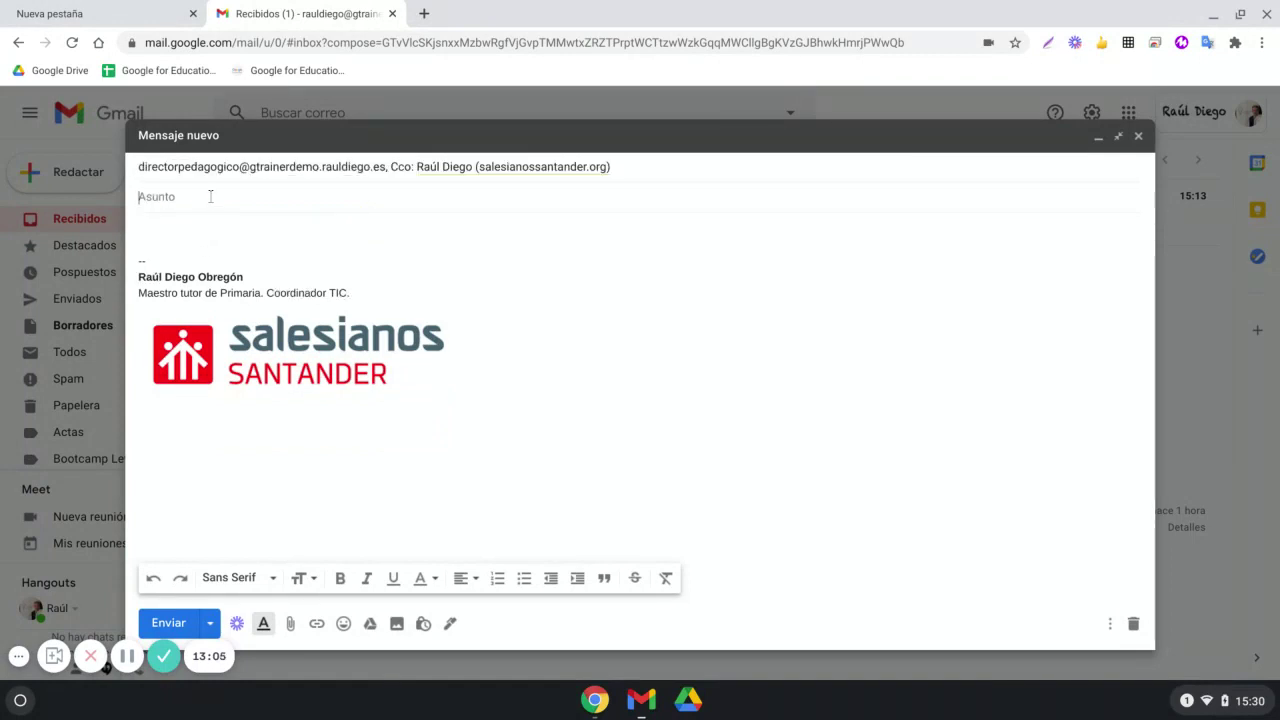
text(Prueba de correo)
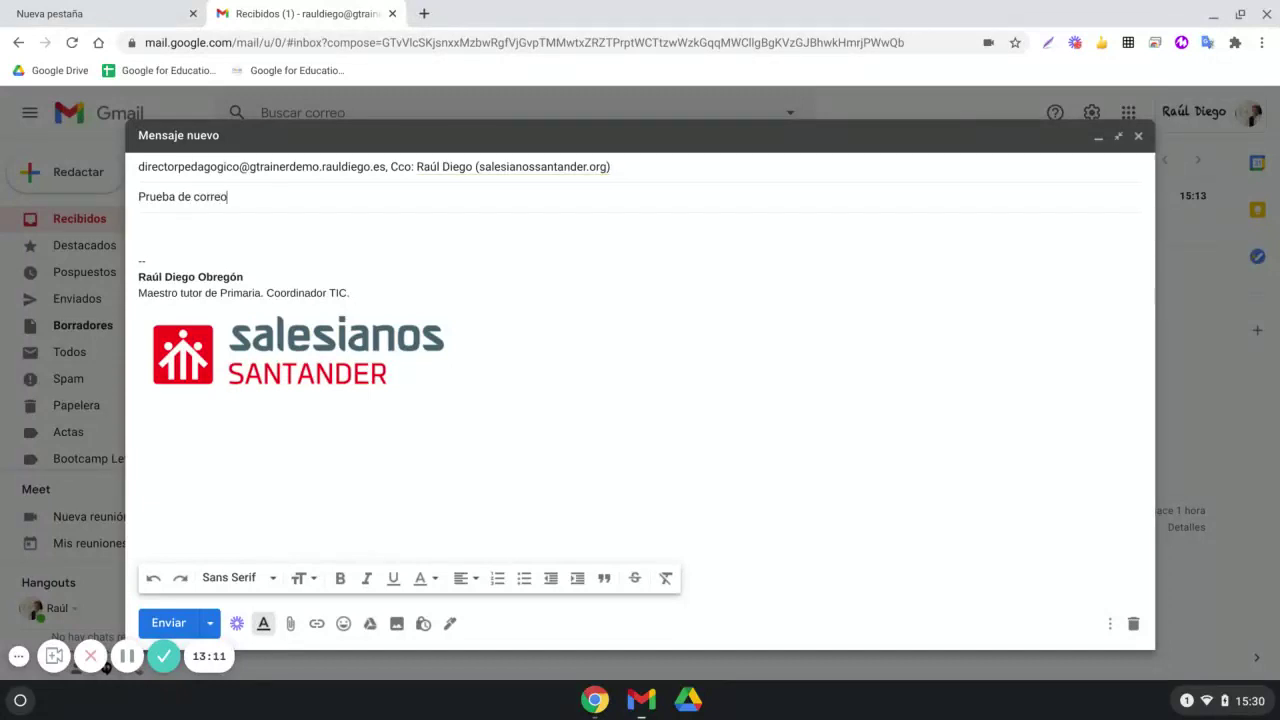
Send 'Prueba de correo', undo the send, and reopen the draft full screen
click(222, 218)
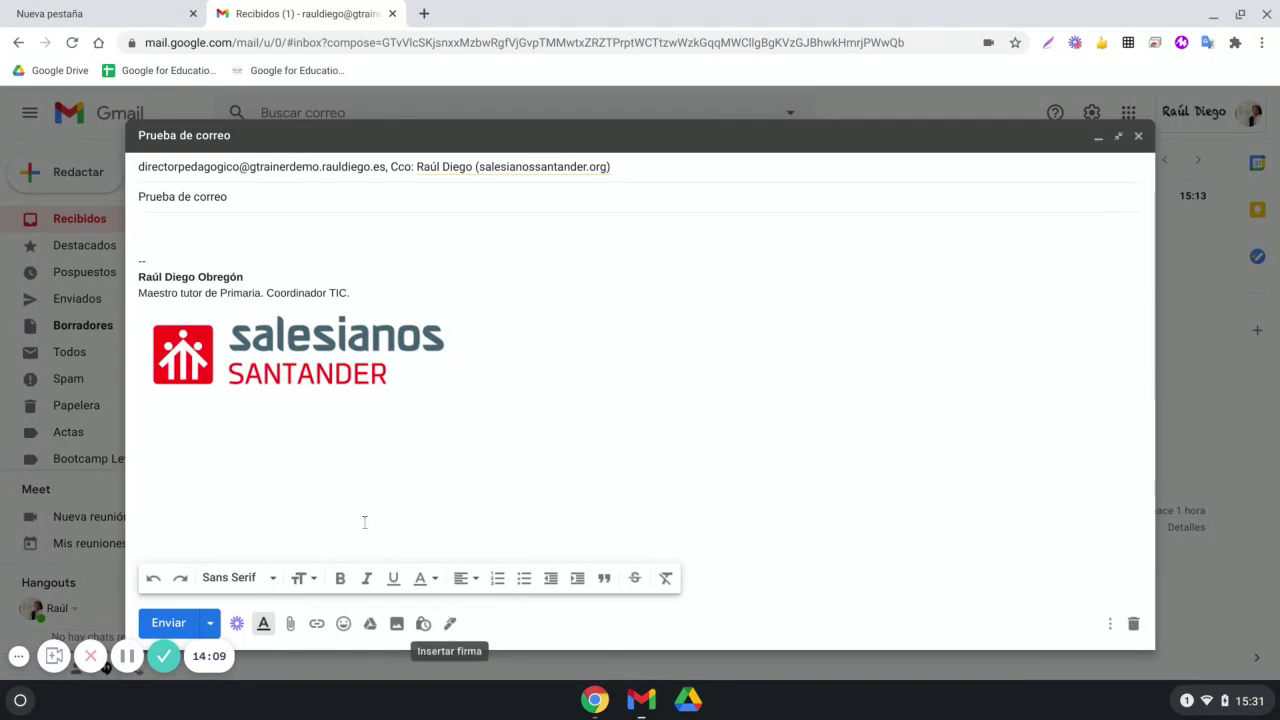
click(176, 621)
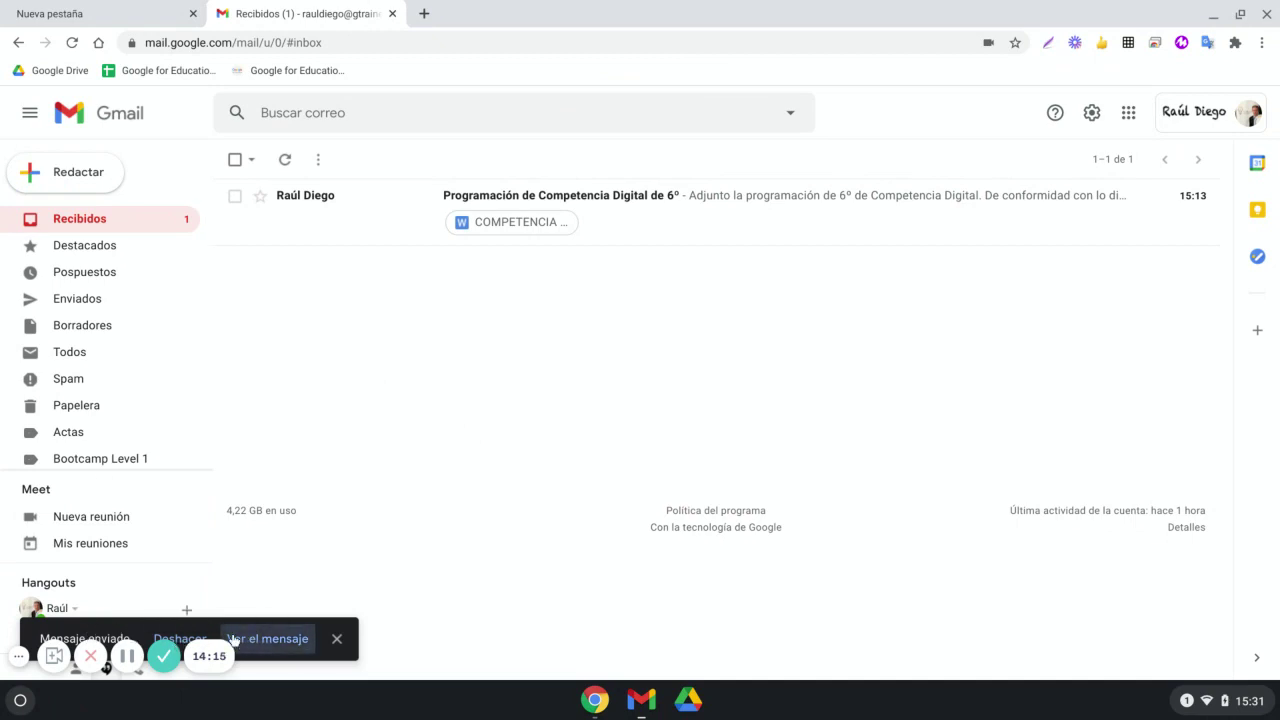
click(188, 637)
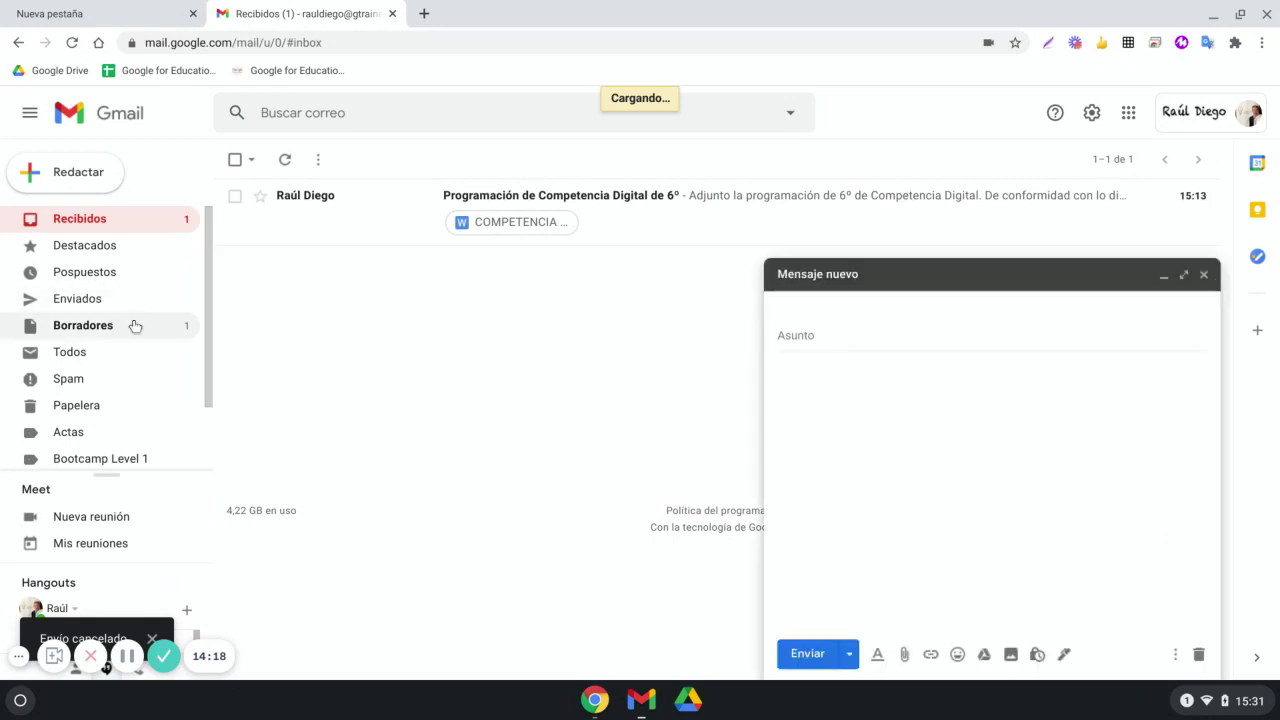
click(1183, 274)
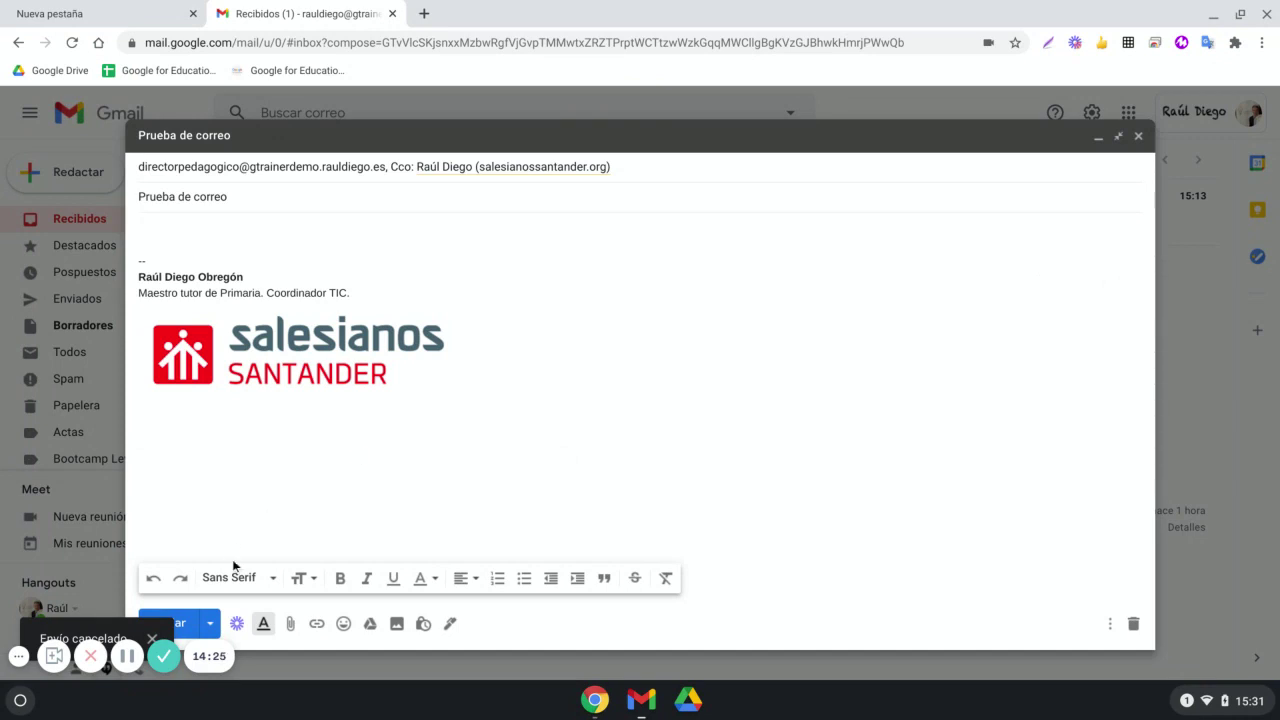
Schedule 'Prueba de correo' for Mañana por la mañana at 8:00 and view Programados
click(213, 624)
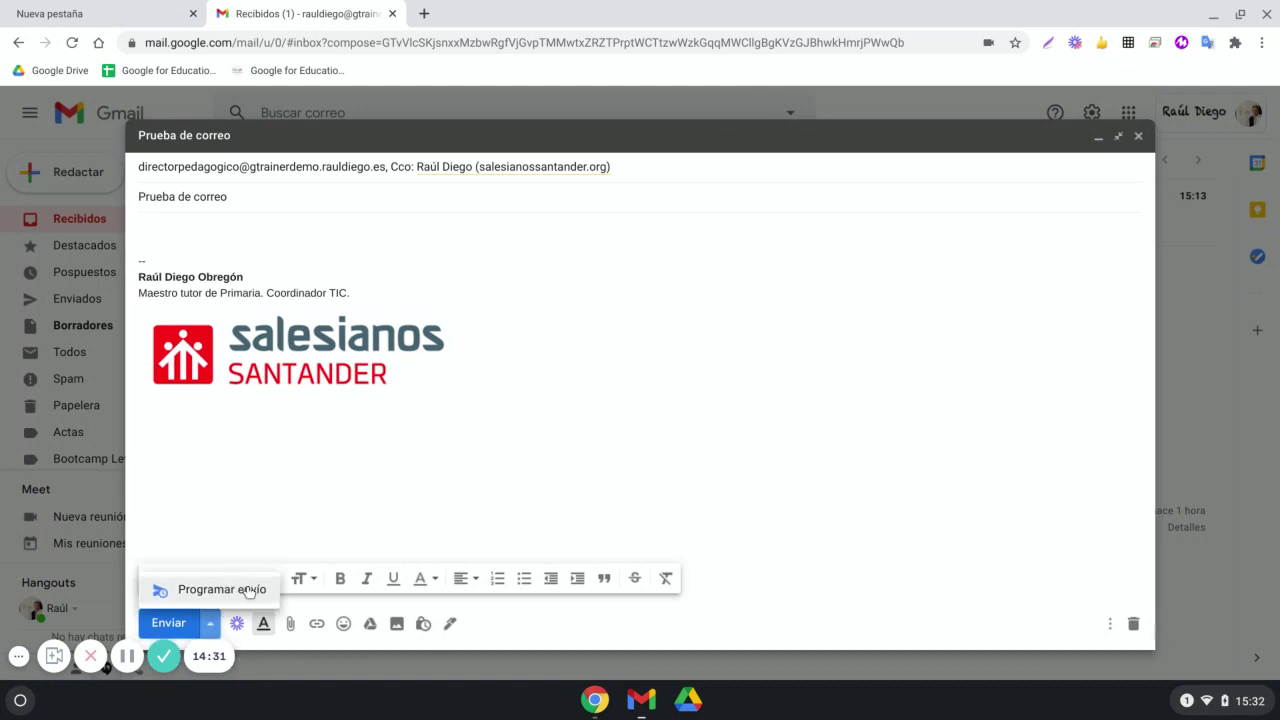
click(236, 590)
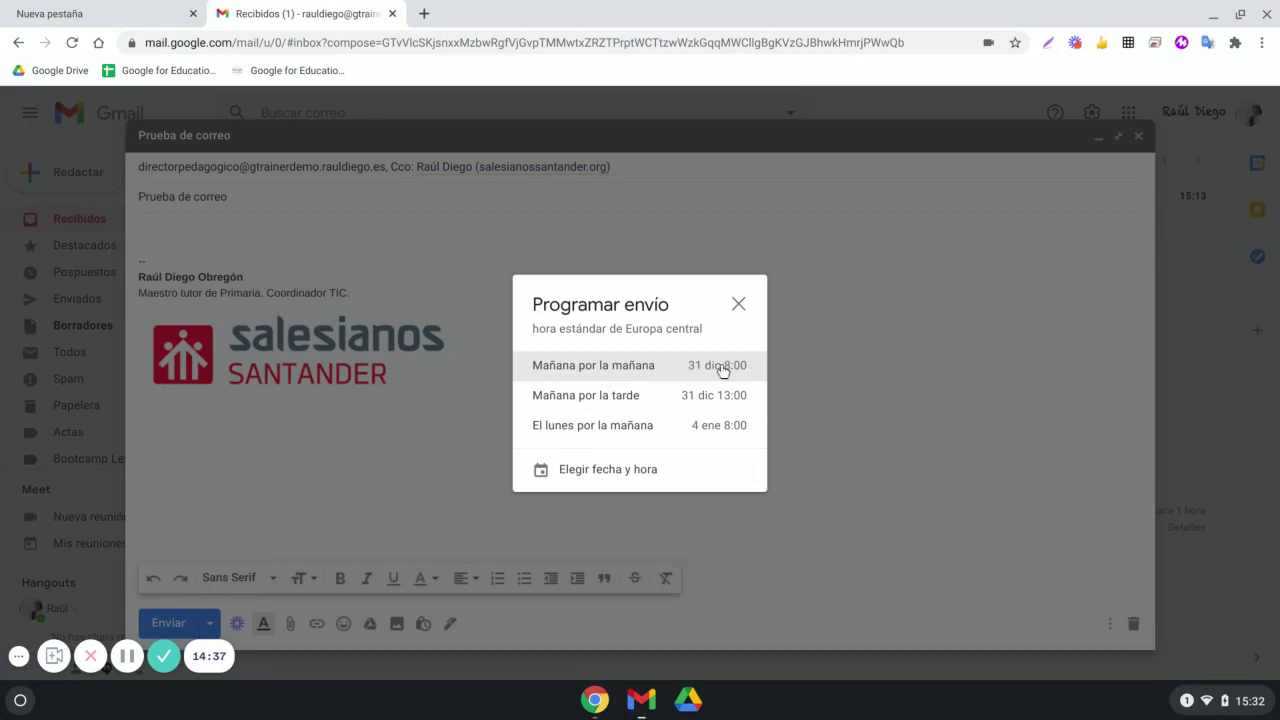
click(724, 371)
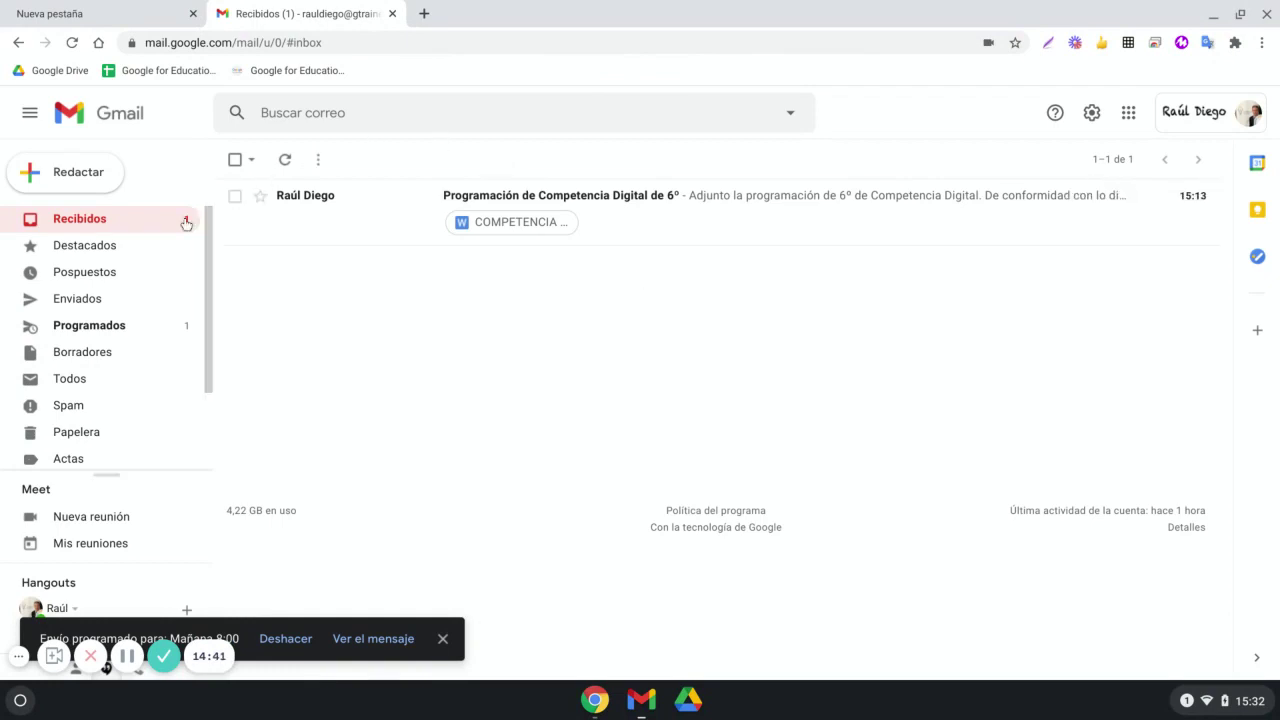
click(96, 337)
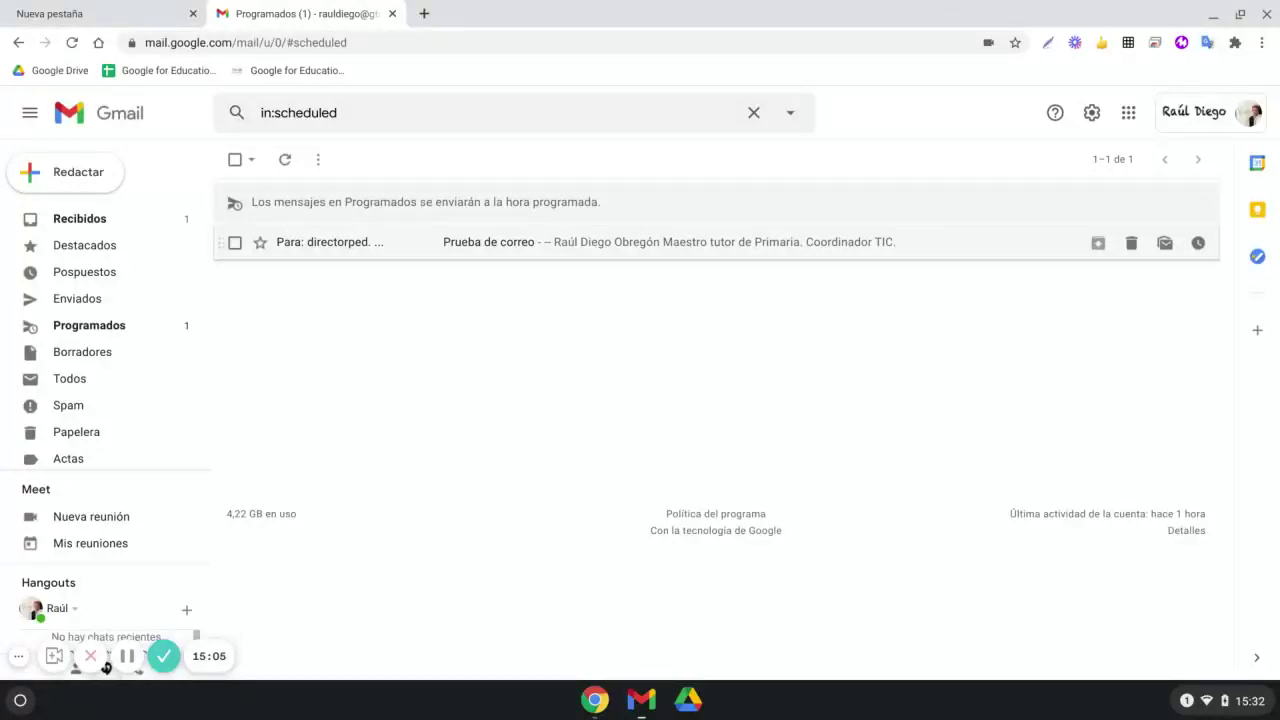
Cancel the scheduled send of 'Prueba de correo', close it as a draft, and view Borradores
click(565, 243)
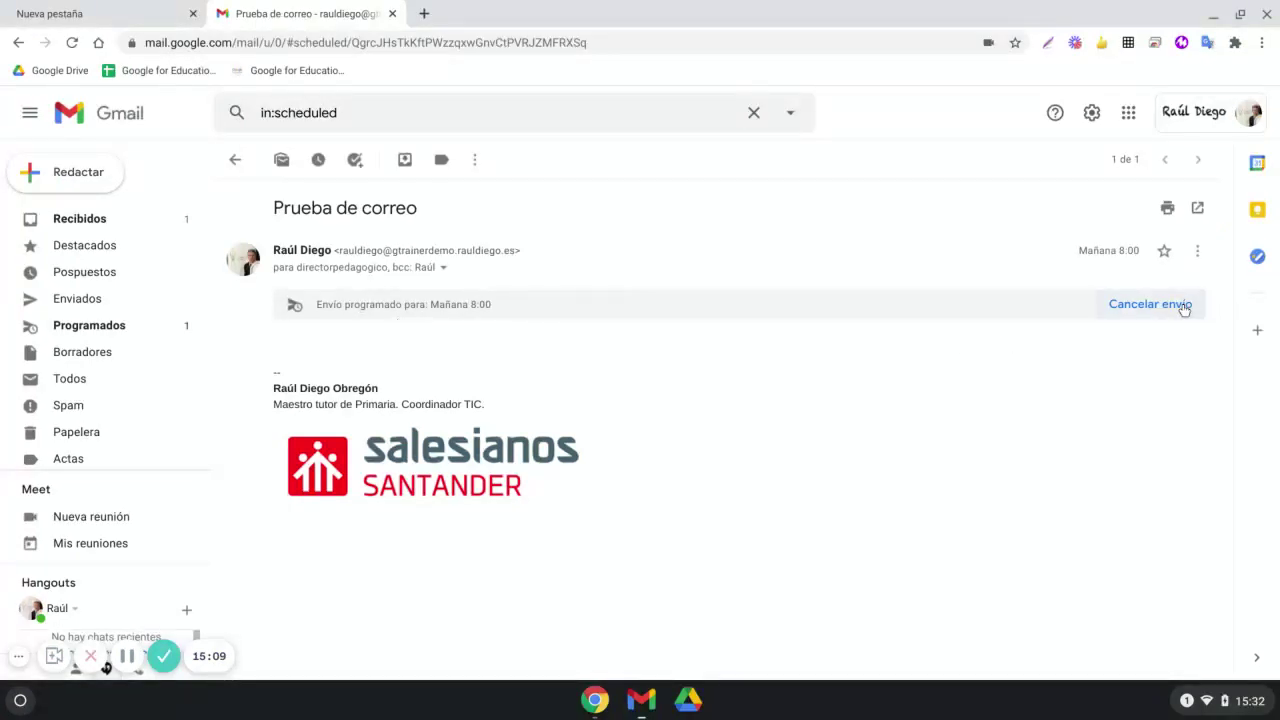
click(1150, 304)
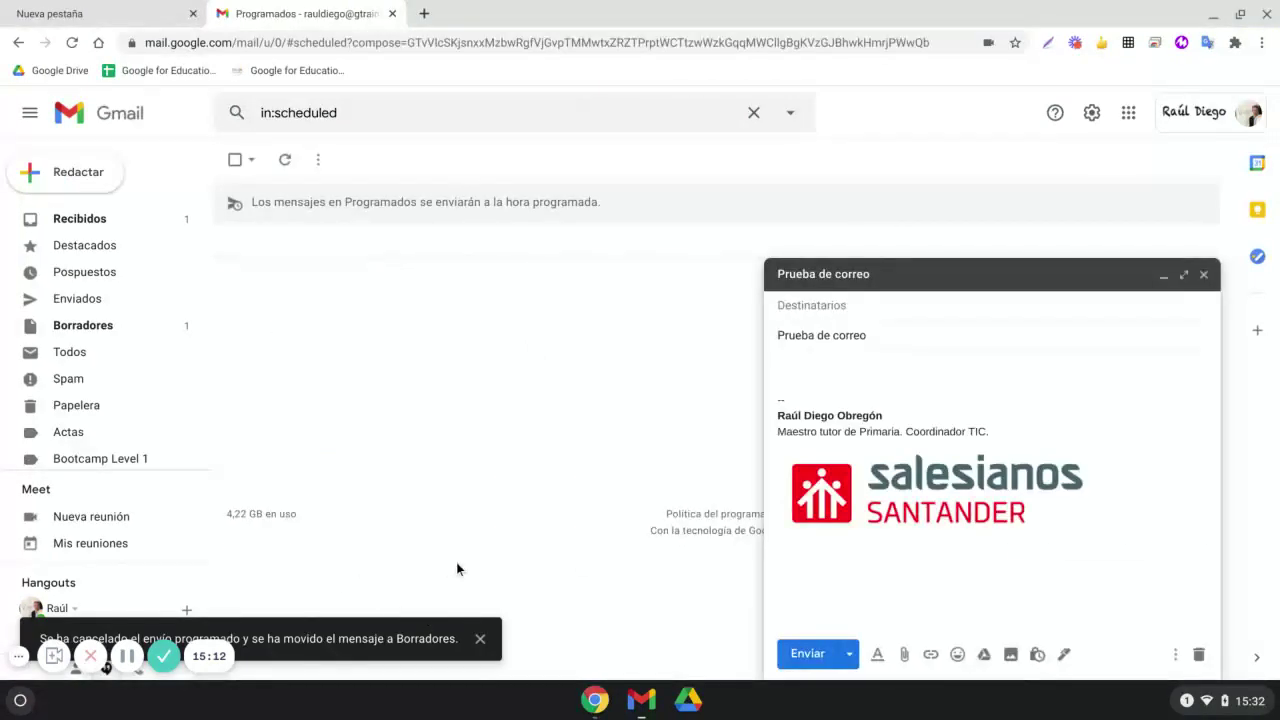
click(849, 653)
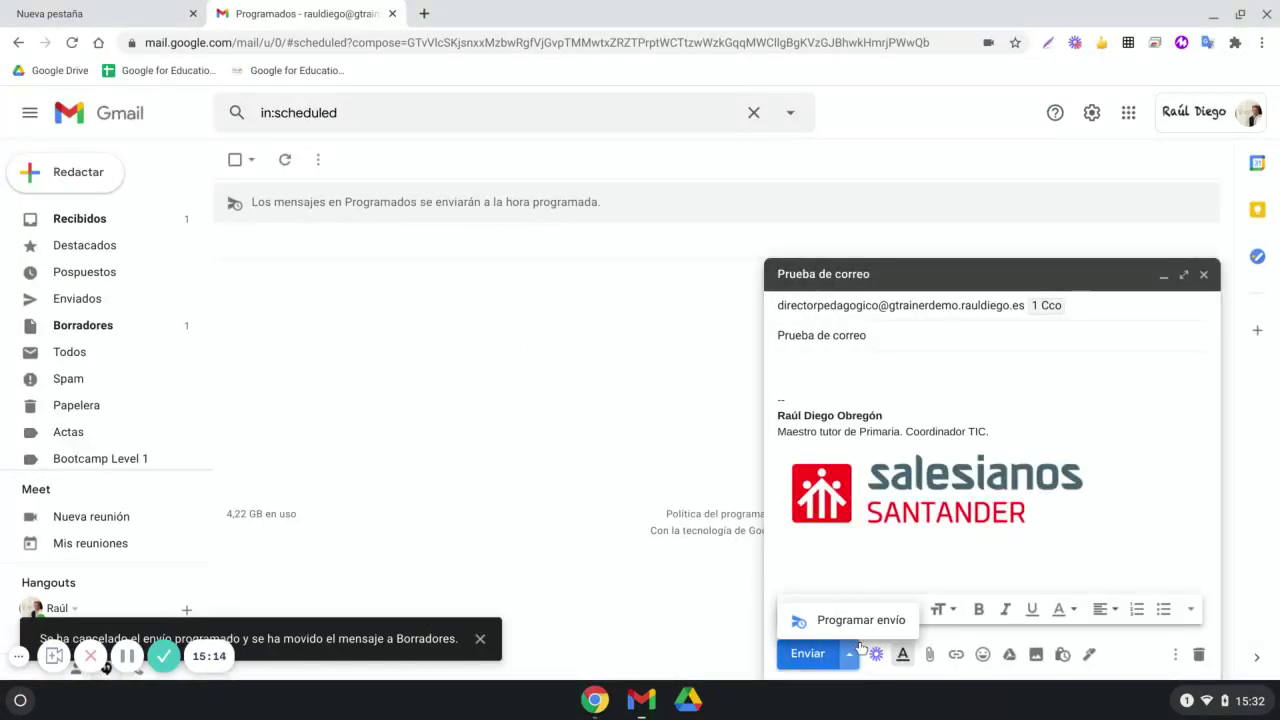
click(862, 630)
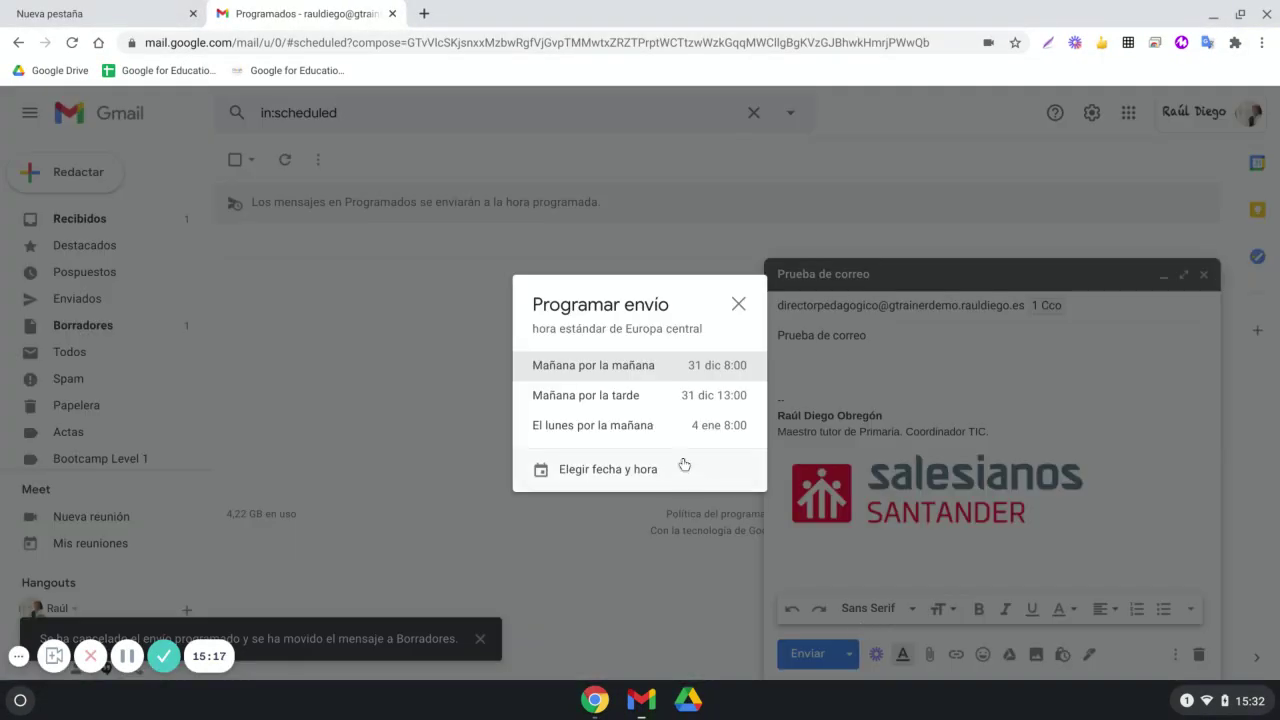
click(620, 470)
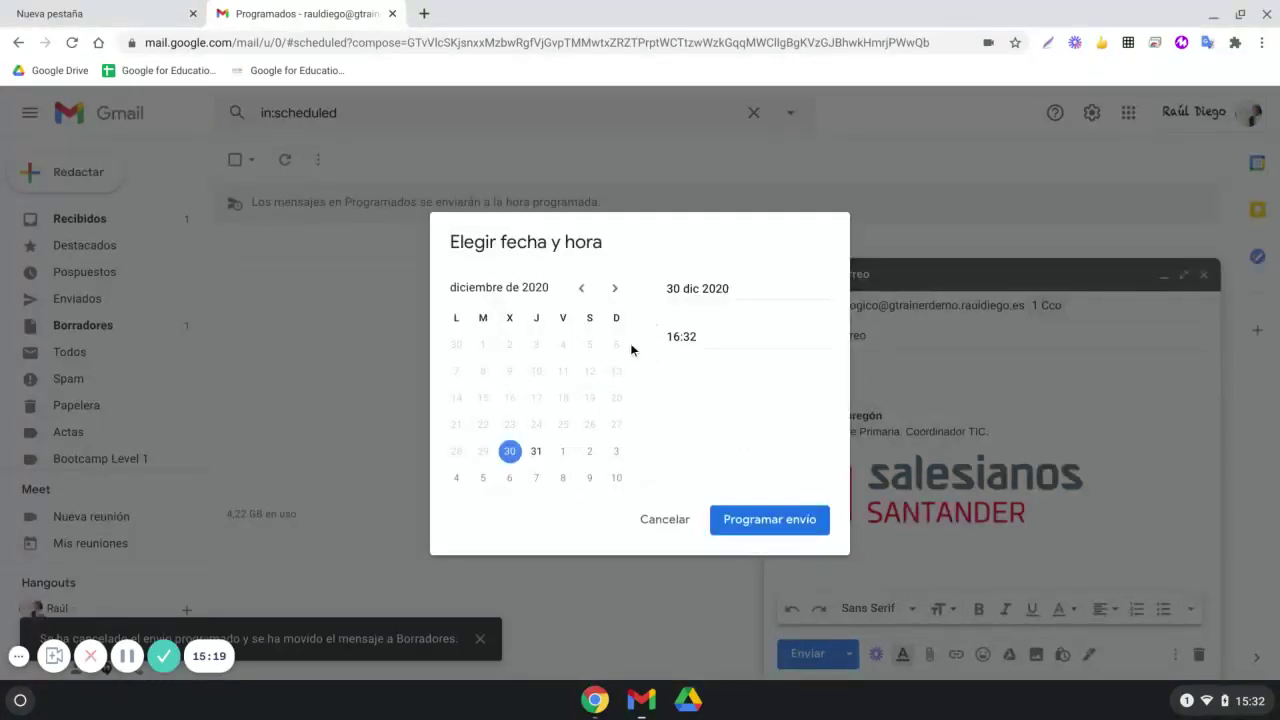
click(648, 526)
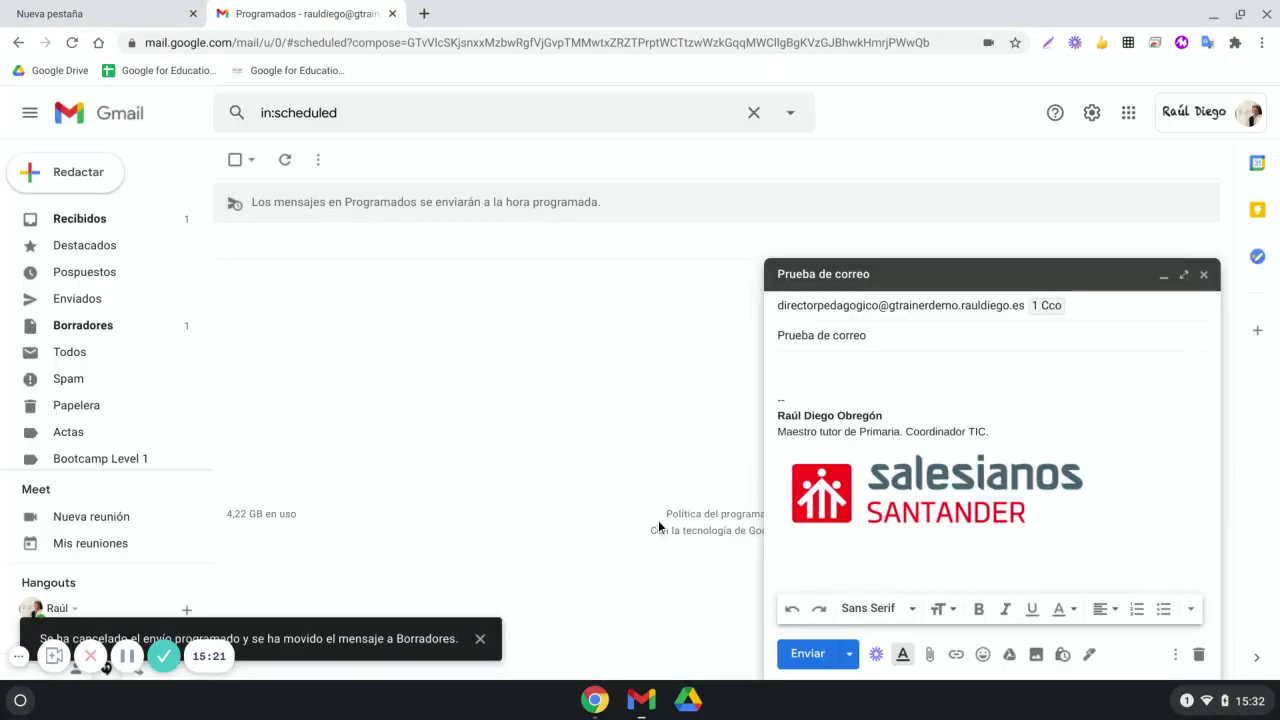
click(1205, 276)
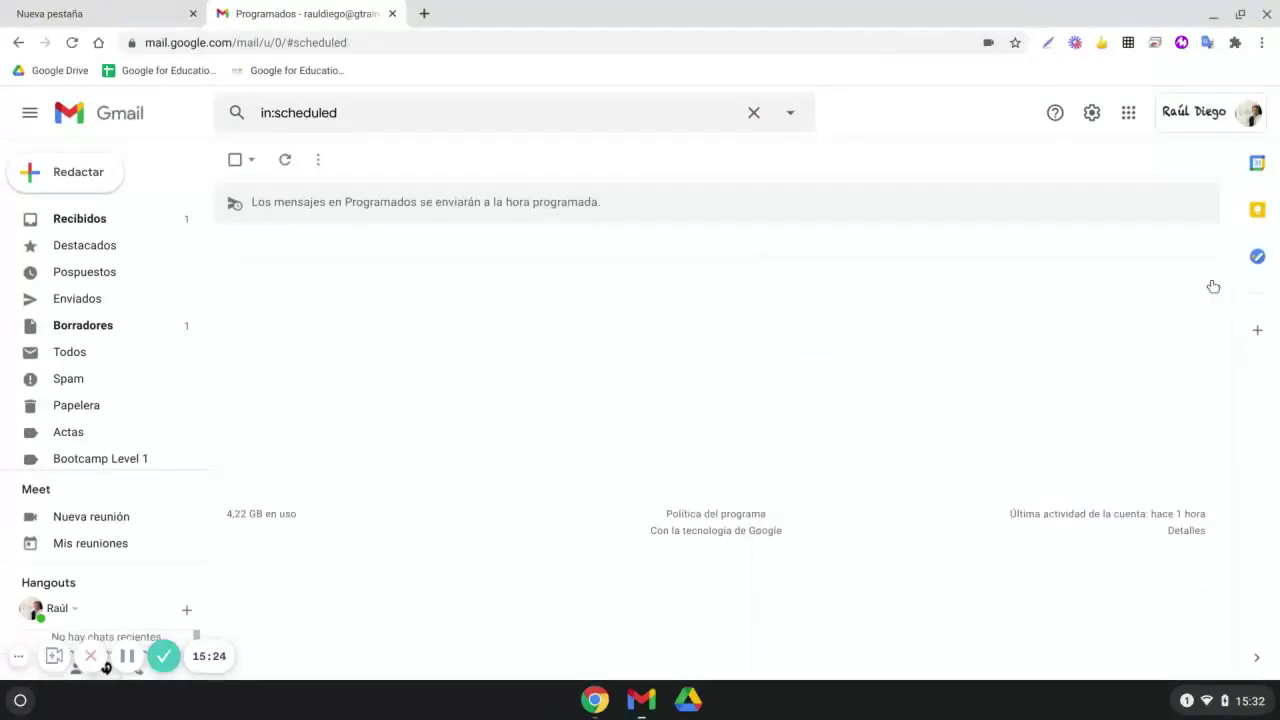
click(131, 333)
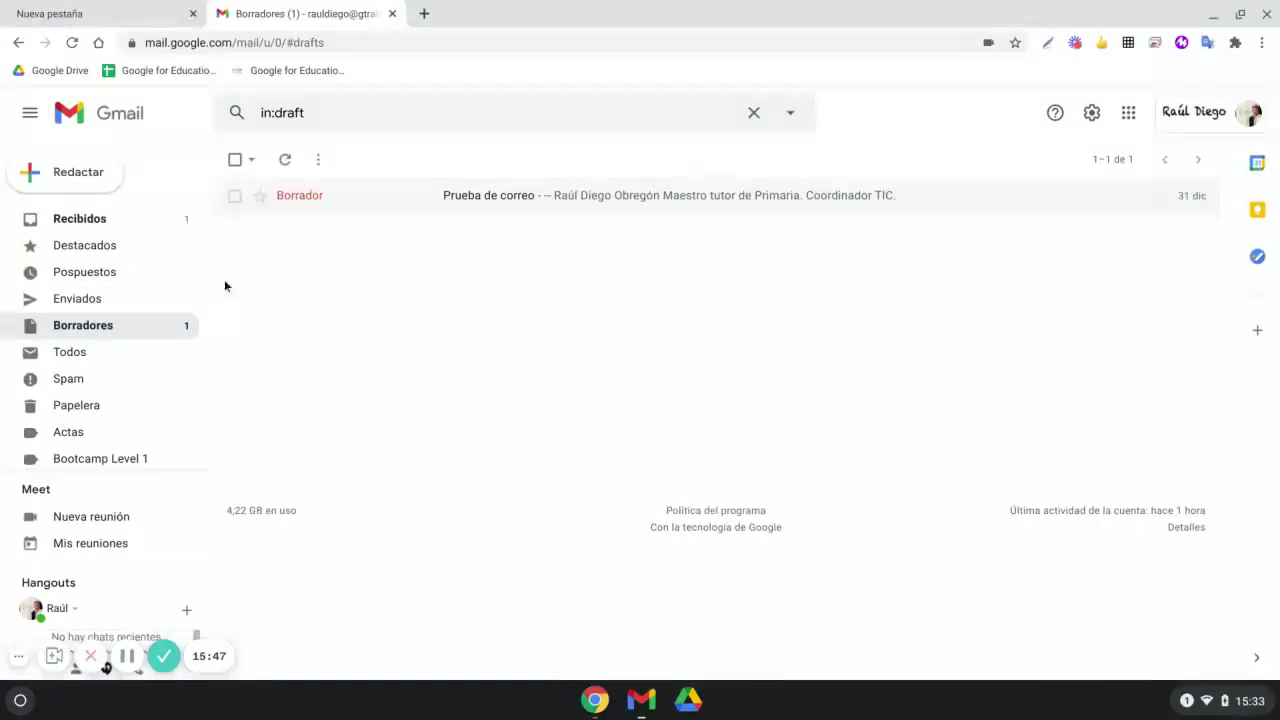
Search 'chrome web store boomer' in a new tab and open the Boomerang for Gmail store page
click(425, 13)
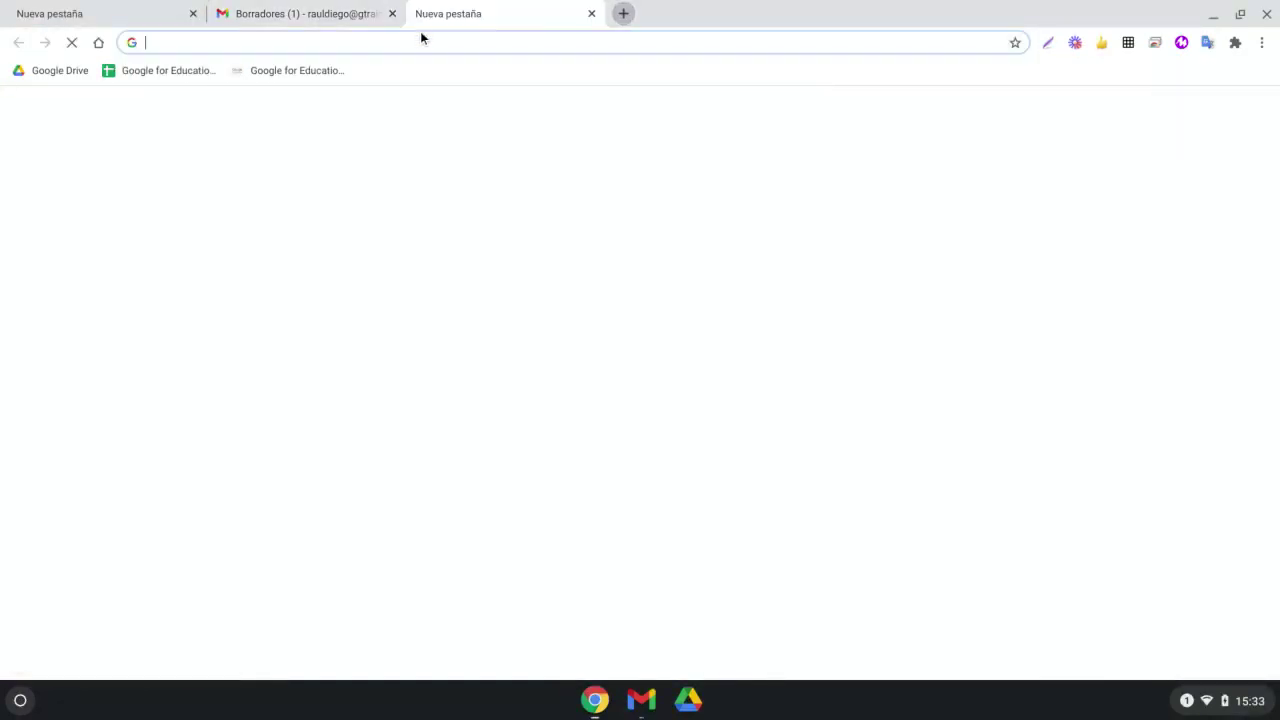
text(ch)
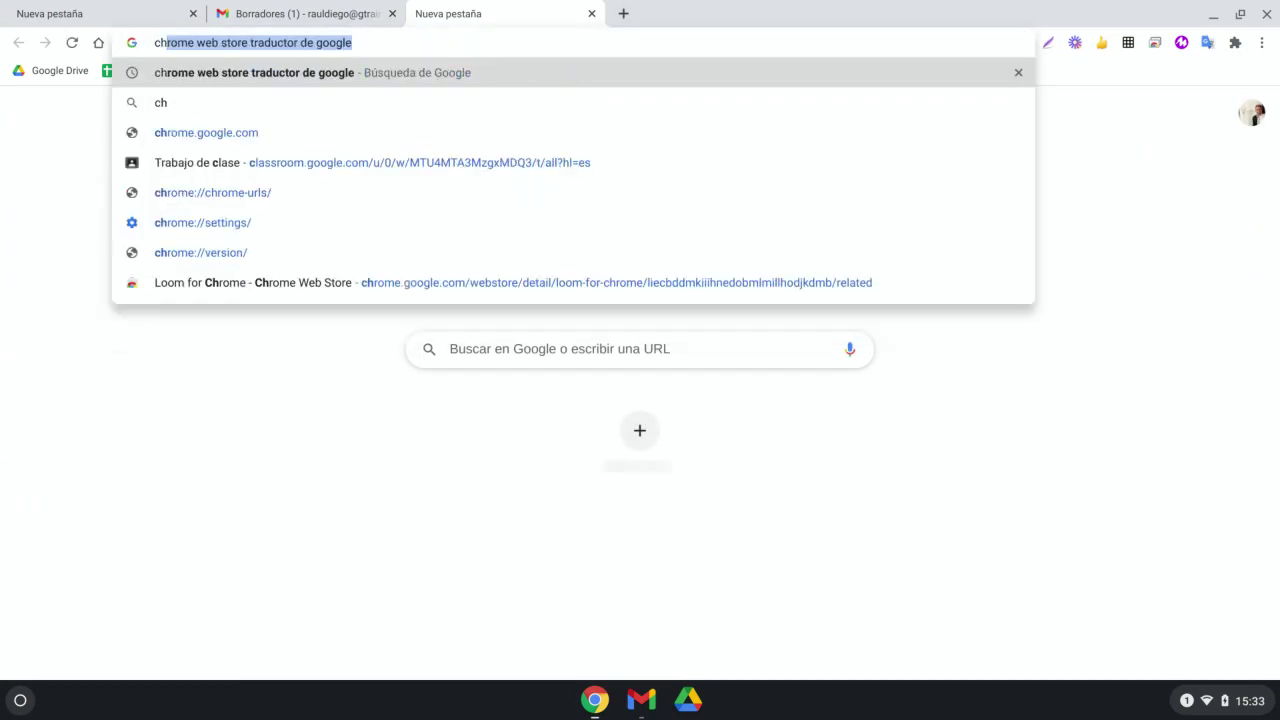
text(rome web s)
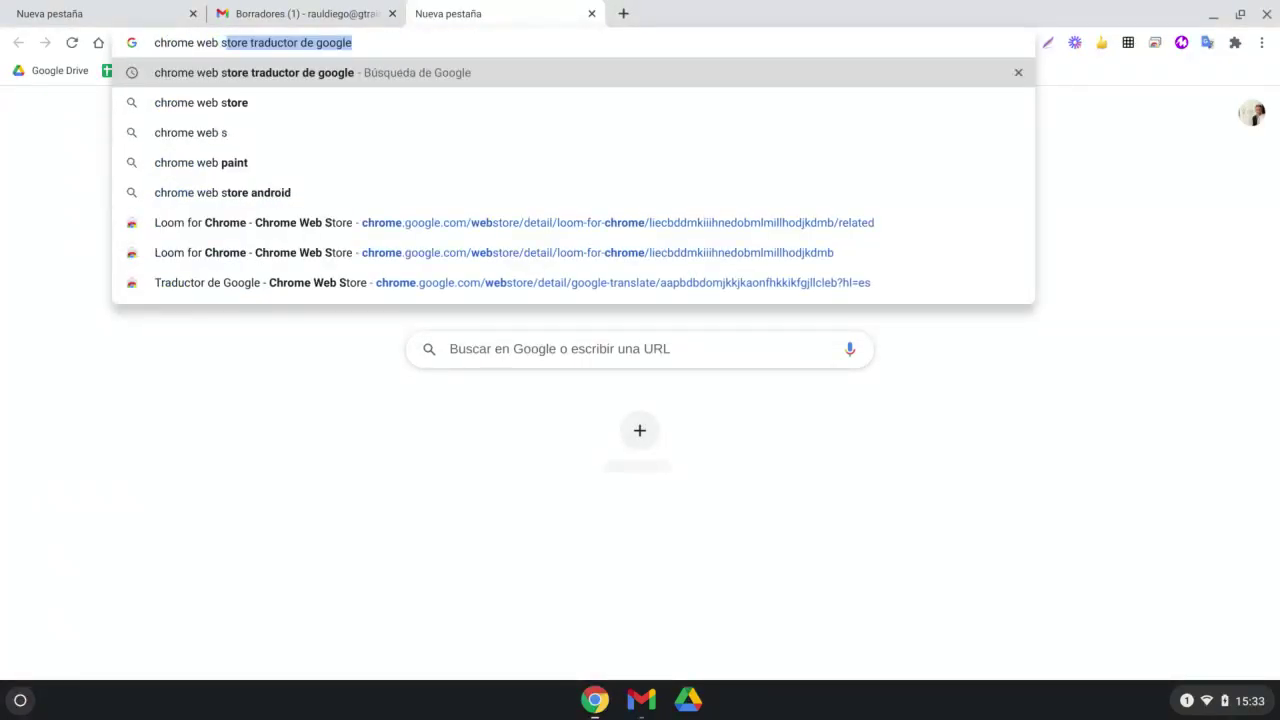
text(tore boomer)
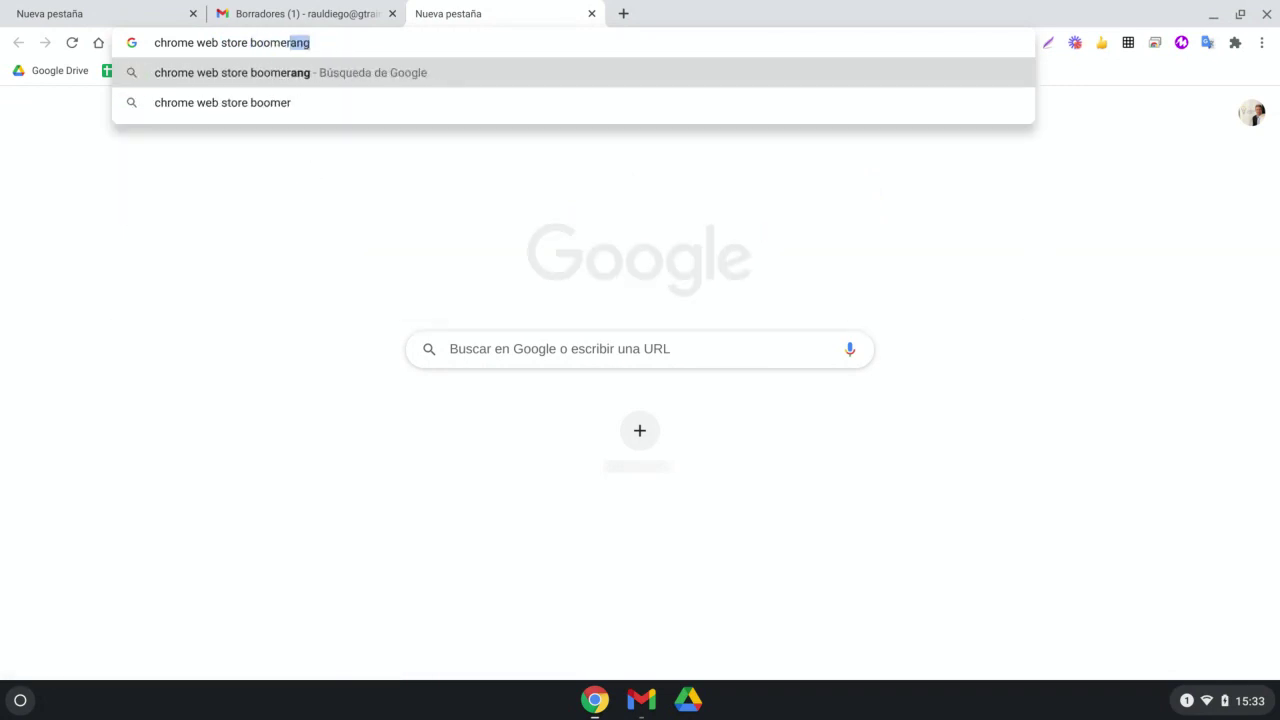
key(Return)
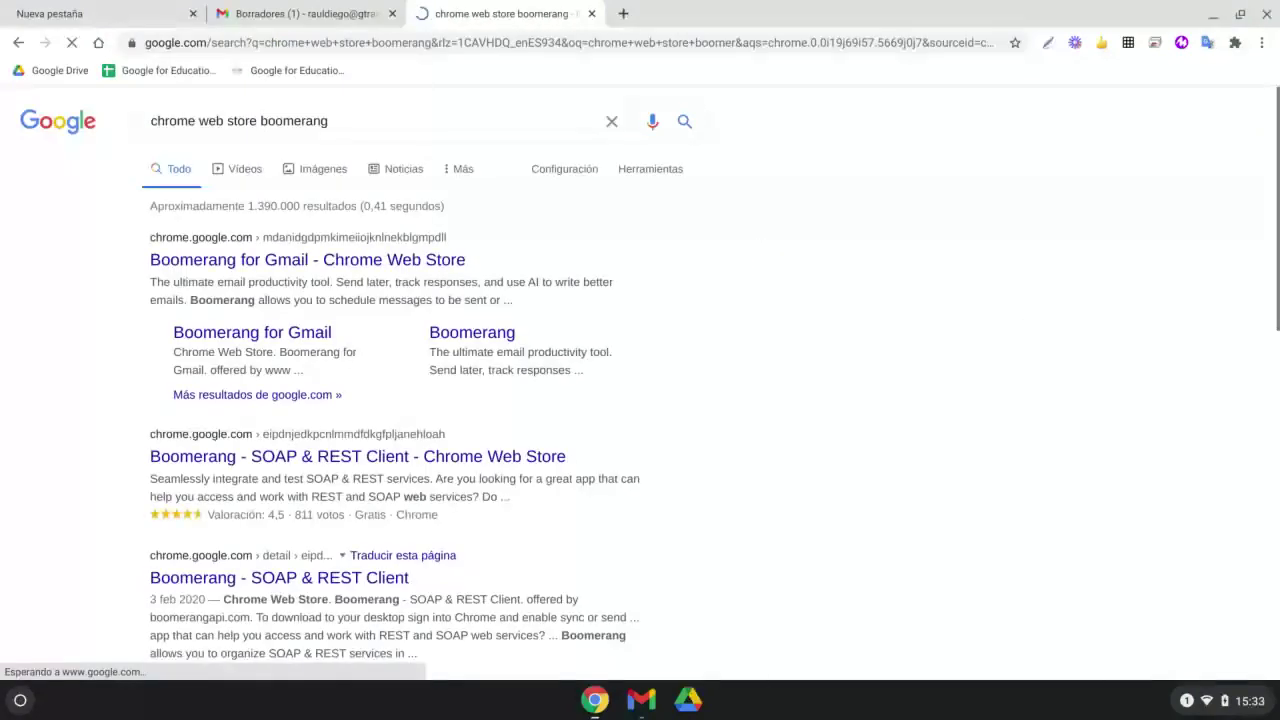
click(380, 261)
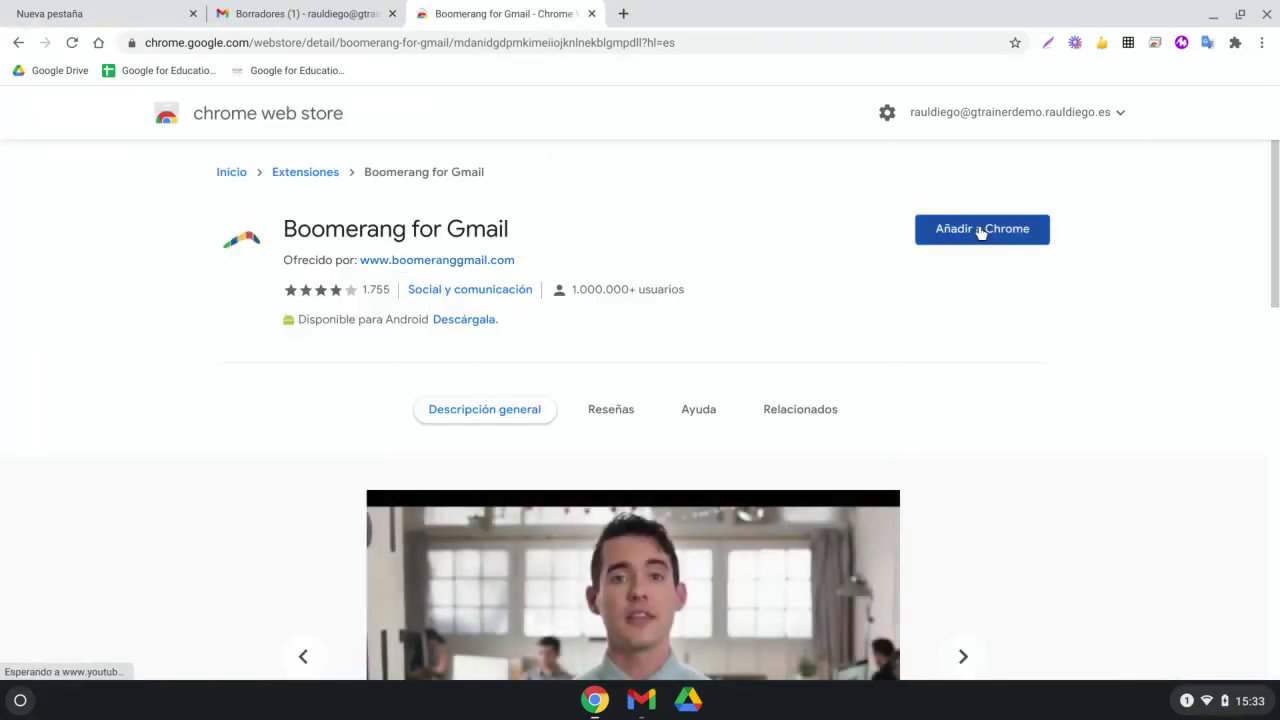
Add the Boomerang for Gmail extension to Chrome, then return to the Gmail drafts tab
click(978, 229)
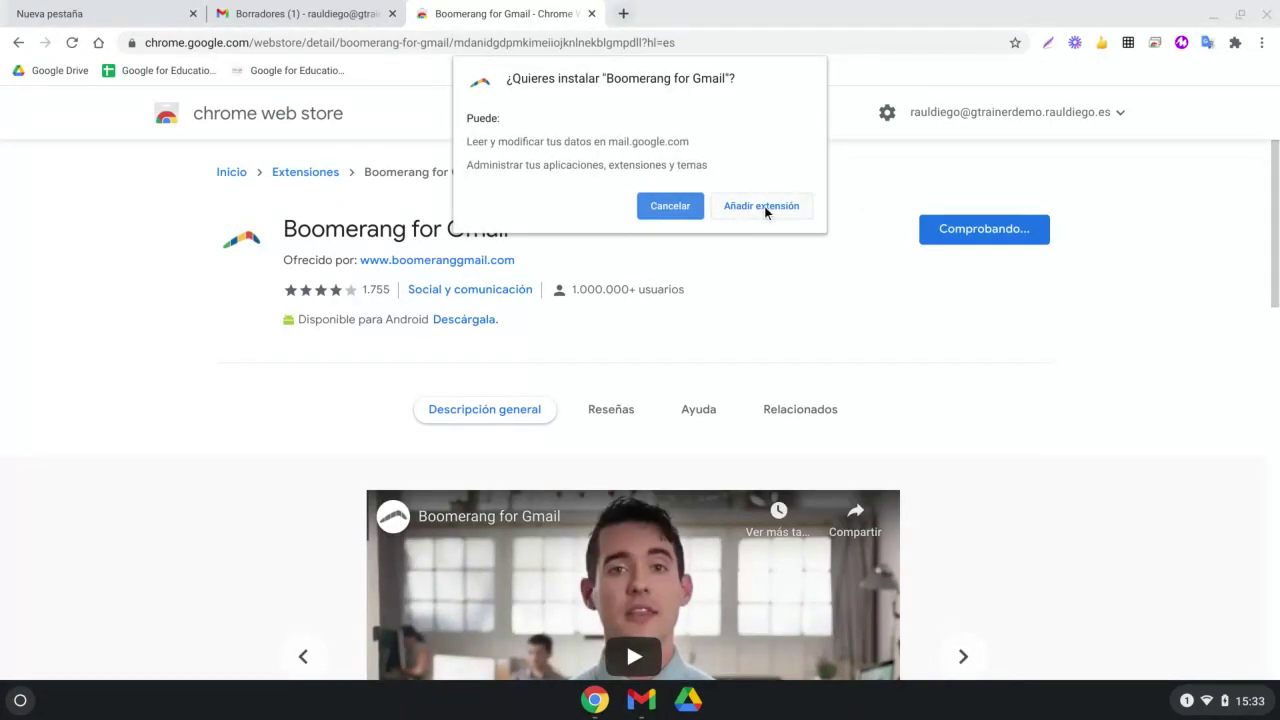
click(764, 205)
click(318, 8)
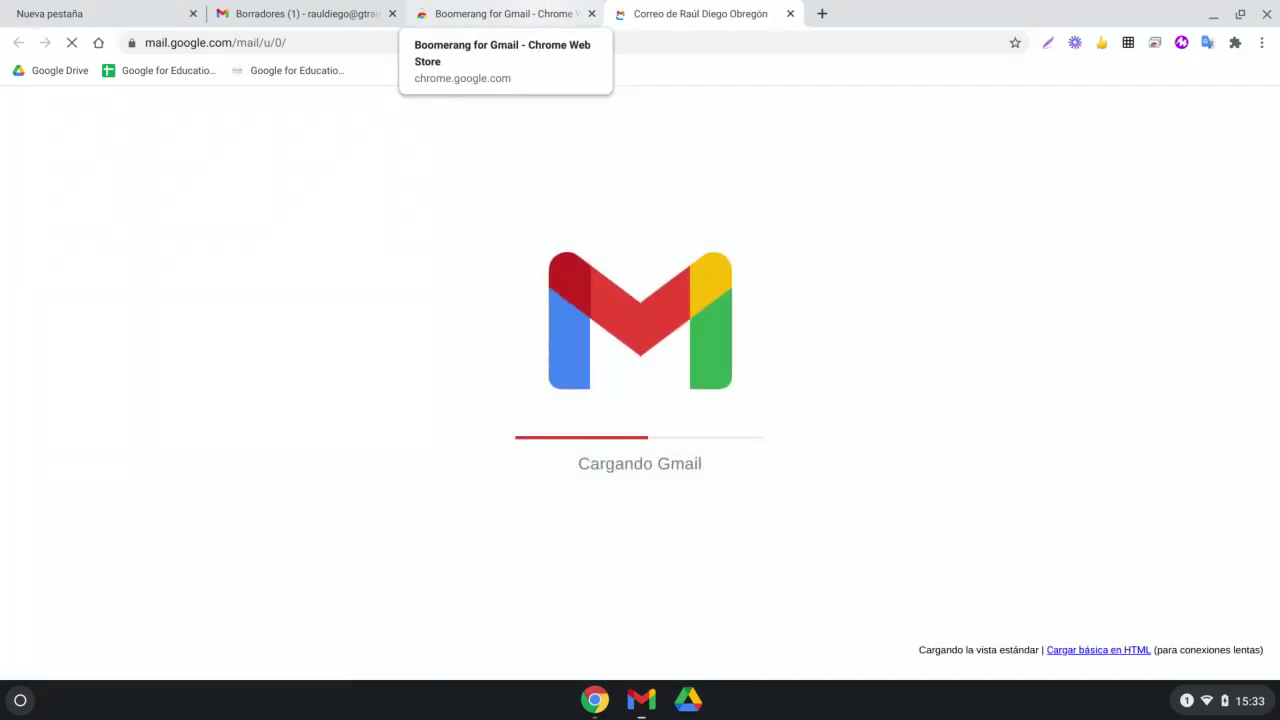
click(500, 14)
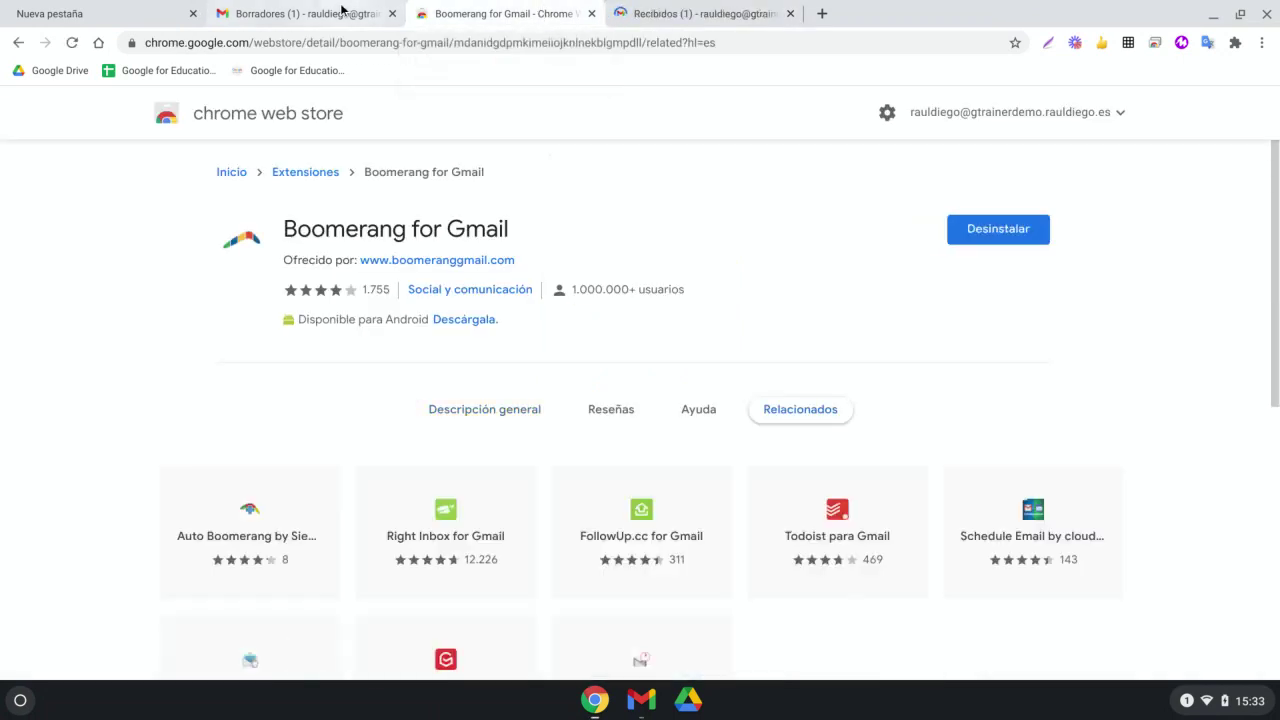
click(341, 9)
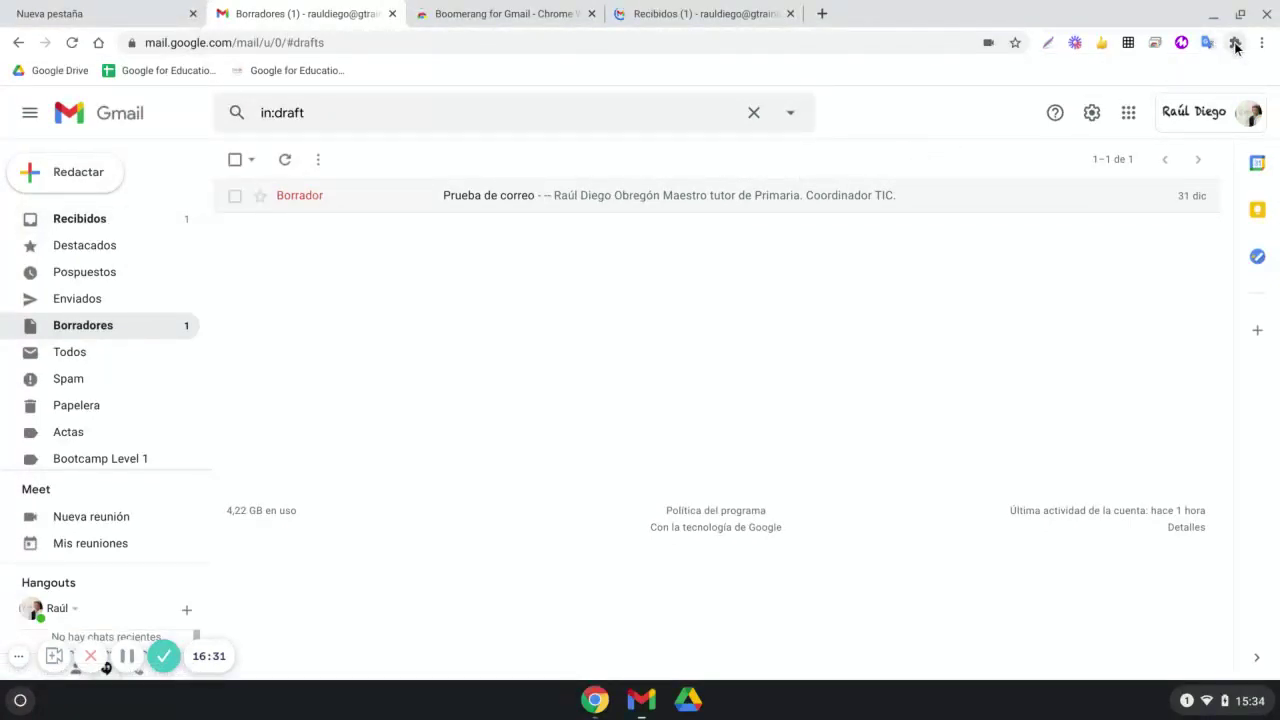
Pin Boomerang for Gmail to the browser toolbar, then return to the Recibidos inbox
click(1235, 44)
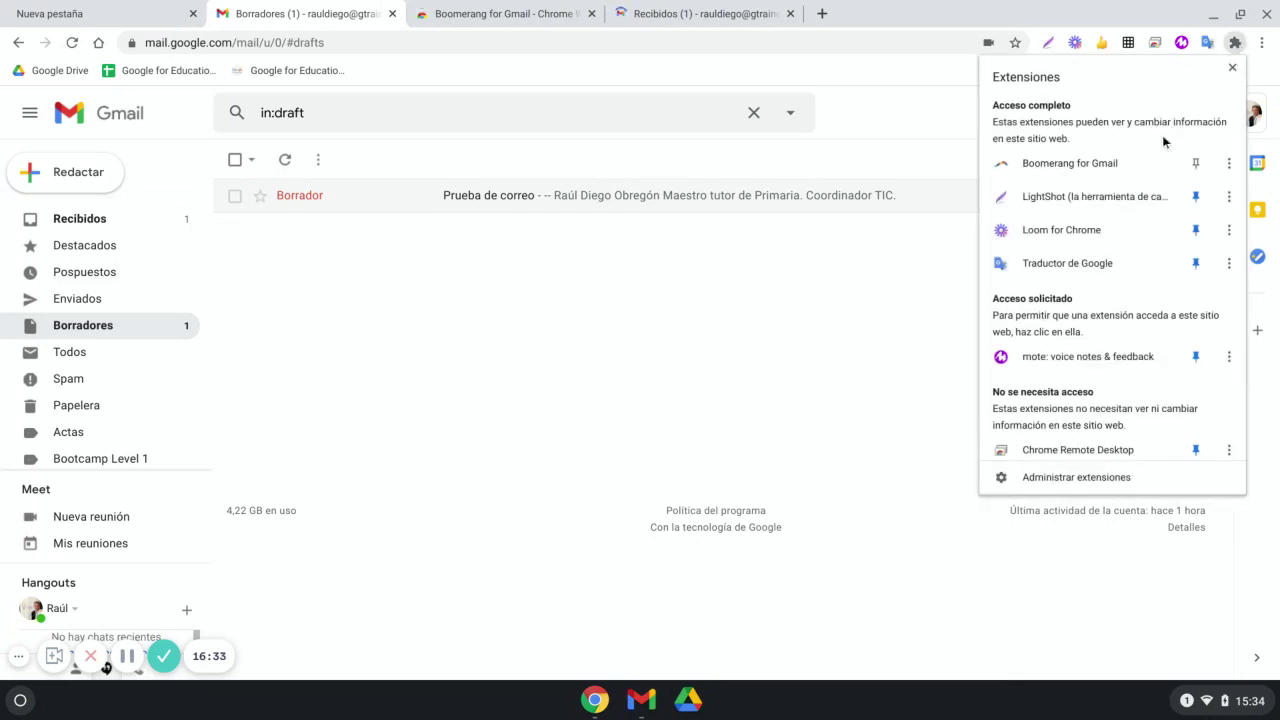
click(1195, 163)
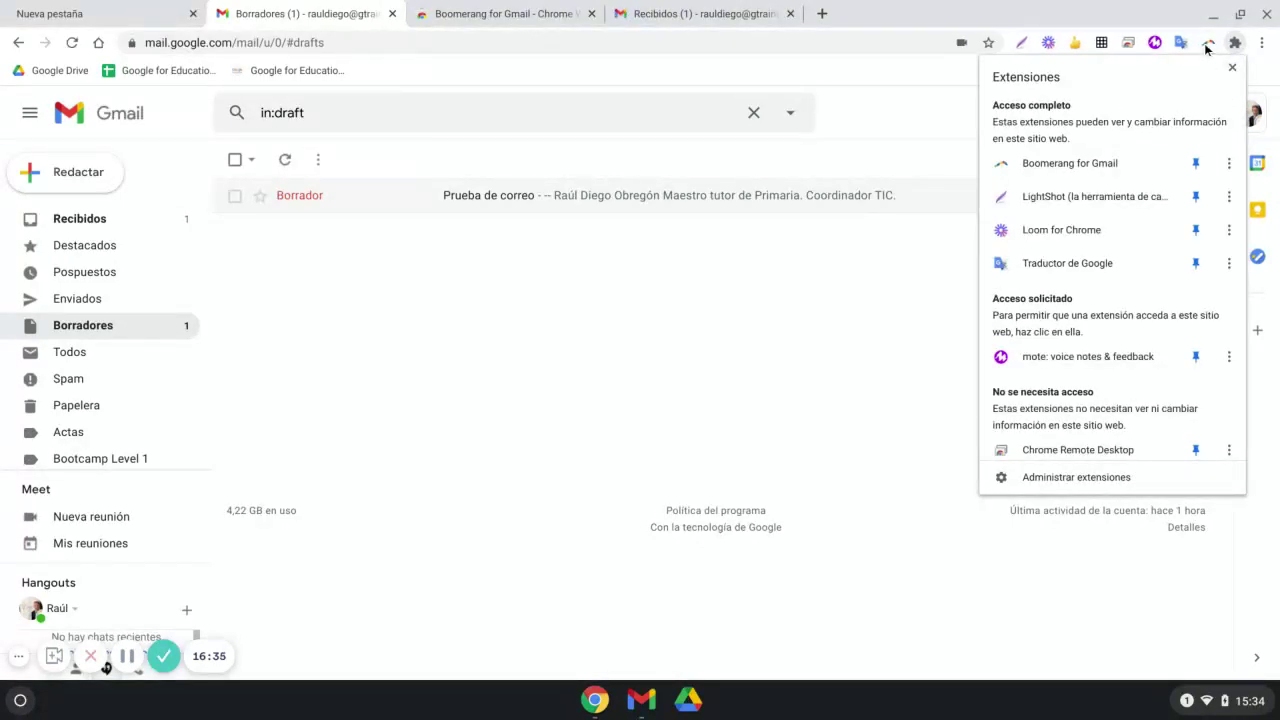
click(880, 272)
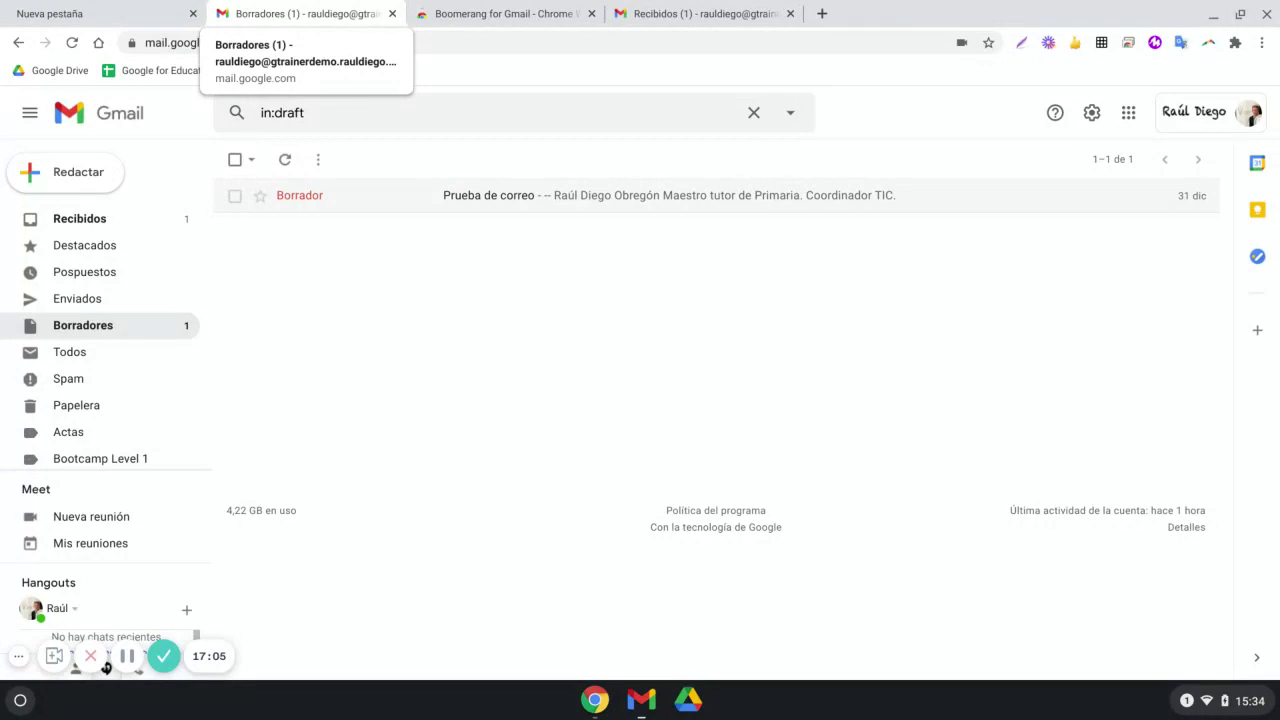
click(120, 219)
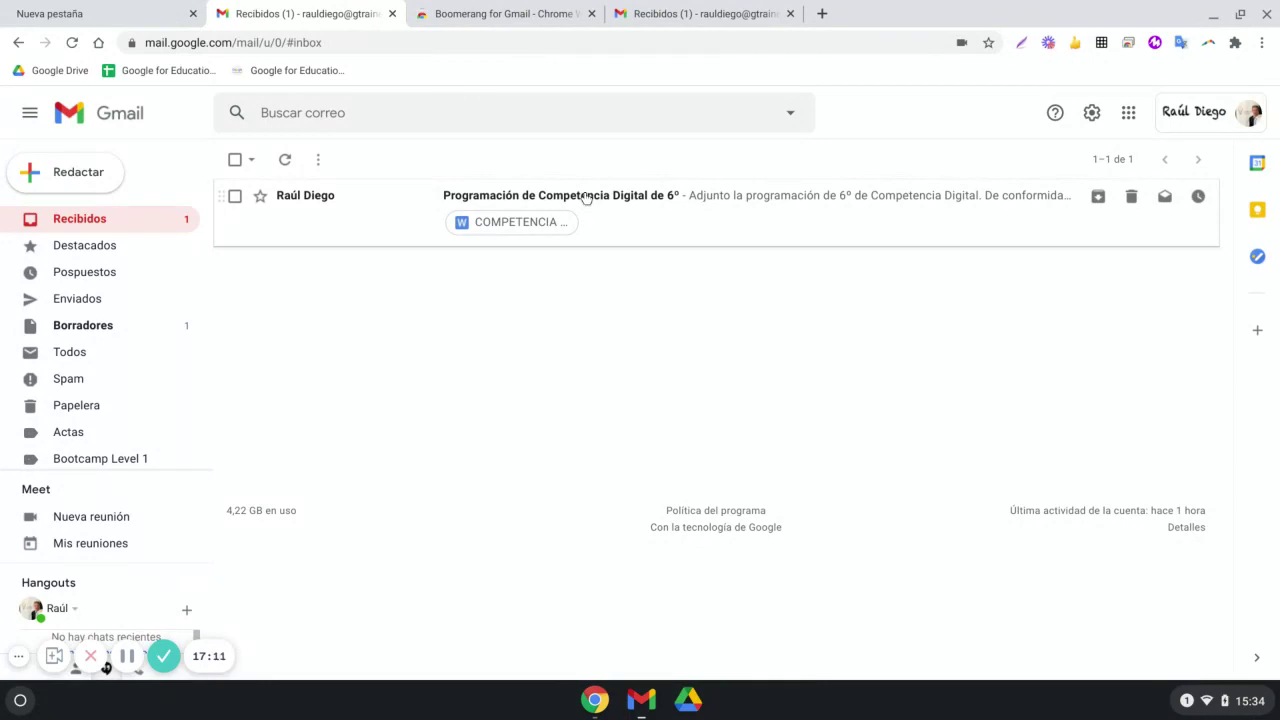
Open the 'Programación de Competencia Digital de 6º' email and scroll down to its attachment
click(586, 197)
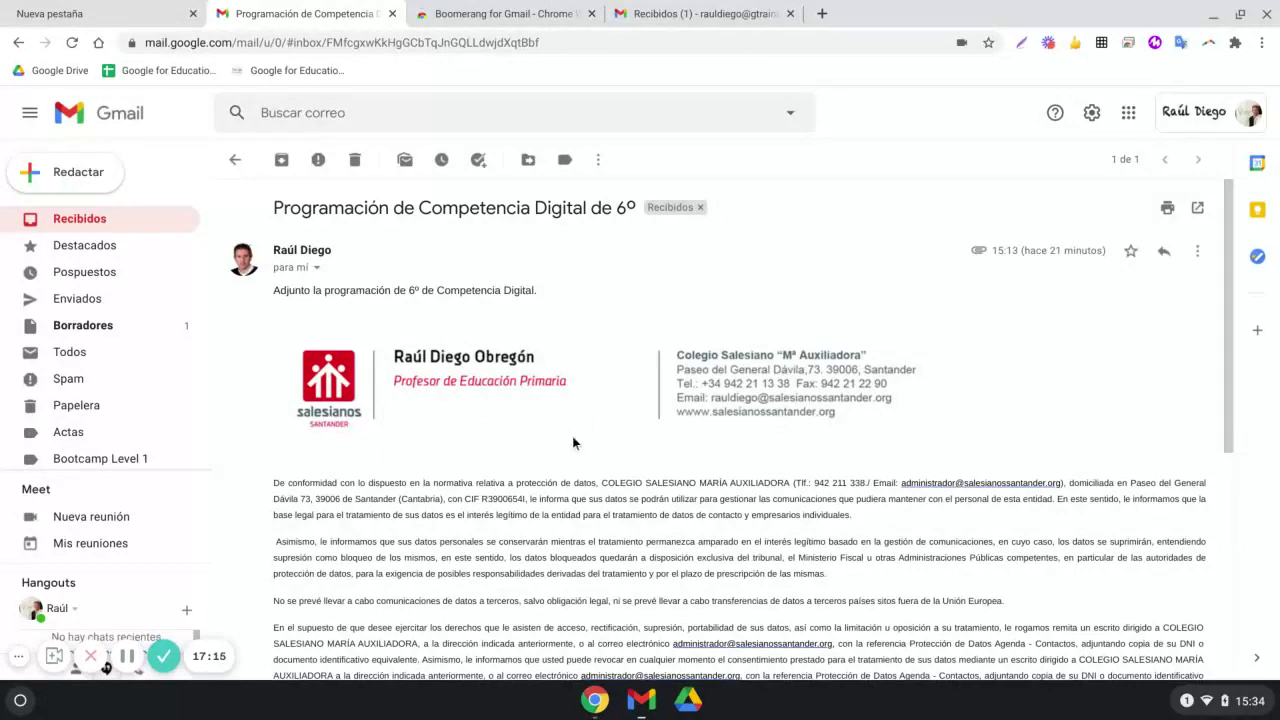
scroll(572, 434, down, 5)
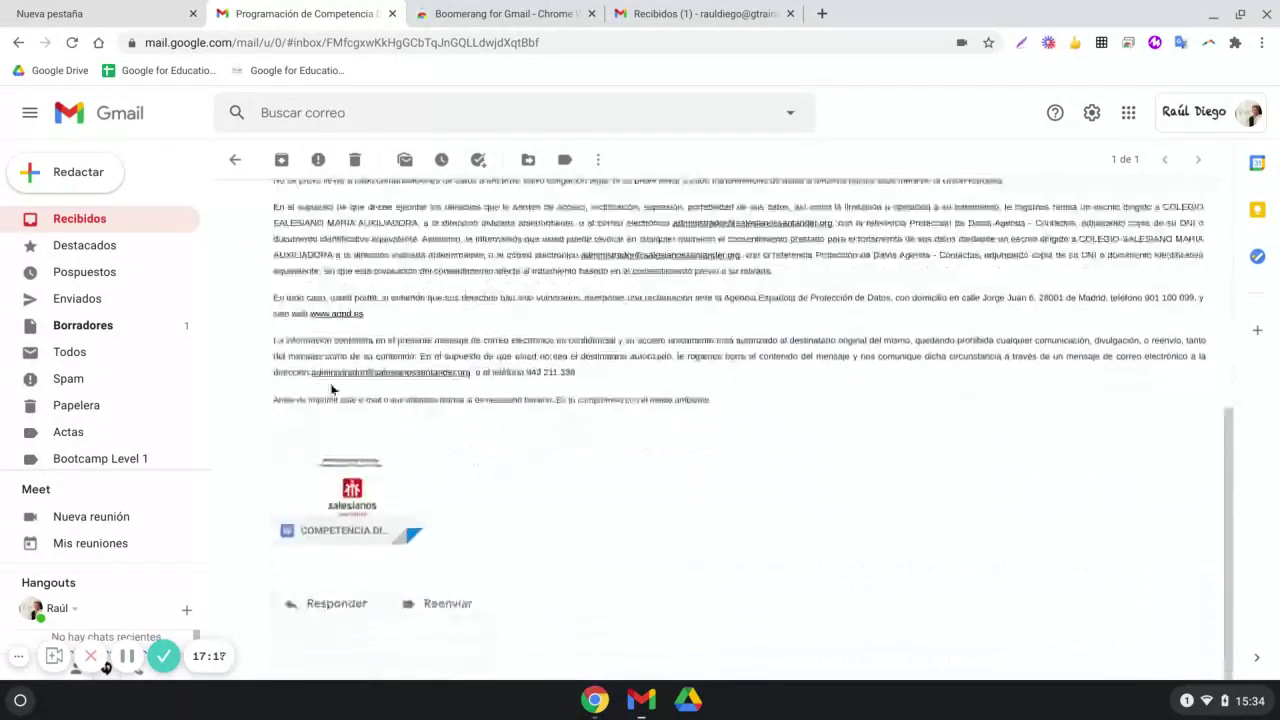
mouse_move(341, 496)
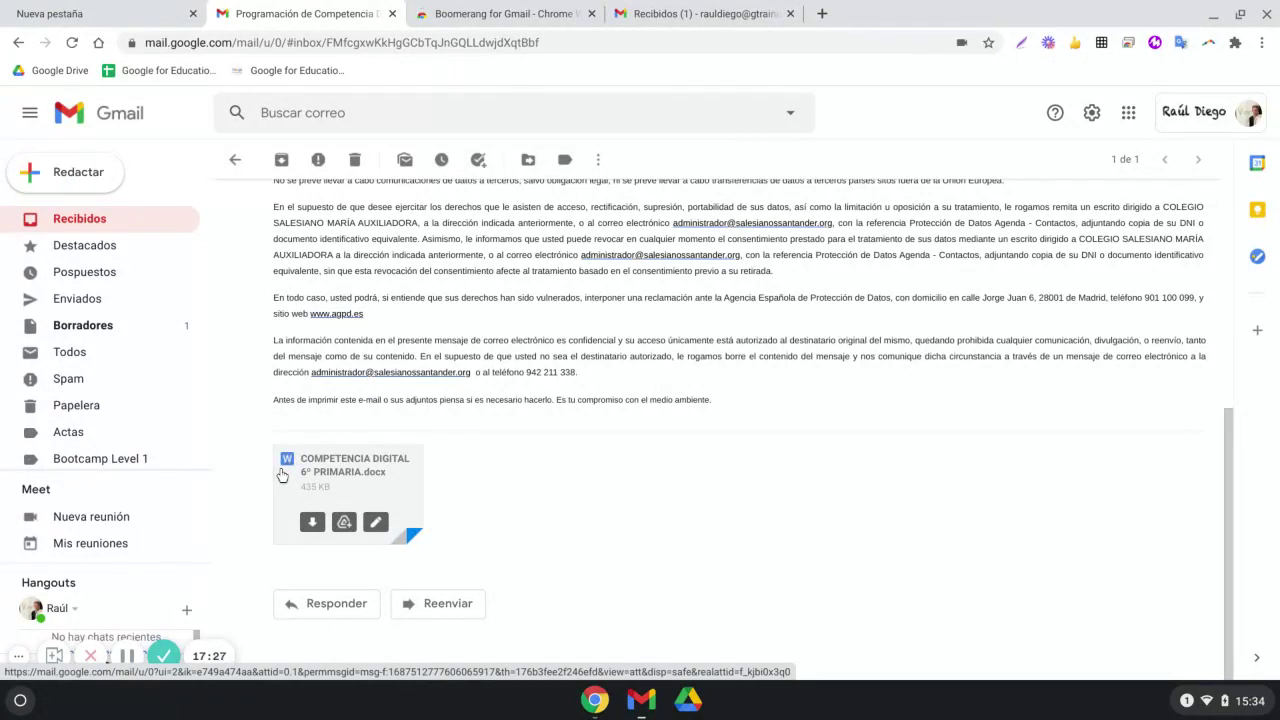
Download COMPETENCIA DIGITAL 6º PRIMARIA.docx and return to the top of the email
click(316, 528)
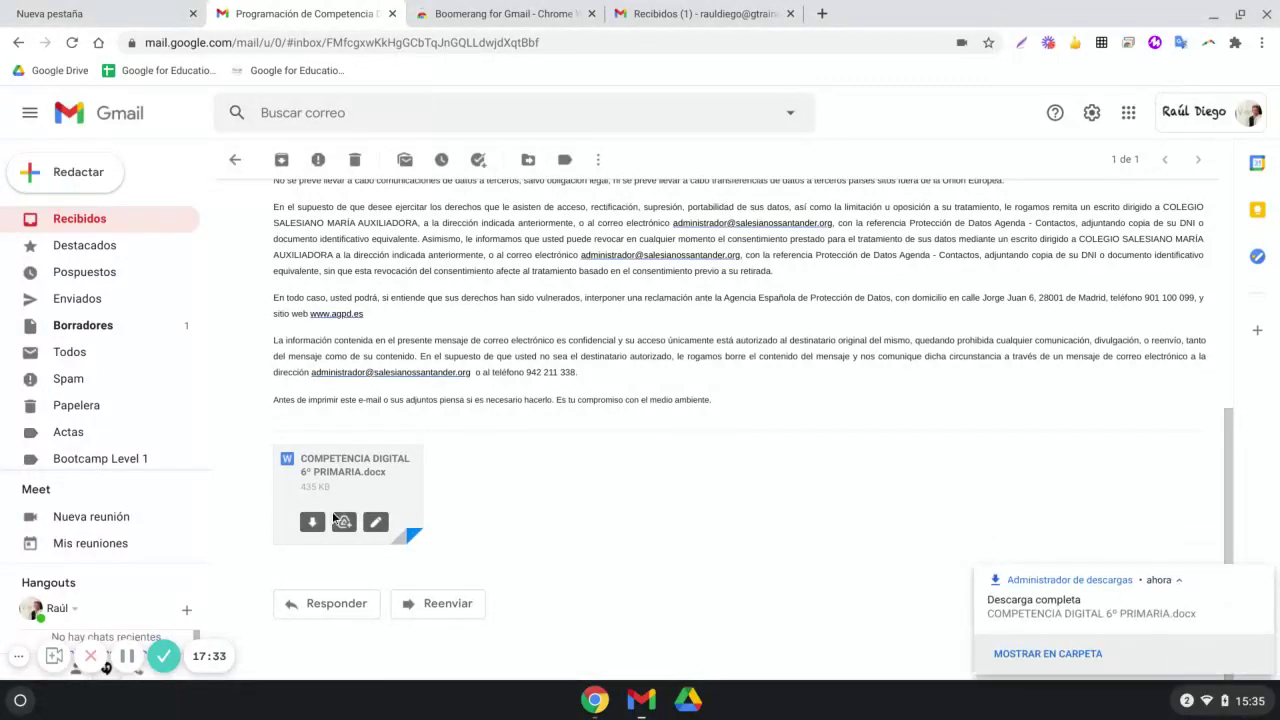
scroll(496, 446, up, 10)
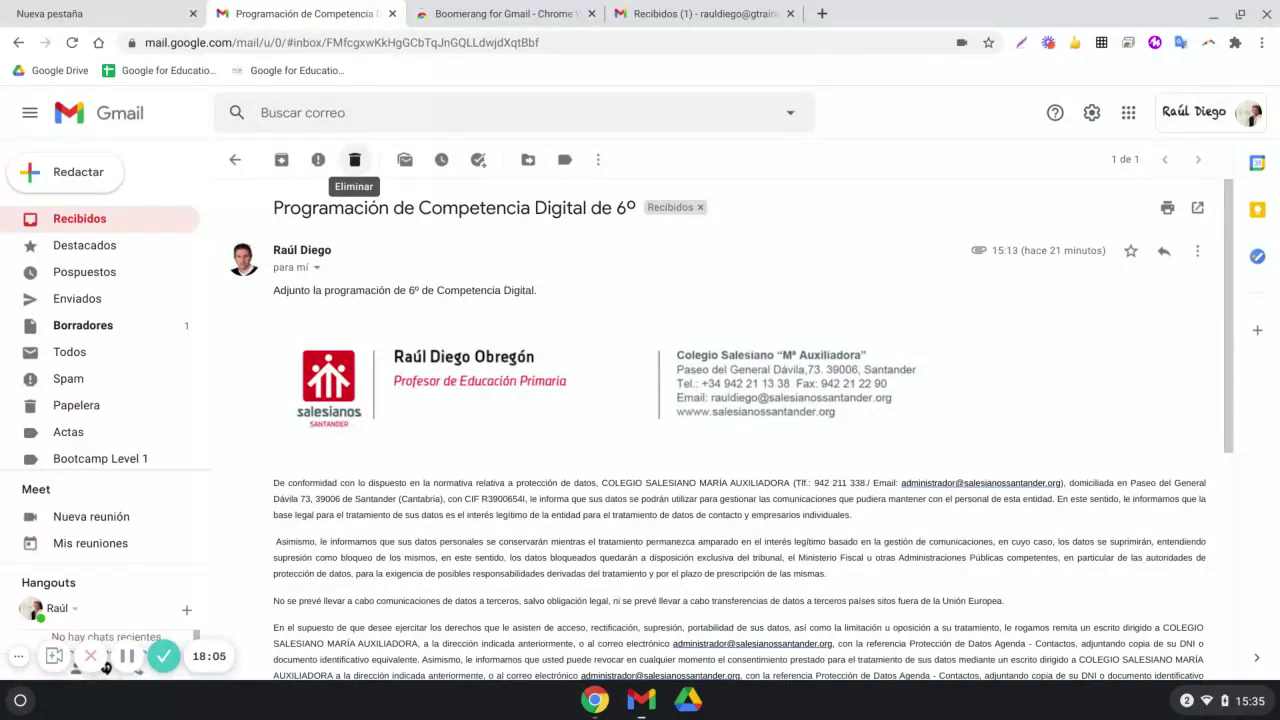
Mark the Competencia Digital email unread, reopen it, and dismiss Posponer without snoozing
click(405, 160)
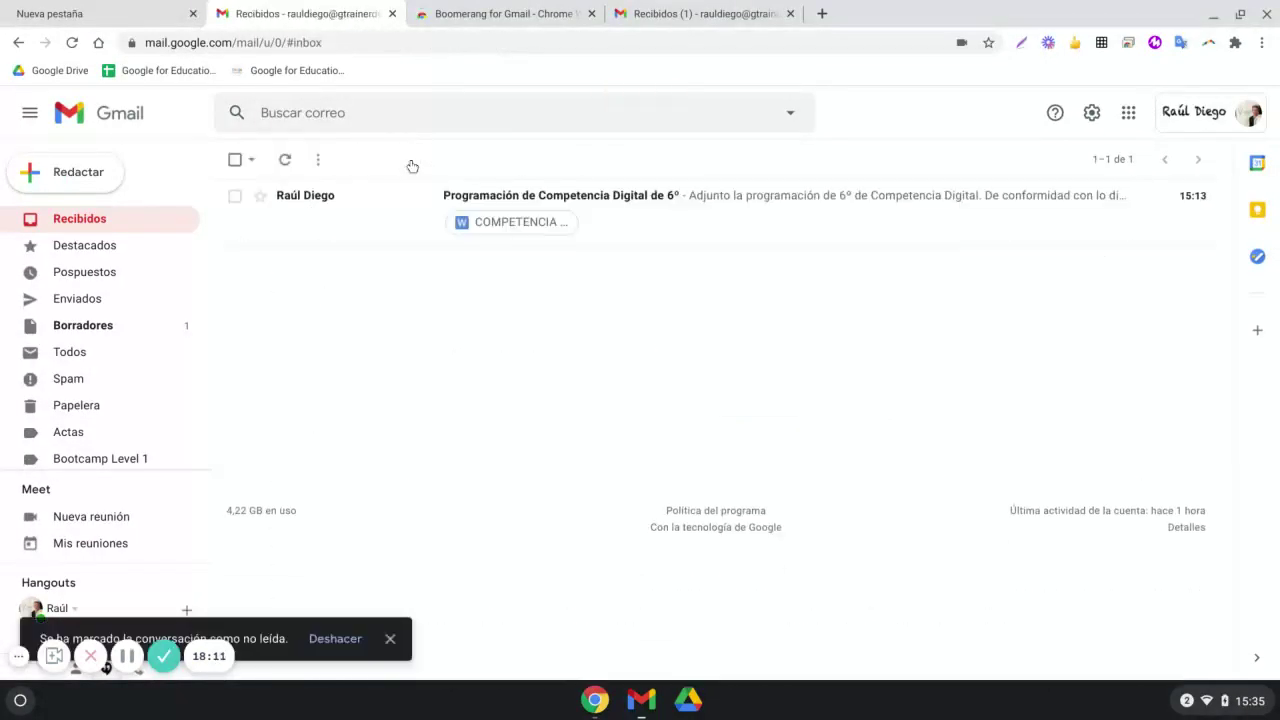
click(480, 205)
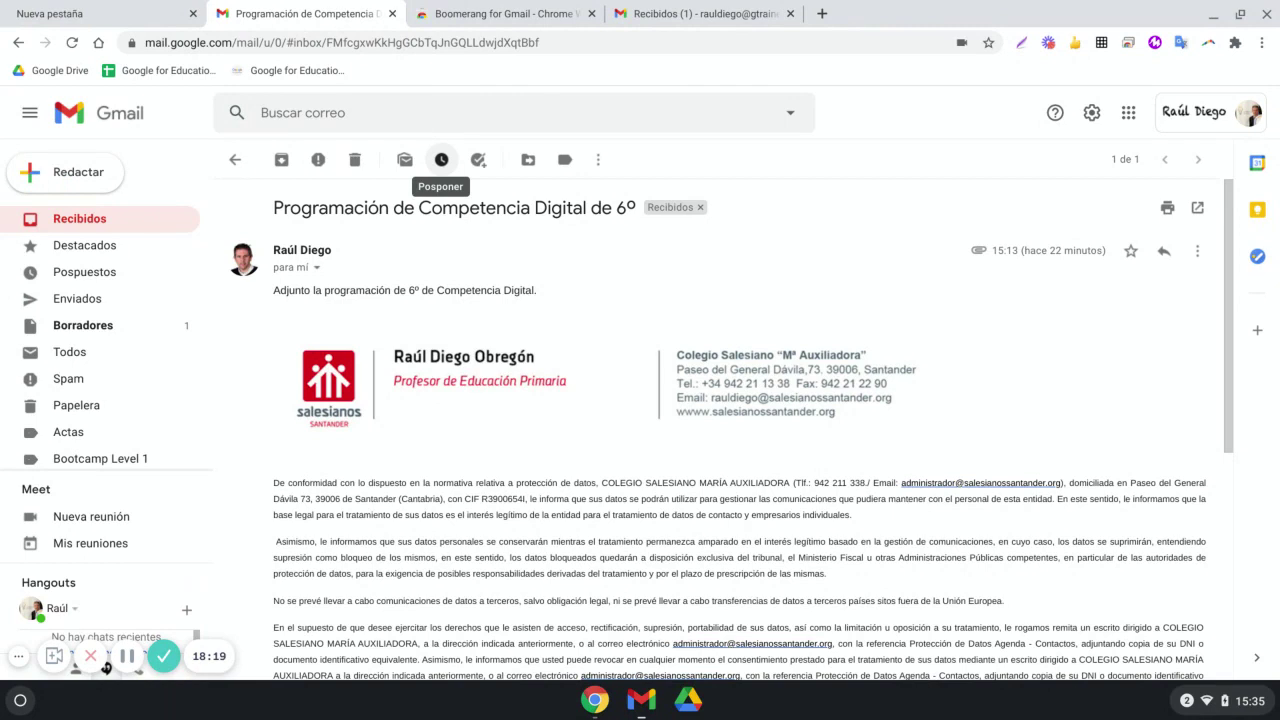
click(441, 160)
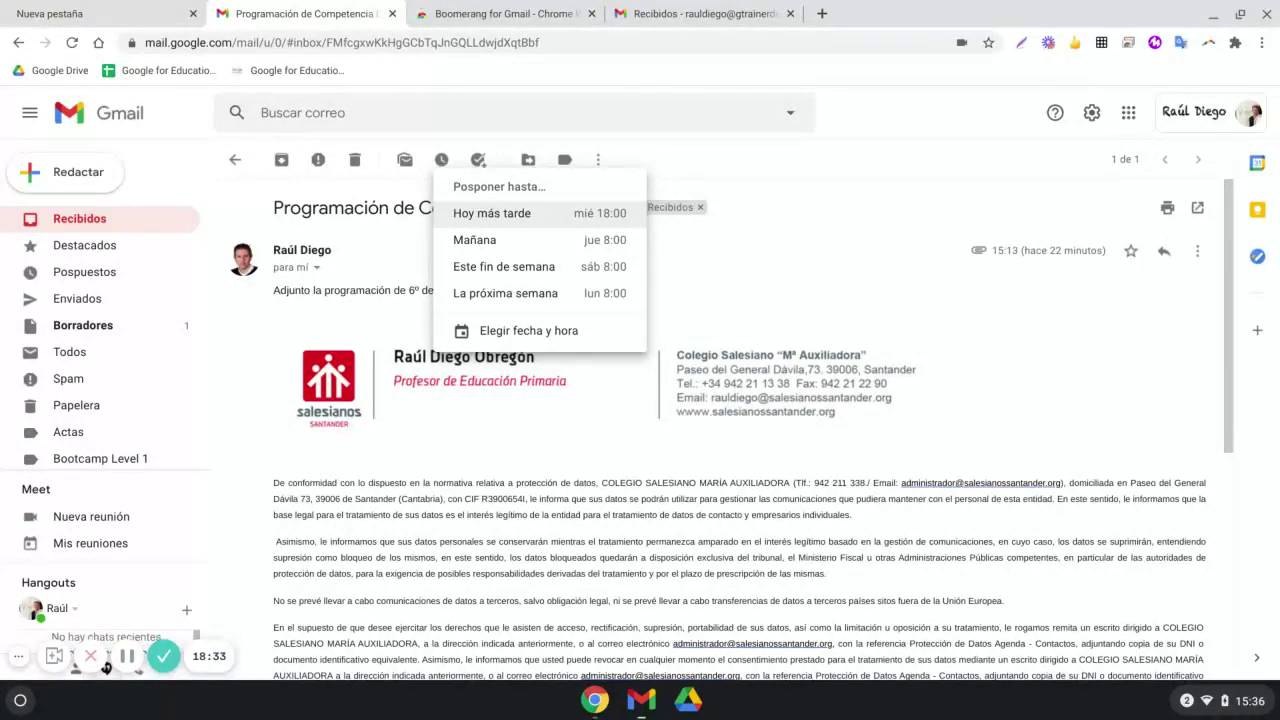
click(642, 155)
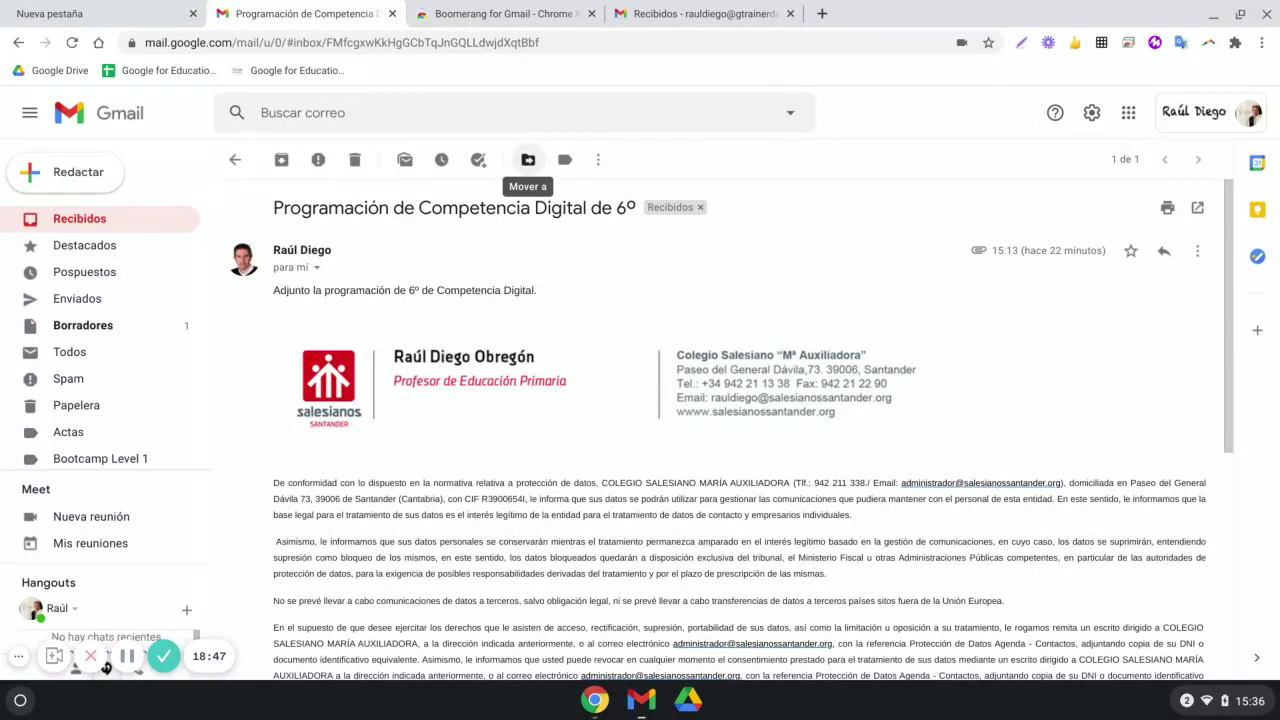
Create the label 'Programaciones' from the Move to menu and file the email into it
click(528, 160)
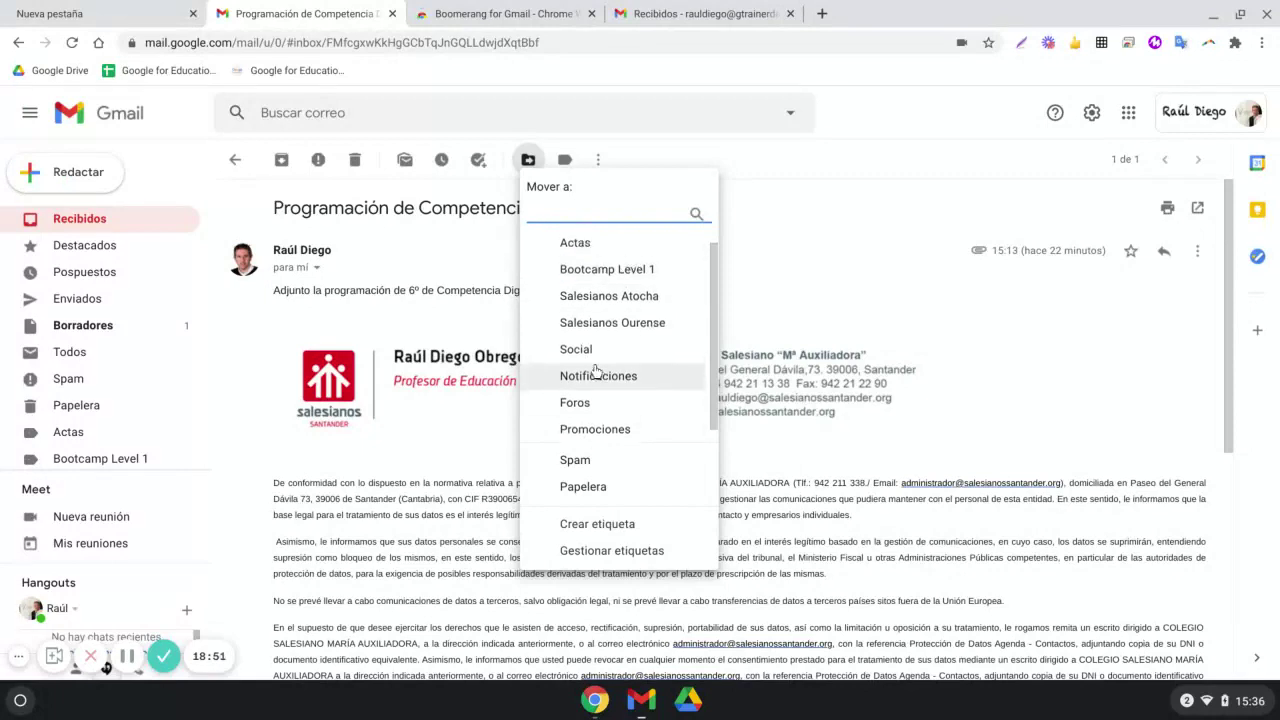
click(597, 524)
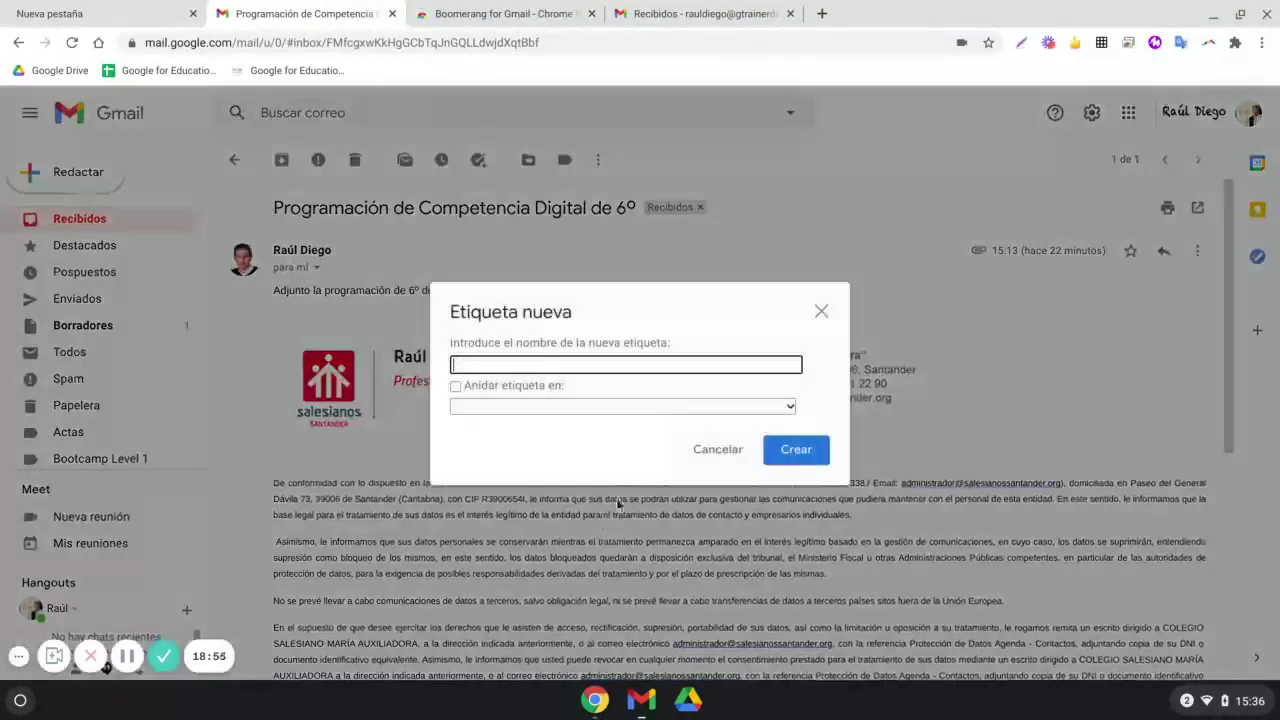
text(Pro)
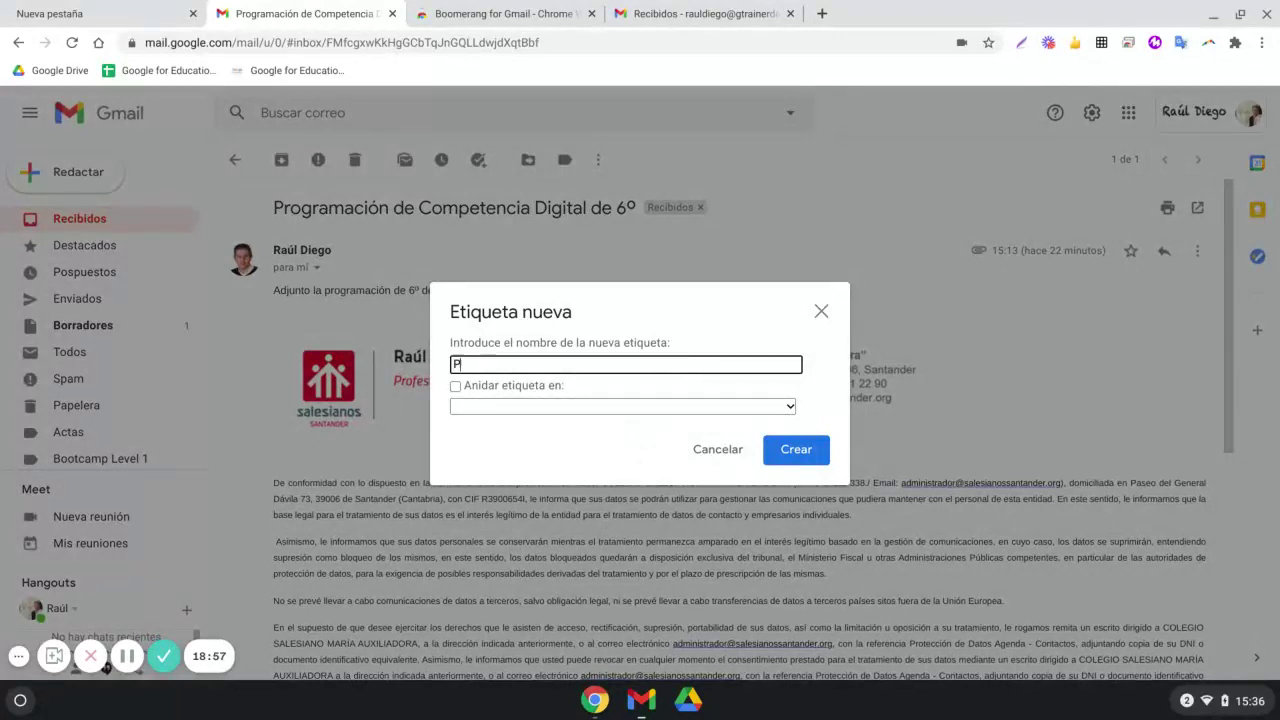
text(gramacuon)
key(BackSpace)
key(BackSpace)
key(BackSpace)
text(ciones)
click(796, 450)
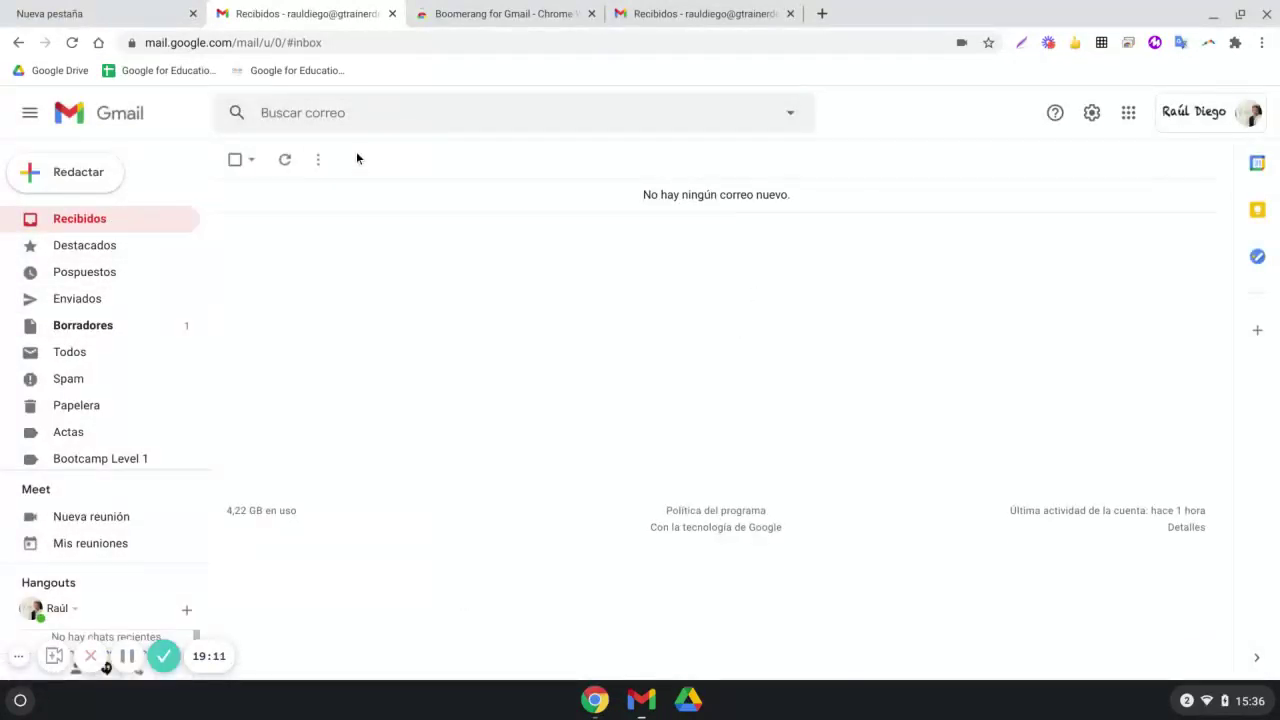
scroll(106, 457, down, 3)
click(76, 456)
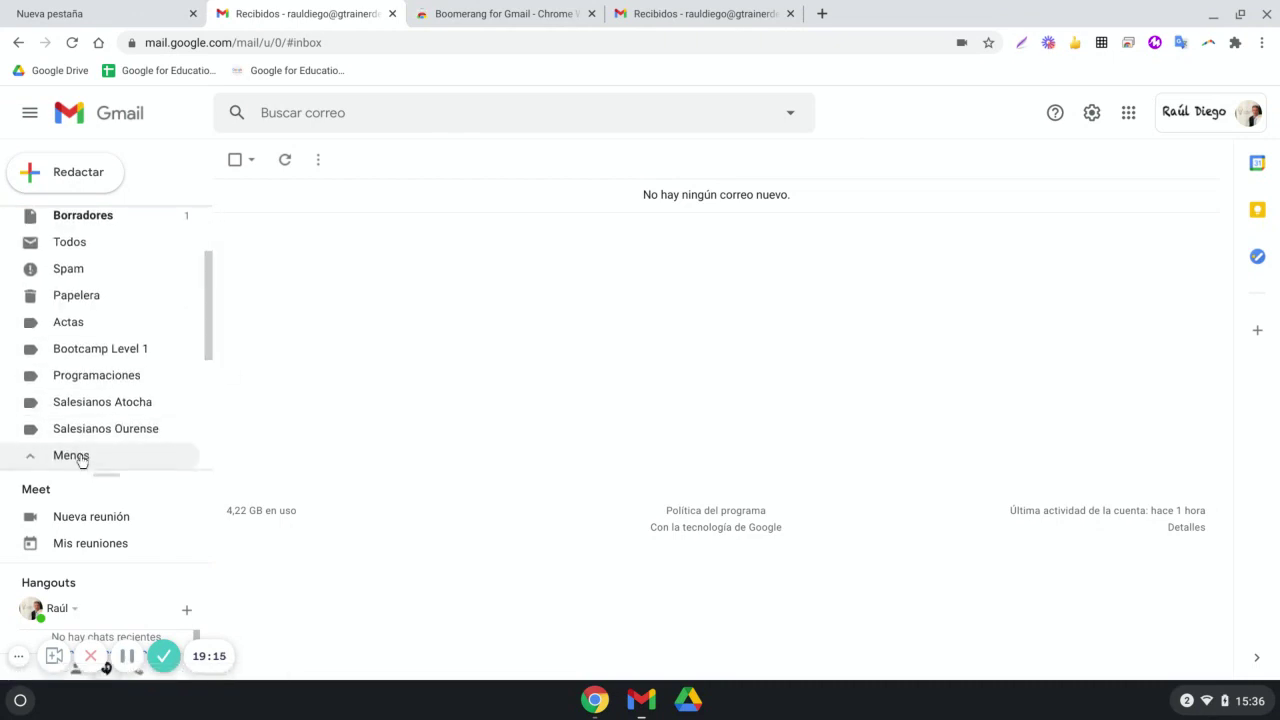
scroll(95, 445, down, 4)
click(106, 318)
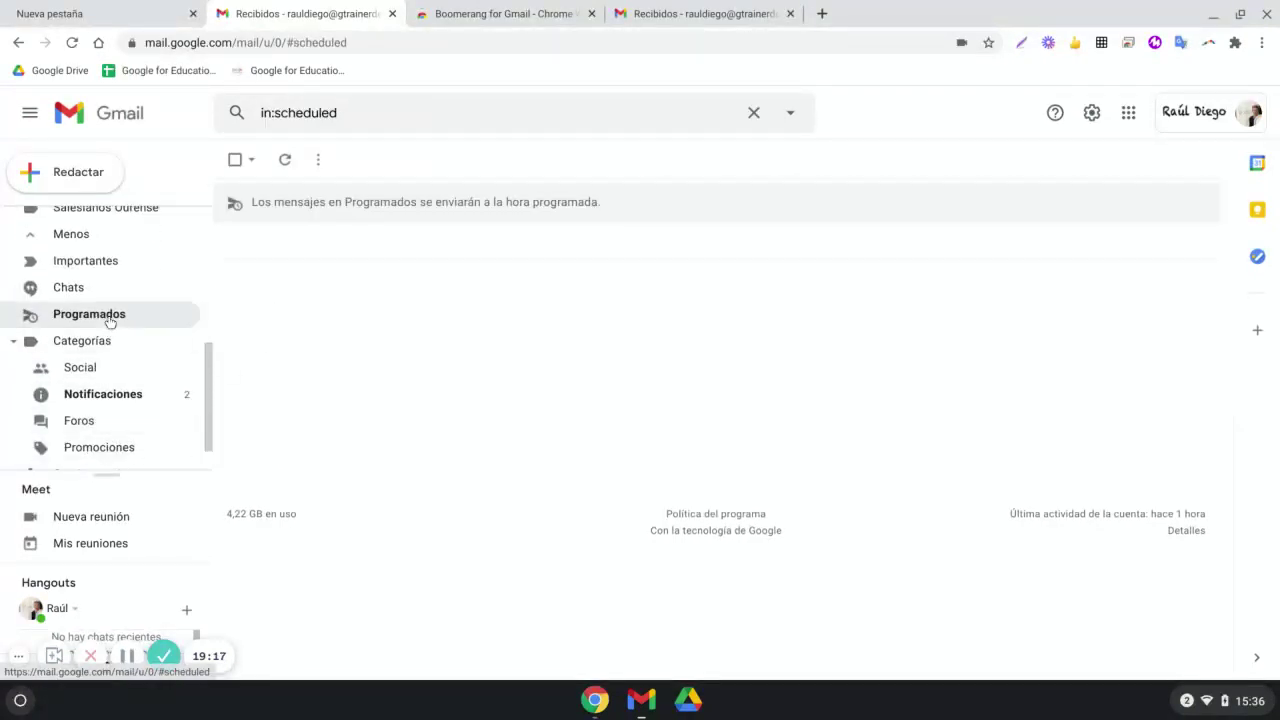
scroll(104, 406, down, 1)
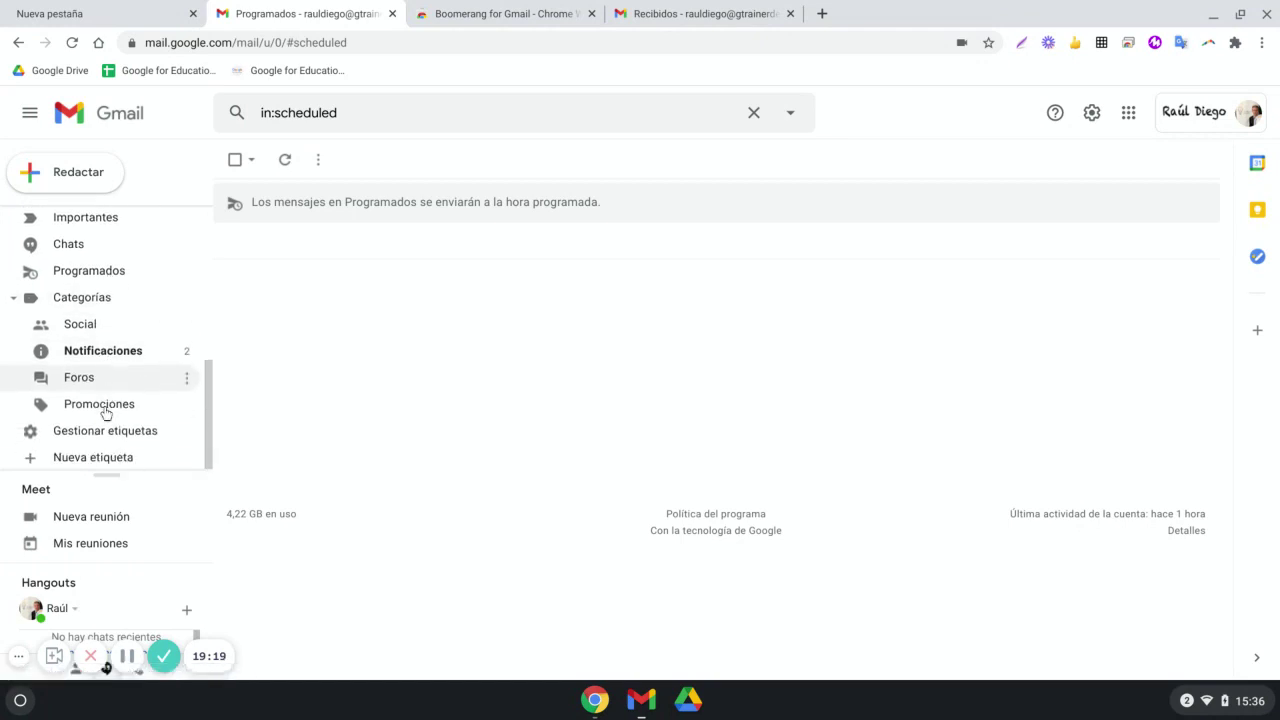
scroll(108, 400, up, 4)
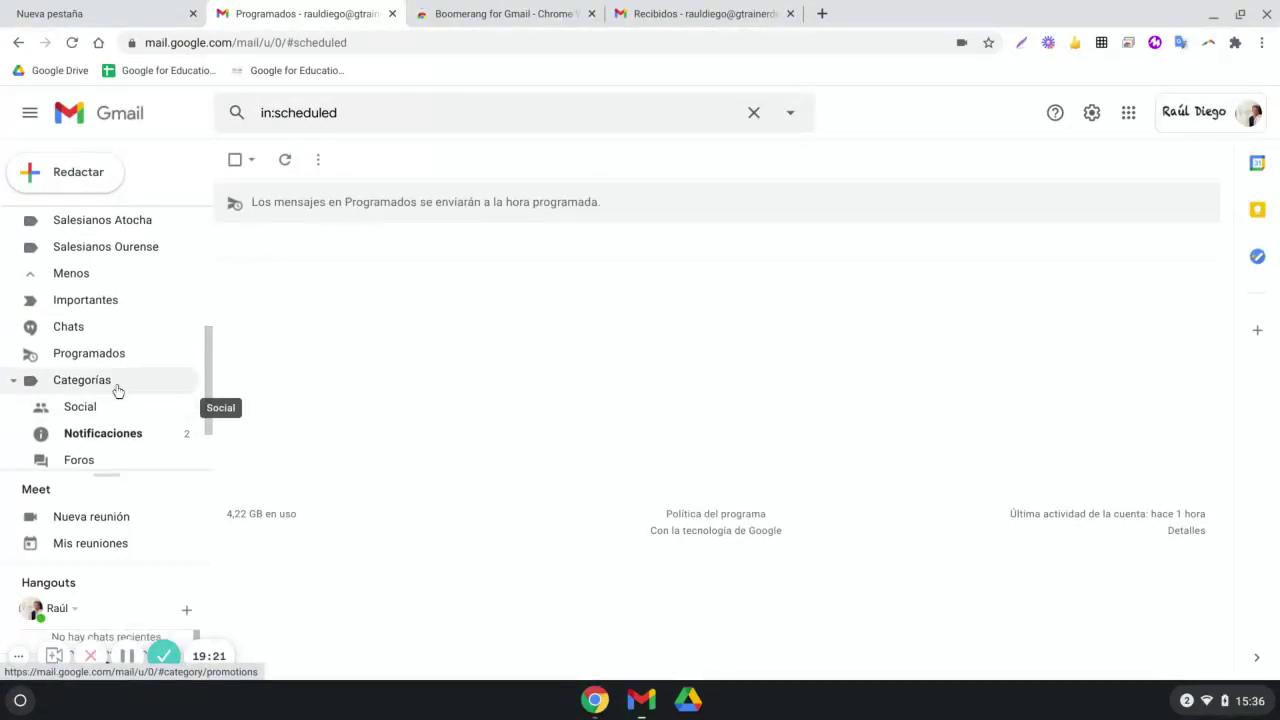
scroll(108, 368, up, 3)
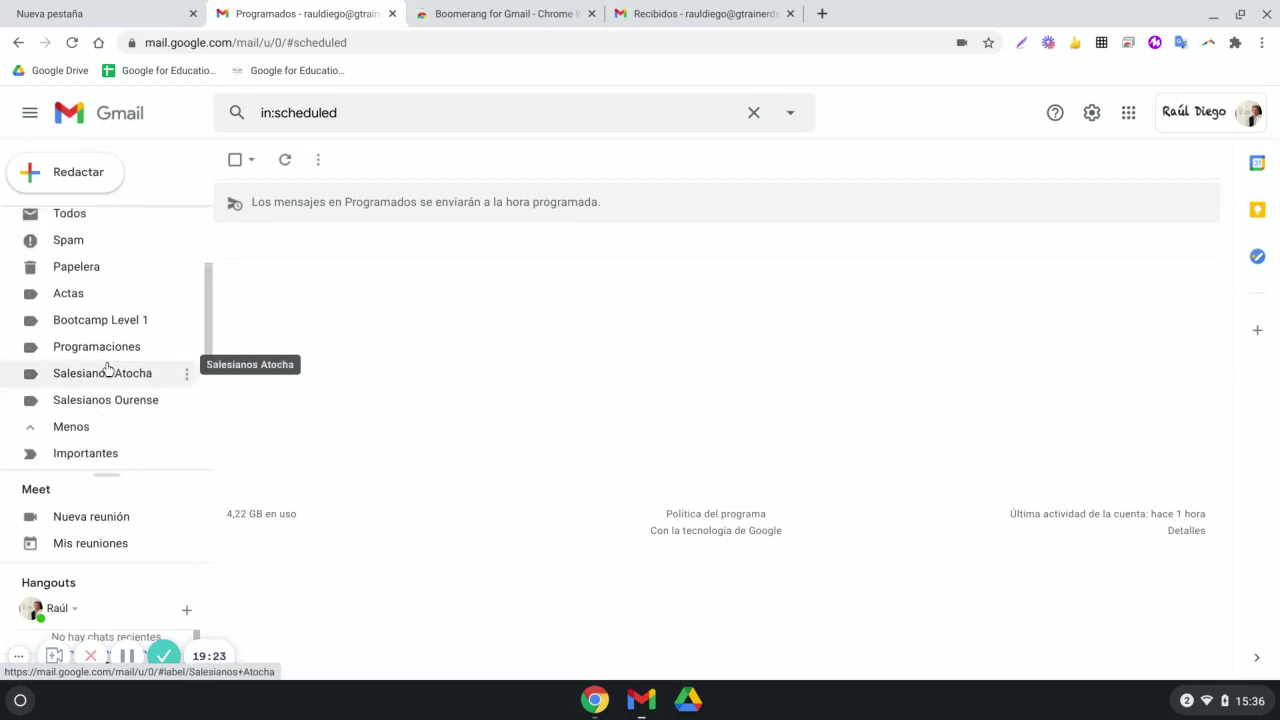
click(96, 376)
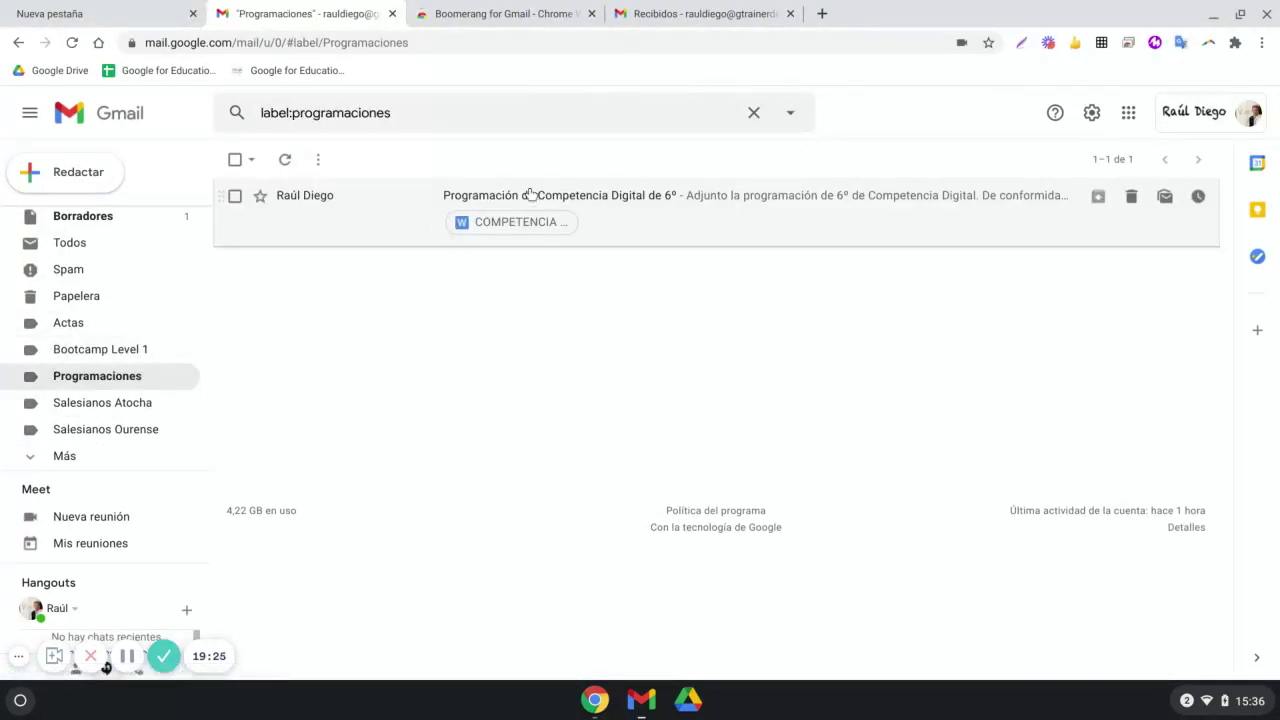
click(530, 196)
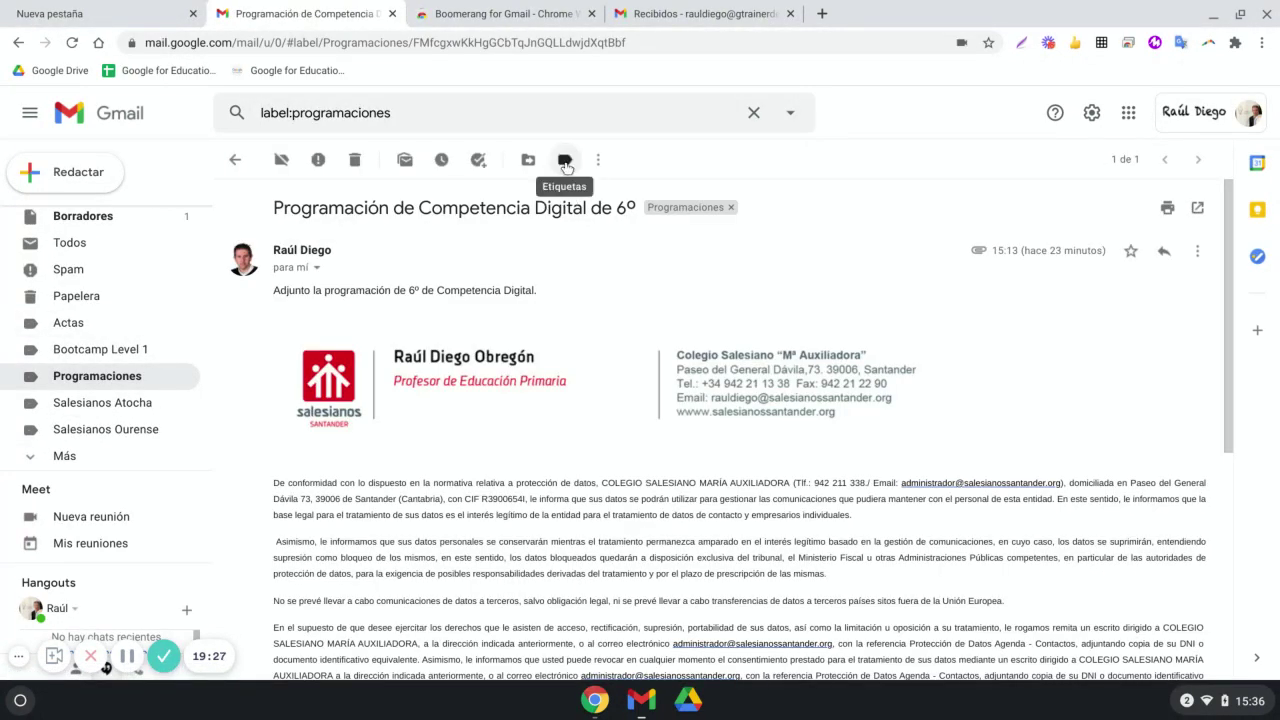
click(566, 161)
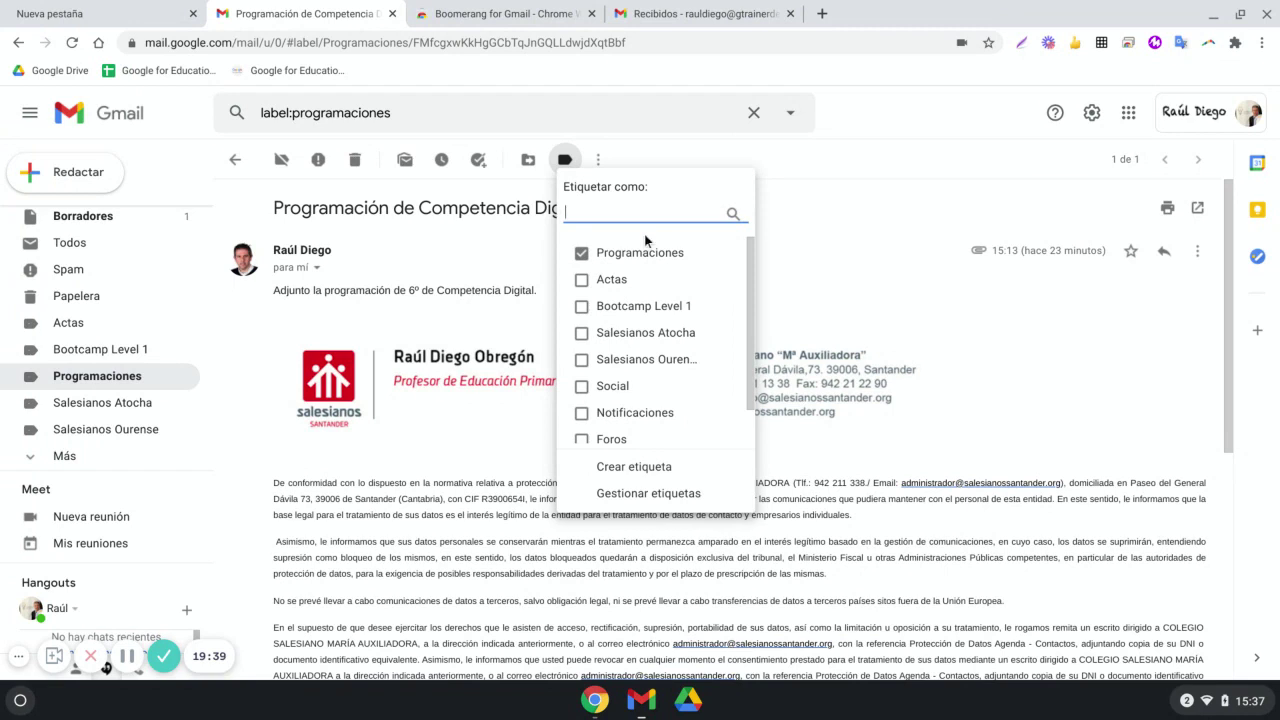
click(245, 160)
drag(395, 113, 248, 110)
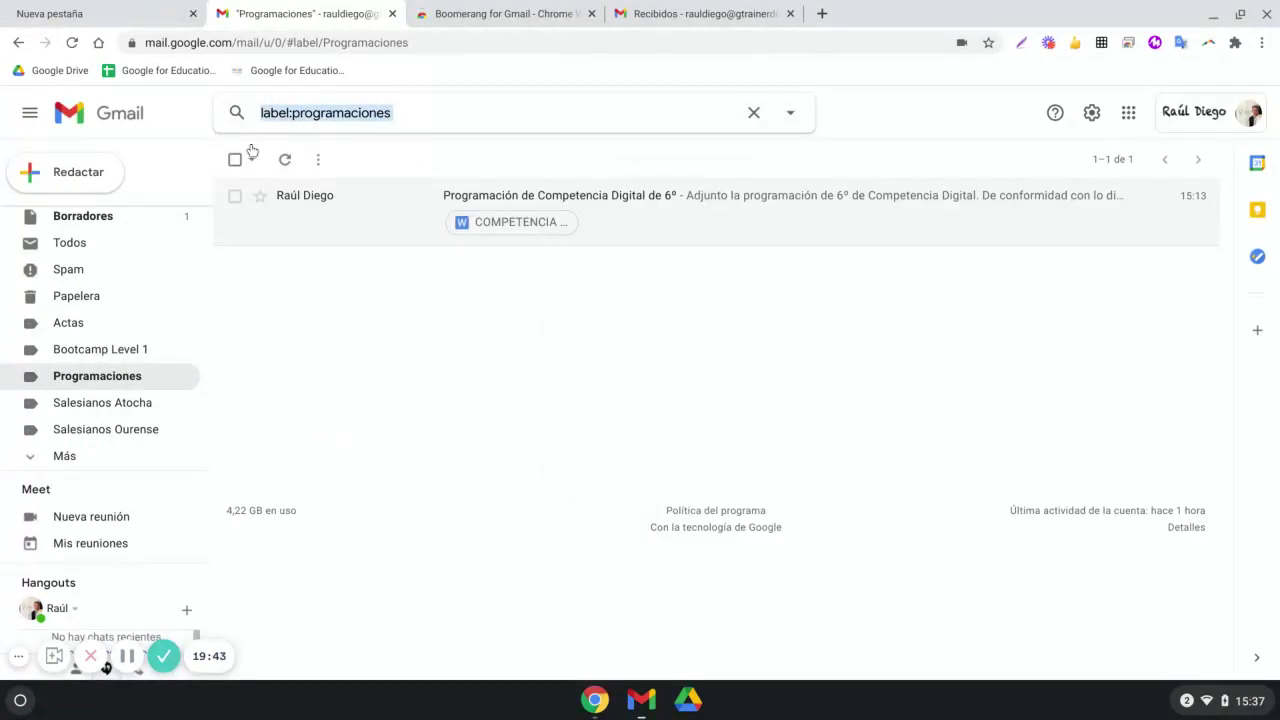
key(BackSpace)
click(1018, 331)
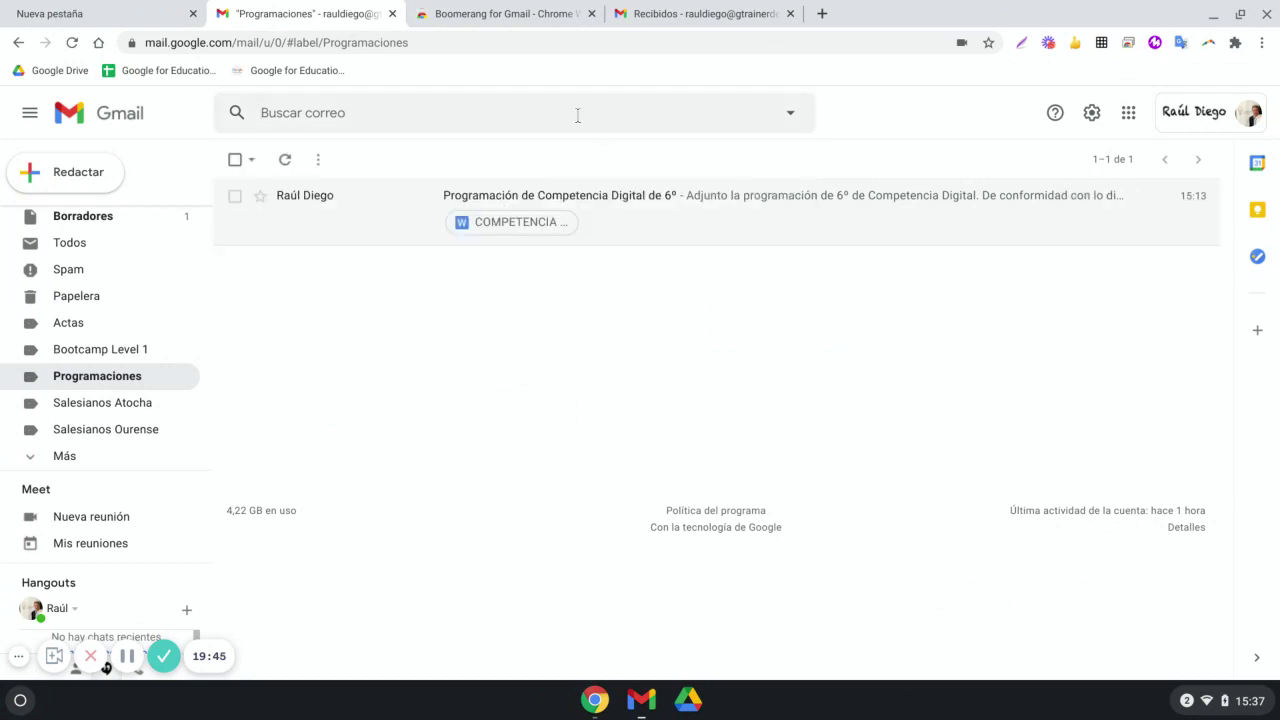
click(571, 112)
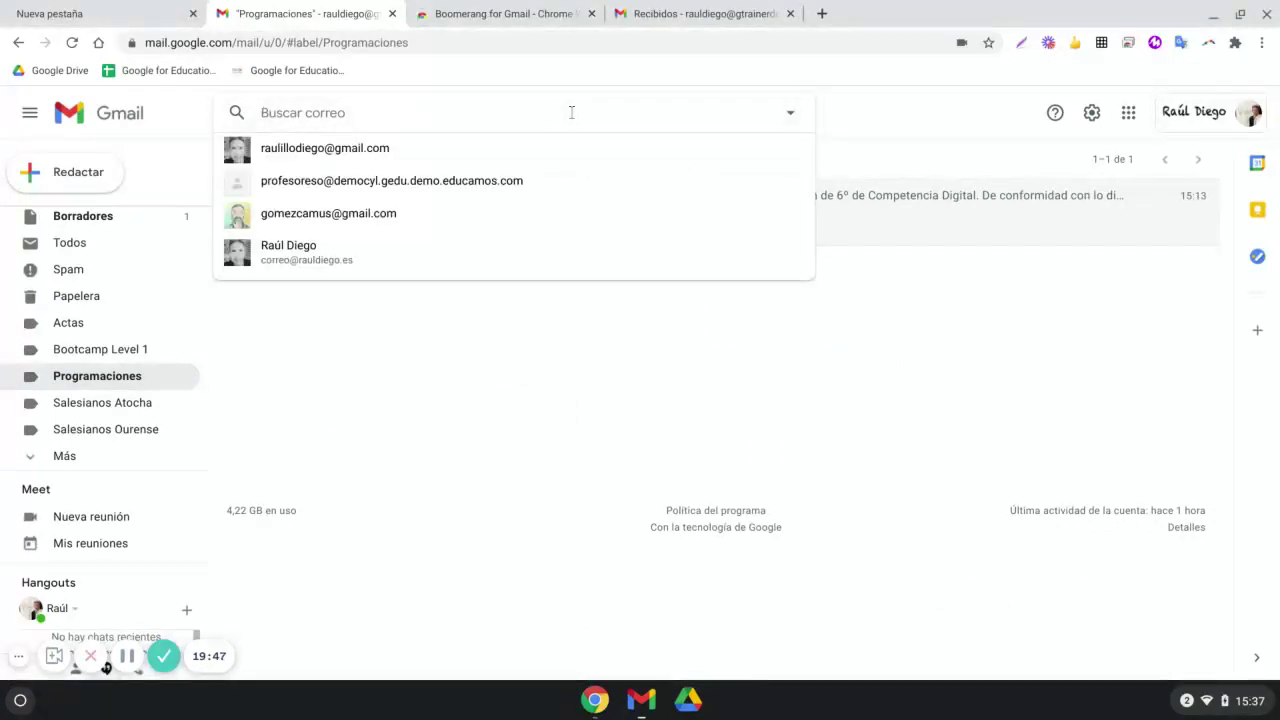
click(520, 378)
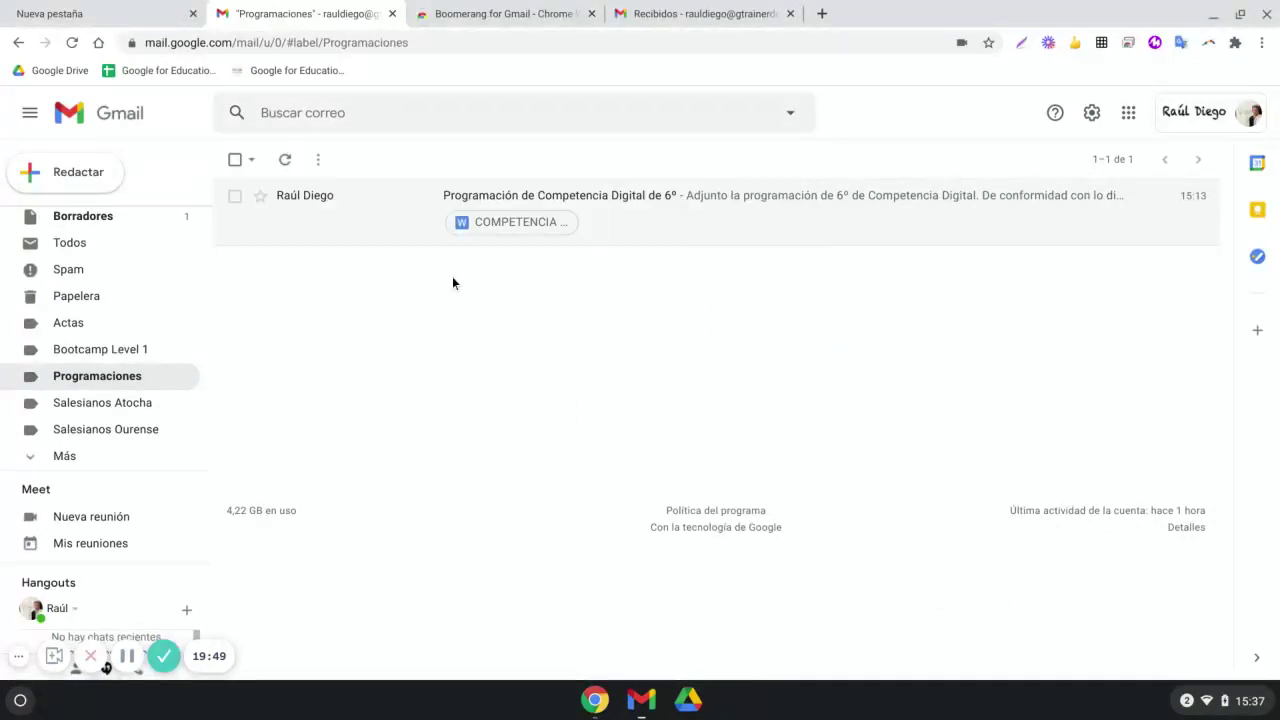
click(234, 195)
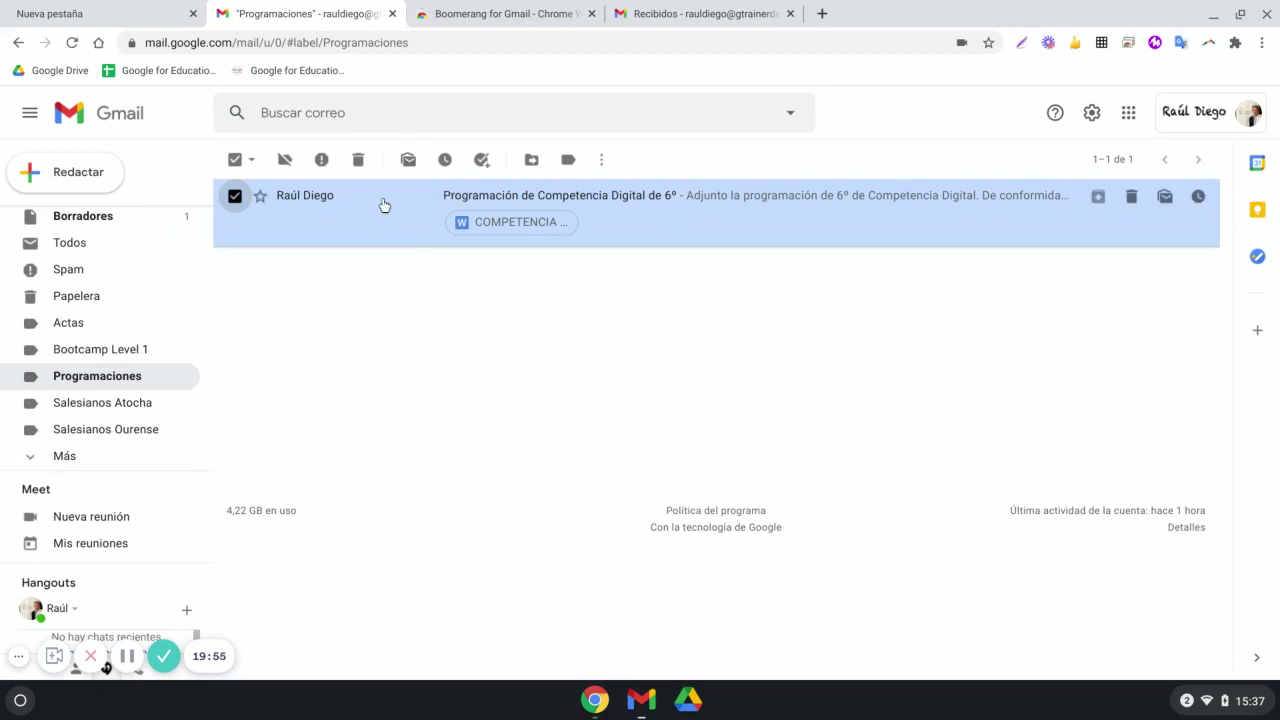
key(g)
key(d)
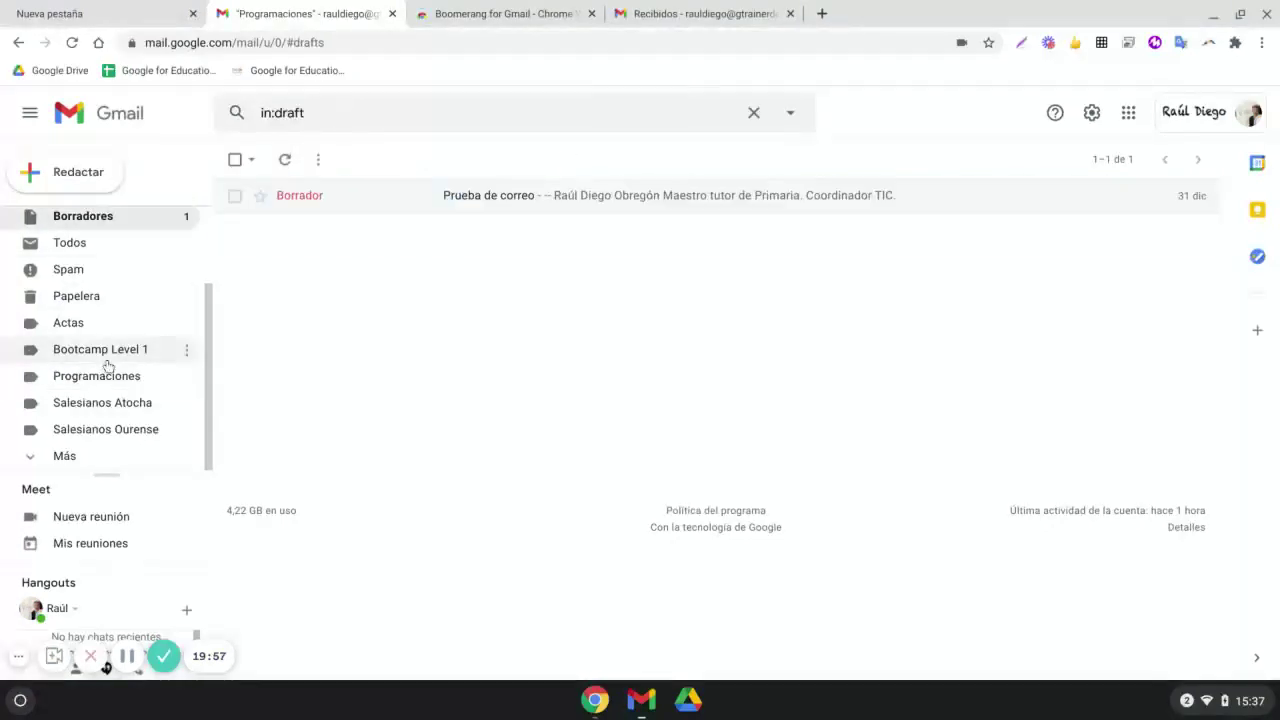
scroll(123, 228, up, 2)
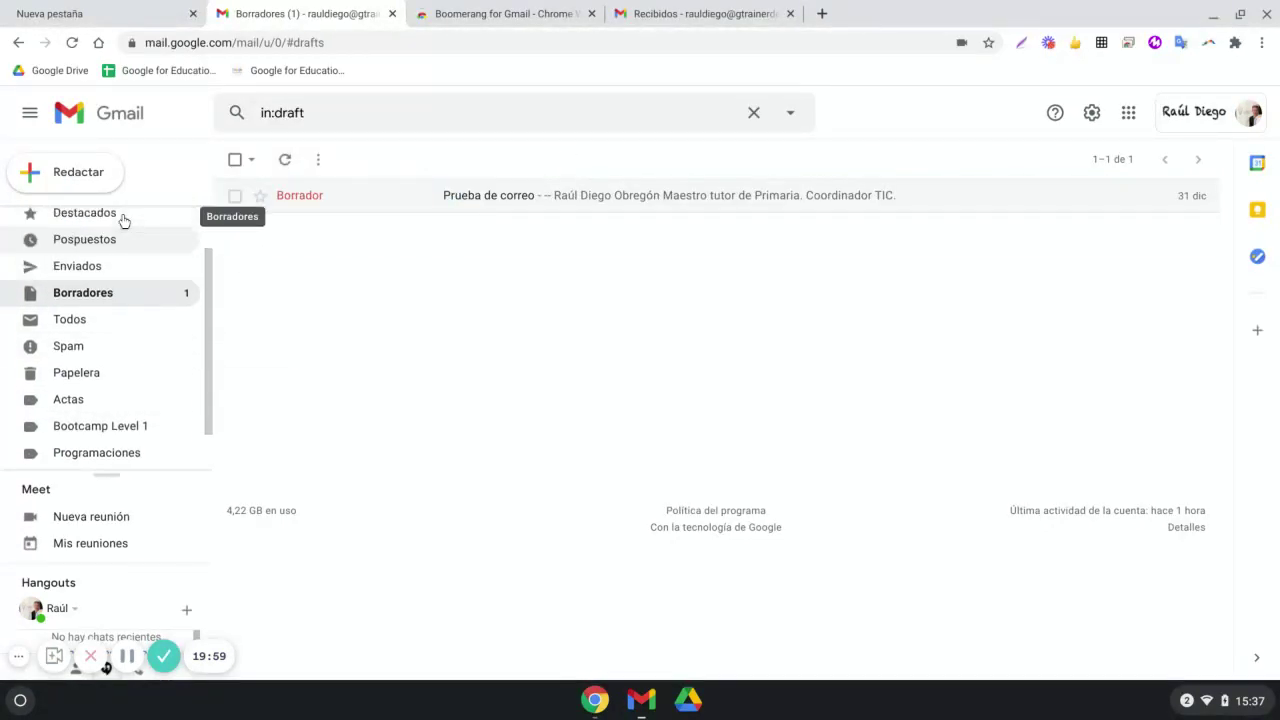
click(120, 222)
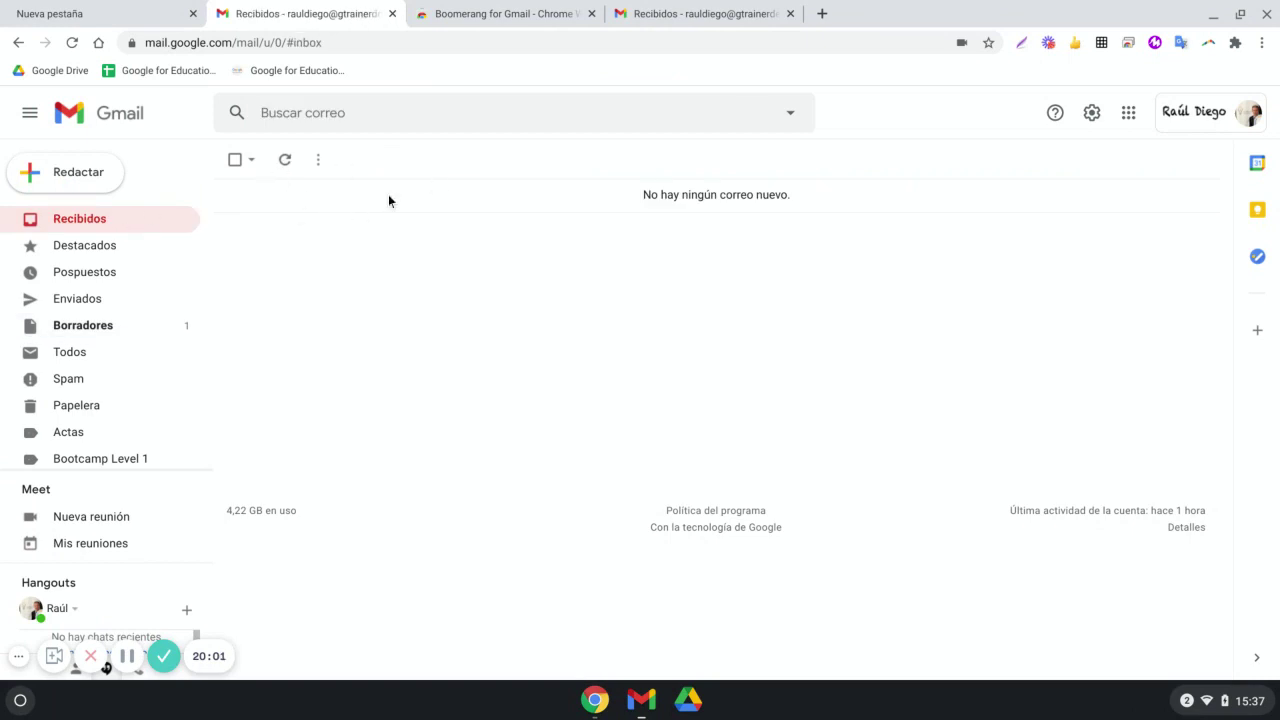
Search mail for 'programaciones', accept the spelling suggestion, and open the Competencia Digital 6º result
click(396, 114)
text(ptogramc)
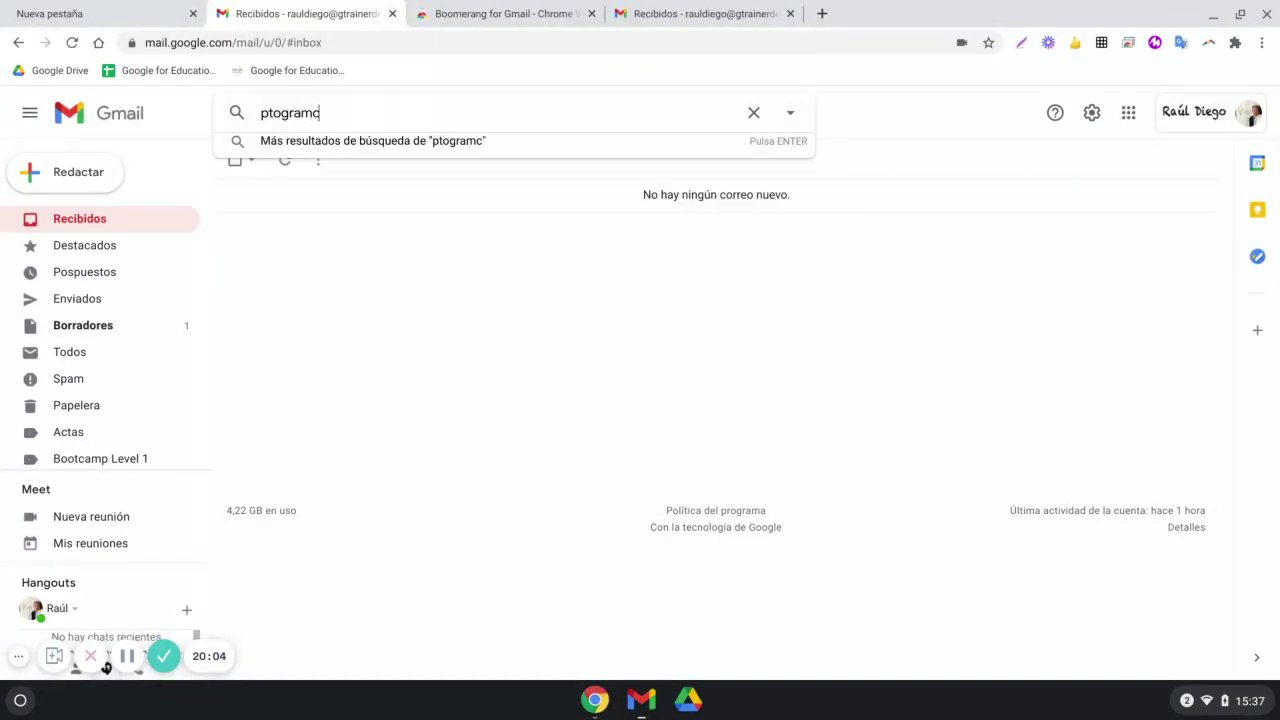
key(BackSpace)
text(aciones)
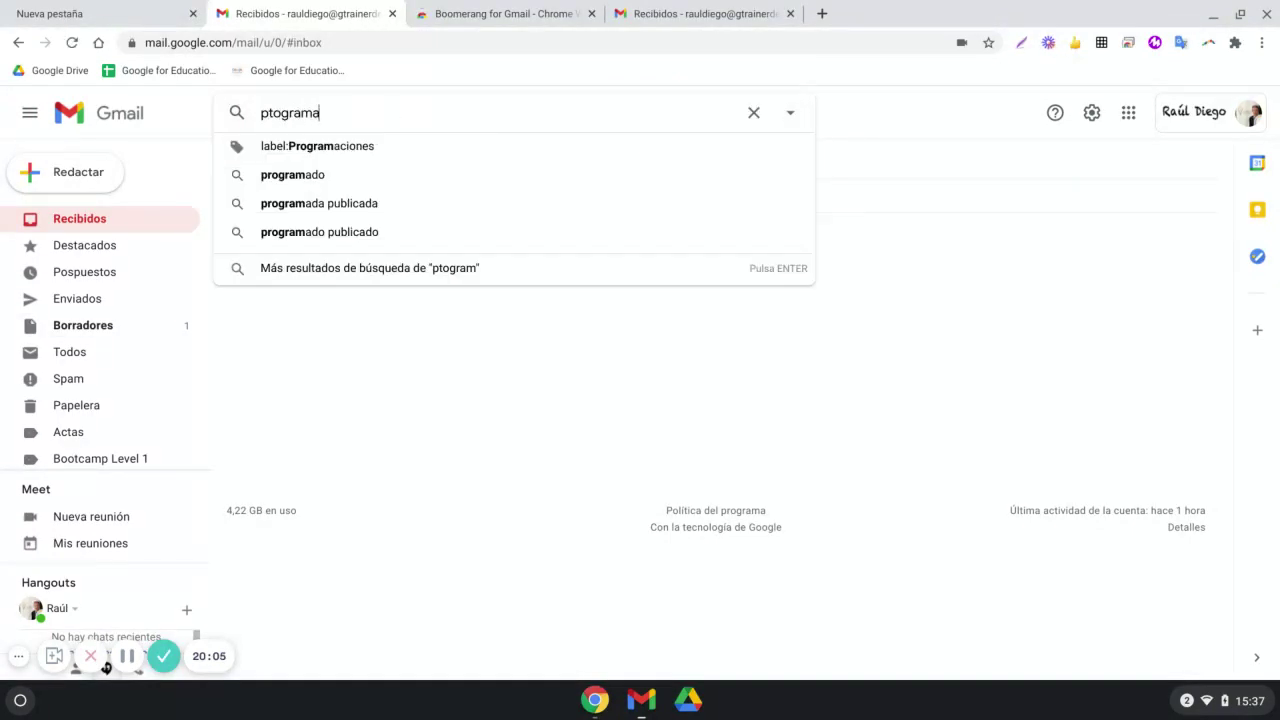
key(Return)
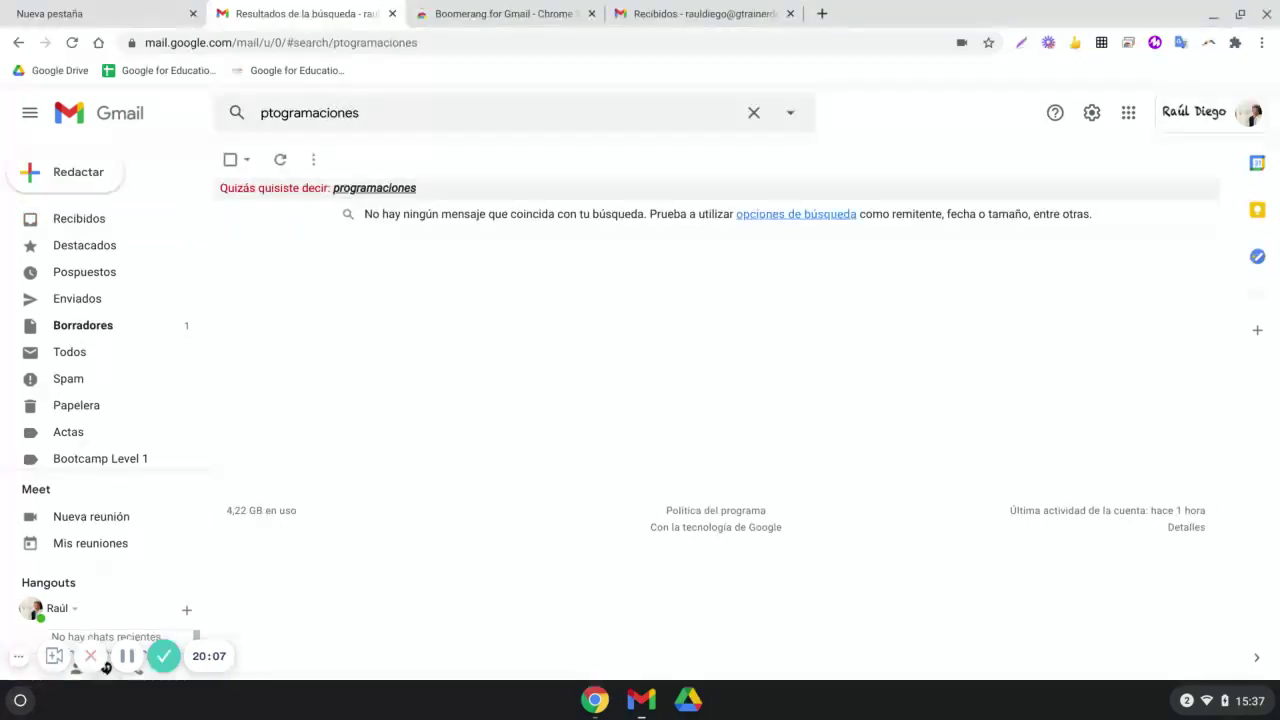
click(274, 112)
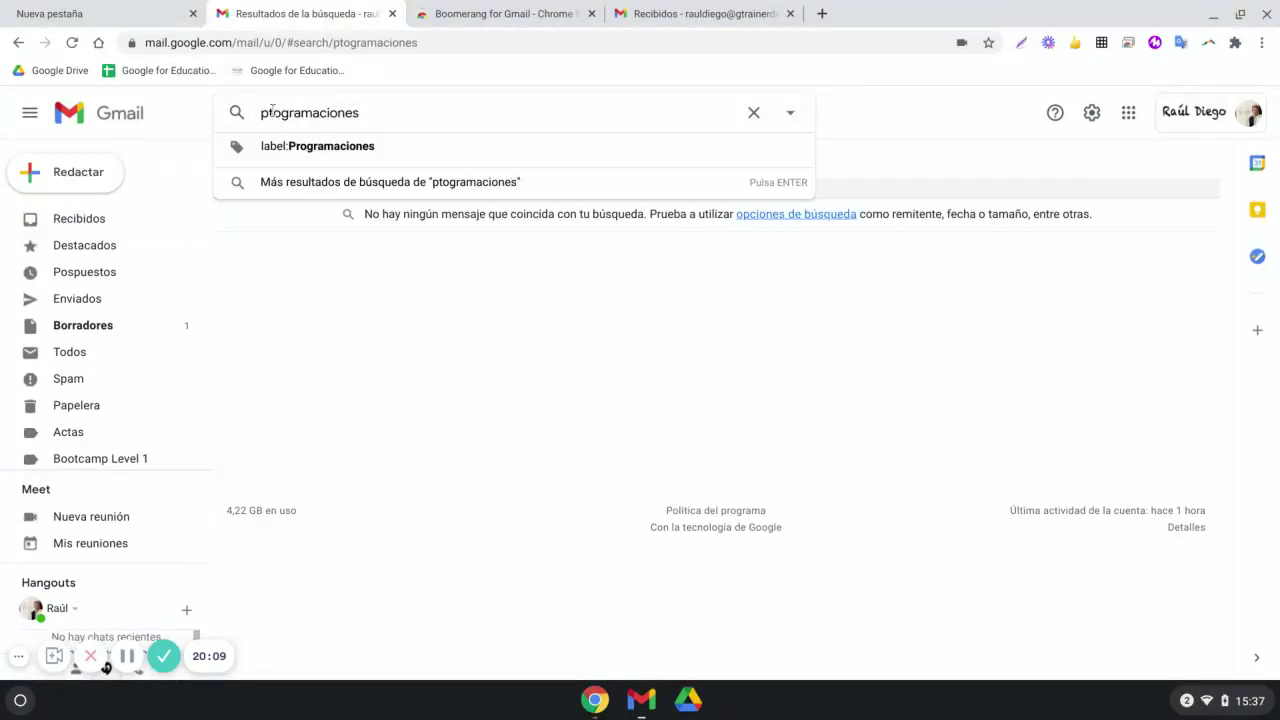
key(BackSpace)
text(r)
key(Return)
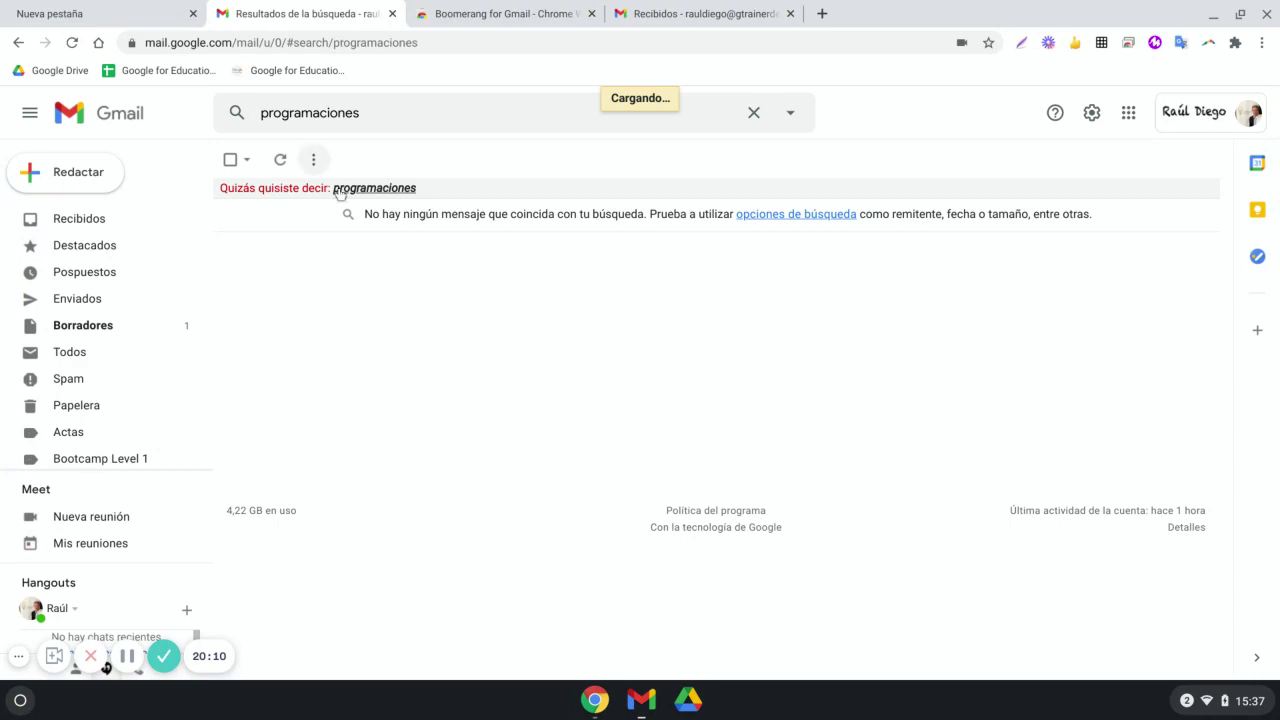
click(340, 190)
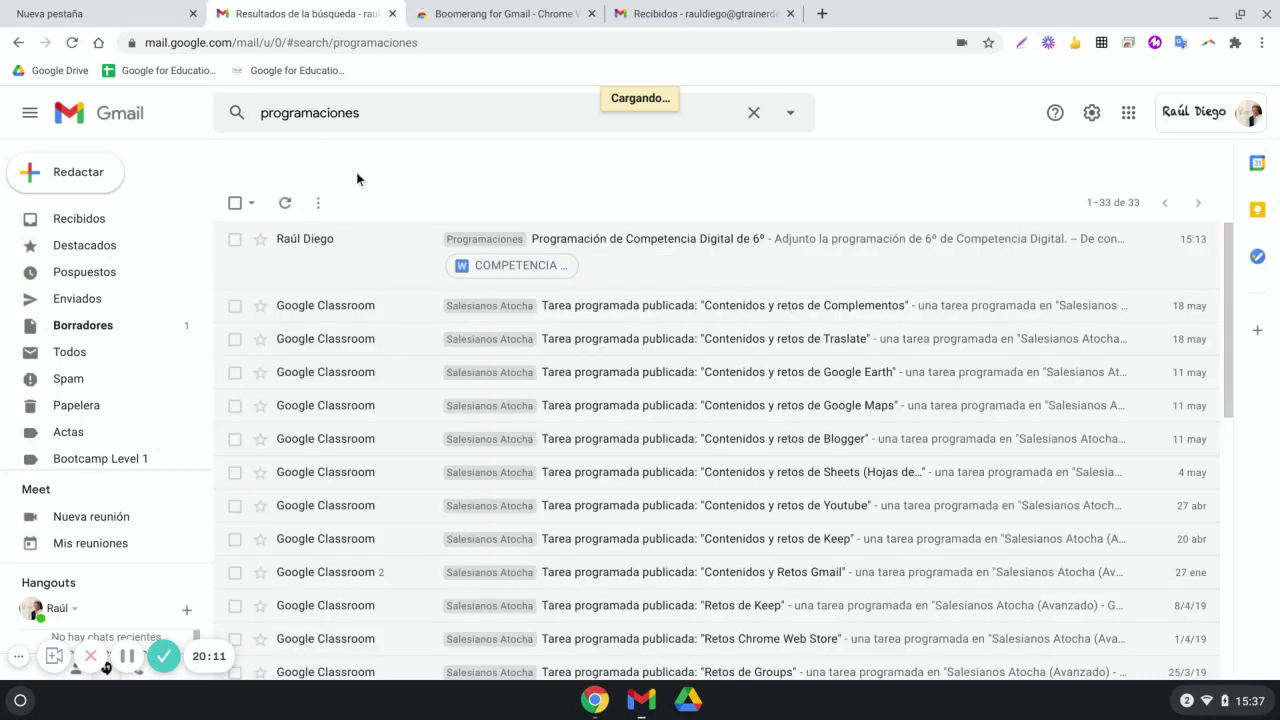
click(567, 242)
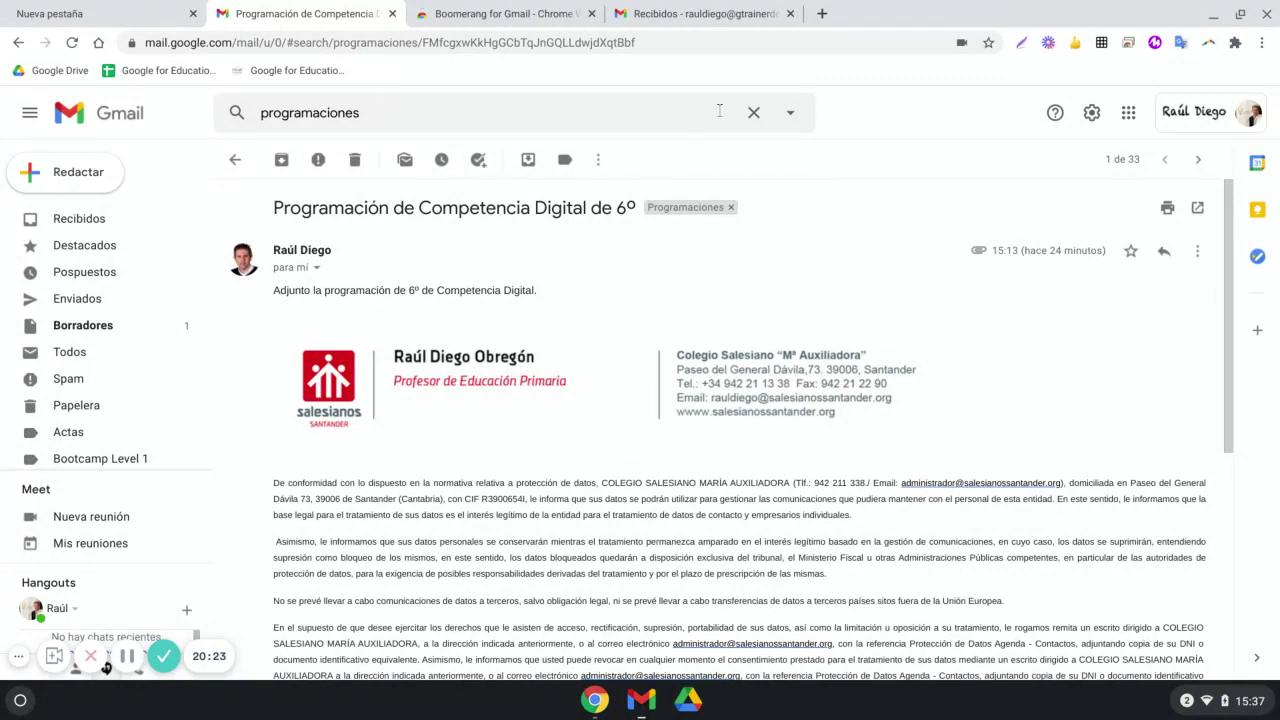
Browse the advanced search criteria (recipient, subject, contains the words), then close the filters panel
click(753, 112)
click(789, 113)
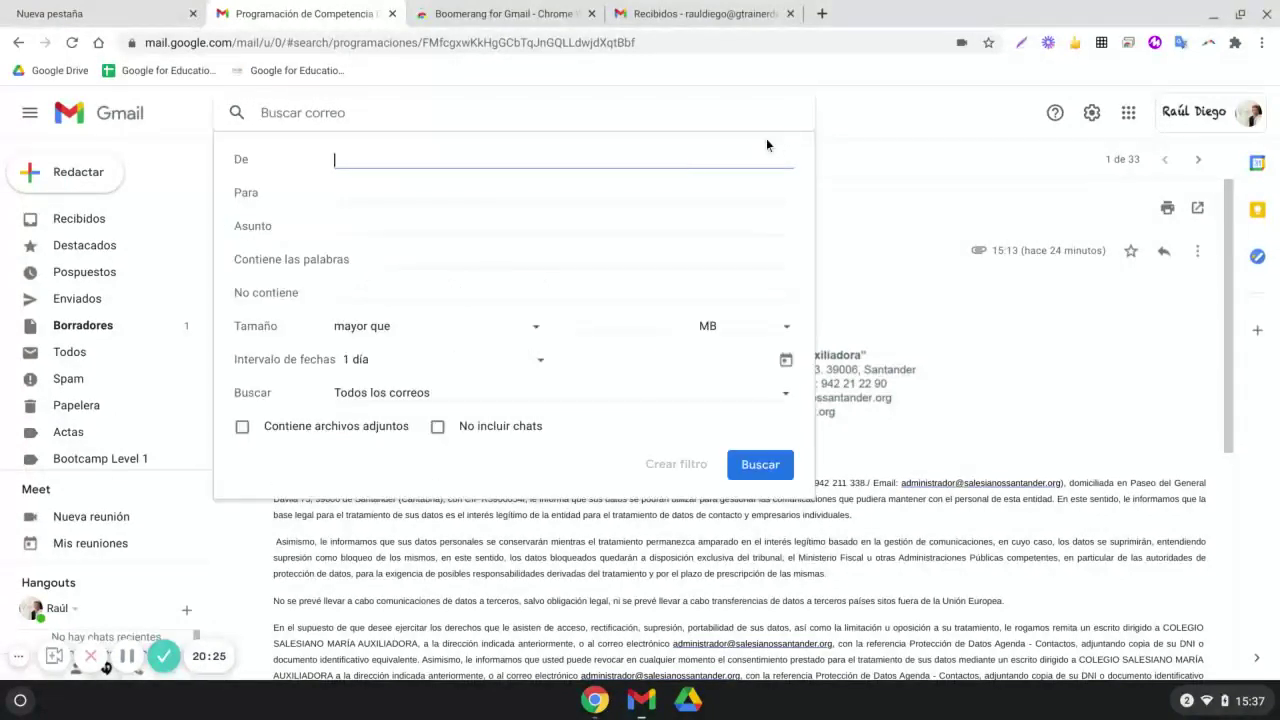
click(347, 204)
click(352, 225)
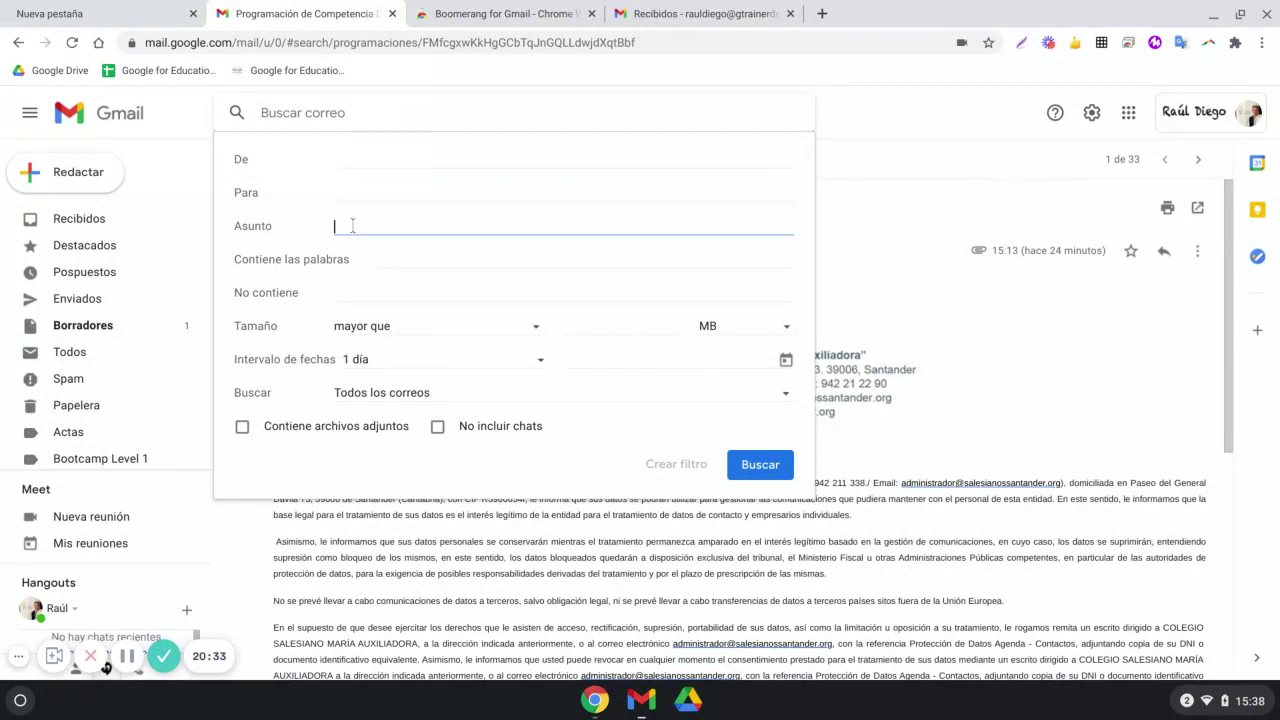
click(374, 264)
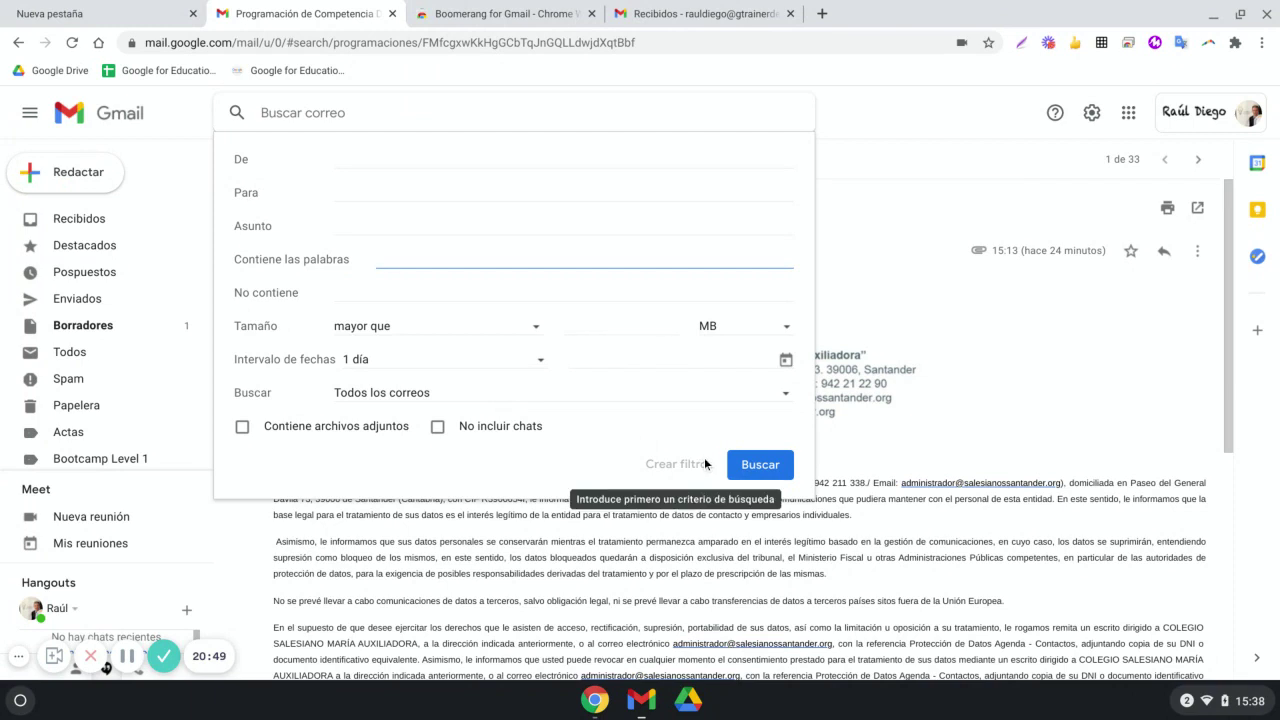
click(898, 259)
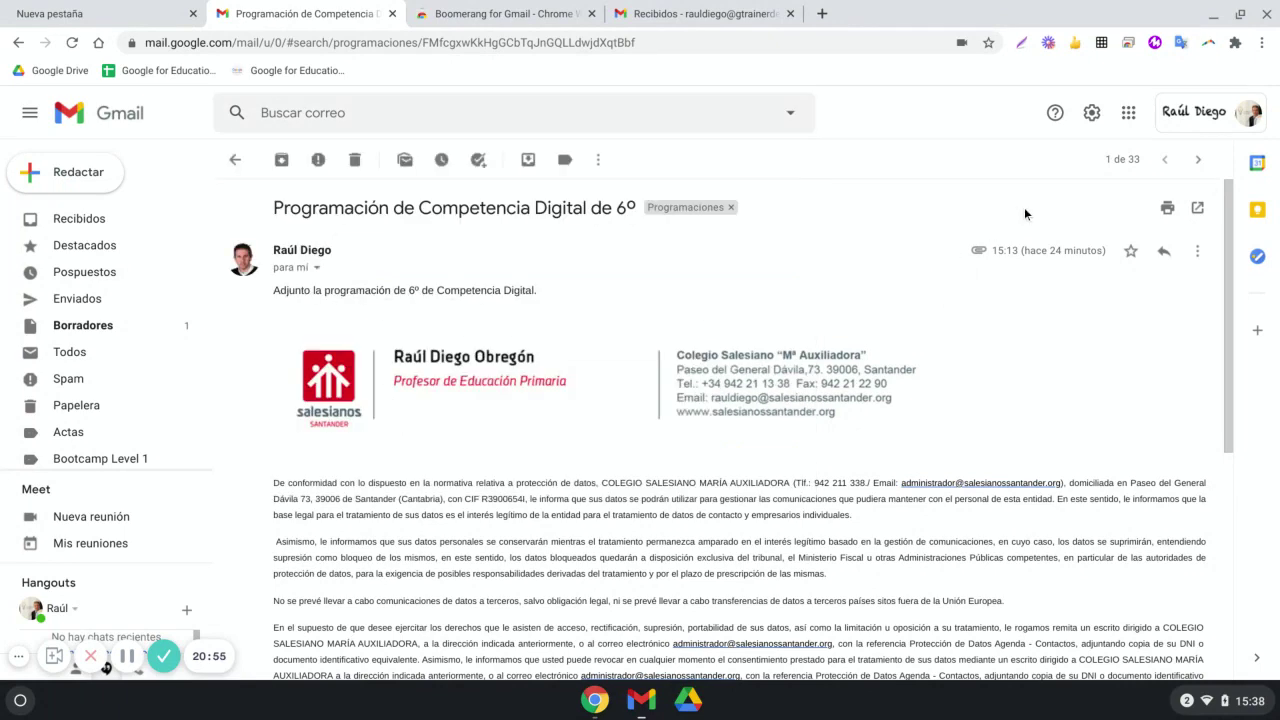
Show the Avanzadas settings tab with templates enabled and start a new blank message
click(1091, 112)
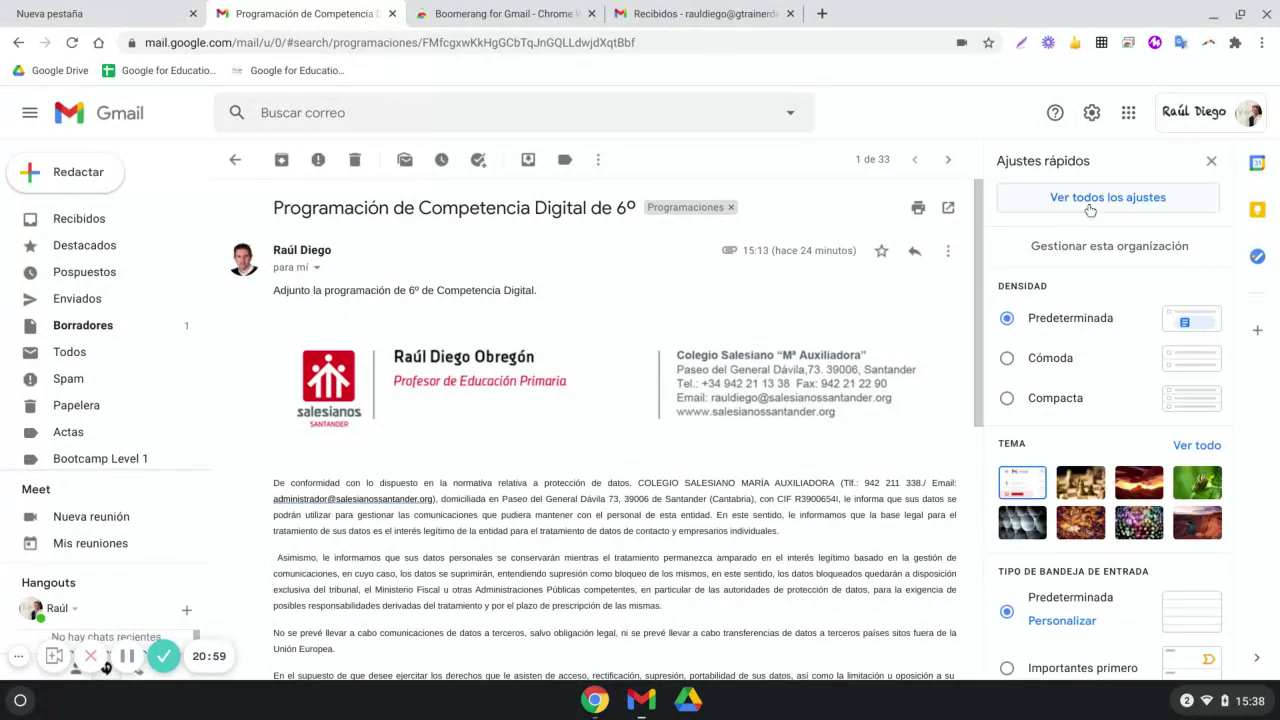
click(1090, 208)
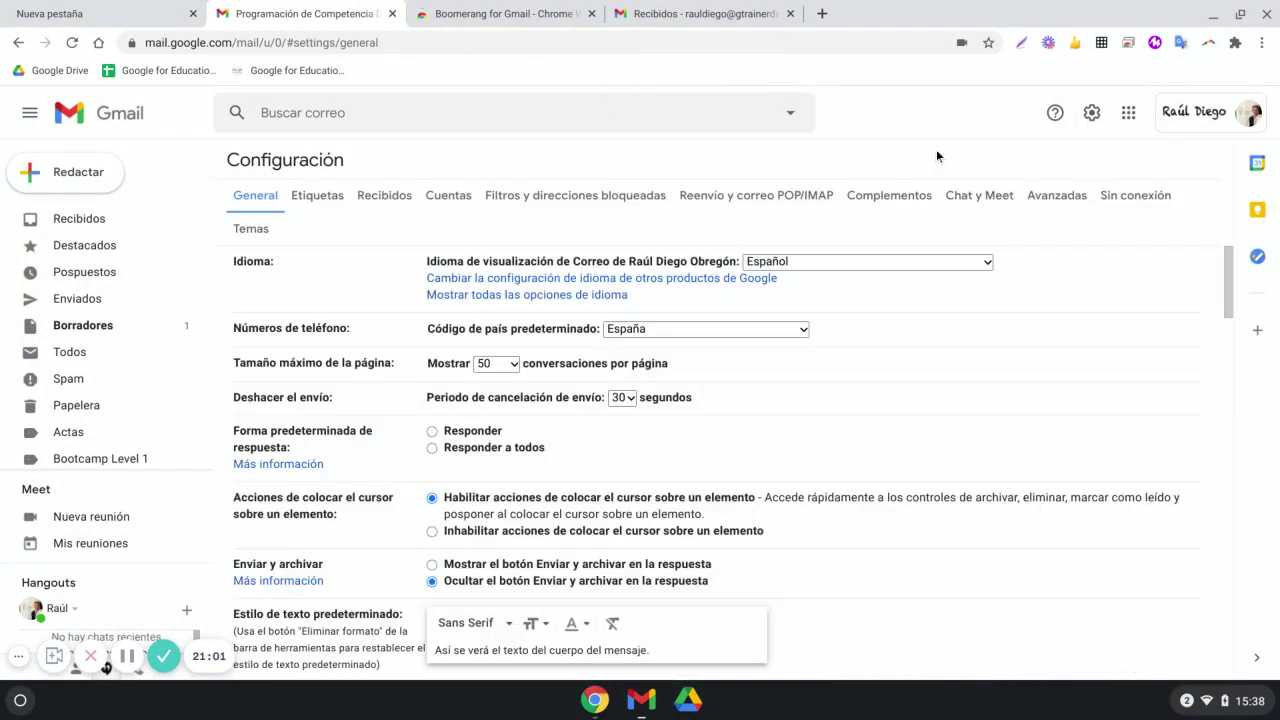
click(1050, 200)
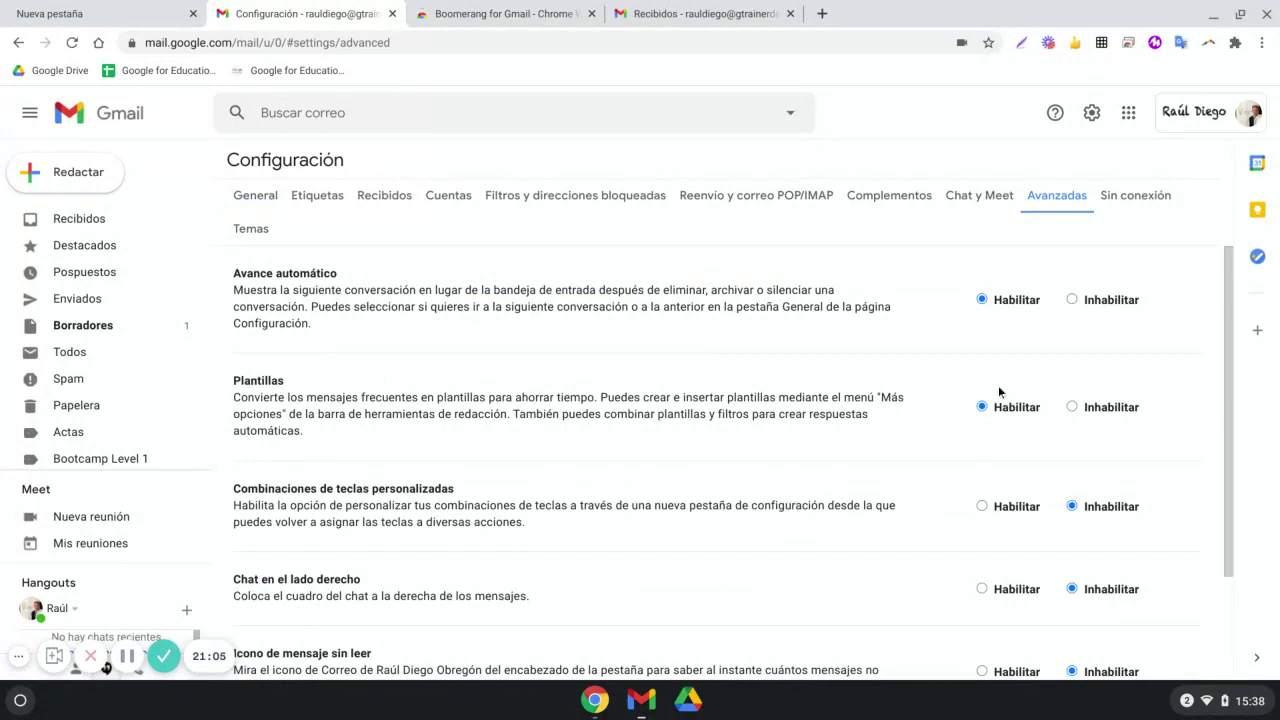
click(110, 188)
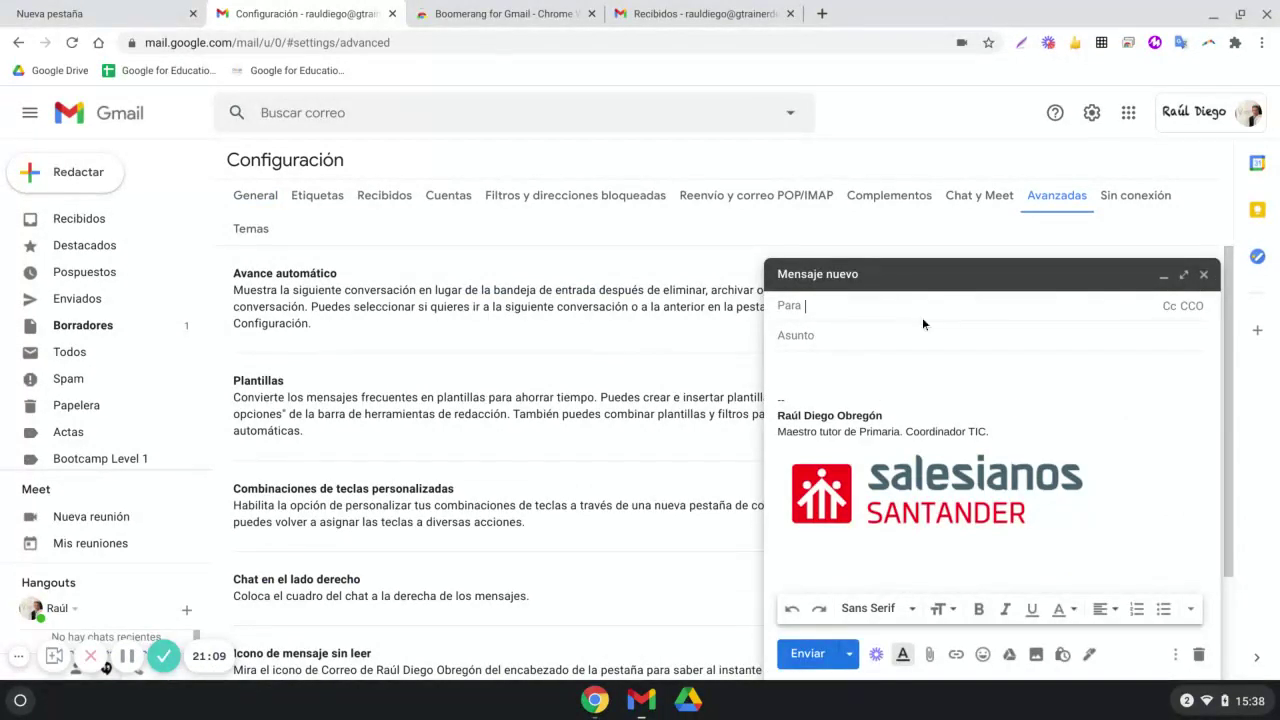
Maximize the new message and enter the subject 'Excursión'
click(1184, 274)
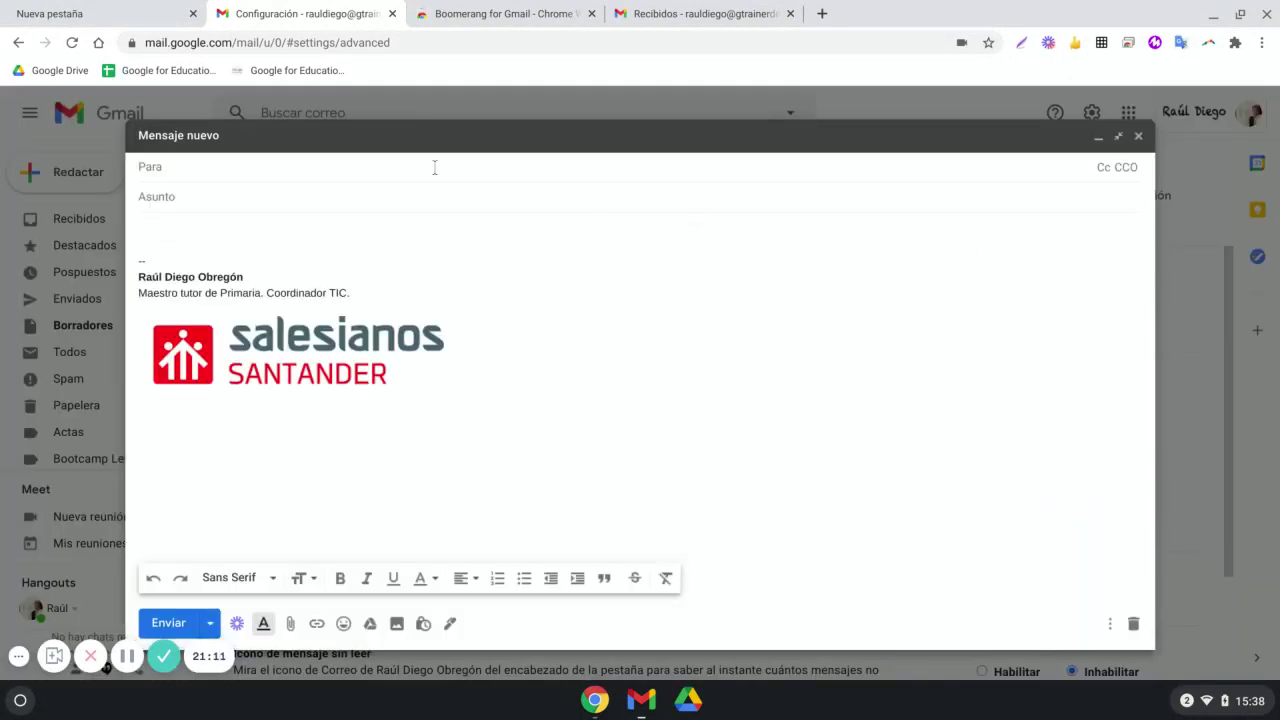
click(380, 176)
text(Eccur)
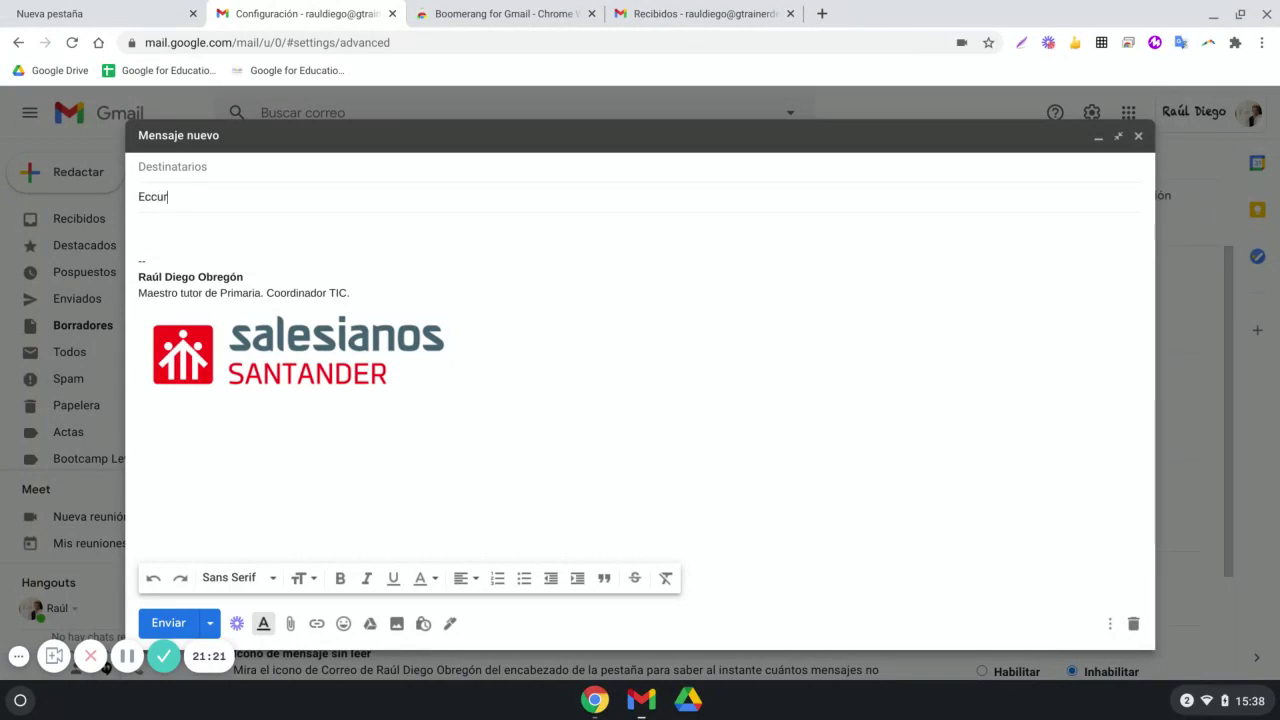
key(BackSpace)
key(BackSpace)
key(BackSpace)
text(cursión)
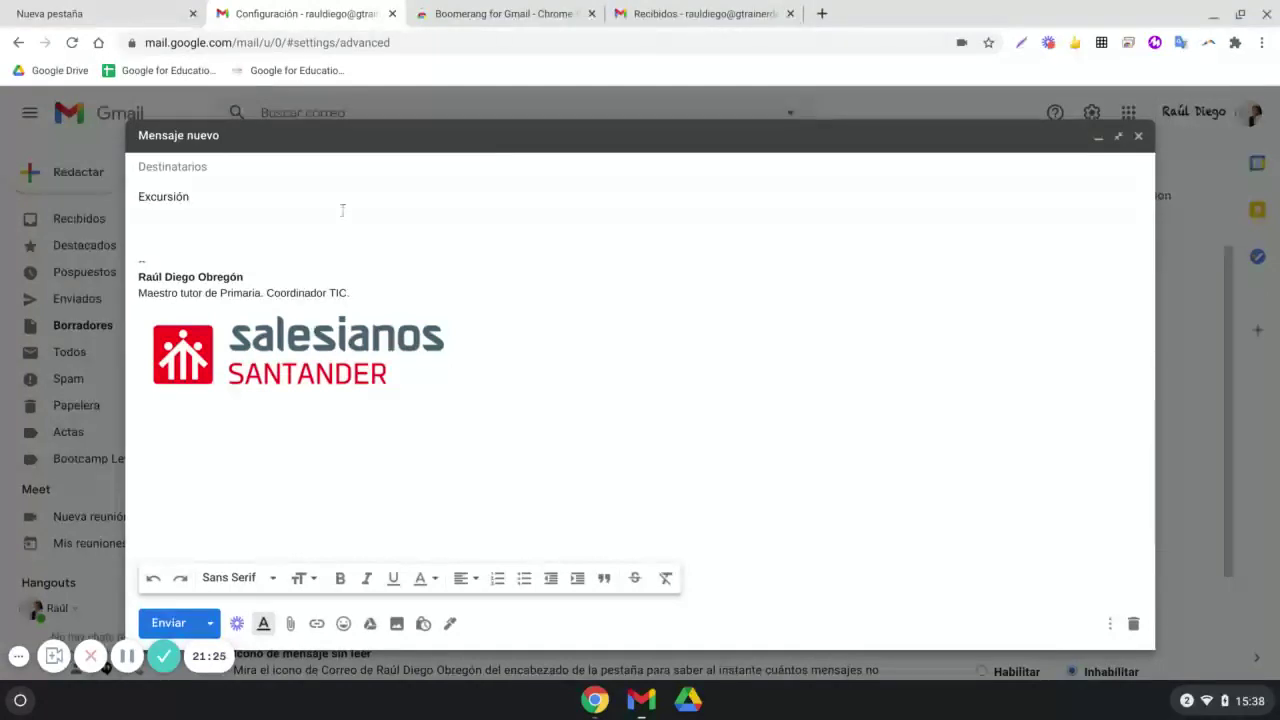
Write the body text 'La excursión que teníamos...'
click(310, 225)
text(La expo)
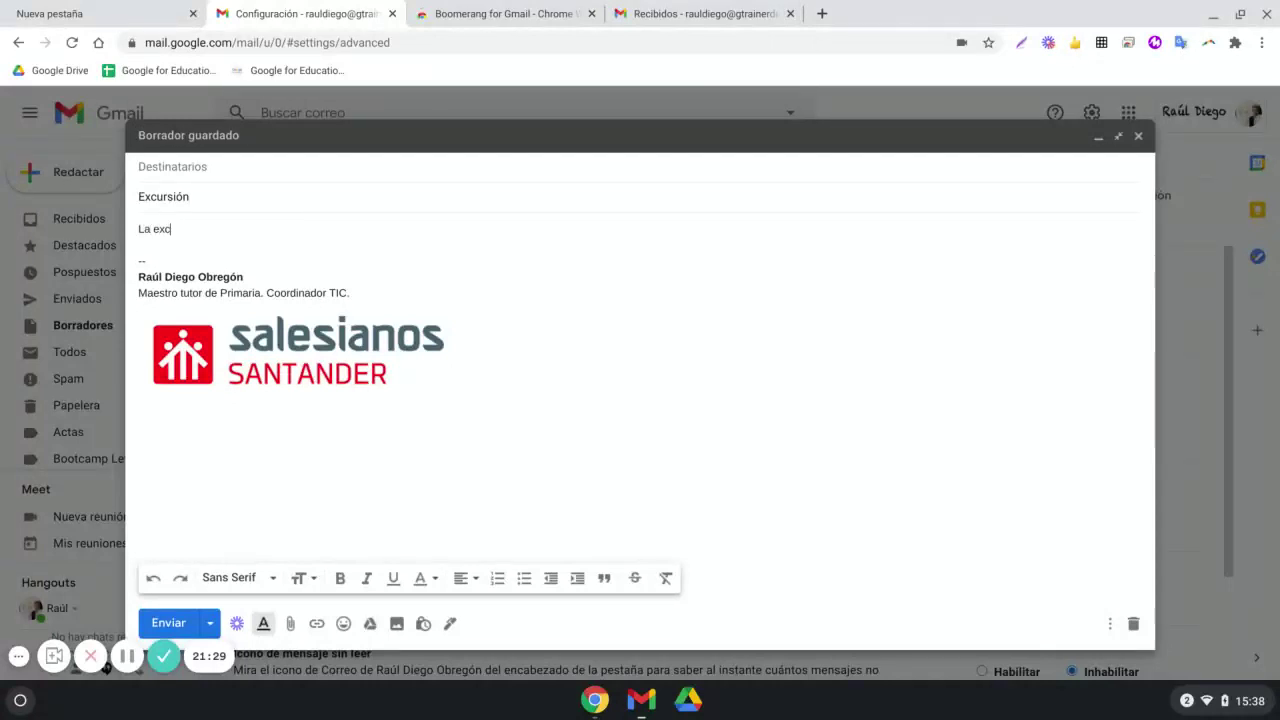
text(ursión que tenóia)
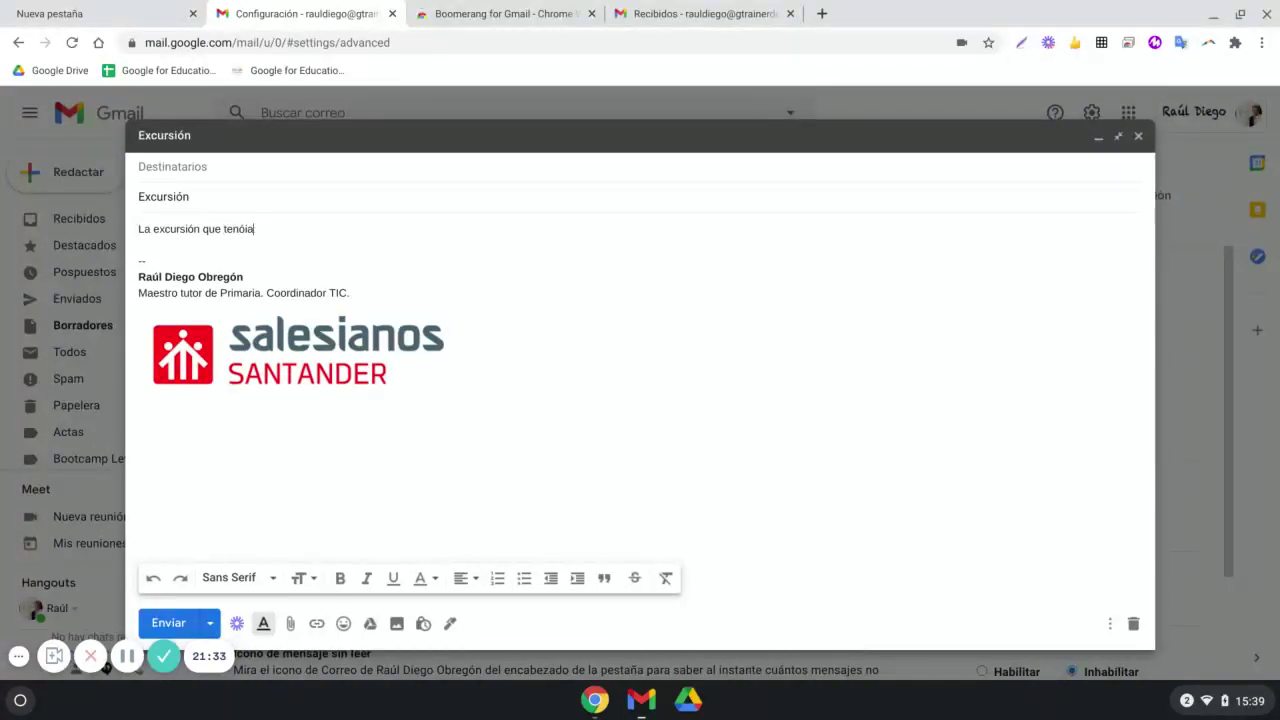
text(ia)
key(BackSpace)
key(BackSpace)
text(áo)
key(BackSpace)
text(ían)
key(BackSpace)
text(mos...)
Select and delete the signature block from the message
mouse_move(448, 380)
mouse_down()
mouse_move(526, 385)
mouse_move(166, 259)
mouse_move(133, 264)
mouse_up()
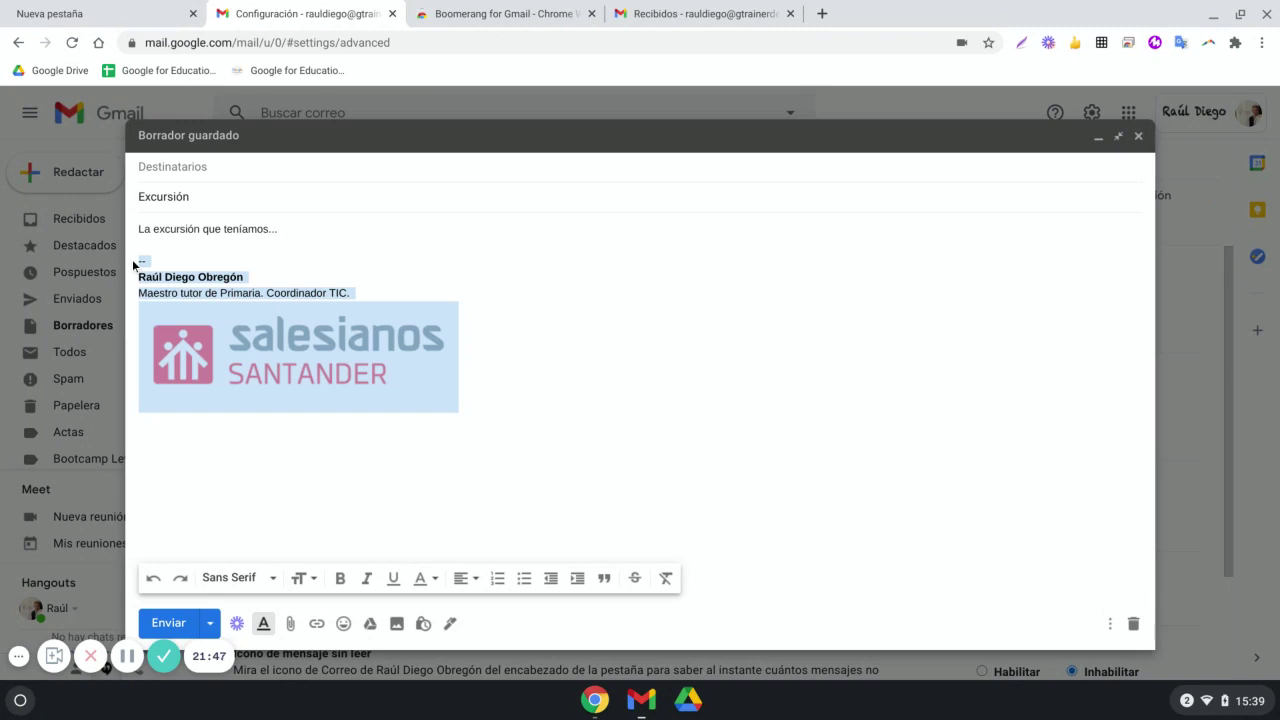
key(BackSpace)
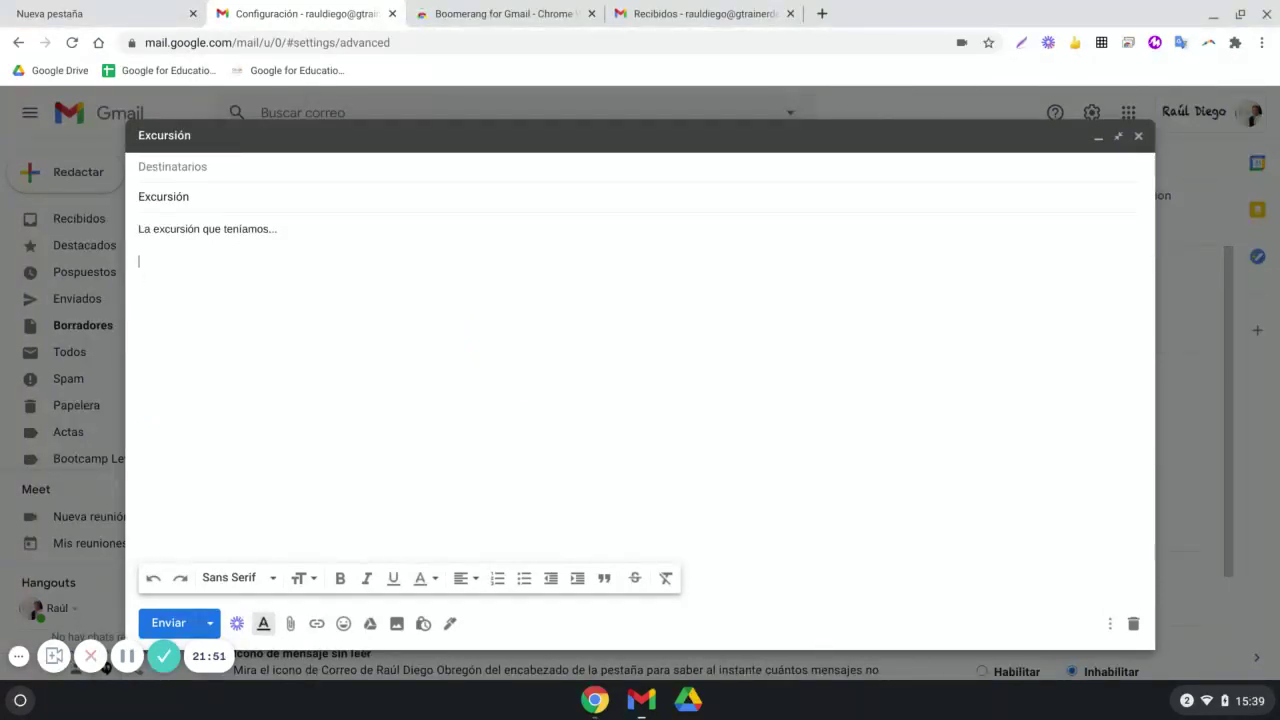
click(1109, 624)
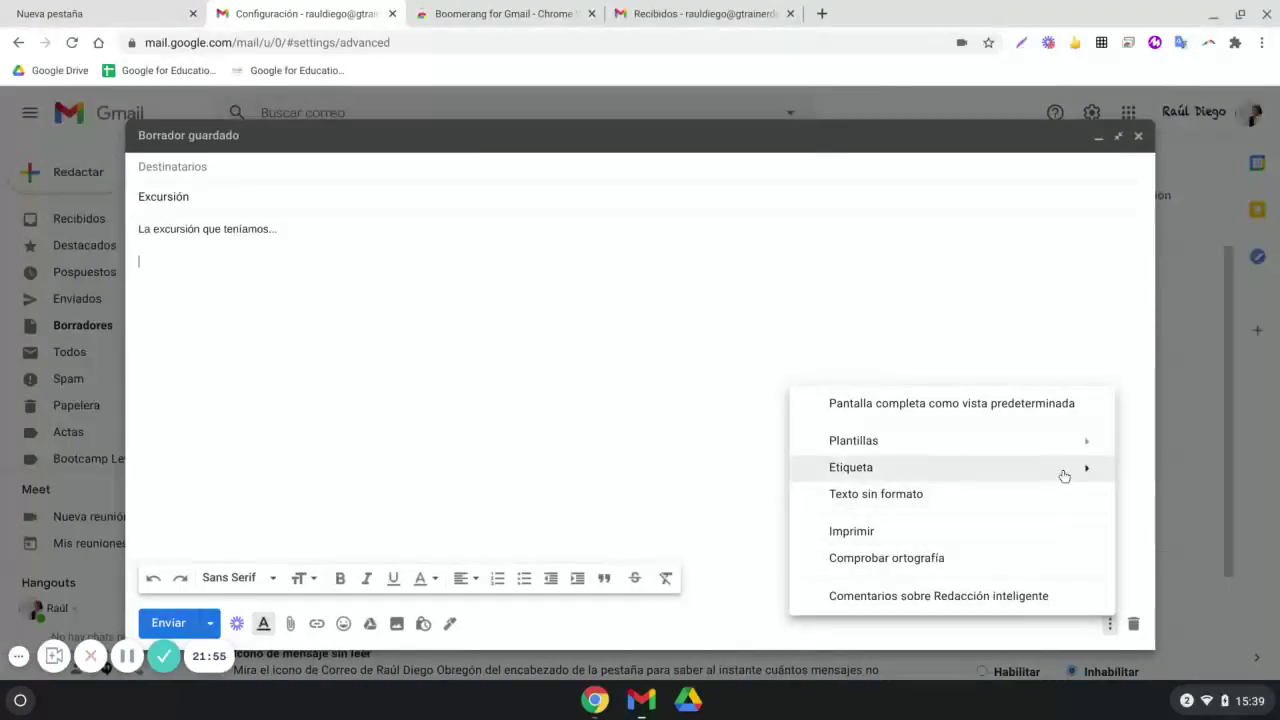
Save the draft as a new template named 'Excursión' and close the compose window
mouse_move(1083, 442)
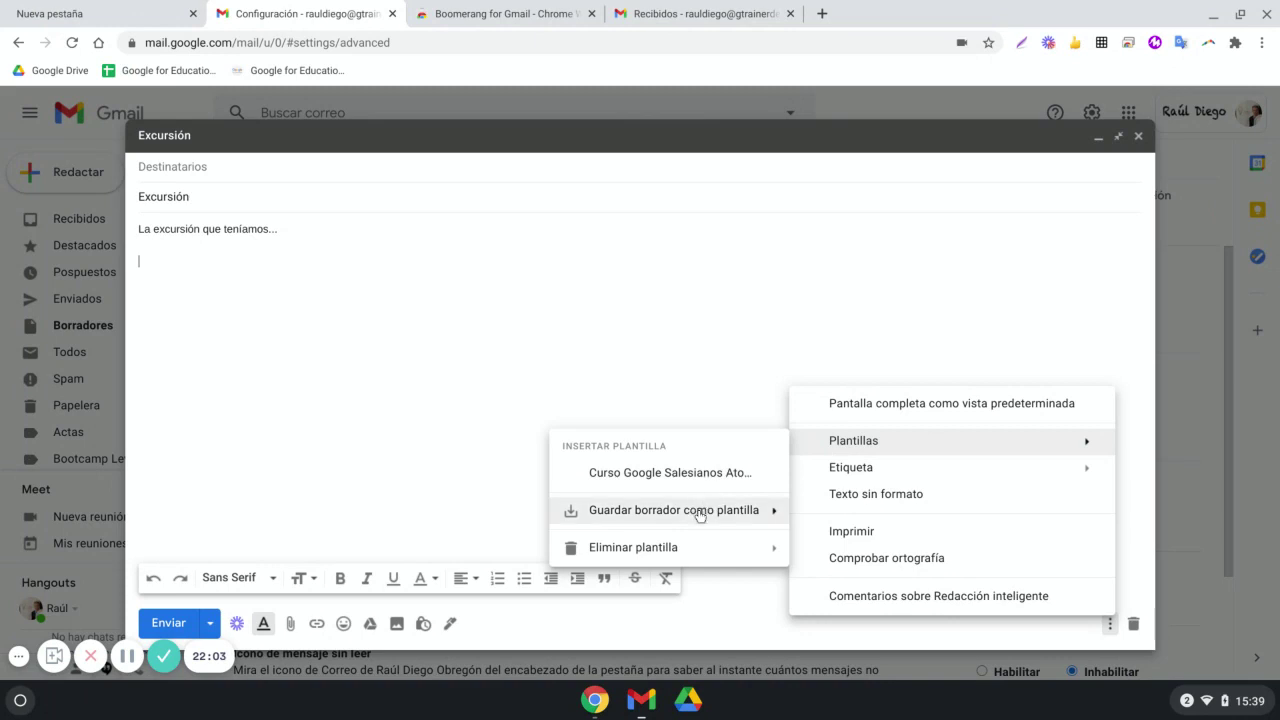
mouse_move(699, 514)
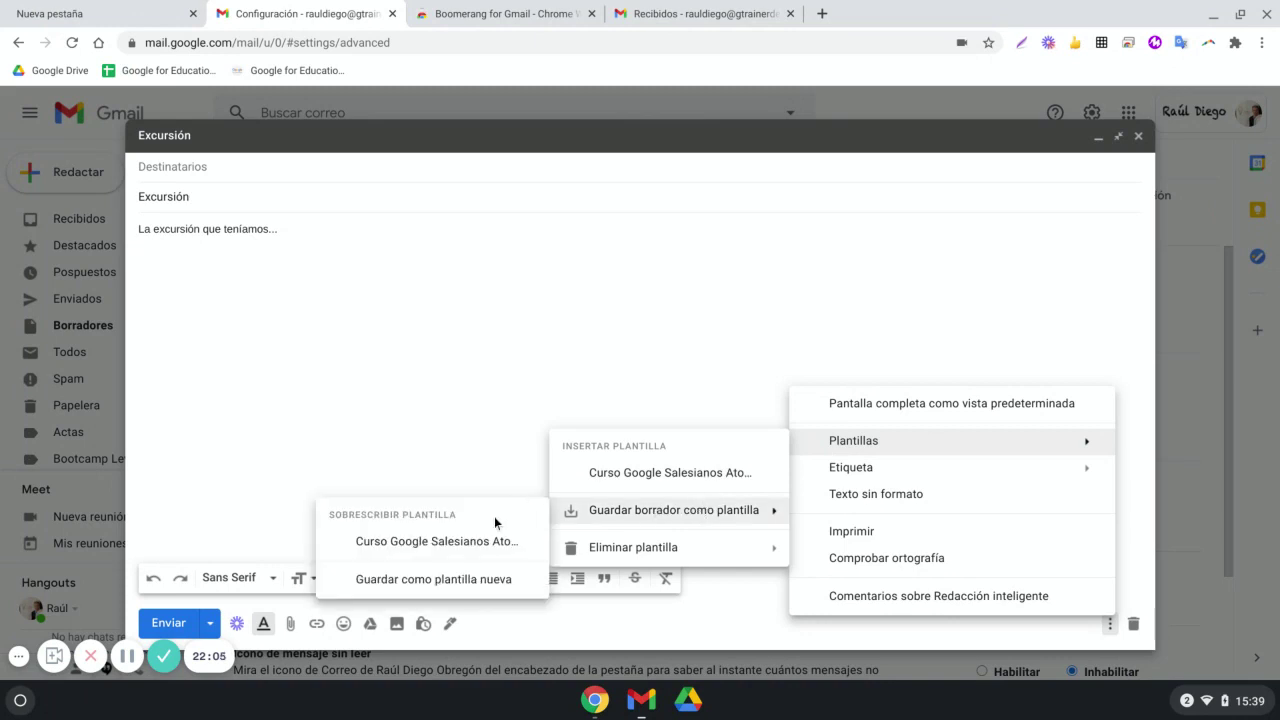
click(421, 582)
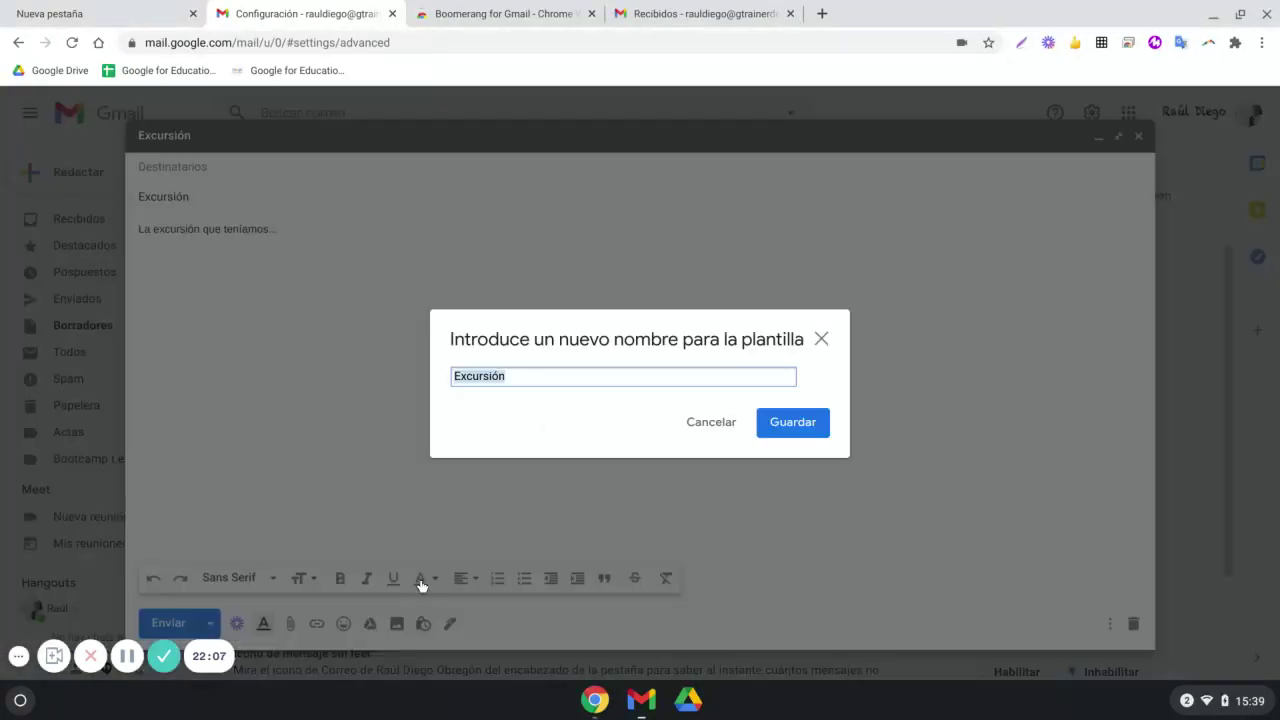
click(787, 425)
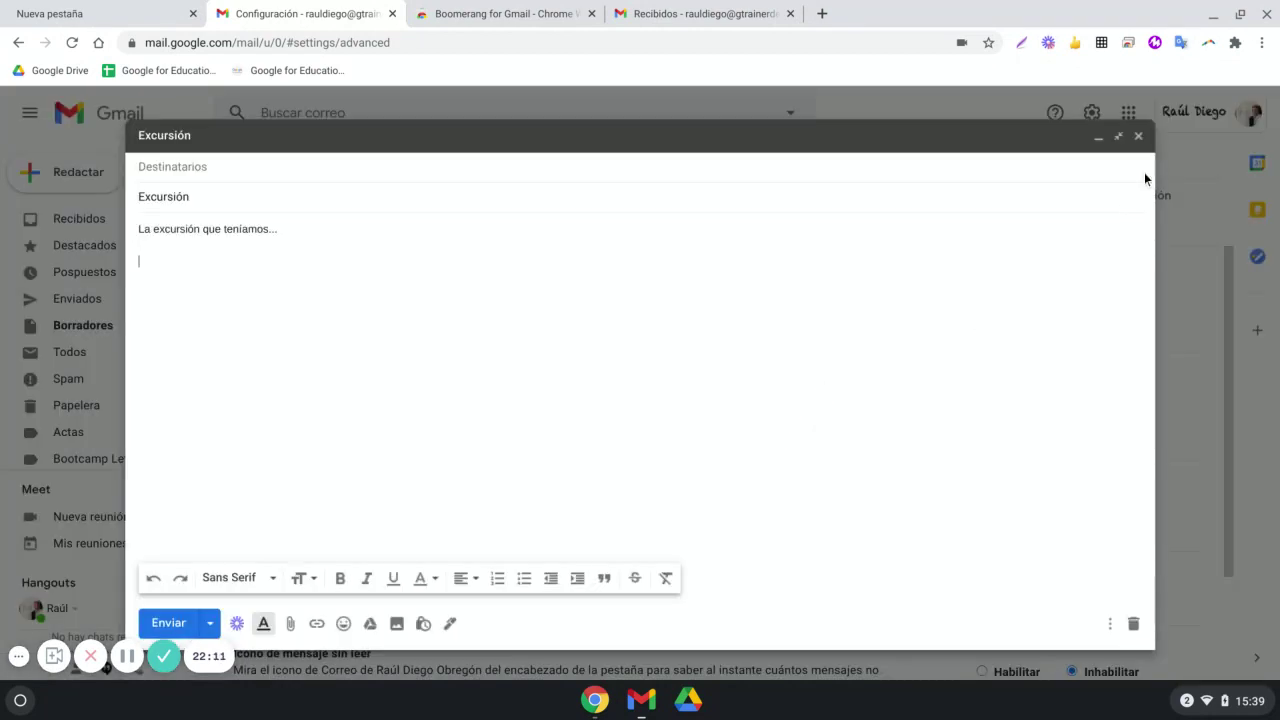
click(1139, 137)
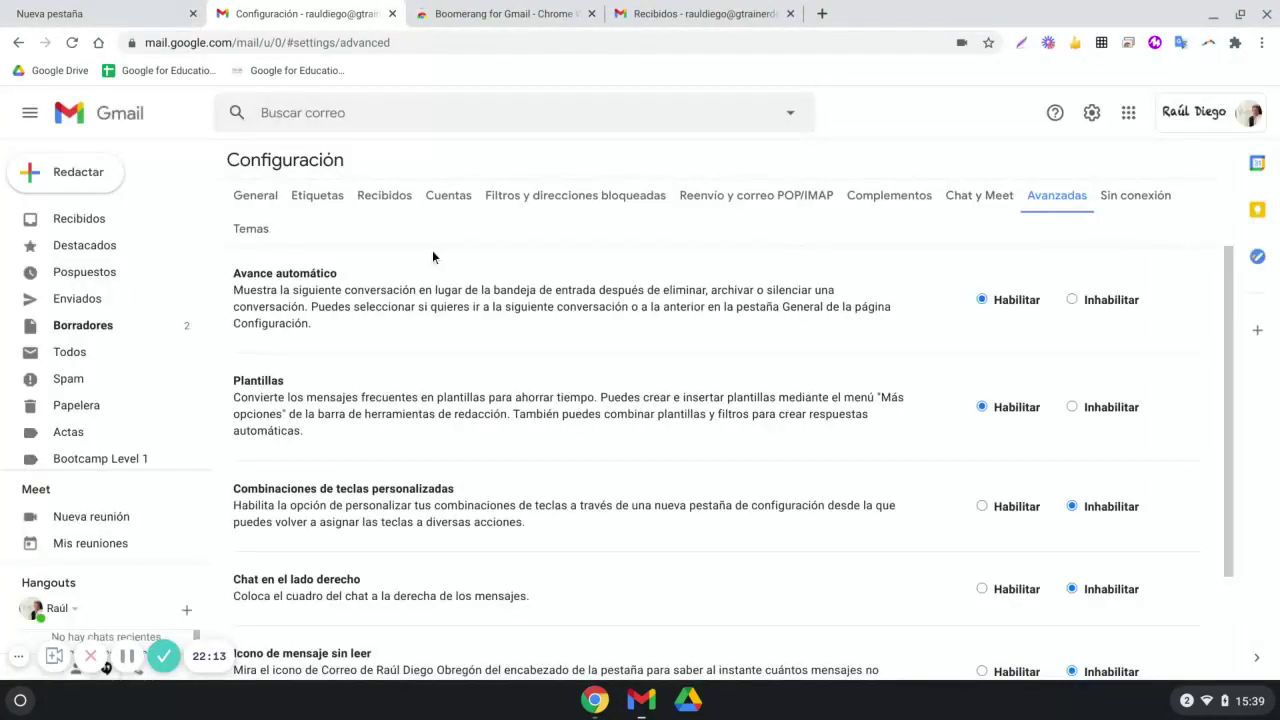
Return to Recibidos and compose a new message filled from the Excursión template
click(90, 222)
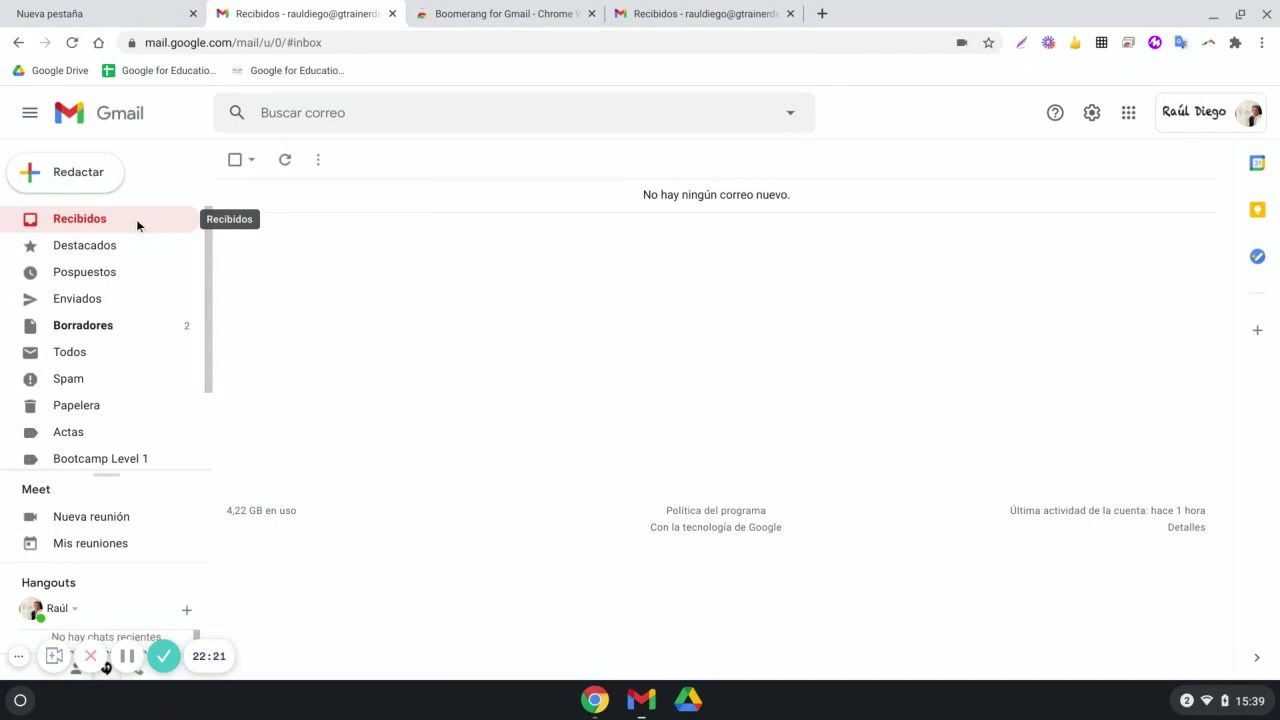
click(93, 172)
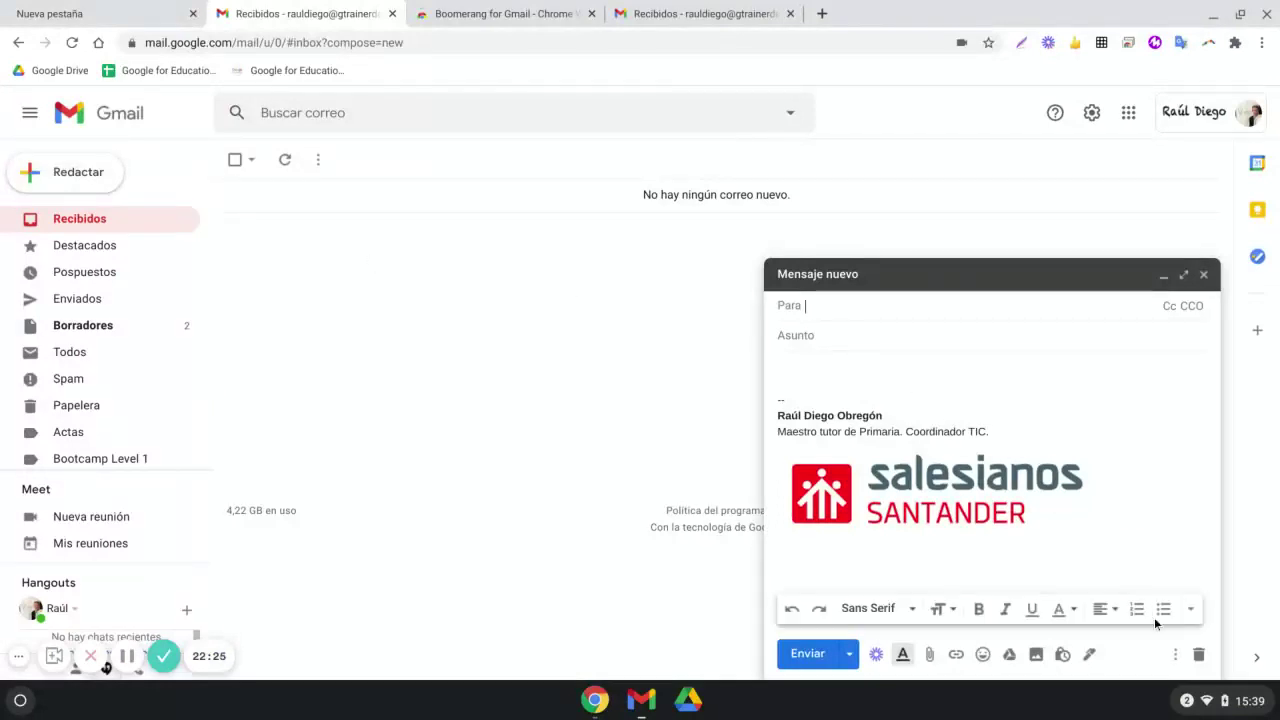
click(1175, 654)
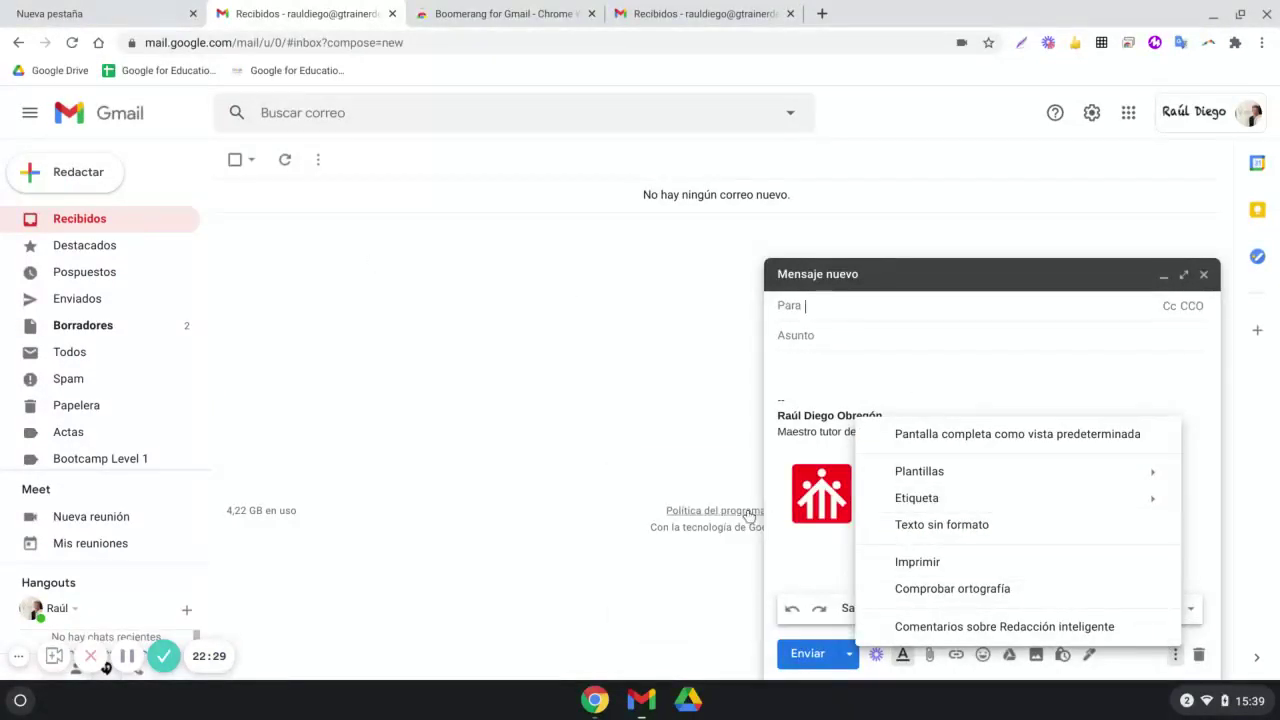
mouse_move(915, 471)
click(680, 503)
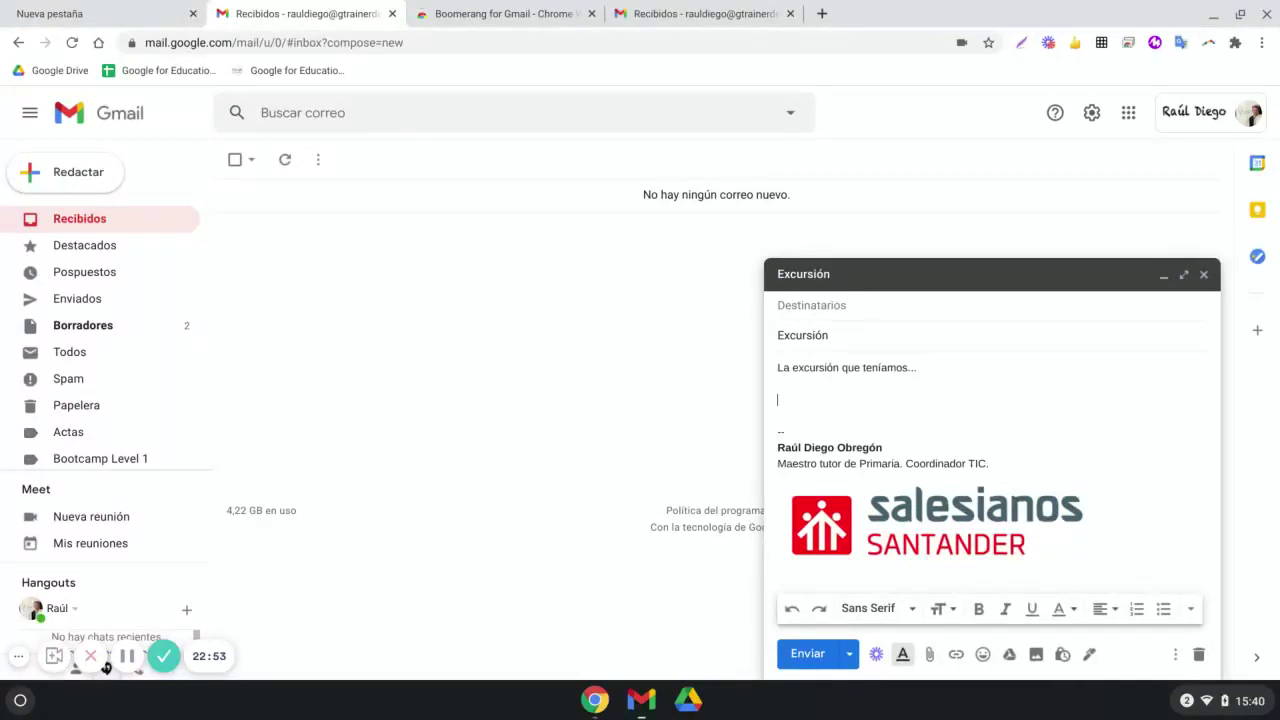
Open the message's extra options menu and dismiss it without choosing anything
click(1175, 654)
mouse_move(1071, 474)
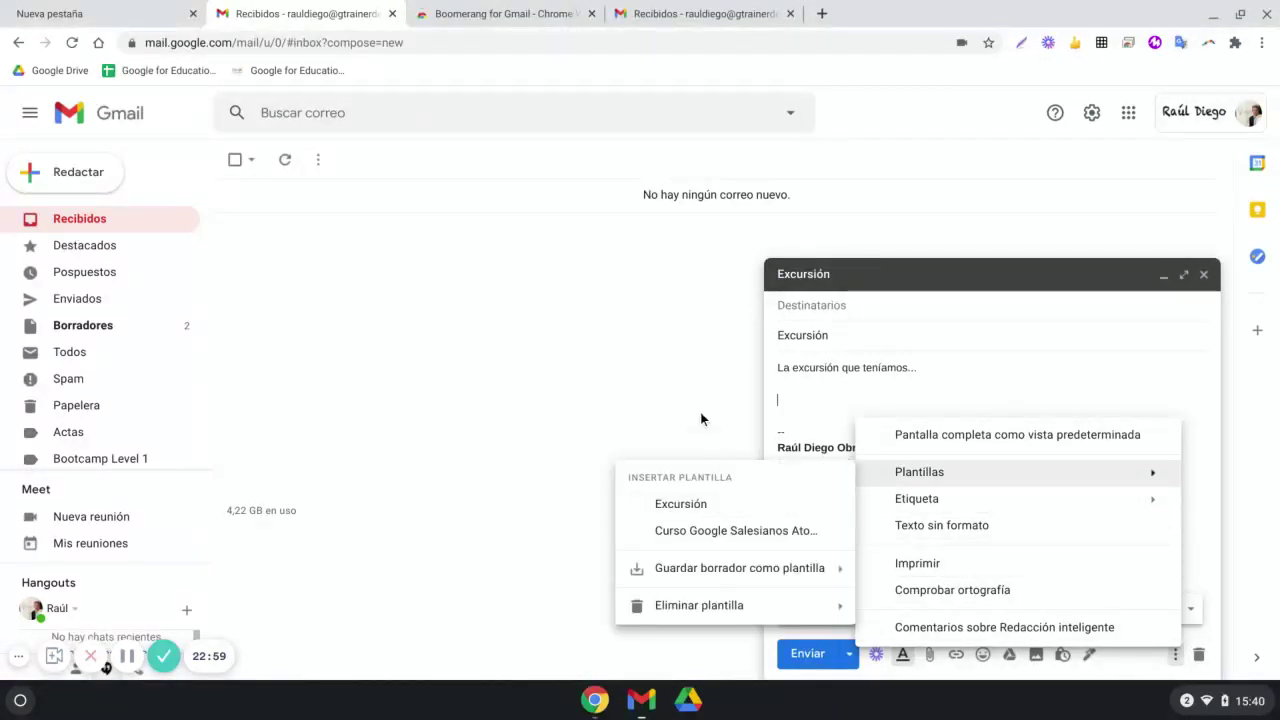
click(679, 375)
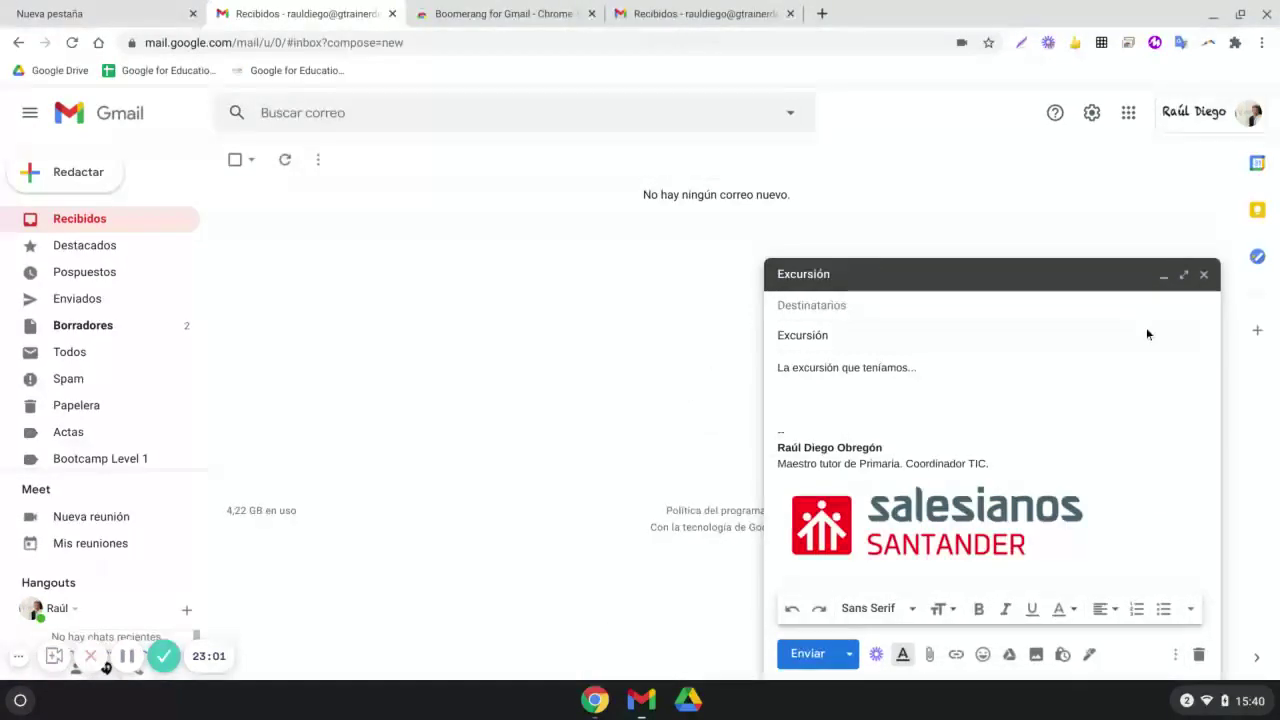
Start saving the draft as a new template, cancel it, and close the Excursión message
click(1175, 654)
mouse_move(1111, 477)
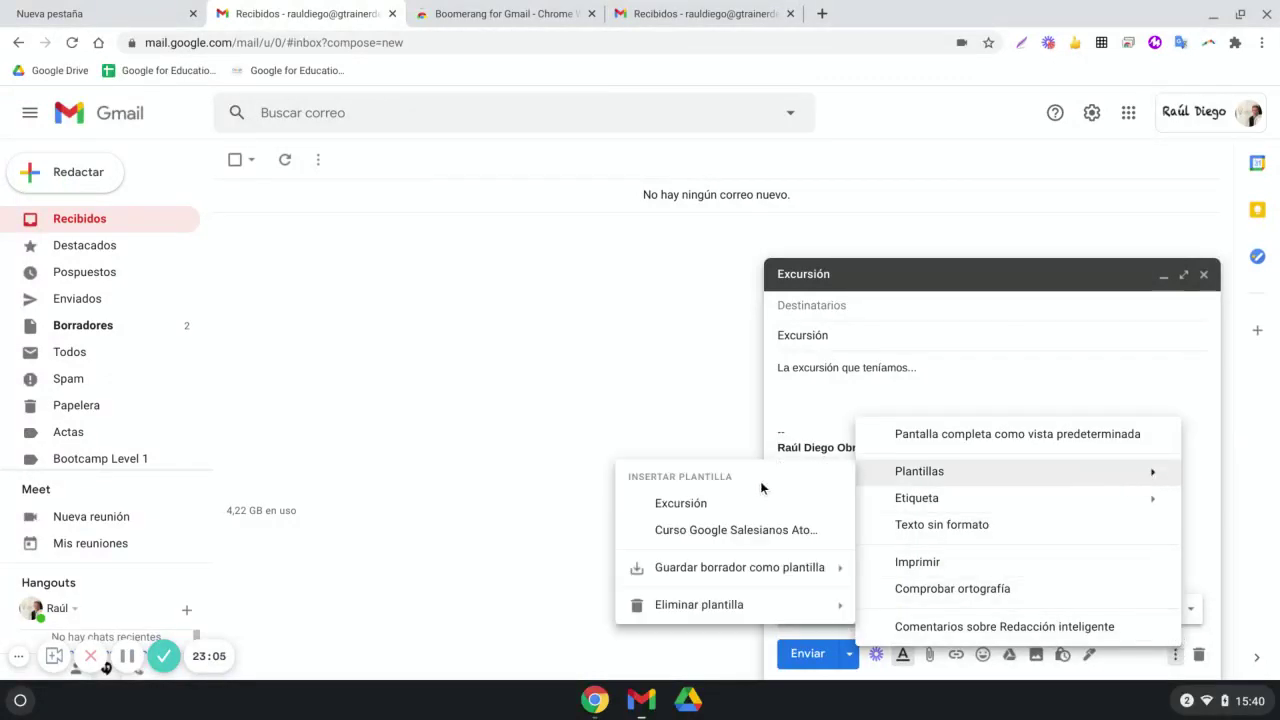
mouse_move(737, 580)
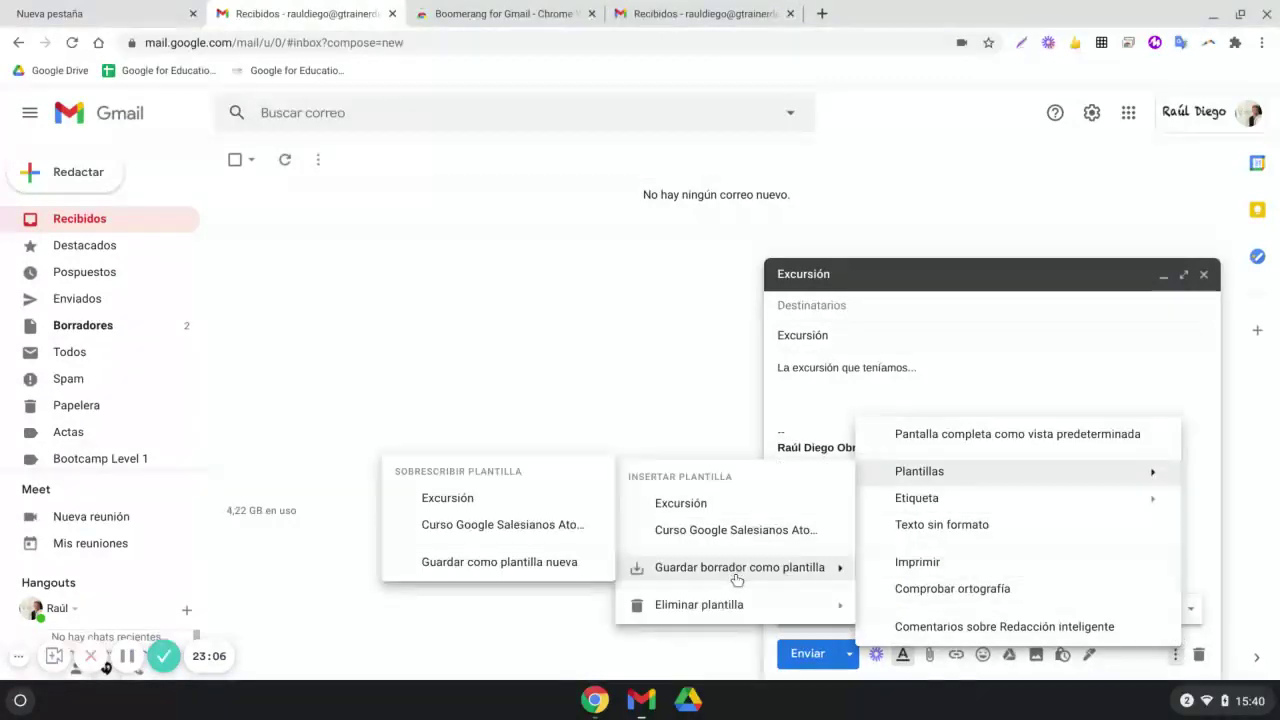
click(511, 563)
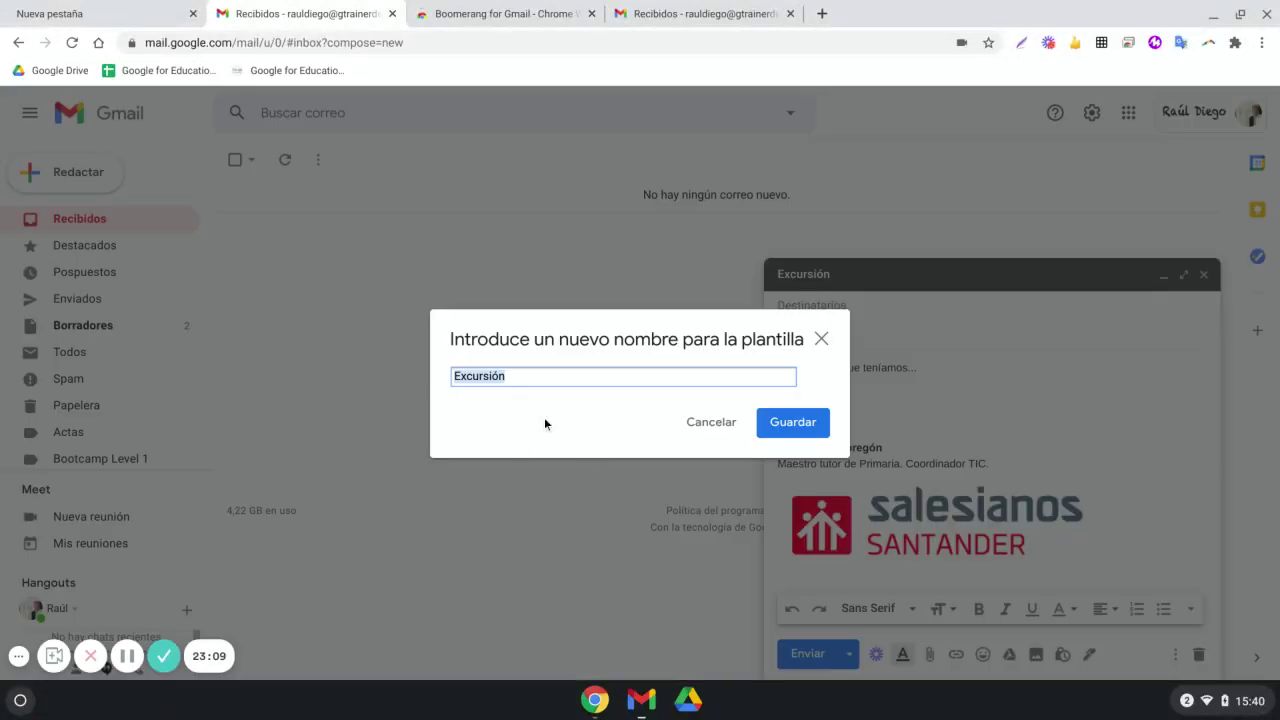
click(821, 338)
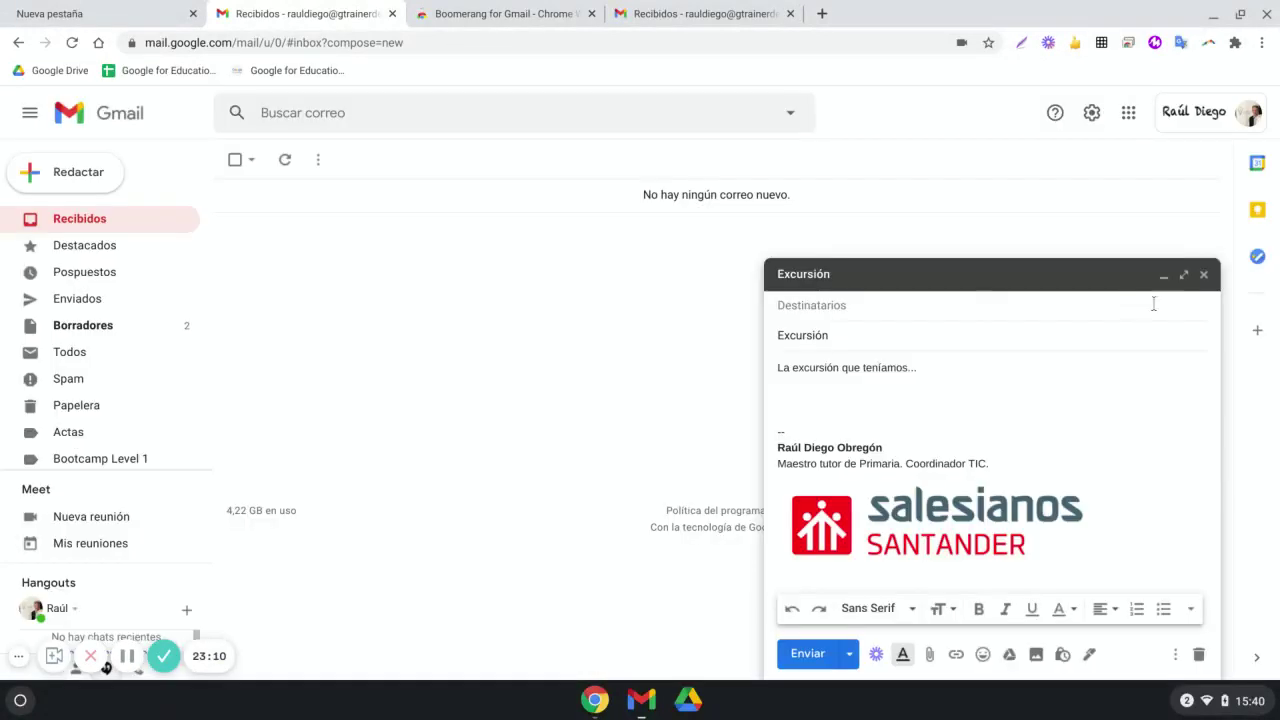
click(1204, 275)
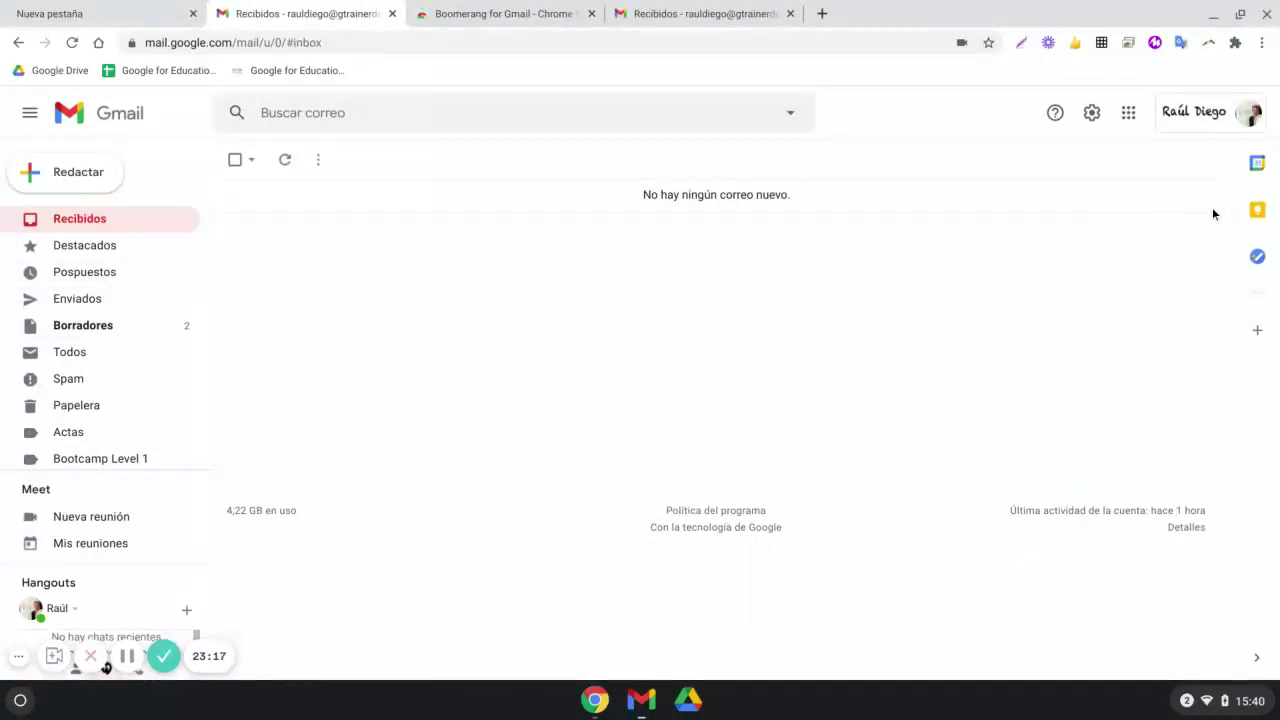
Cycle the side panel through Tasks, Keep and Calendar, then open the Programaciones label
click(1256, 256)
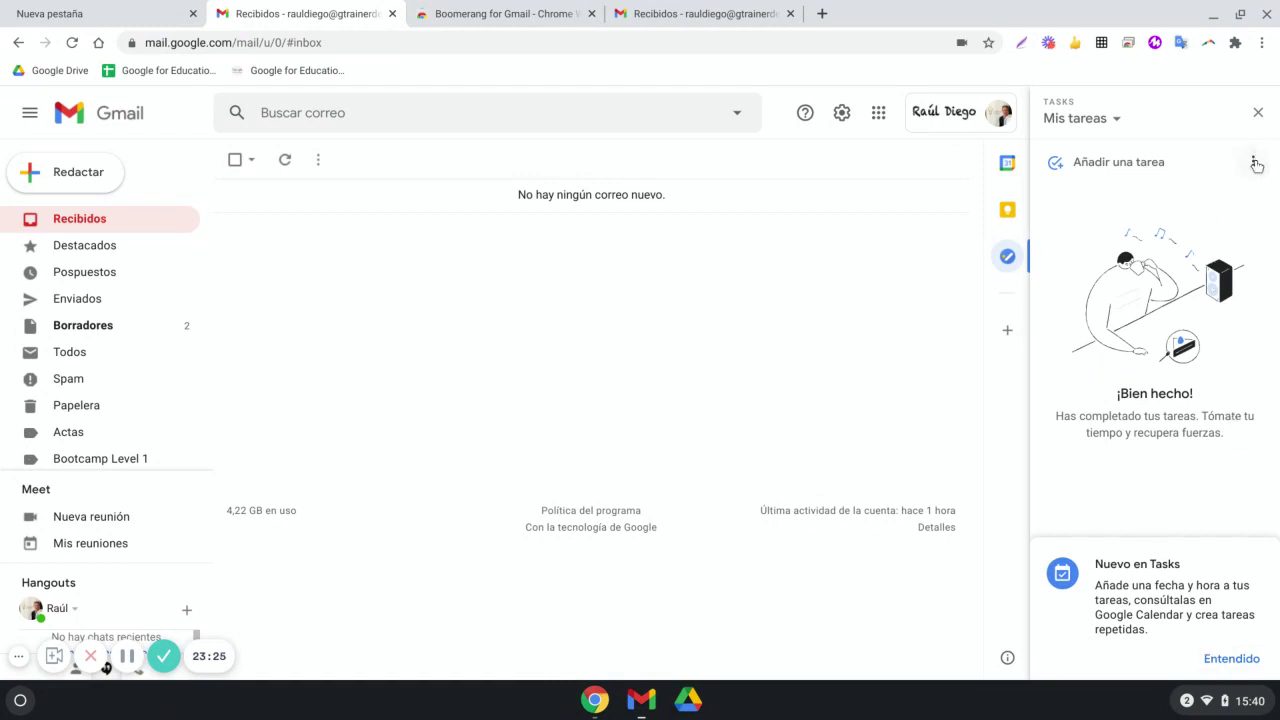
click(1006, 211)
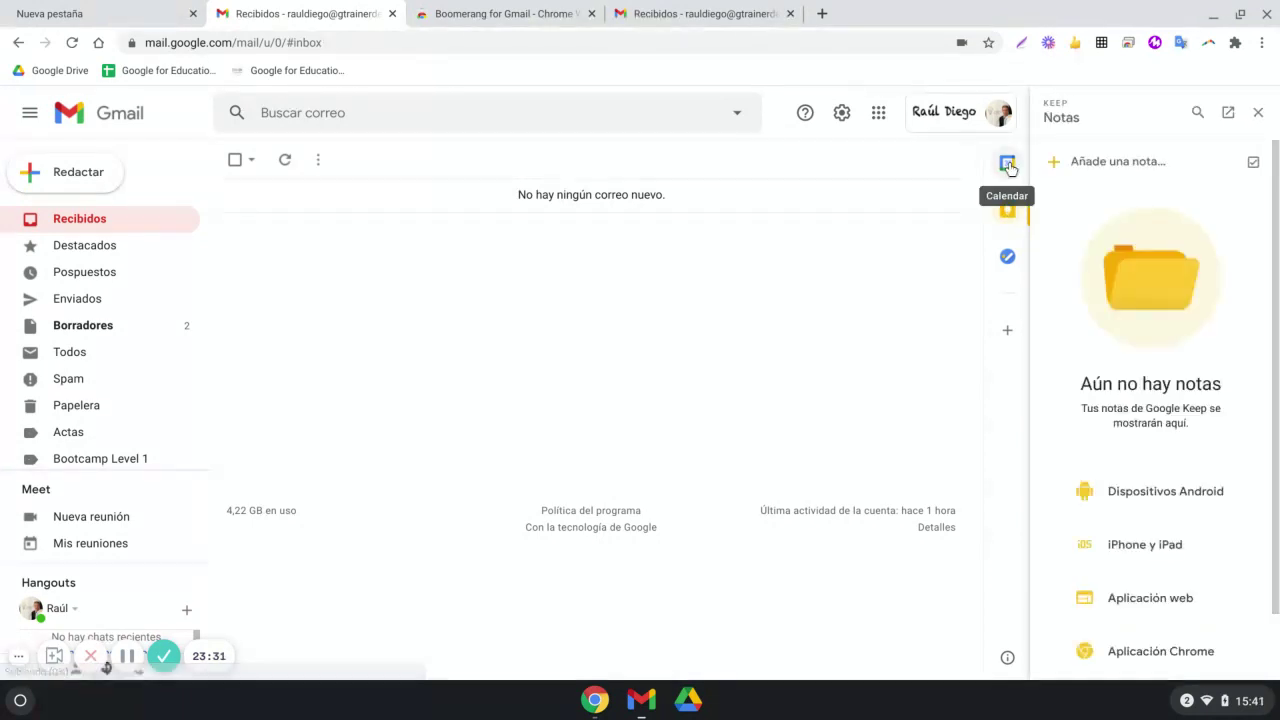
click(1008, 164)
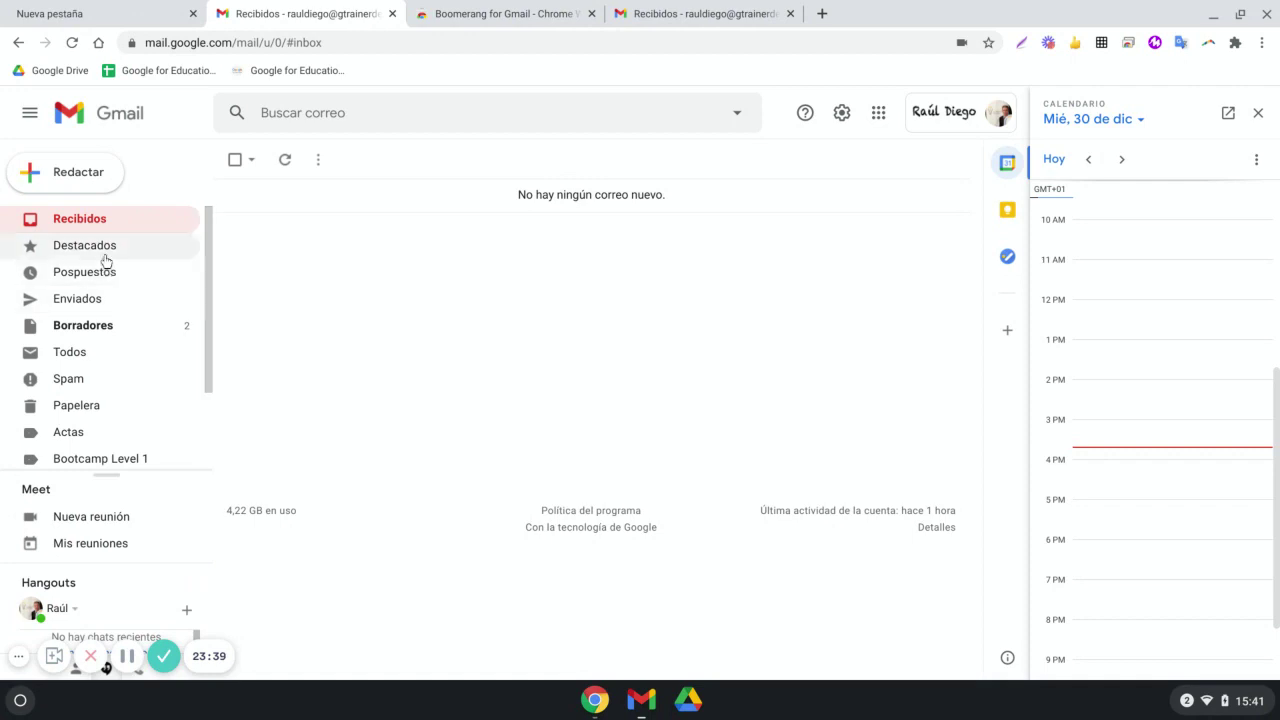
scroll(110, 395, down, 2)
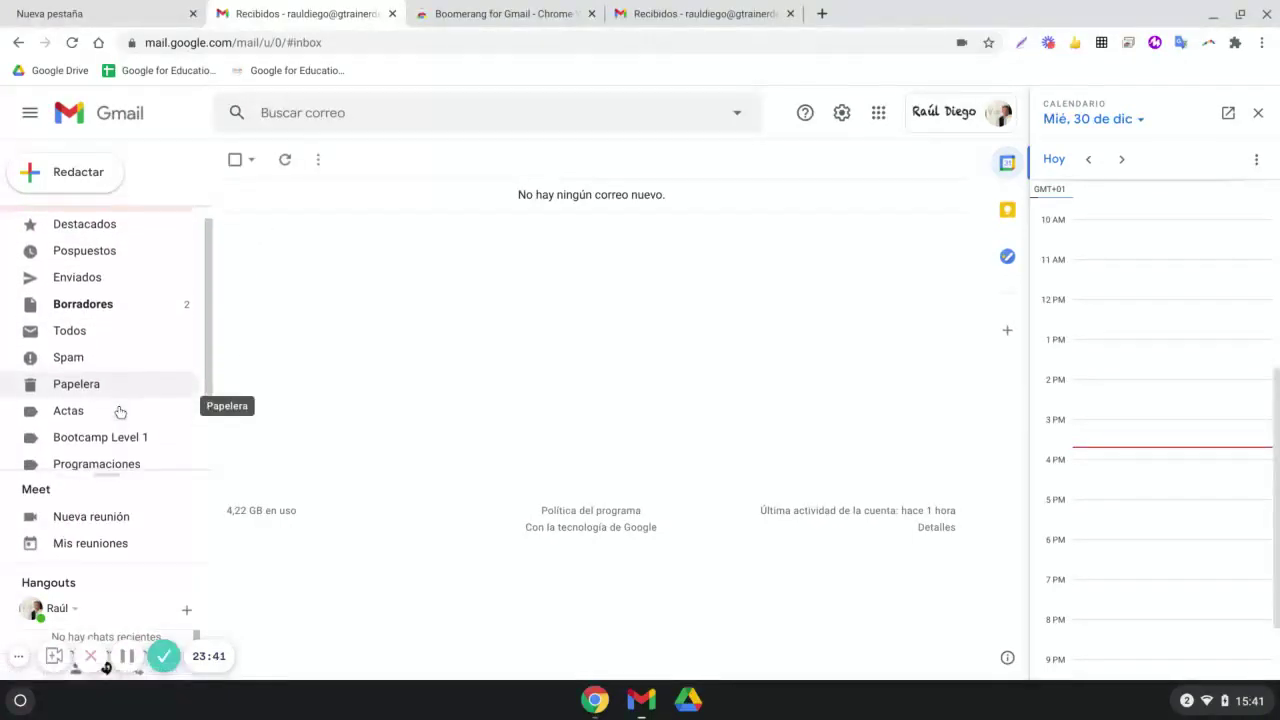
click(161, 395)
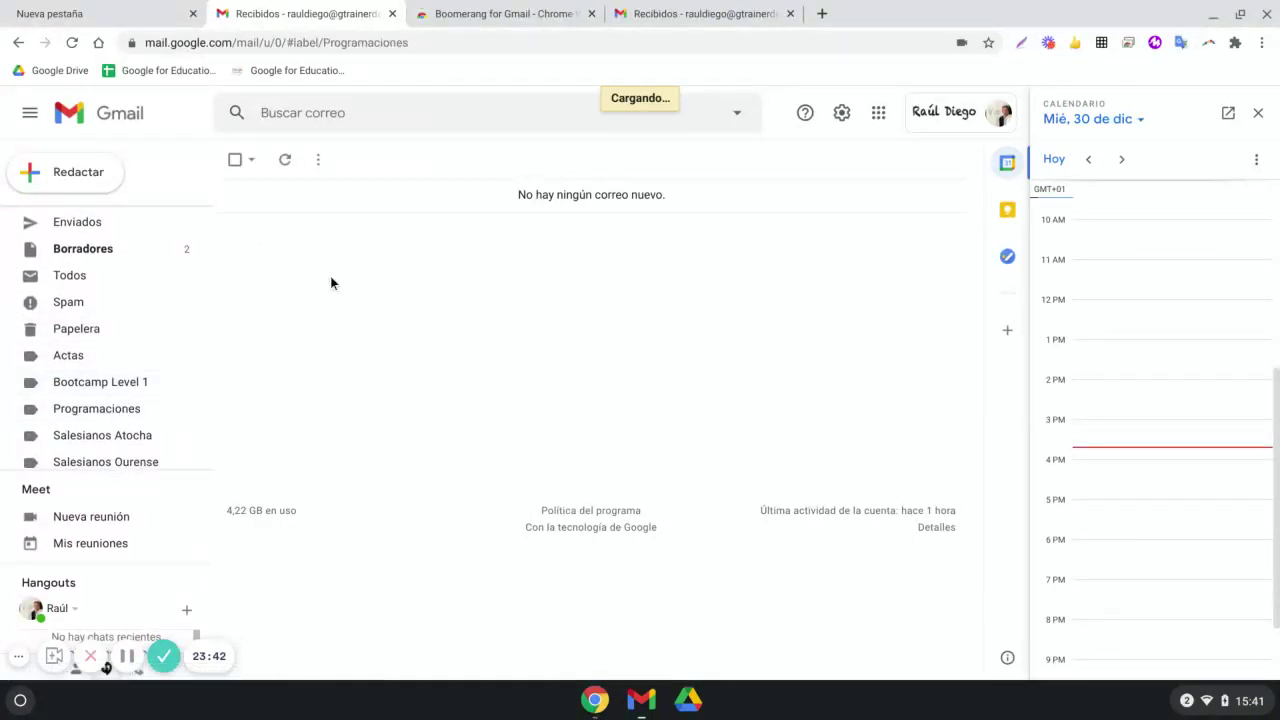
Open the 'Programación de Competencia Digital de 6º' email and add it to Tasks
click(409, 203)
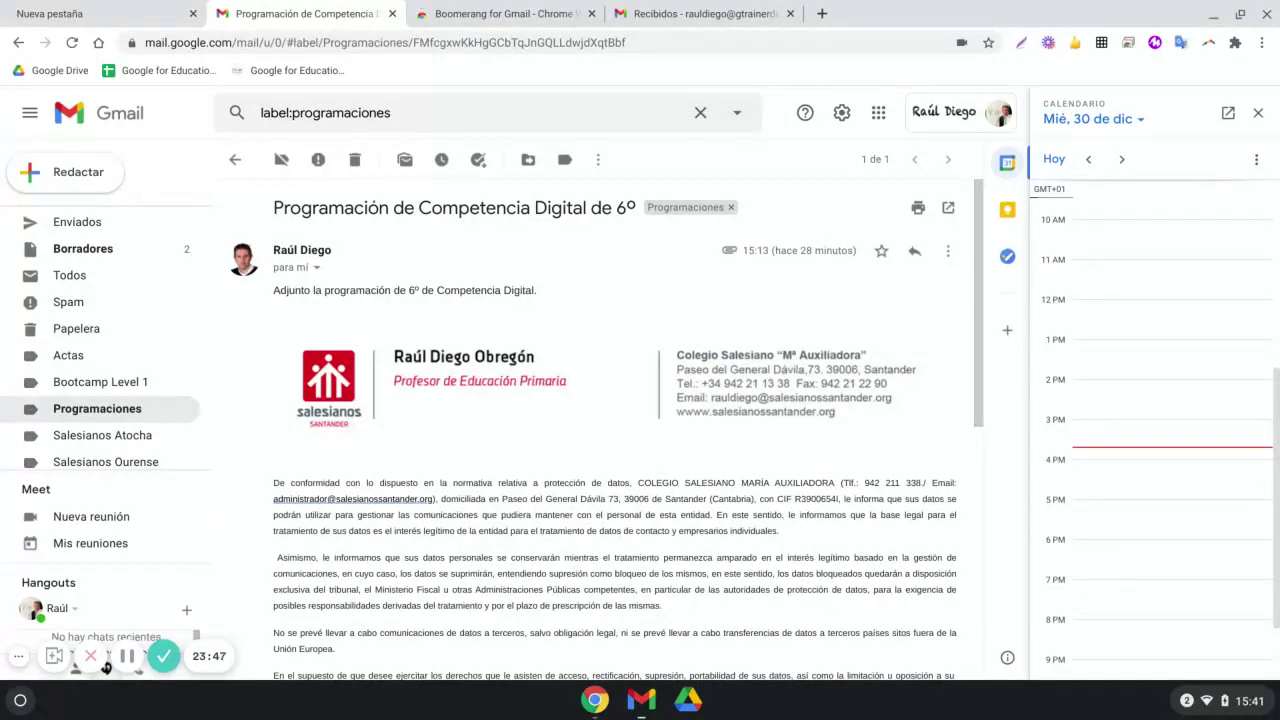
click(480, 166)
click(481, 167)
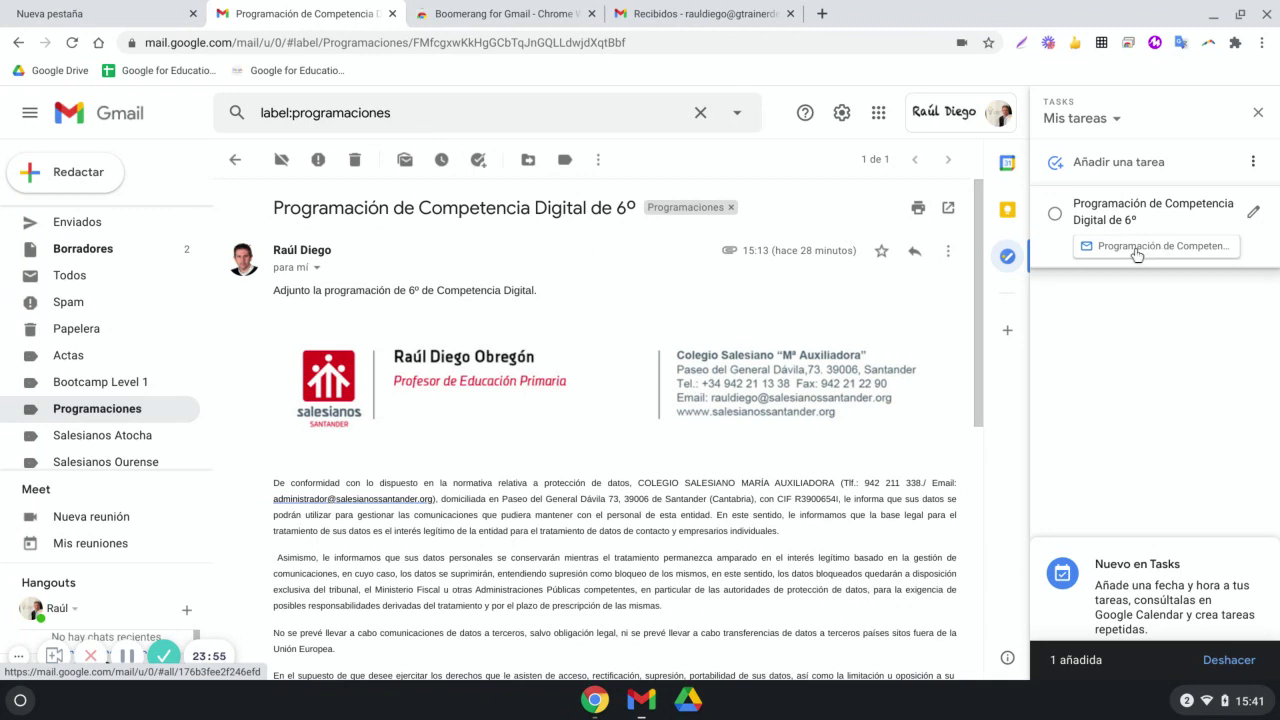
Give the new task a due date of 11 January 2021 at 10:00
click(1256, 213)
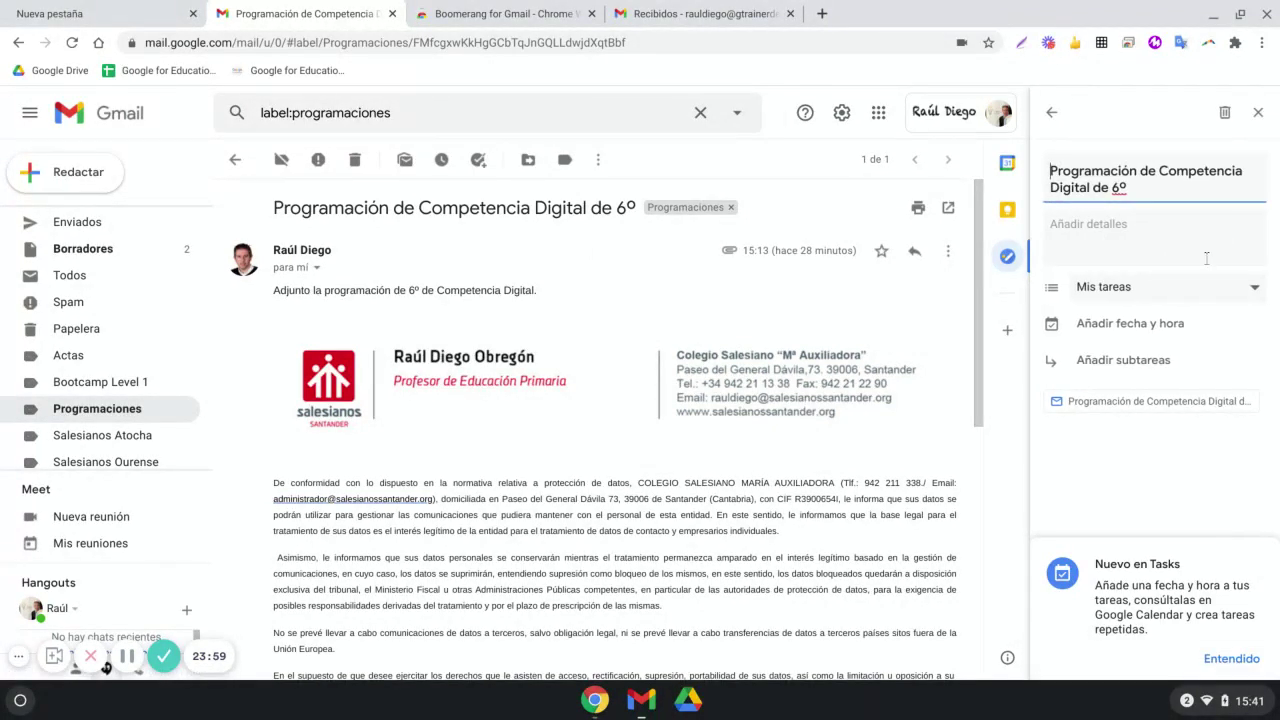
click(1182, 294)
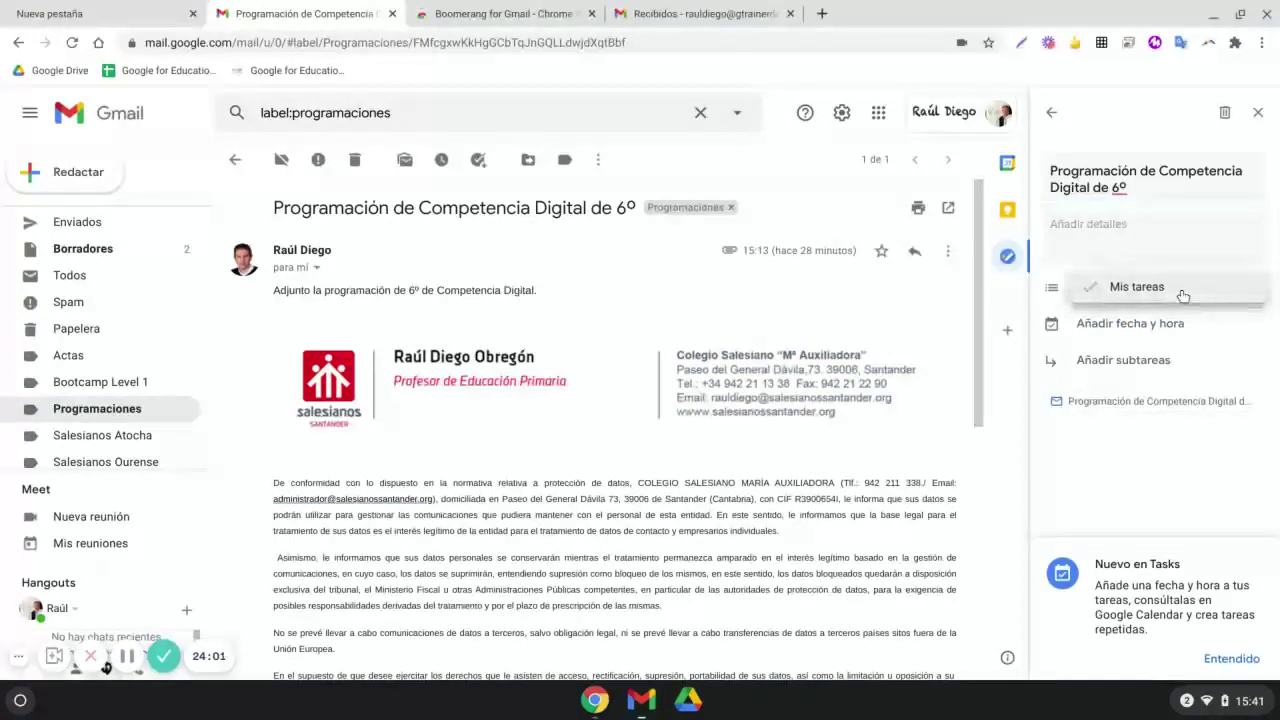
click(1192, 330)
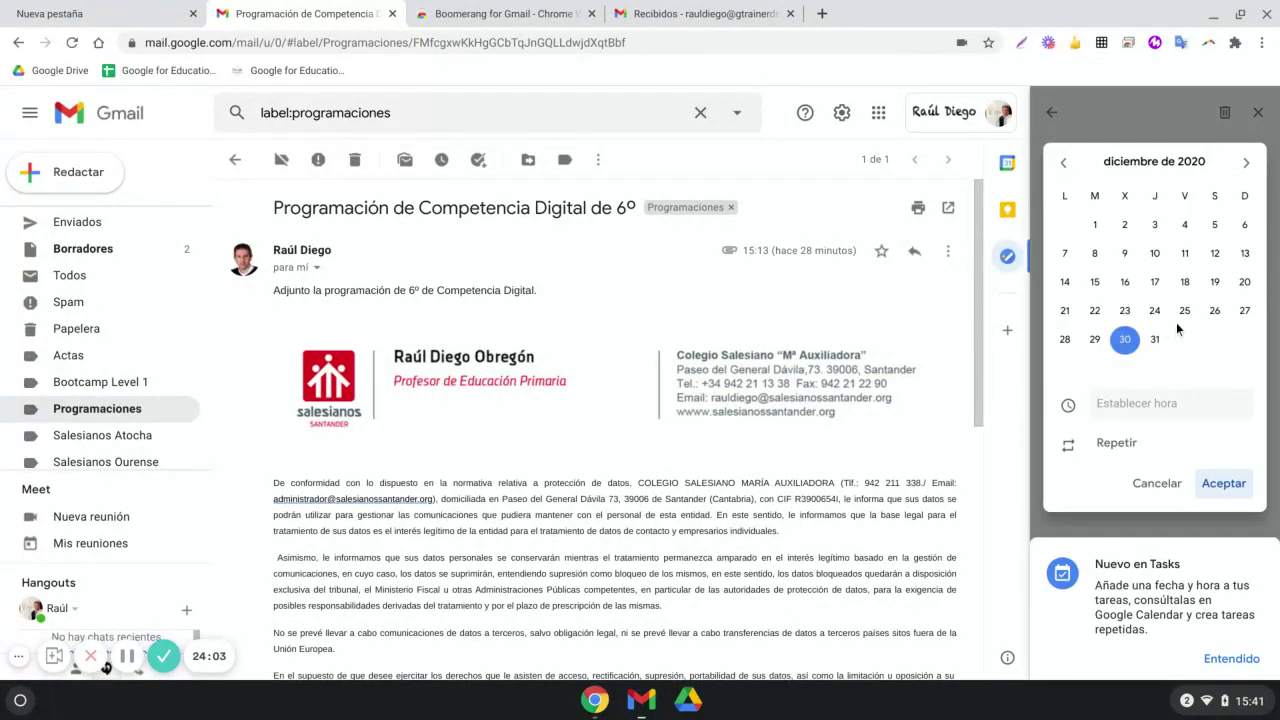
click(1246, 163)
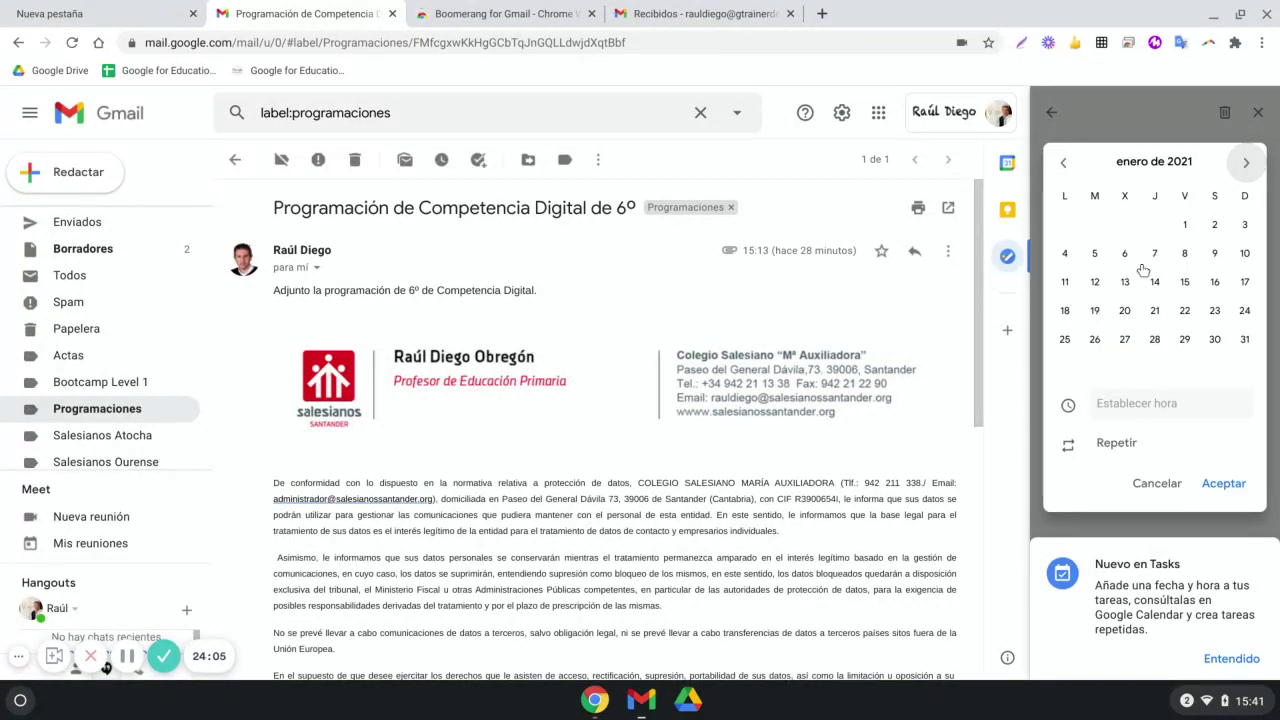
click(1066, 284)
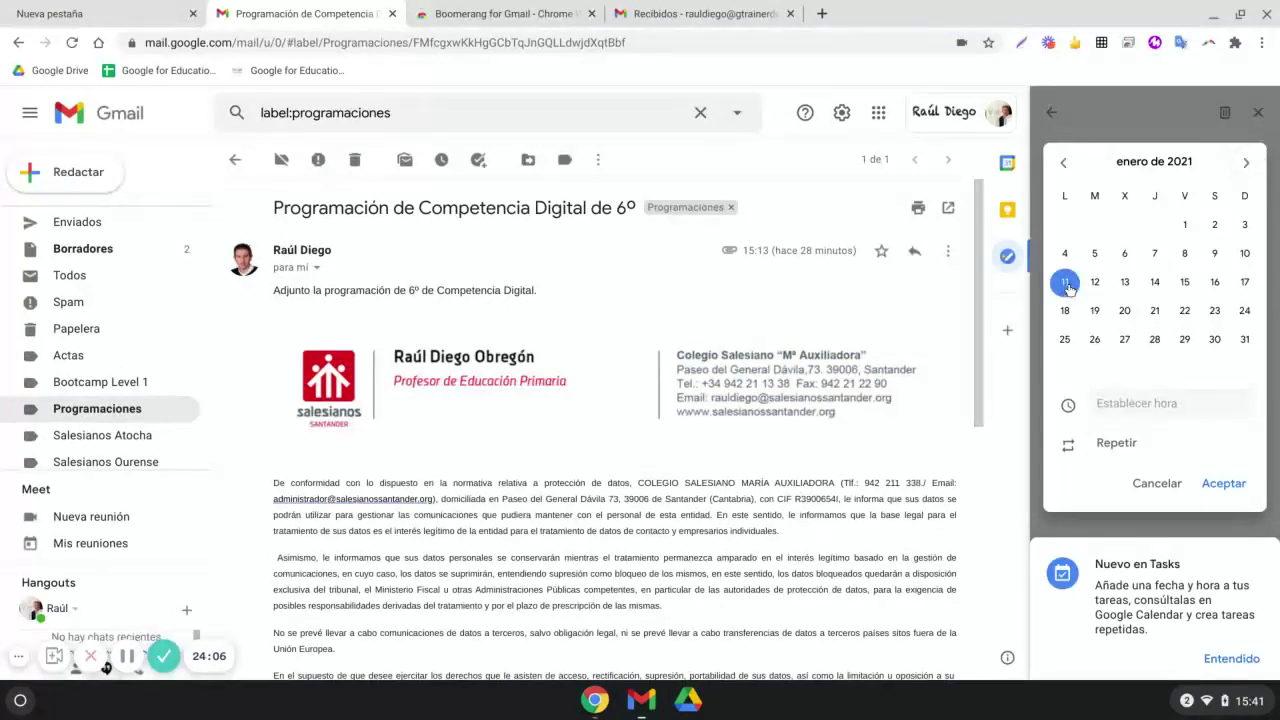
click(1125, 403)
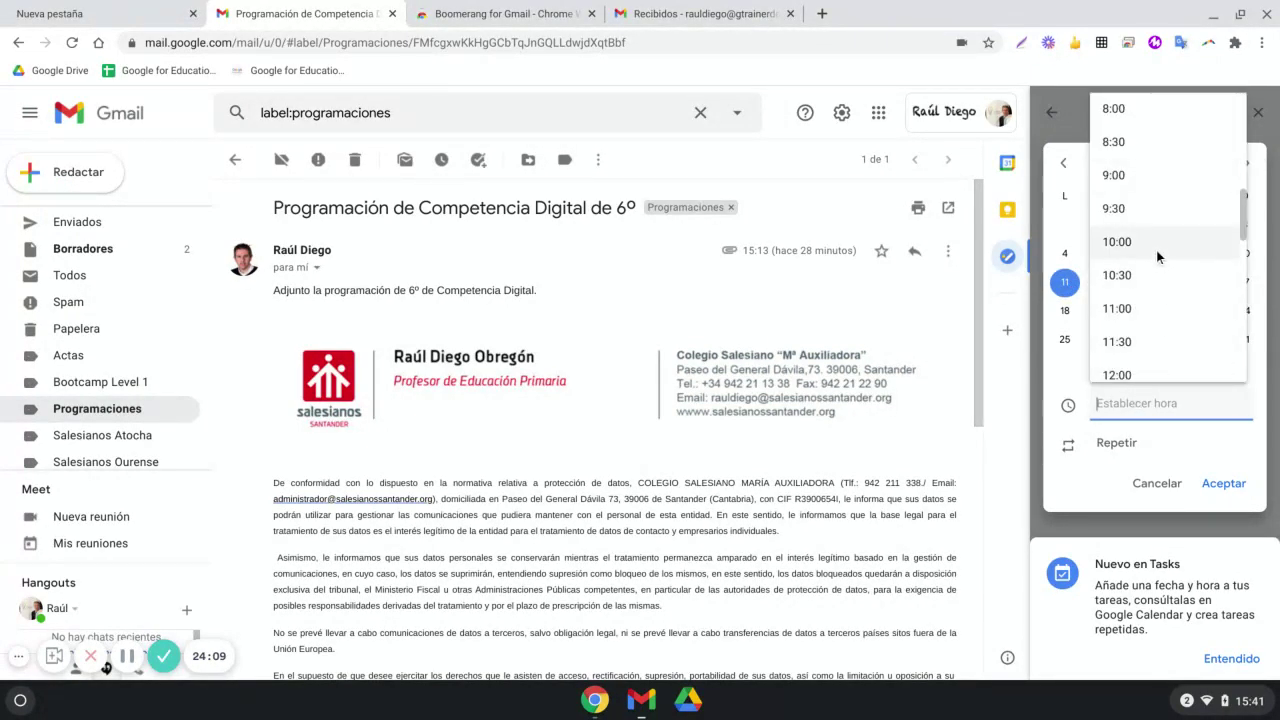
click(1156, 243)
click(1224, 483)
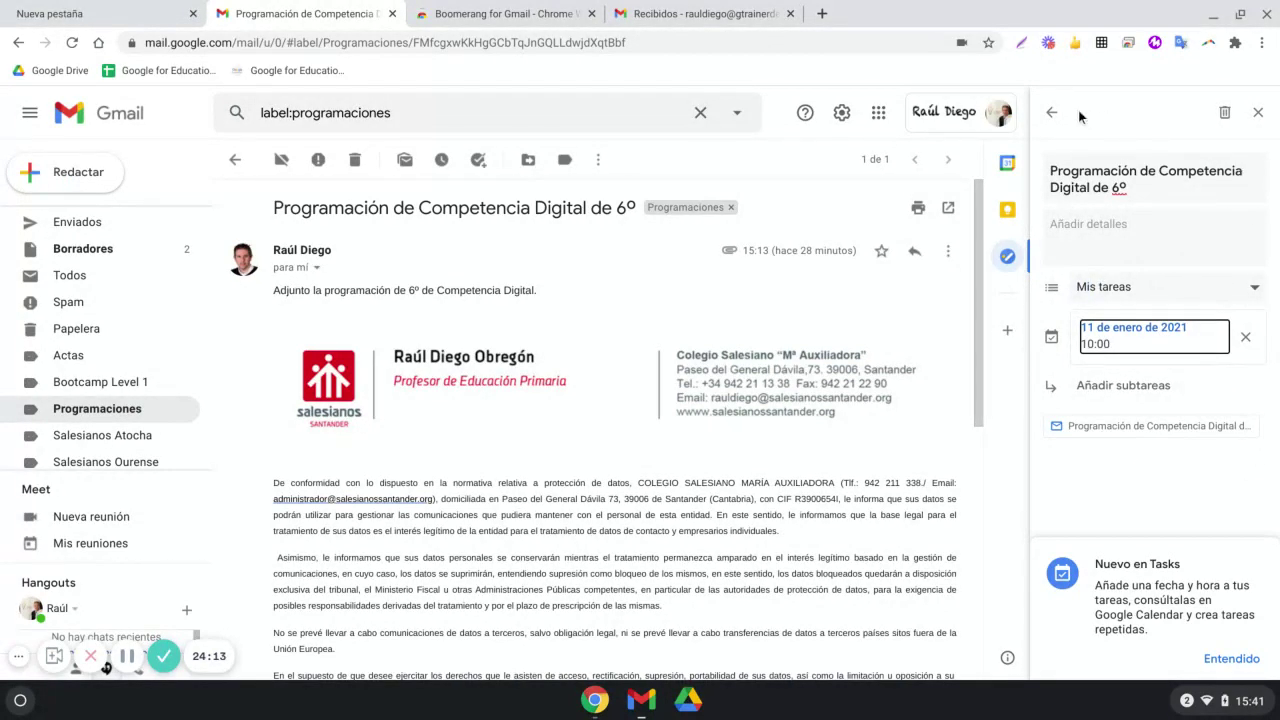
Return to the task list and close the Tasks side panel
click(1051, 112)
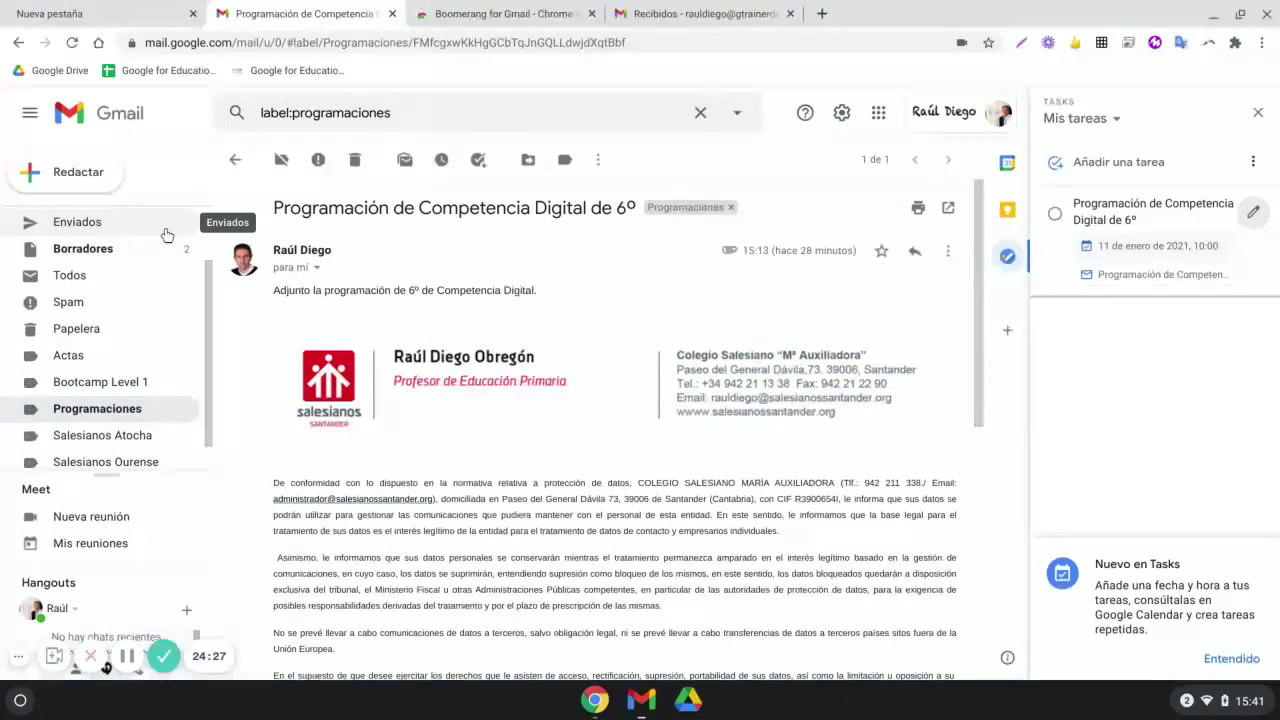
click(1259, 114)
scroll(600, 300, down, 1)
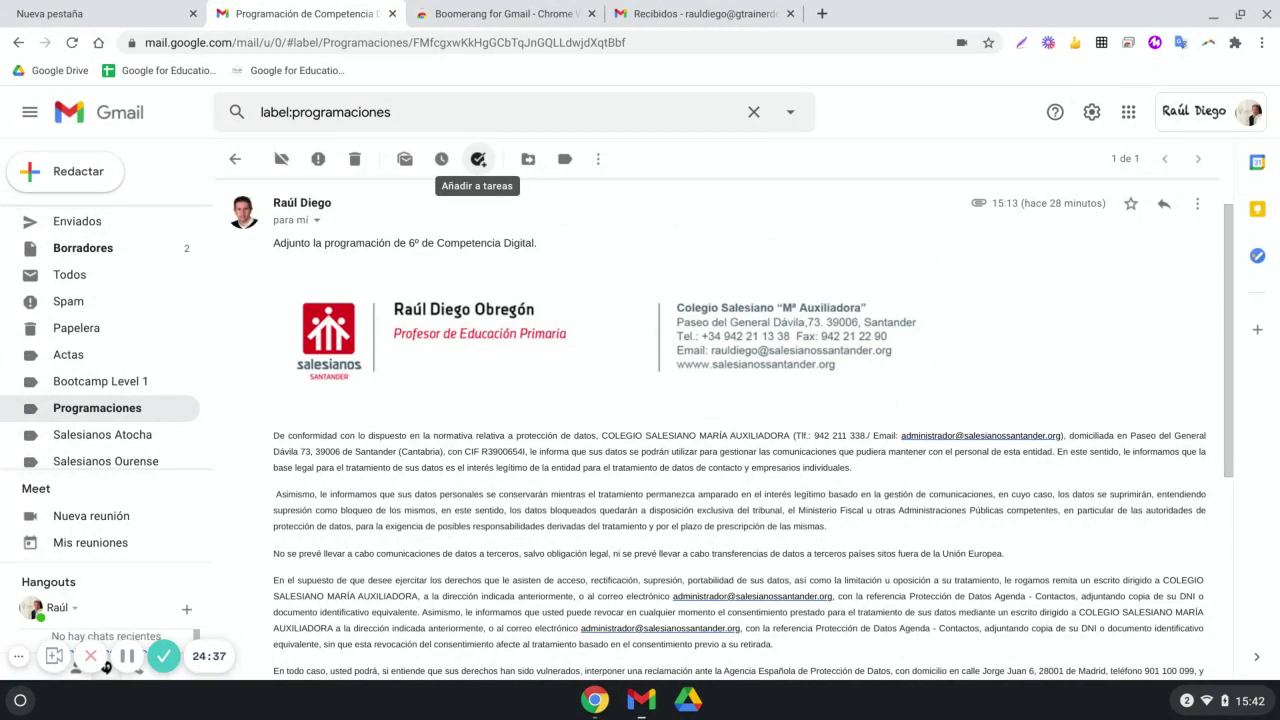
Reopen Tasks, then switch to Keep and start a new note linked to the email
click(478, 159)
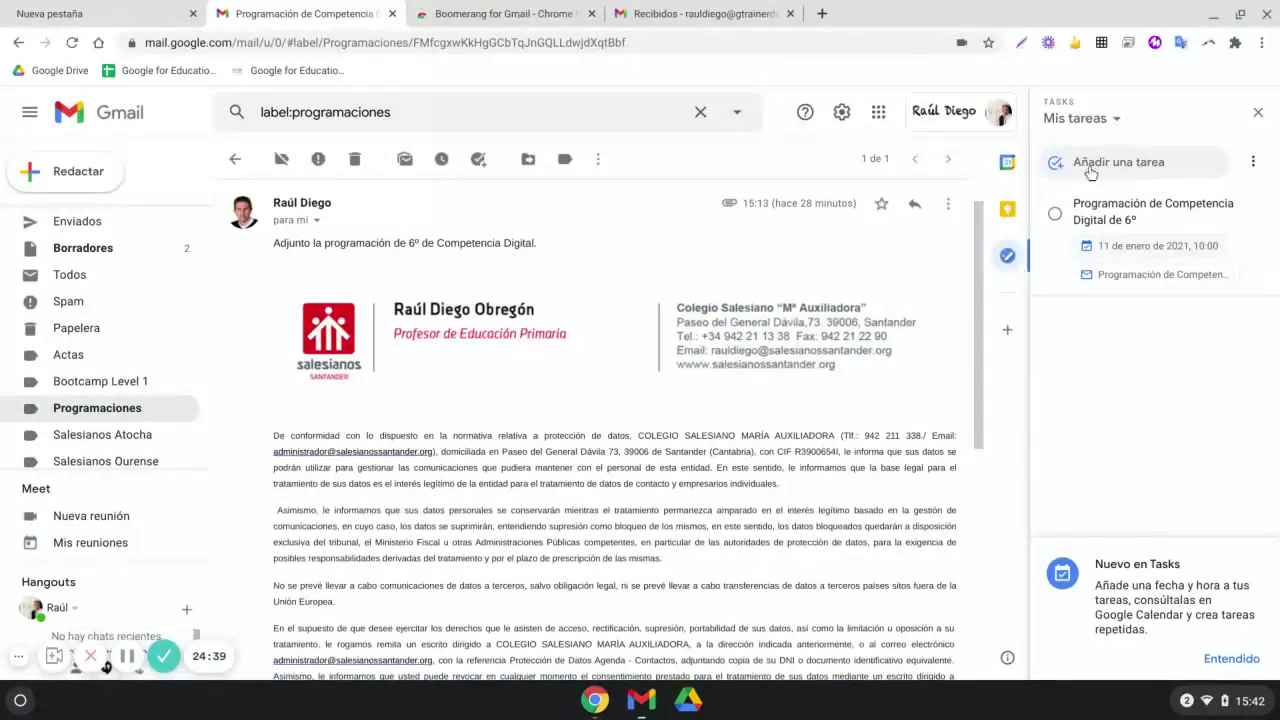
click(1007, 209)
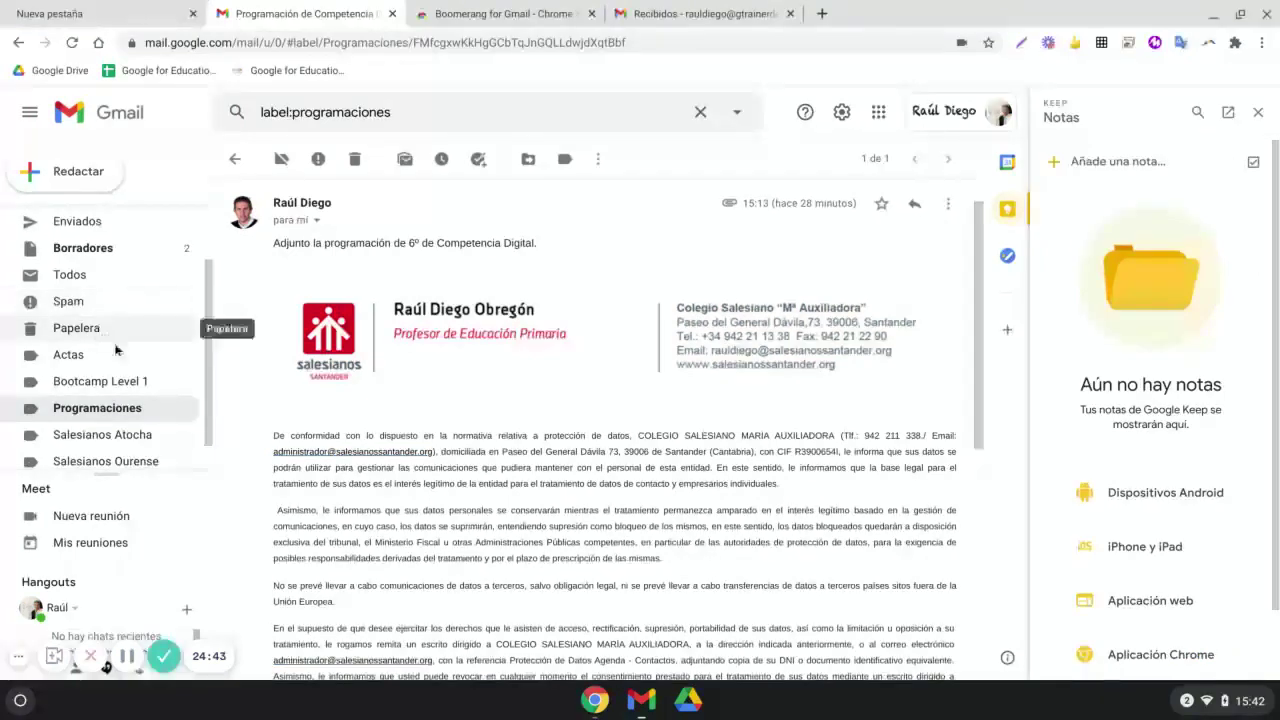
click(1130, 161)
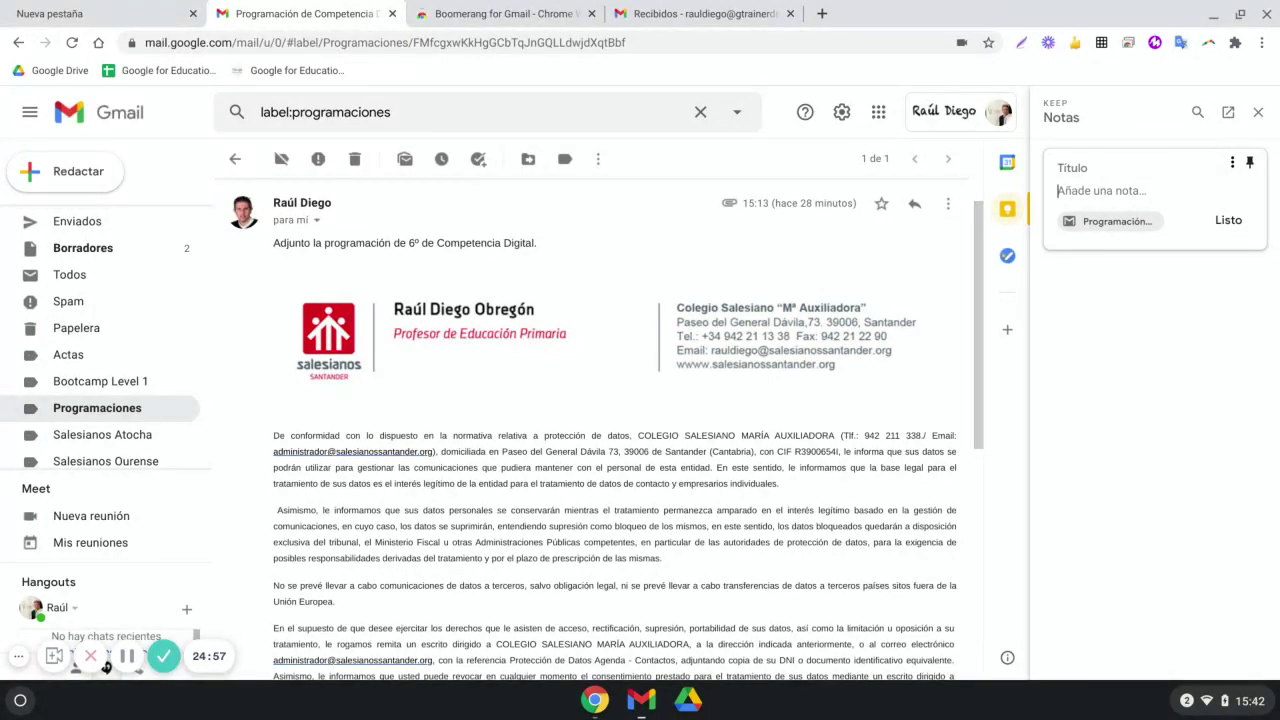
View Calendar, close the side panel, clear the label:programaciones search and go to Enviados
click(1008, 162)
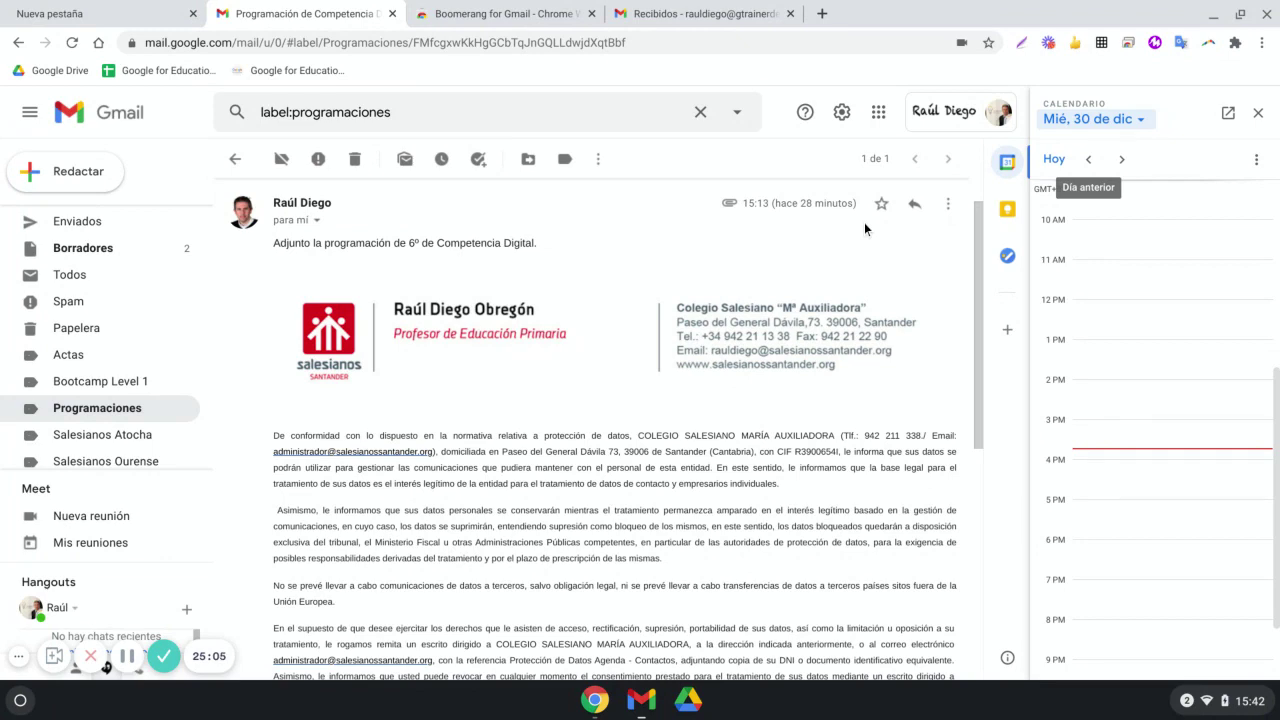
click(1258, 113)
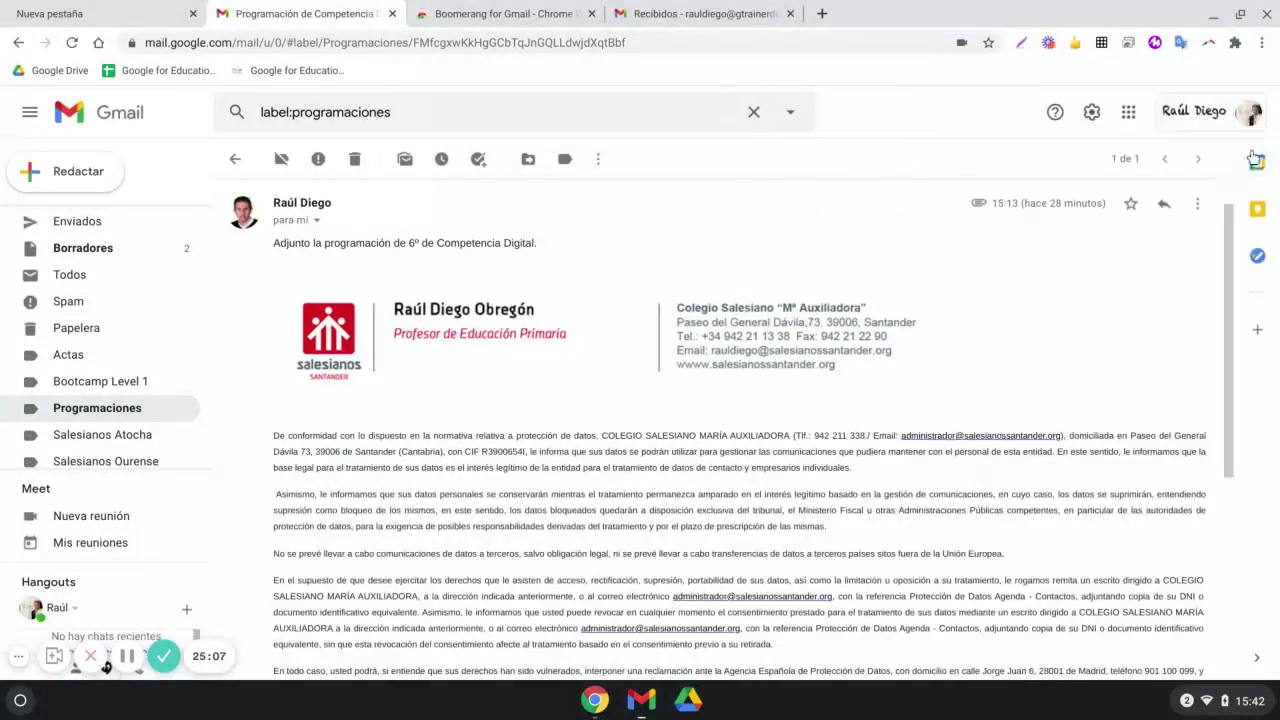
click(753, 112)
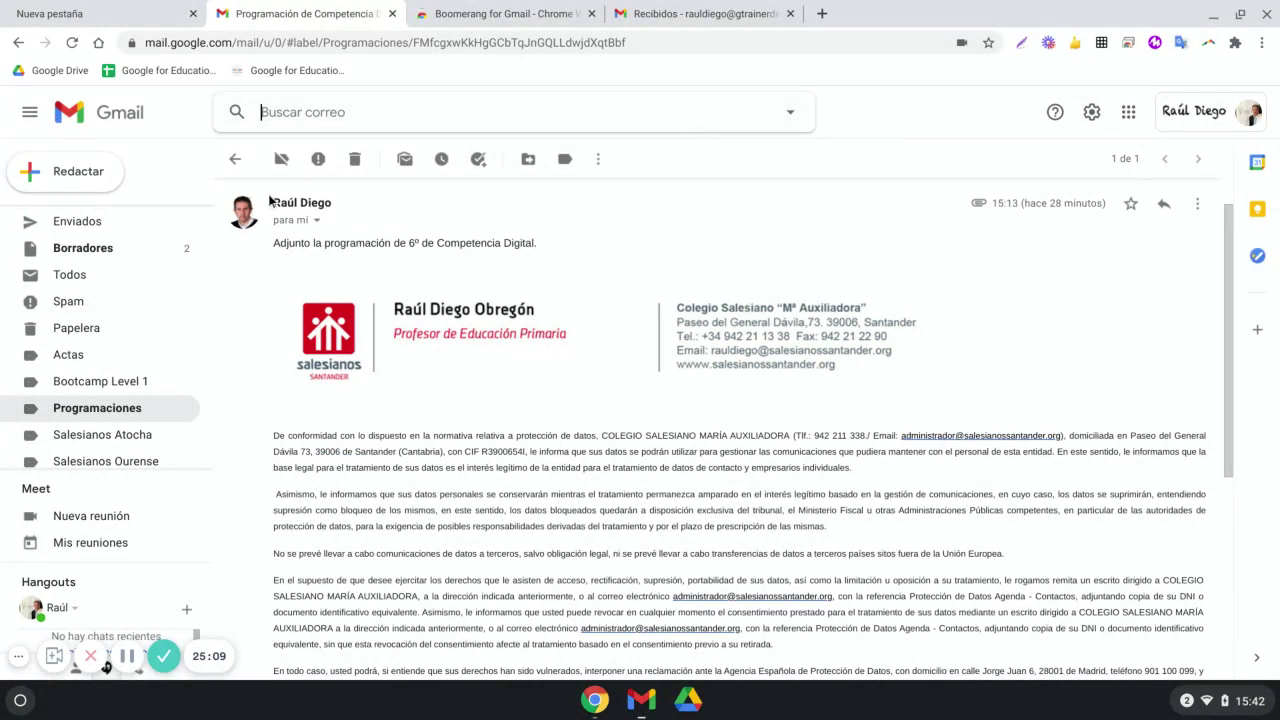
click(75, 223)
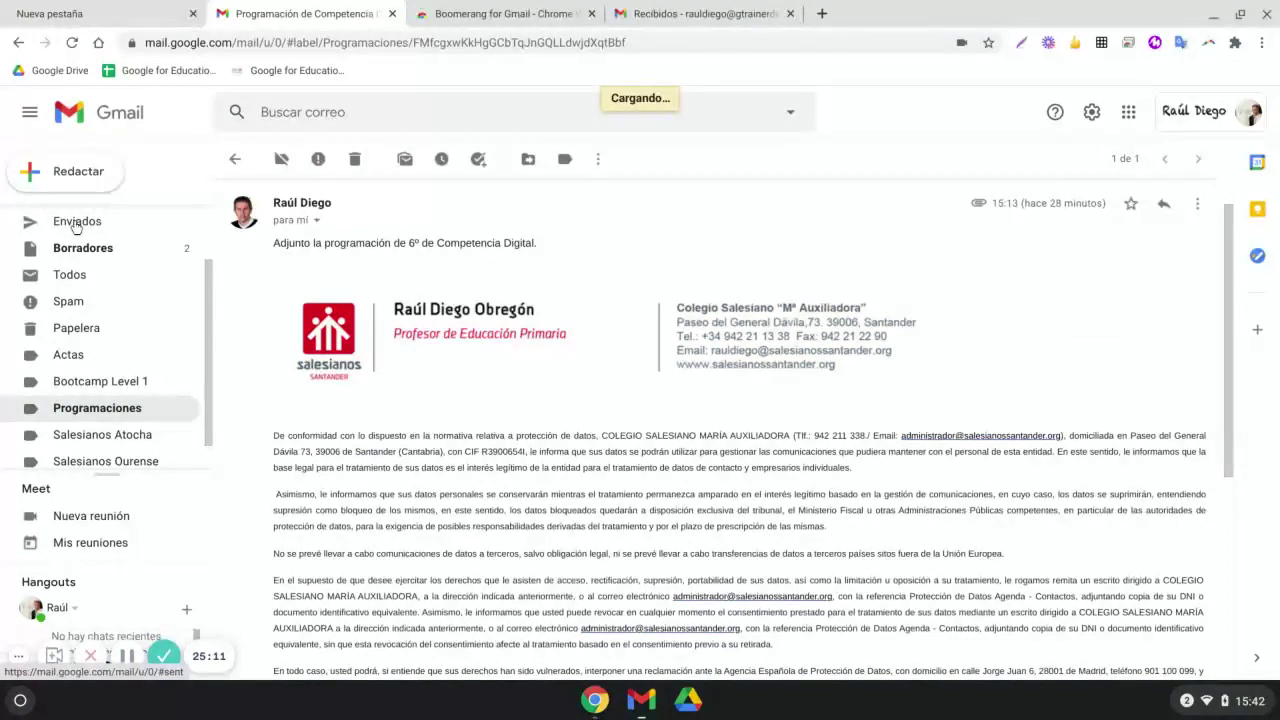